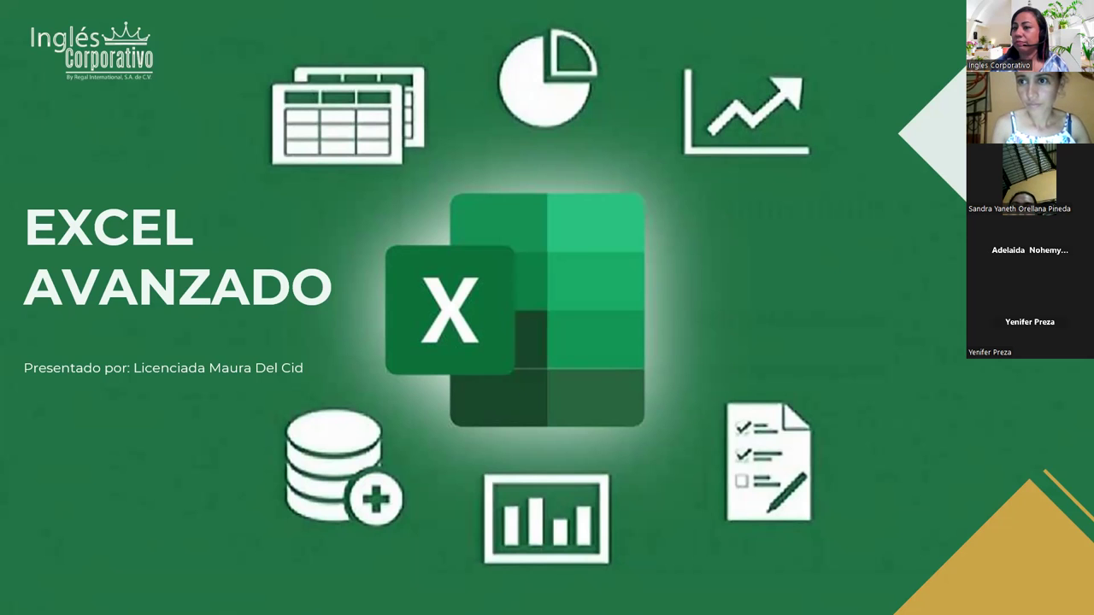
Step: Advance through the Sesión 20, agenda, contents and objective slides to the programming-code objectives slide
{"action": "key", "text": "Right"}
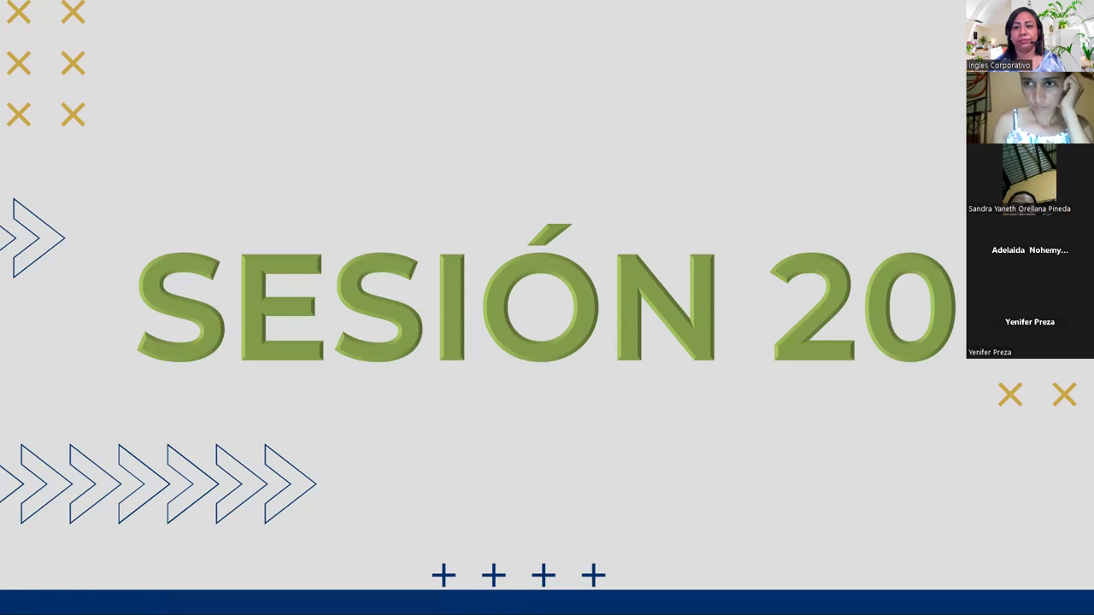
{"action": "key", "text": "Right"}
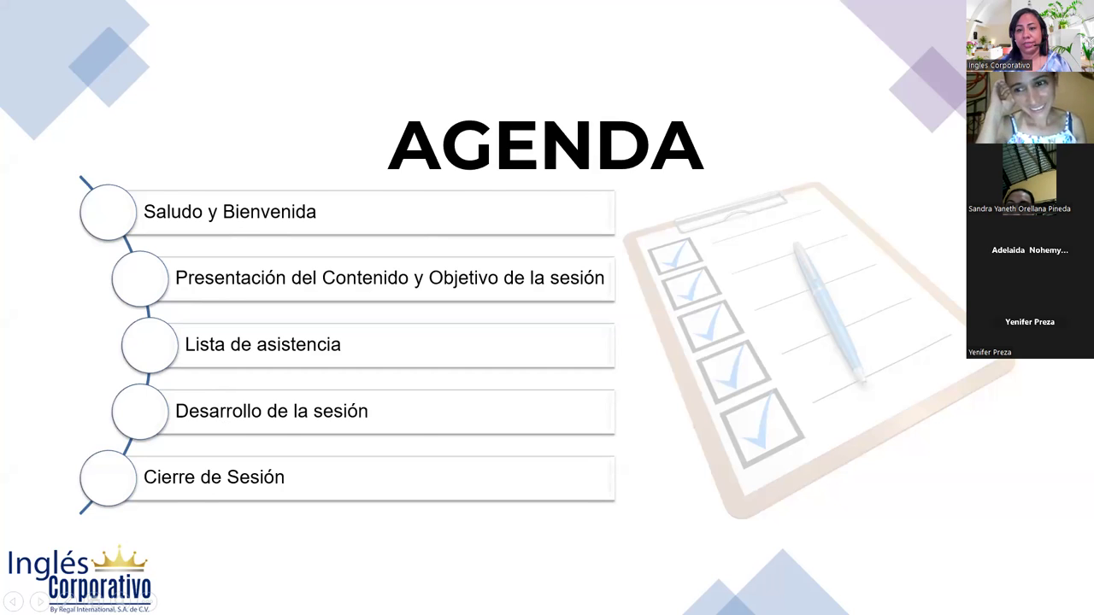
{"action": "key", "text": "Right"}
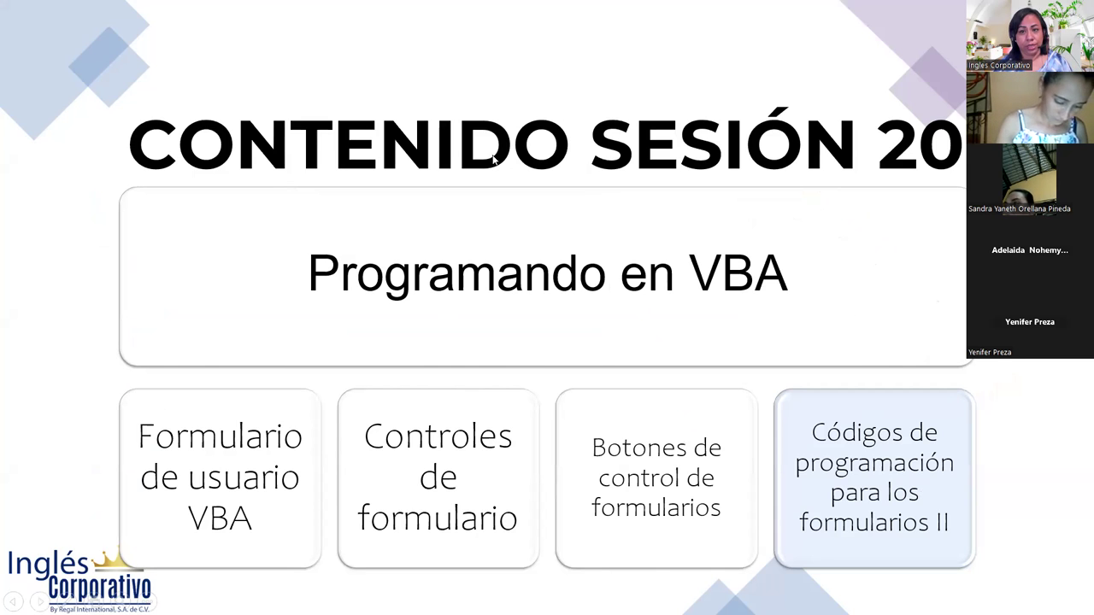
{"action": "key", "text": "Right"}
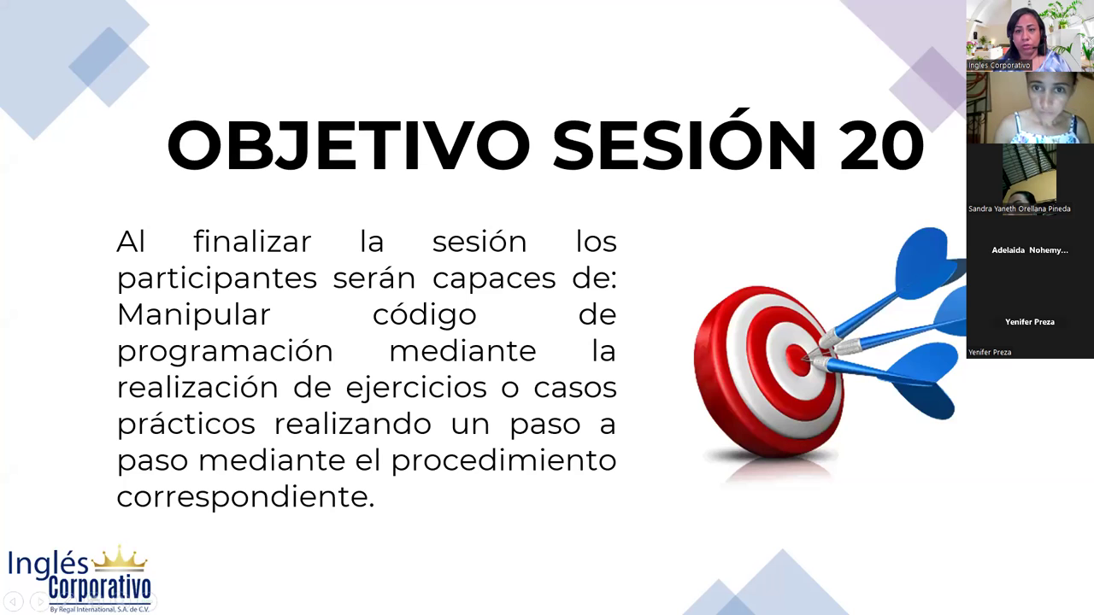
{"action": "key", "text": "Right"}
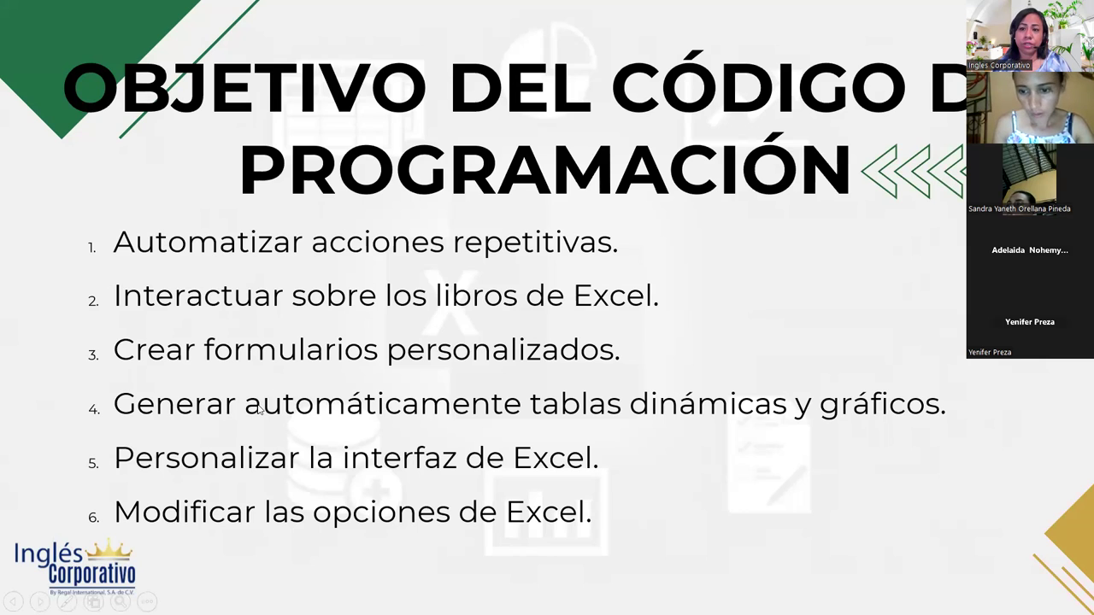
Step: Present the slides on procedure types, Sub, event procedures, Function and Variables
{"action": "key", "text": "Right"}
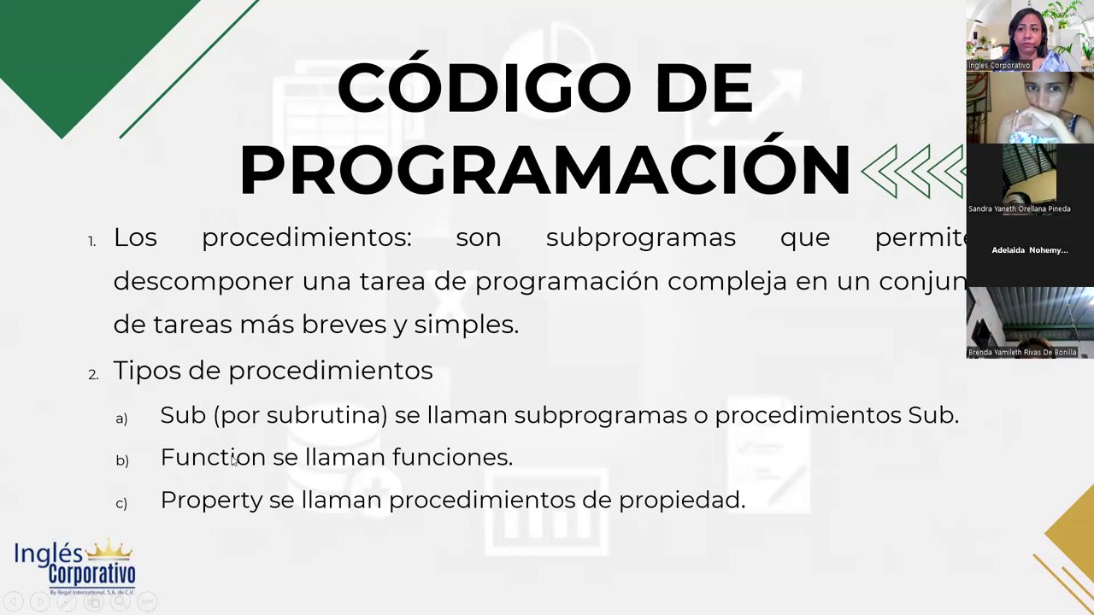
{"action": "key", "text": "Right"}
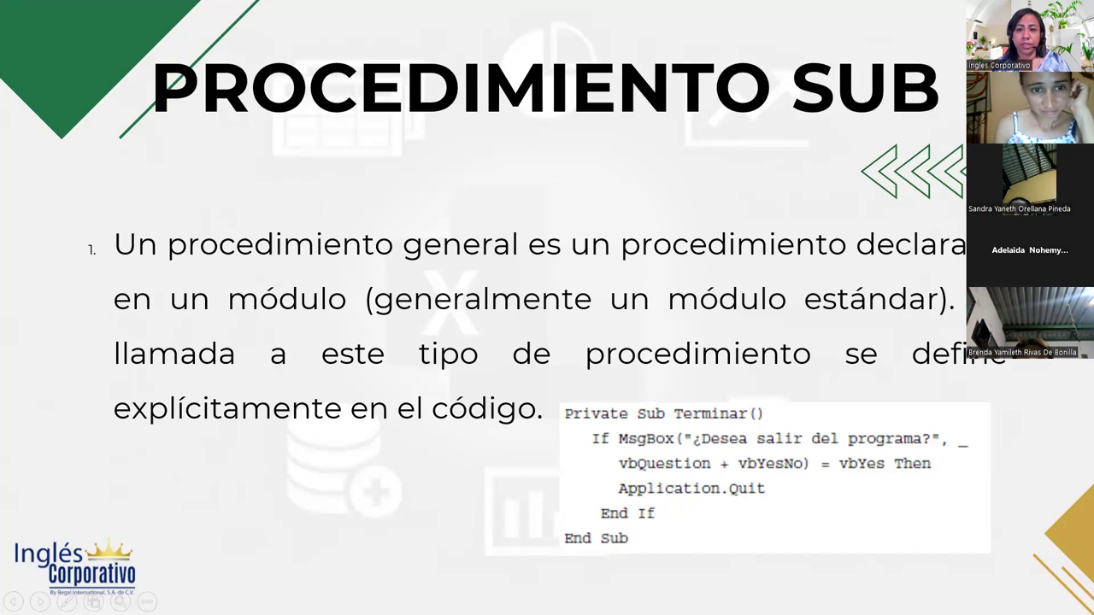
{"action": "key", "text": "Right"}
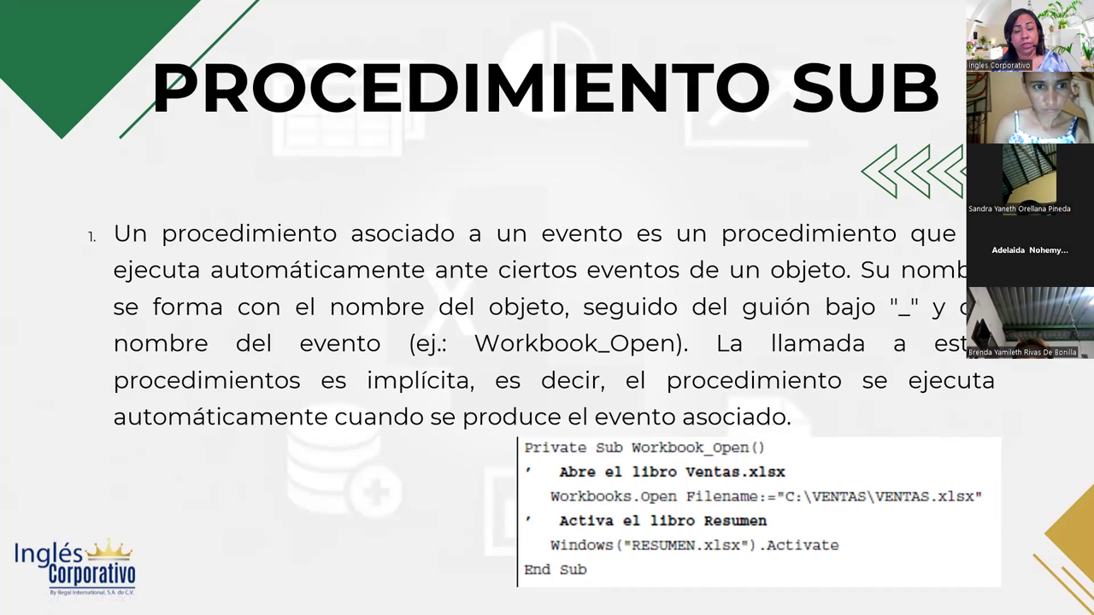
{"action": "key", "text": "Right"}
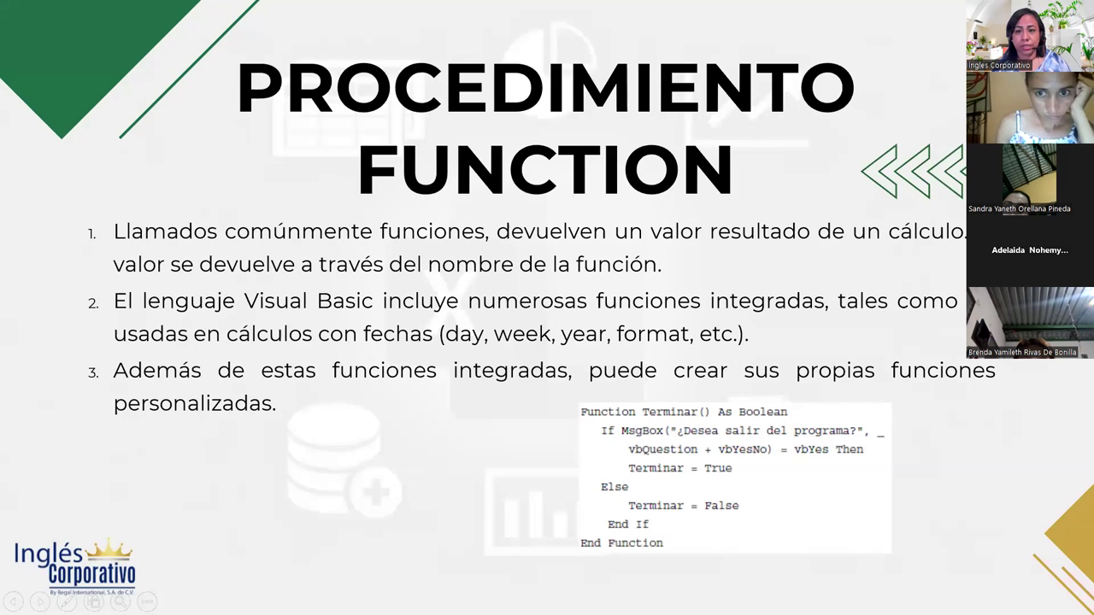
{"action": "key", "text": "Left"}
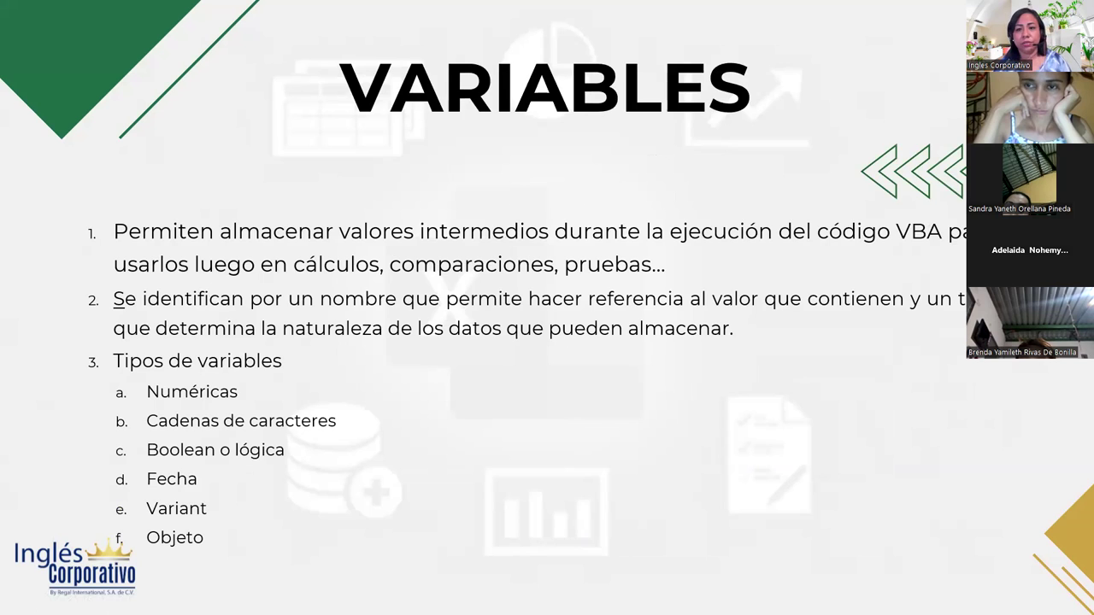
Step: Reach the Desarrollo slide, then switch to the live VBA editor and Excel workbook
{"action": "key", "text": "Right"}
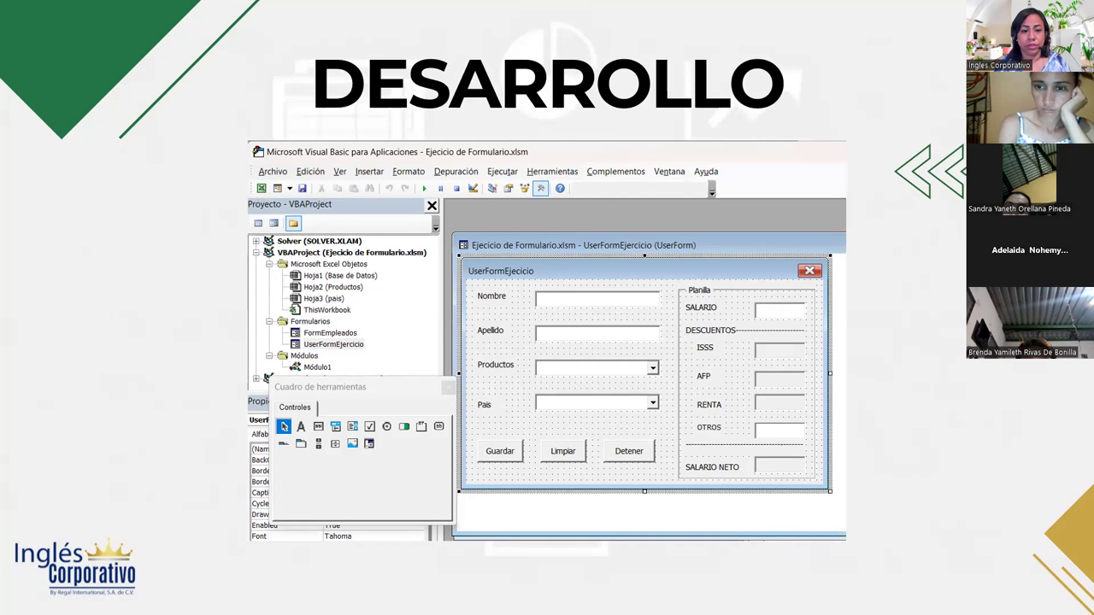
{"action": "key", "text": "alt+Tab"}
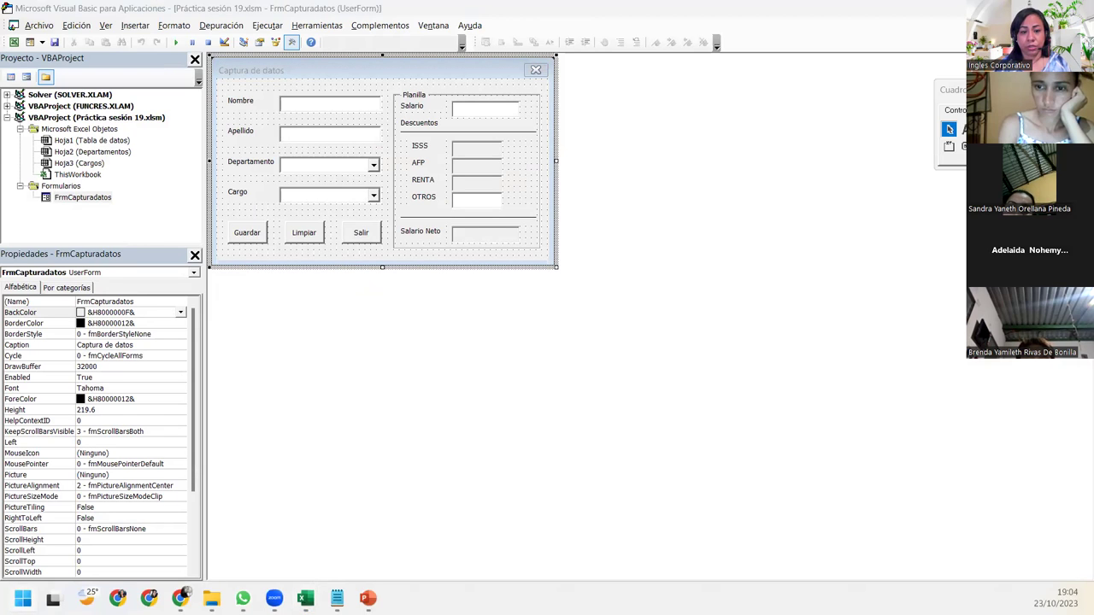
{"action": "key", "text": "alt+F11"}
Step: Save the workbook as 'Práctica sesión 20' in the Prácticas folder
{"action": "left_click", "coordinate": [151, 247]}
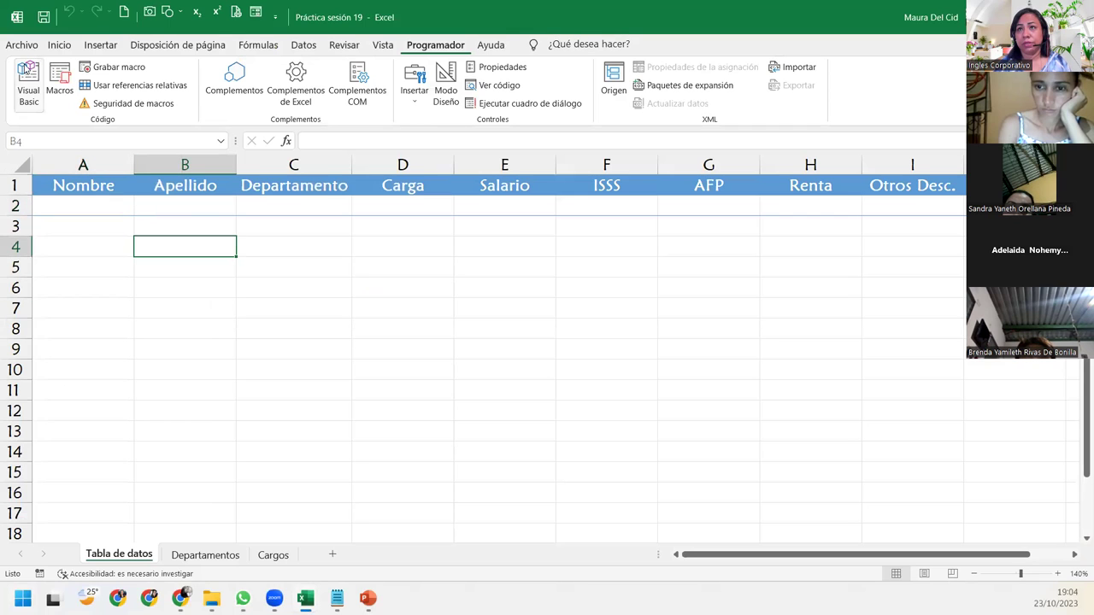
{"action": "left_click", "coordinate": [19, 44]}
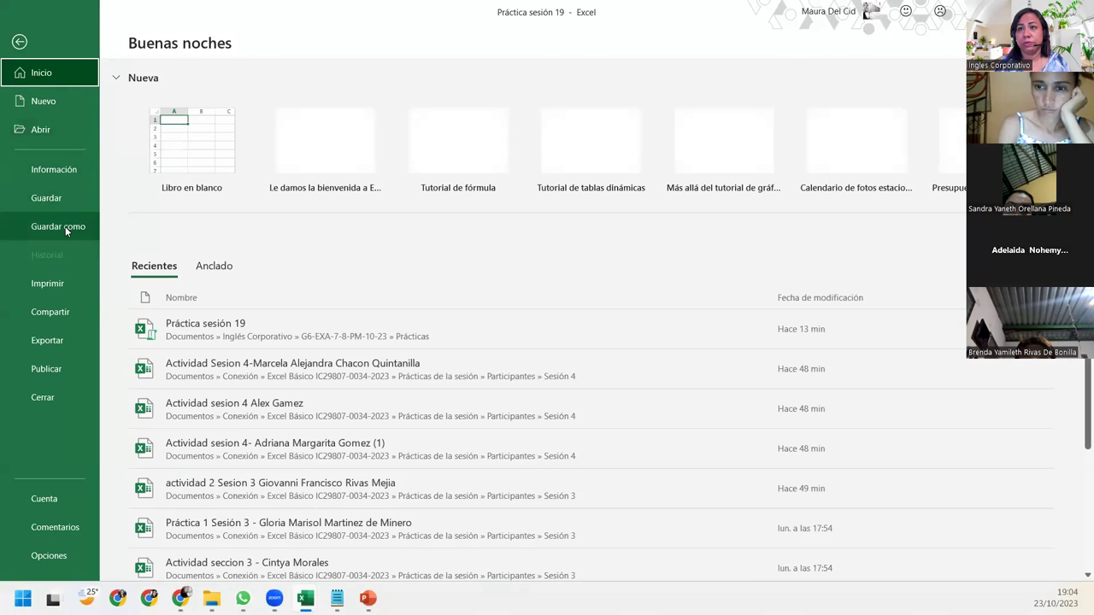
{"action": "left_click", "coordinate": [58, 226]}
{"action": "left_click", "coordinate": [171, 289]}
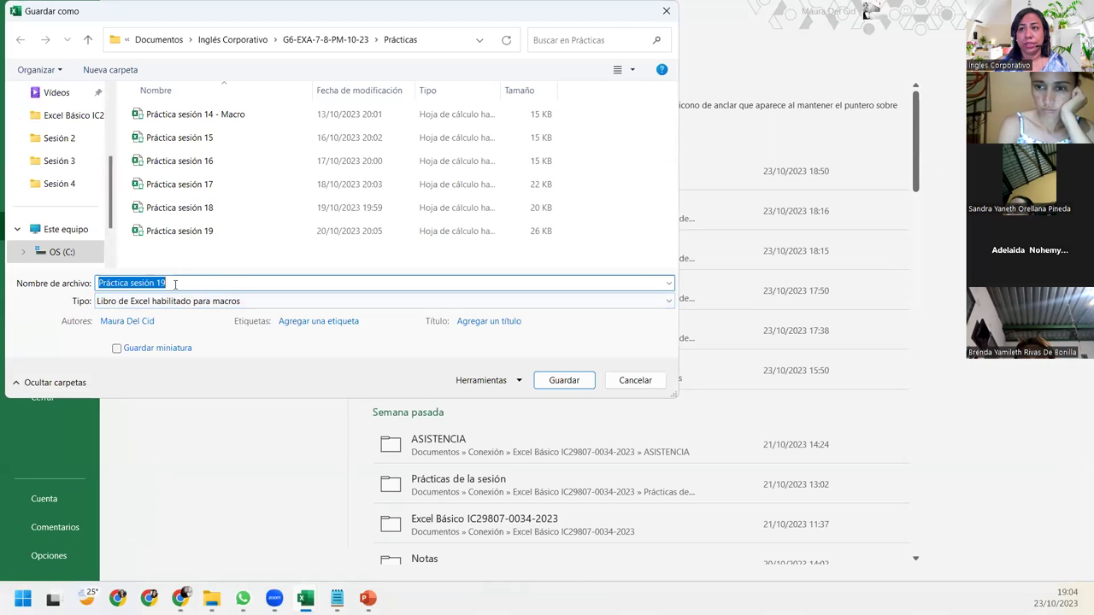
{"action": "left_click", "coordinate": [175, 284]}
{"action": "key", "text": "BackSpace"}
{"action": "key", "text": "BackSpace"}
{"action": "type", "text": "20"}
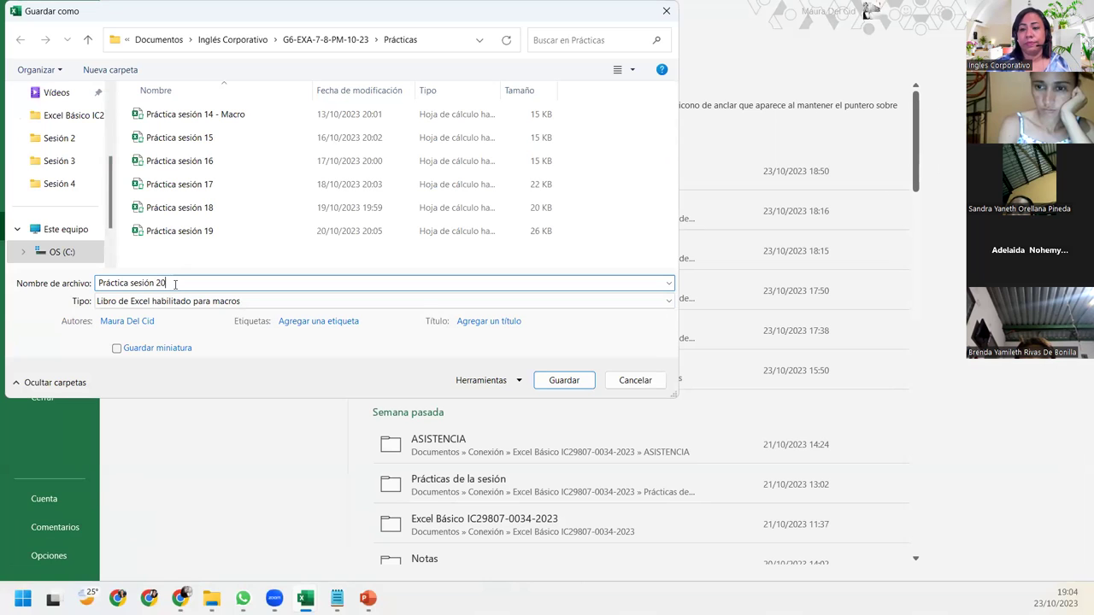
{"action": "key", "text": "Return"}
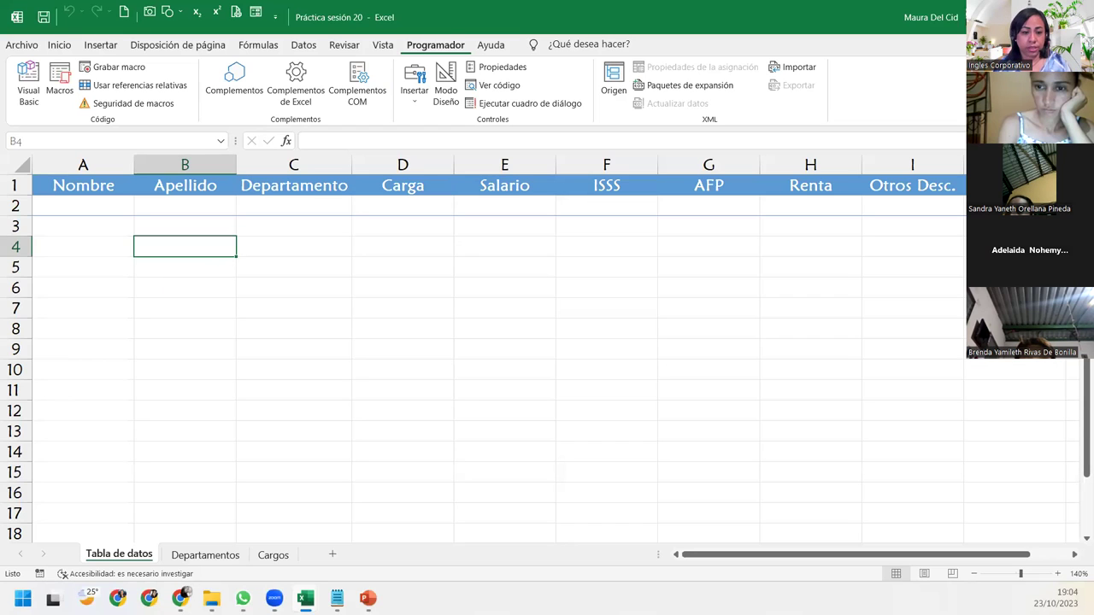
Step: Select the first empty cell under Nombre on Tabla de datos and launch the Visual Basic editor
{"action": "key", "text": "super"}
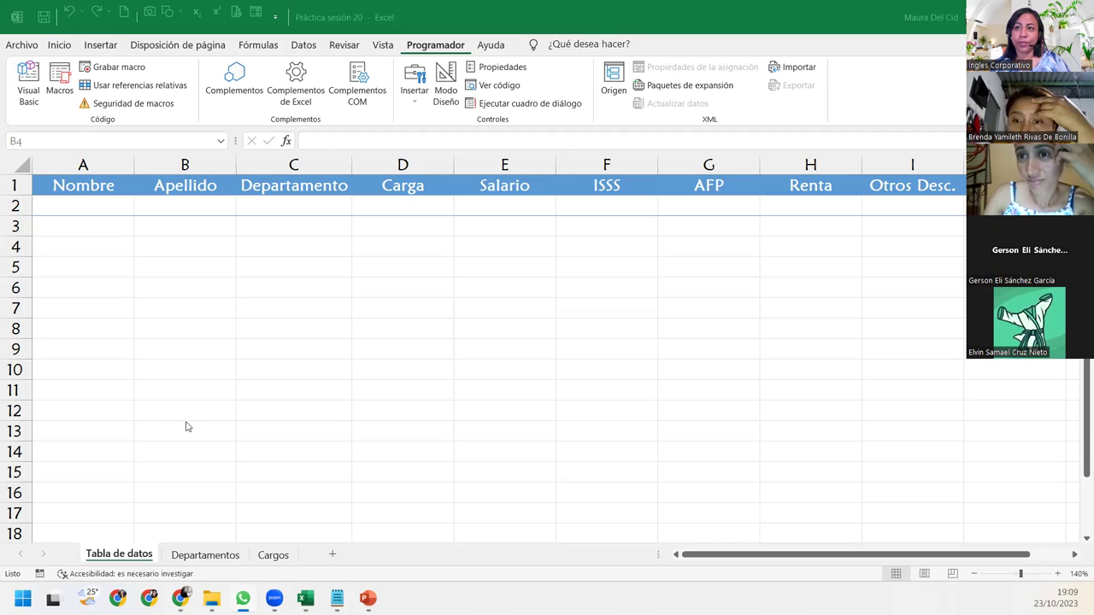
{"action": "left_click", "coordinate": [107, 207]}
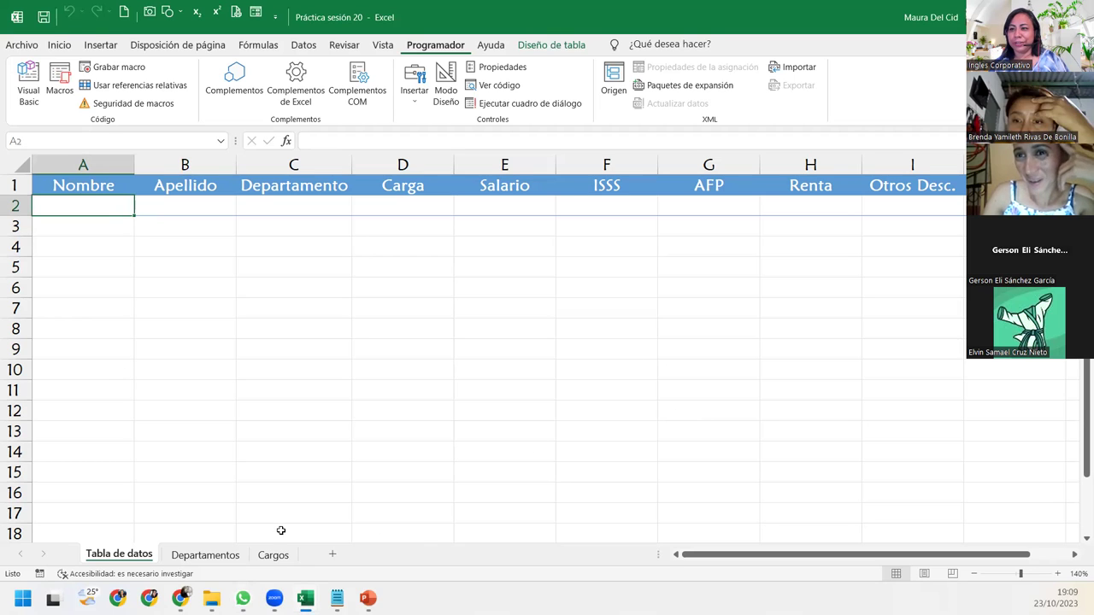
{"action": "left_click", "coordinate": [34, 94]}
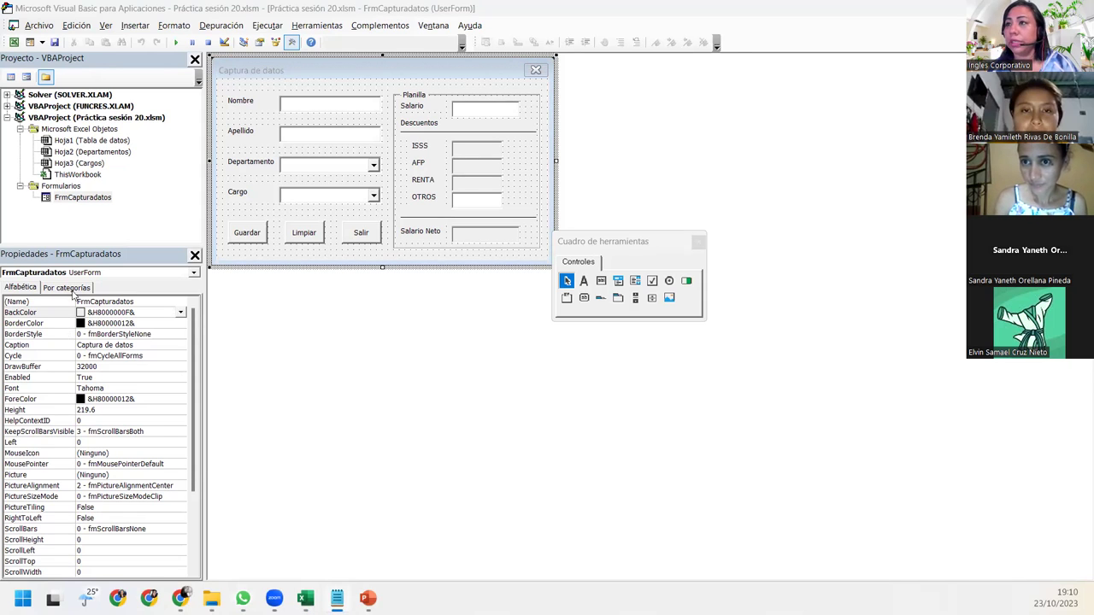
Step: Activate the FrmCapturadatos designer and select its Limpiar button
{"action": "left_click", "coordinate": [332, 260]}
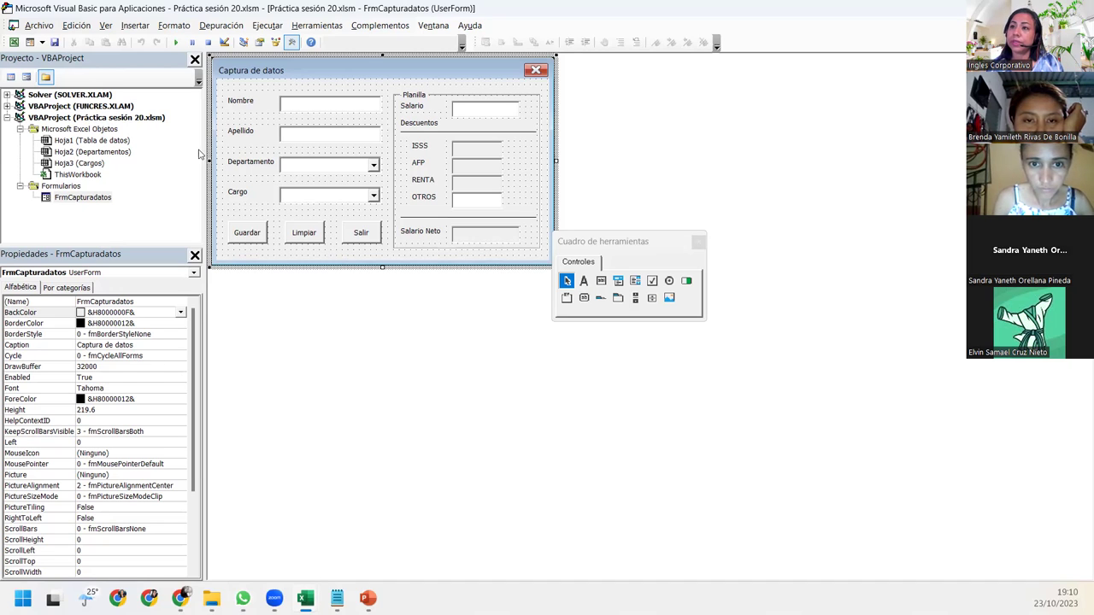
{"action": "left_click", "coordinate": [307, 234]}
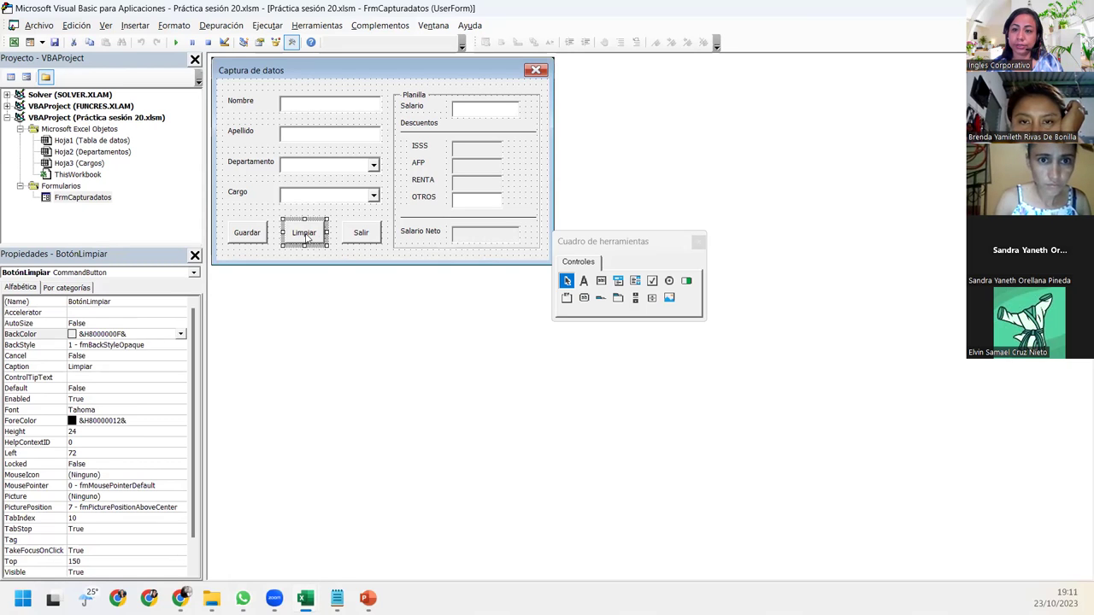
Step: Create the BotónLimpiar_Click procedure and insert a blank line above it
{"action": "double_click", "coordinate": [305, 236]}
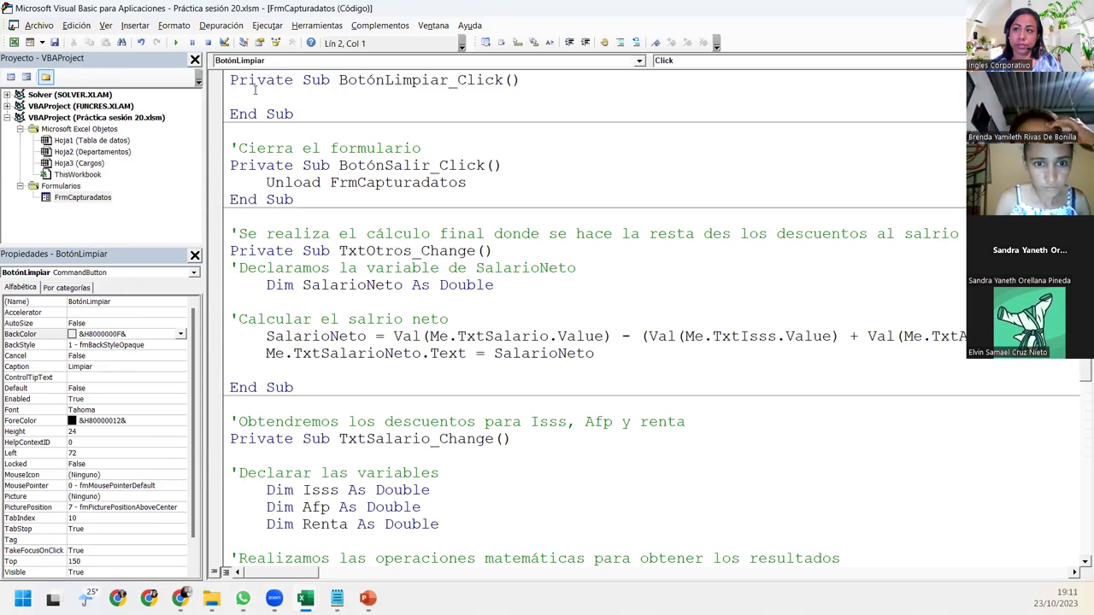
{"action": "key", "text": "Up"}
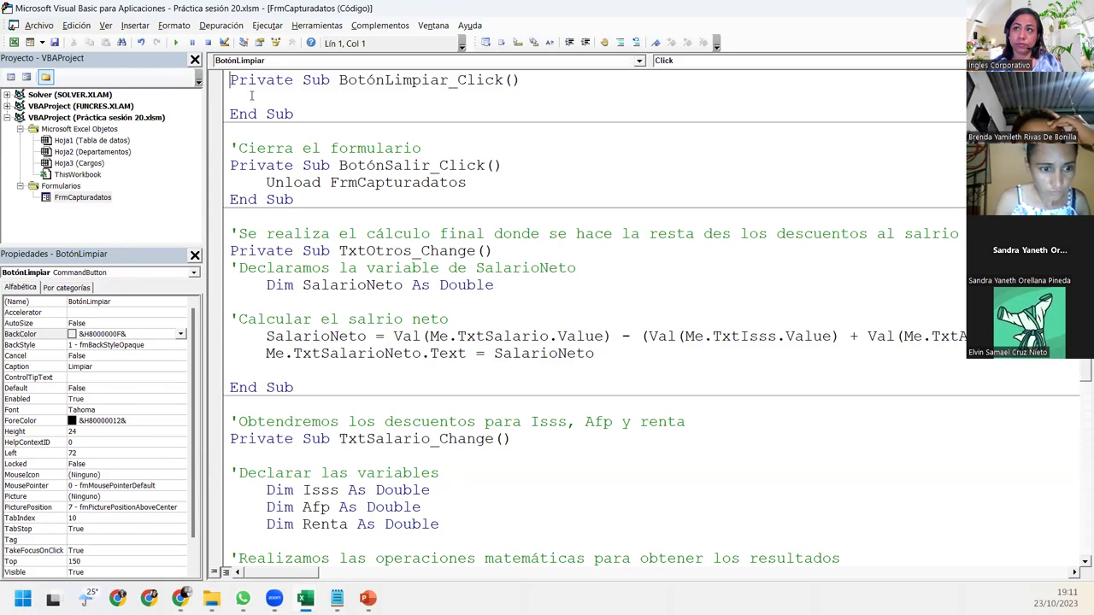
{"action": "key", "text": "Return"}
Step: Write the comment 'Borra el texto introducido en los cuadros de textos antes de ser almacenados' and indent the empty body
{"action": "left_click", "coordinate": [231, 79]}
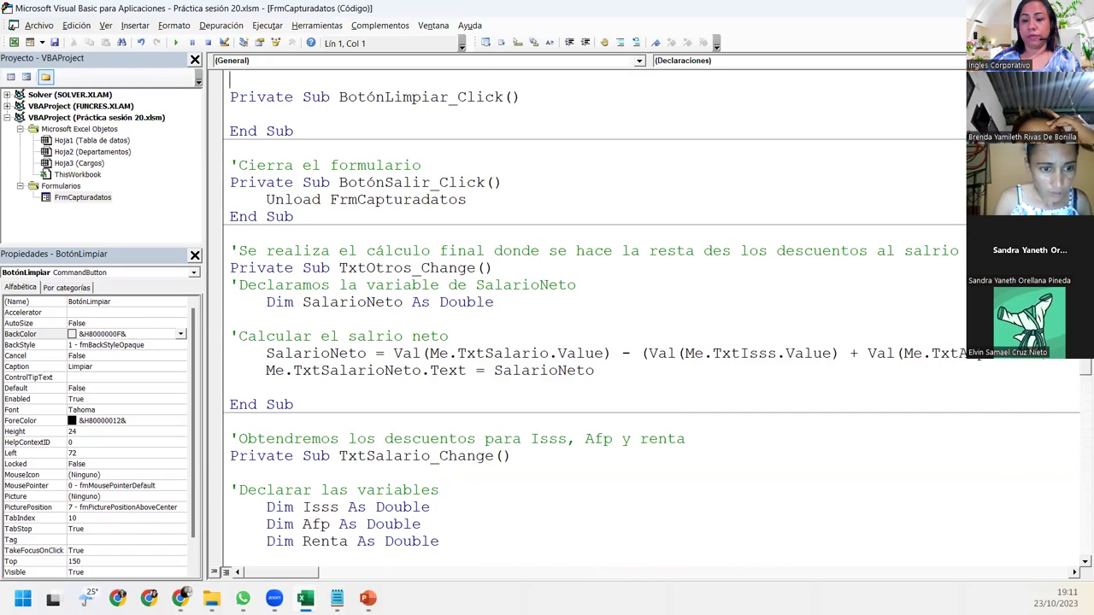
{"action": "type", "text": "'BO"}
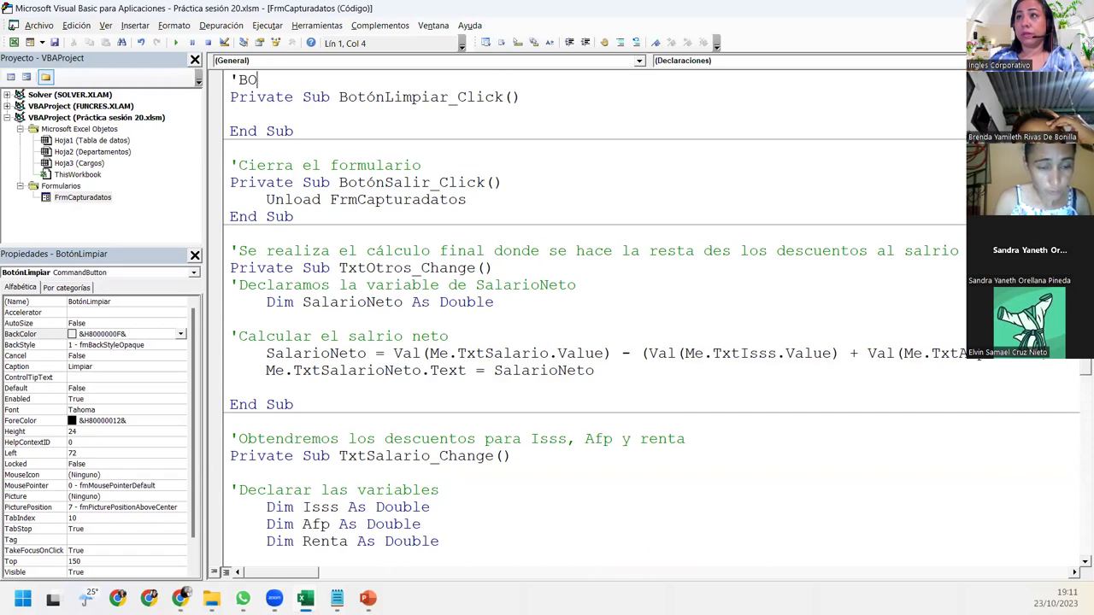
{"action": "key", "text": "BackSpace"}
{"action": "type", "text": "orra el texto introducido en los cuadros de textos antes de ser almacenados"}
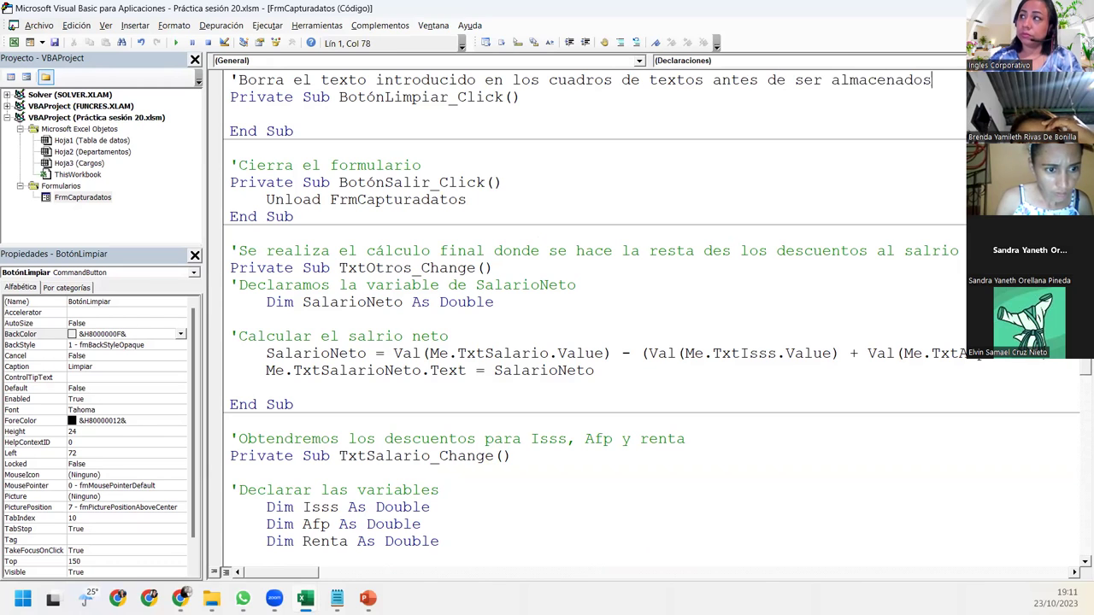
{"action": "left_click", "coordinate": [257, 113]}
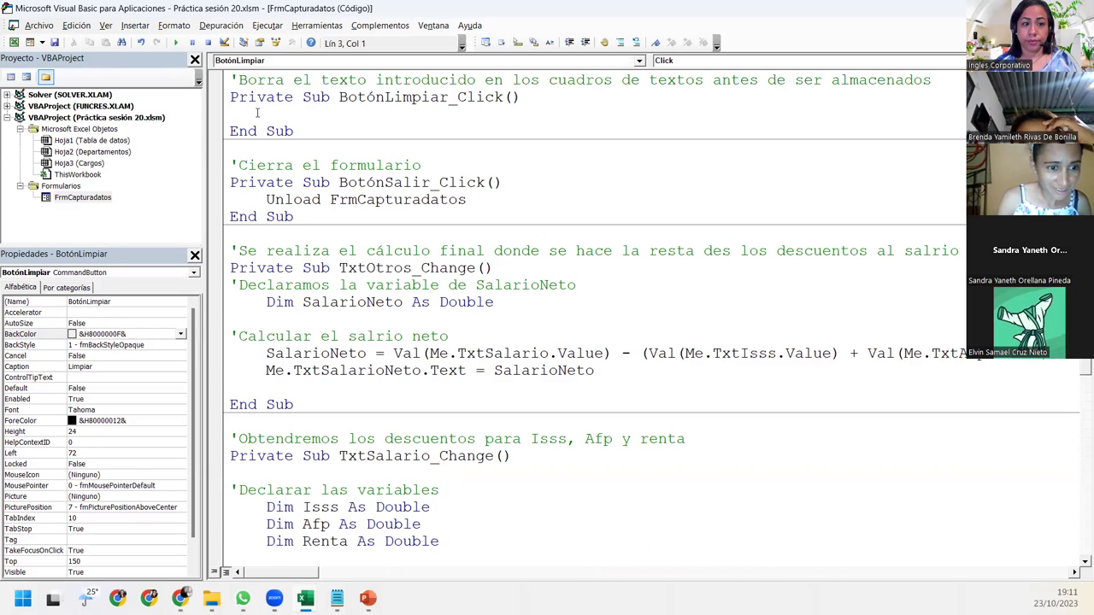
{"action": "key", "text": "Tab"}
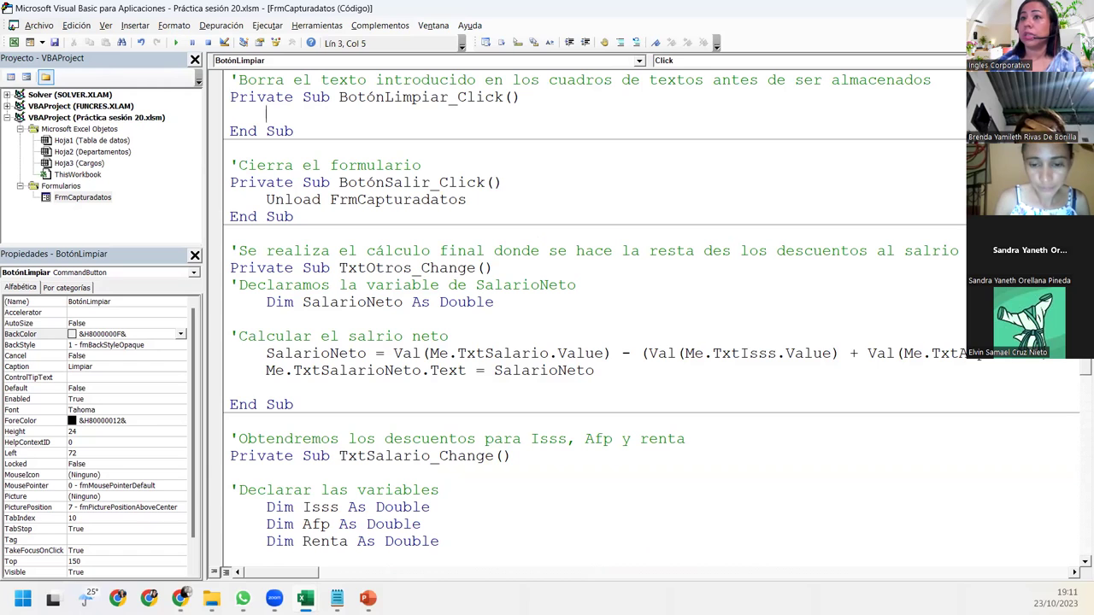
Step: Reopen the form design, reselect Limpiar, and return inside the empty BotónLimpiar_Click body
{"action": "double_click", "coordinate": [103, 197]}
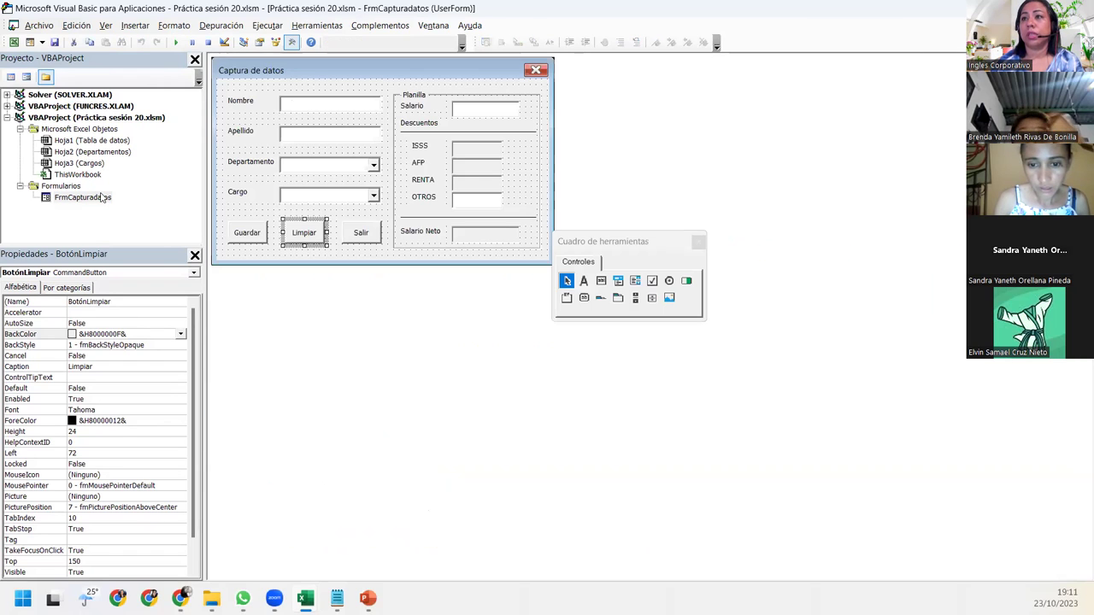
{"action": "left_click", "coordinate": [315, 236]}
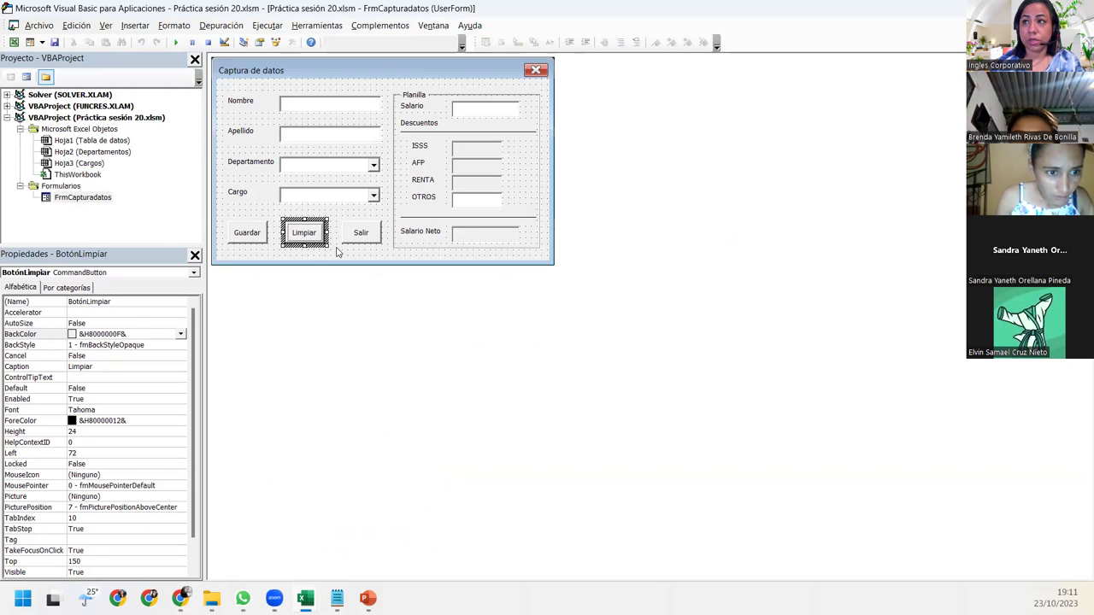
{"action": "left_click", "coordinate": [325, 248]}
{"action": "left_click", "coordinate": [321, 245]}
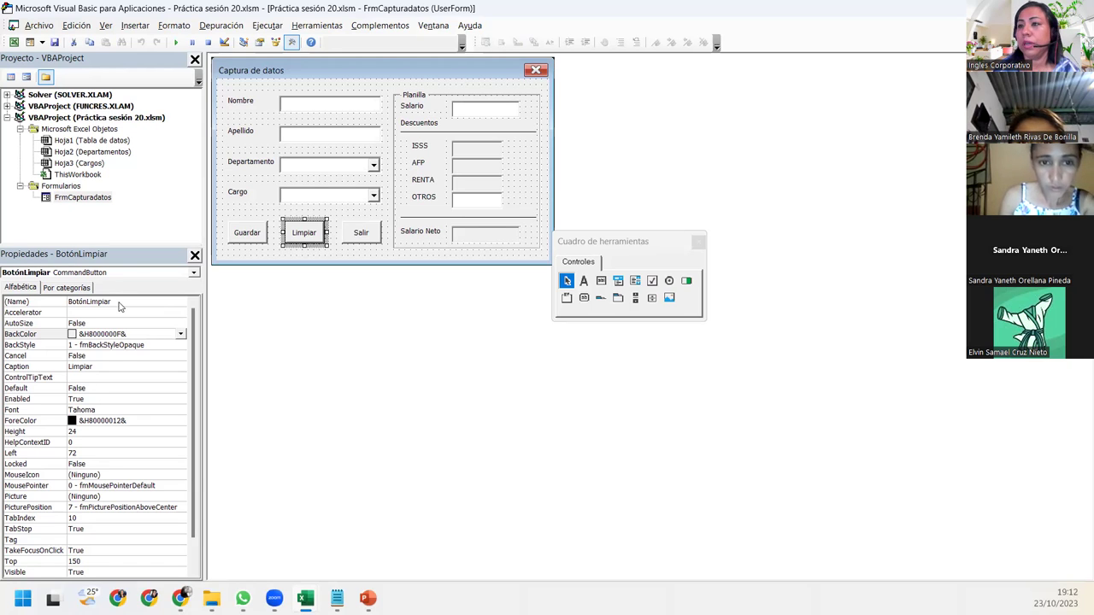
{"action": "double_click", "coordinate": [323, 239]}
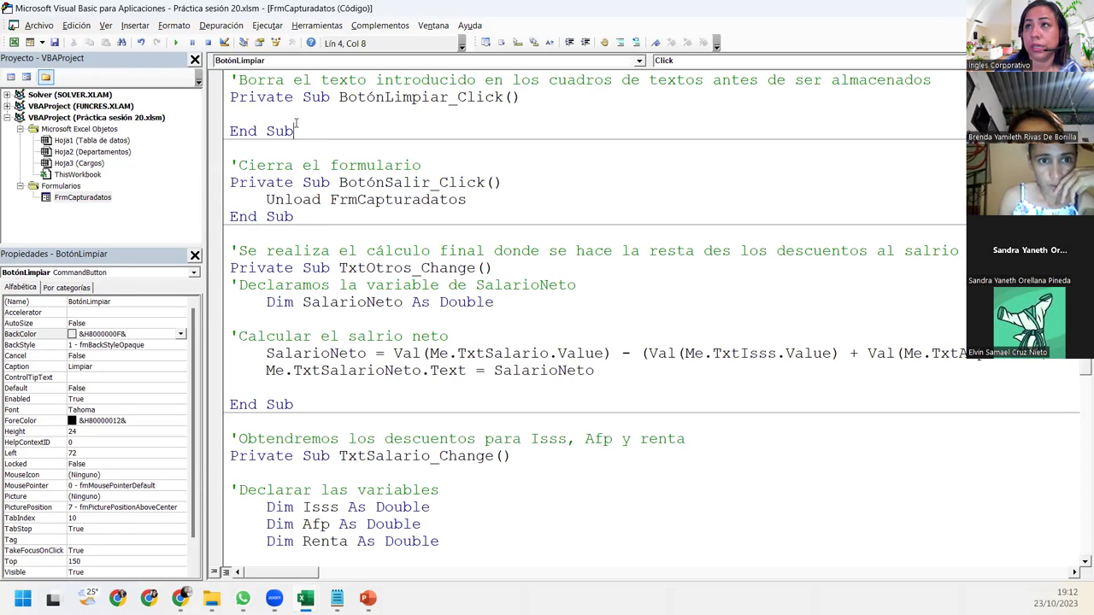
{"action": "left_click_drag", "start_coordinate": [304, 127], "coordinate": [229, 79]}
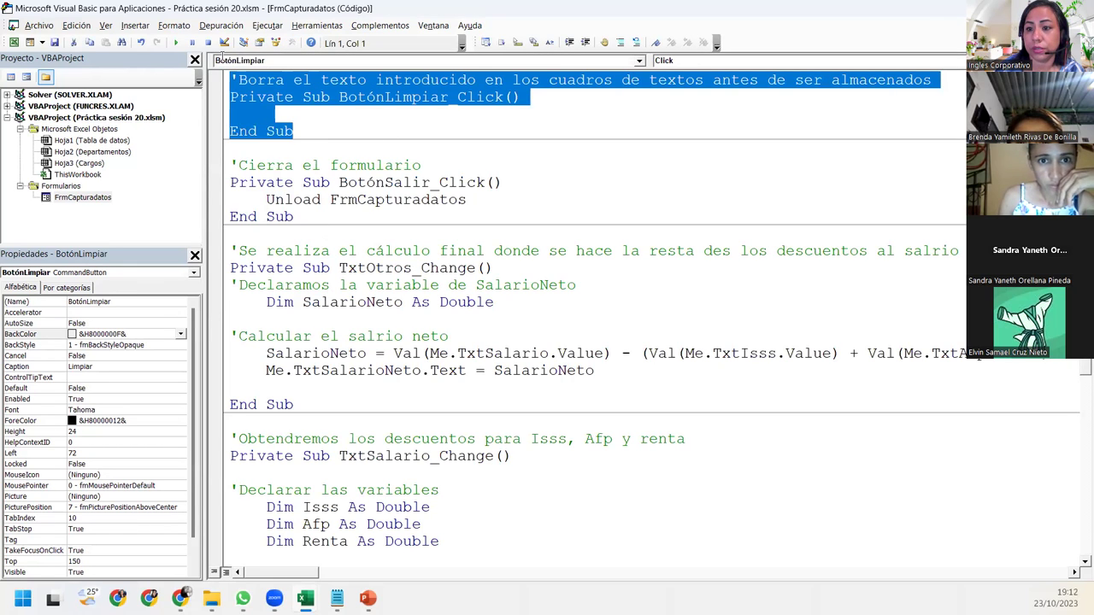
{"action": "left_click", "coordinate": [272, 112]}
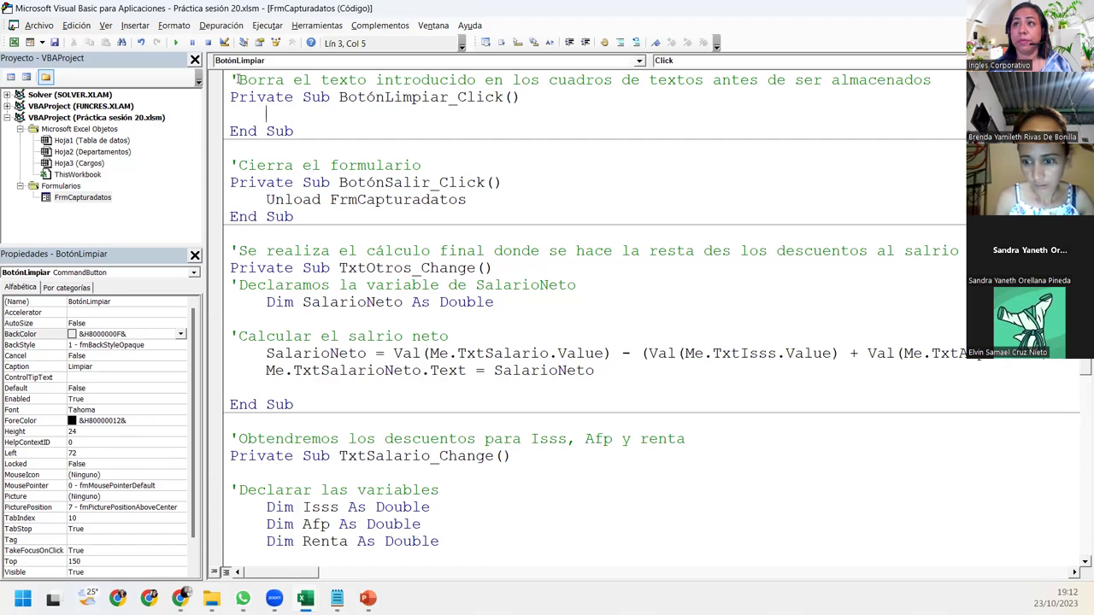
Step: Position the cursor on the indented blank line inside BotónLimpiar_Click
{"action": "left_click_drag", "start_coordinate": [233, 78], "coordinate": [311, 128]}
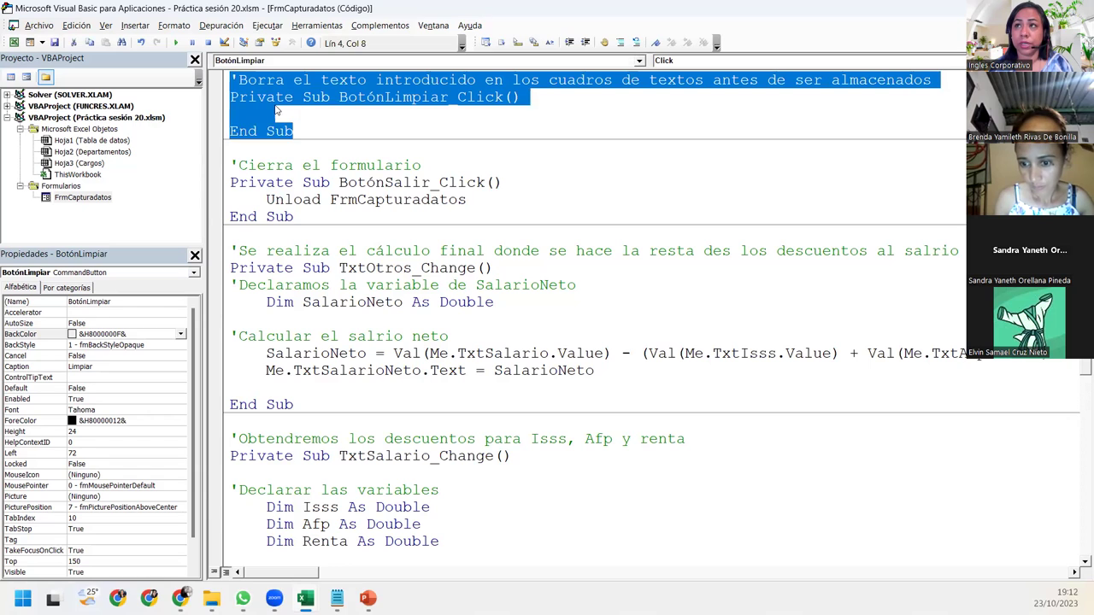
{"action": "left_click", "coordinate": [278, 107]}
{"action": "left_click_drag", "start_coordinate": [295, 131], "coordinate": [226, 88]}
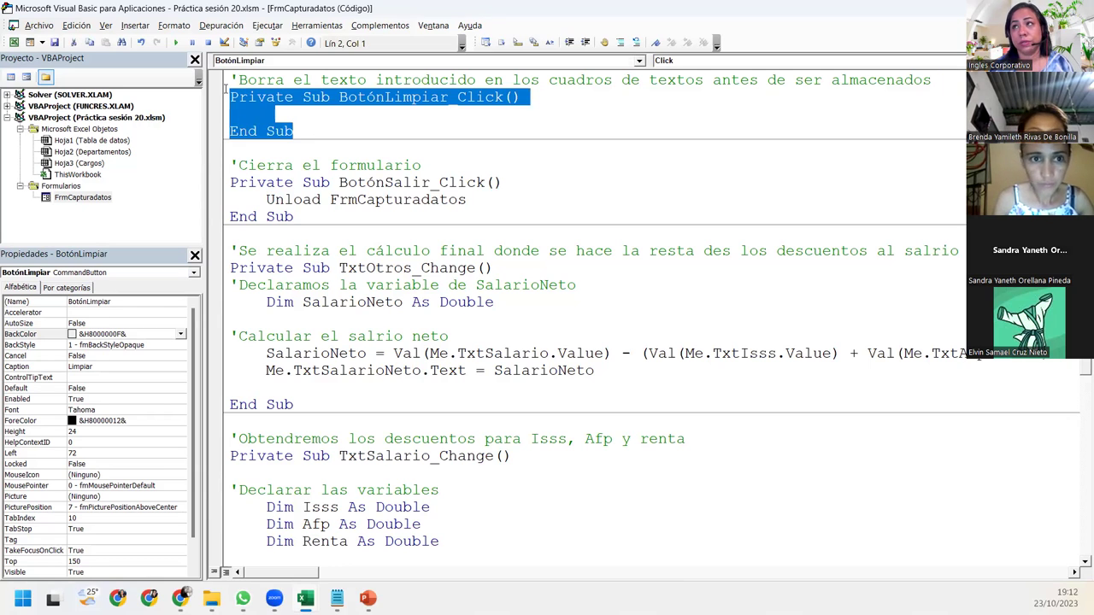
{"action": "left_click", "coordinate": [231, 77]}
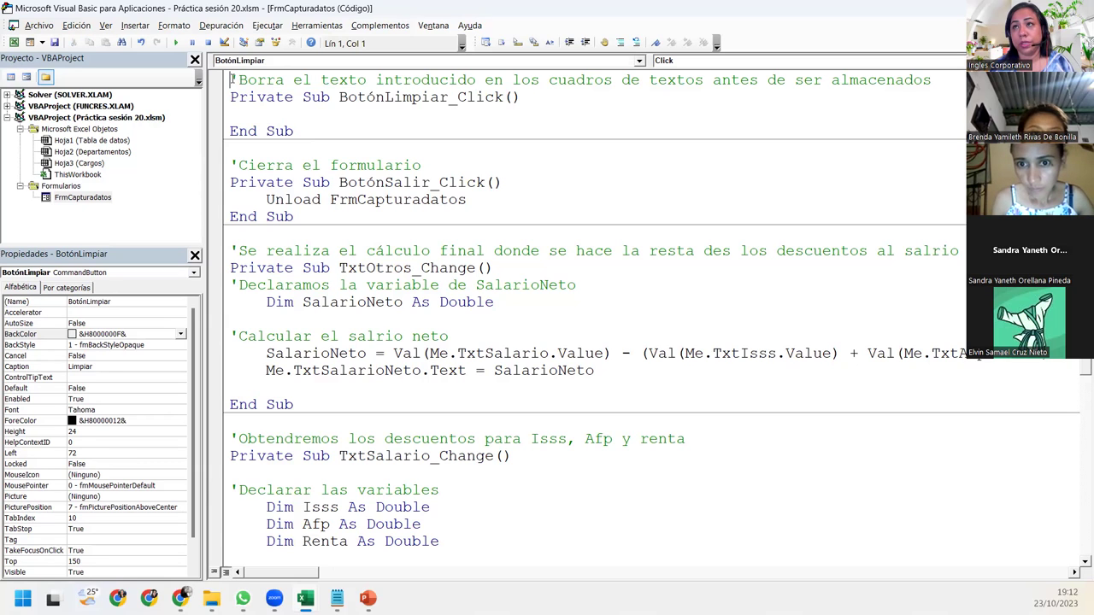
{"action": "key", "text": "Down"}
{"action": "key", "text": "Down"}
{"action": "key", "text": "Tab"}
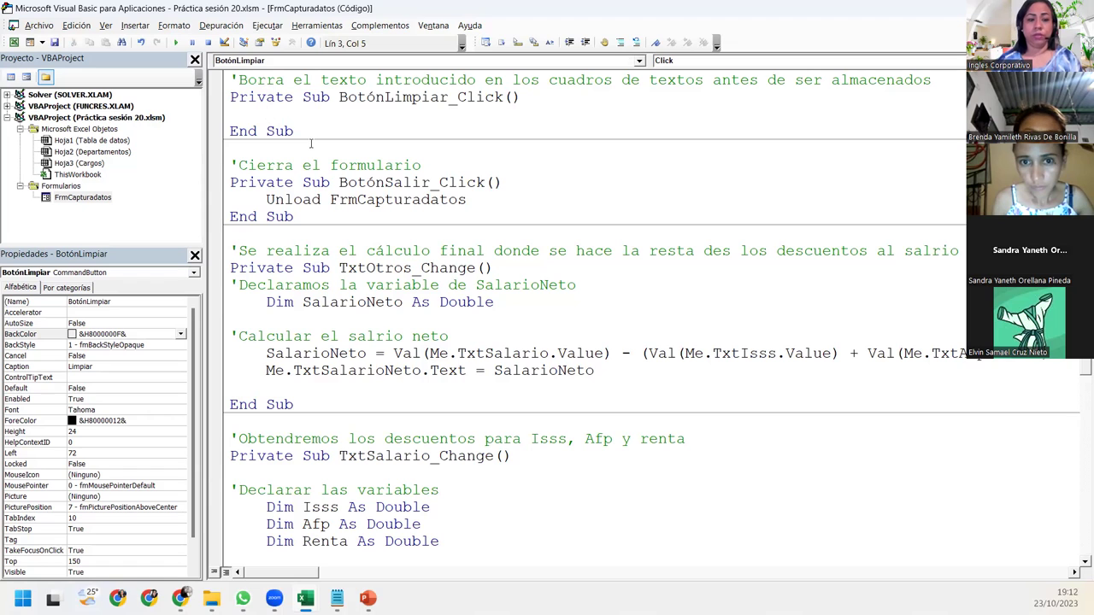
Step: Write Me.TxtNombre.Text = Empty as the procedure's first statement
{"action": "type", "text": "Me.te"}
{"action": "key", "text": "BackSpace"}
{"action": "type", "text": "x"}
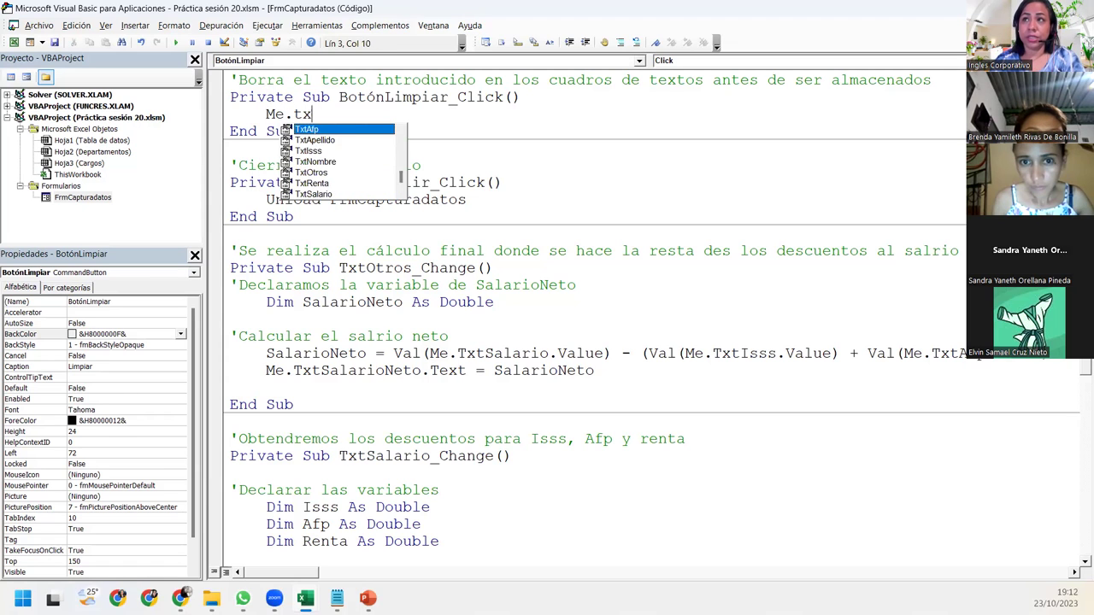
{"action": "key", "text": "Down"}
{"action": "key", "text": "Down"}
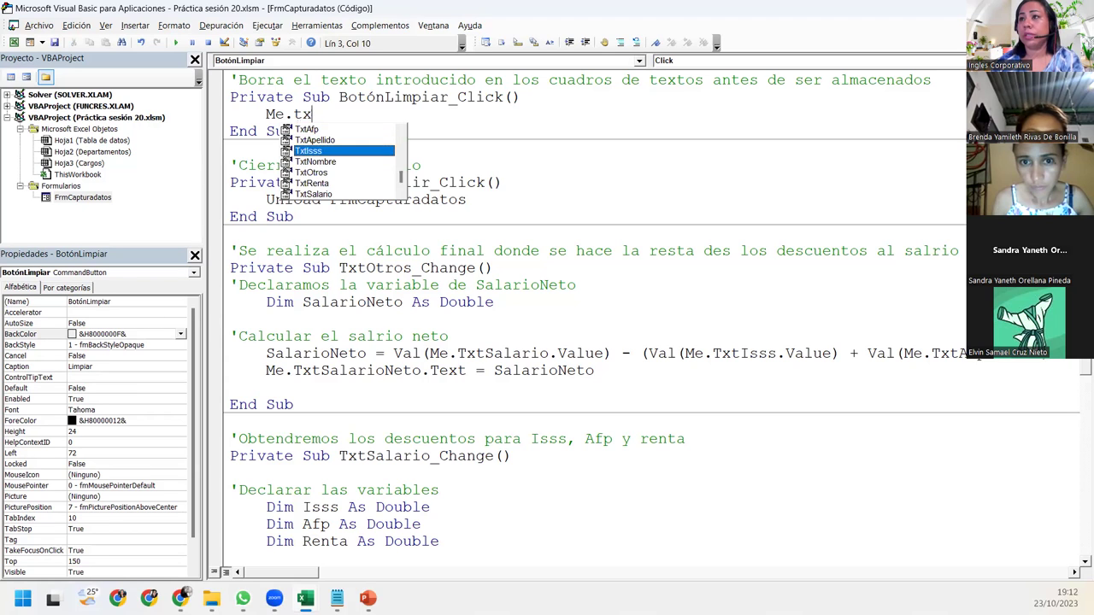
{"action": "key", "text": "Down"}
{"action": "type", "text": ".TxtNombre.Text = "}
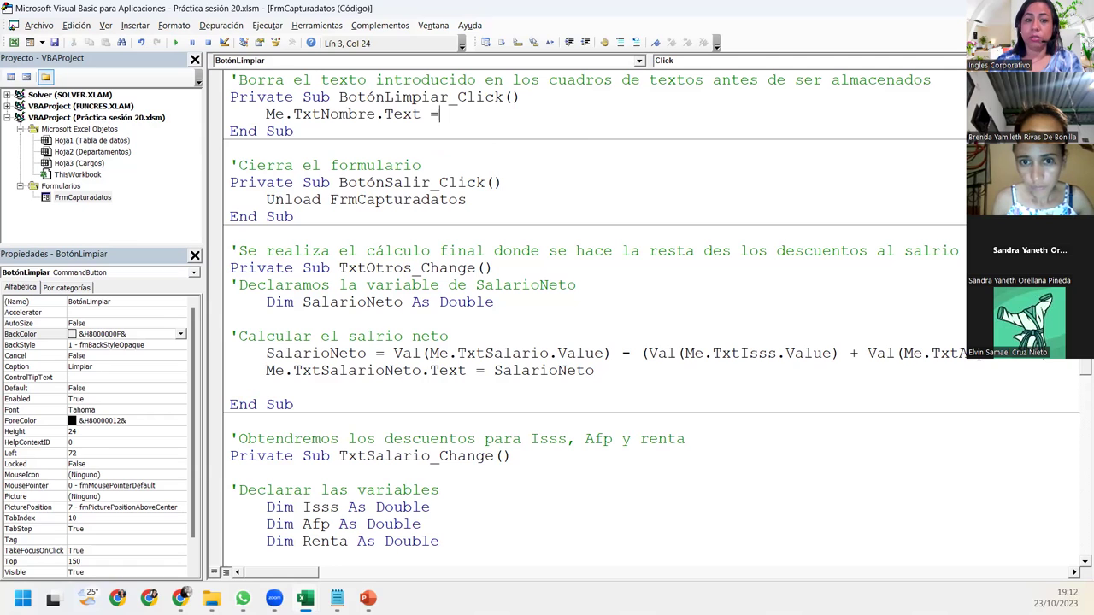
{"action": "type", "text": "empt"}
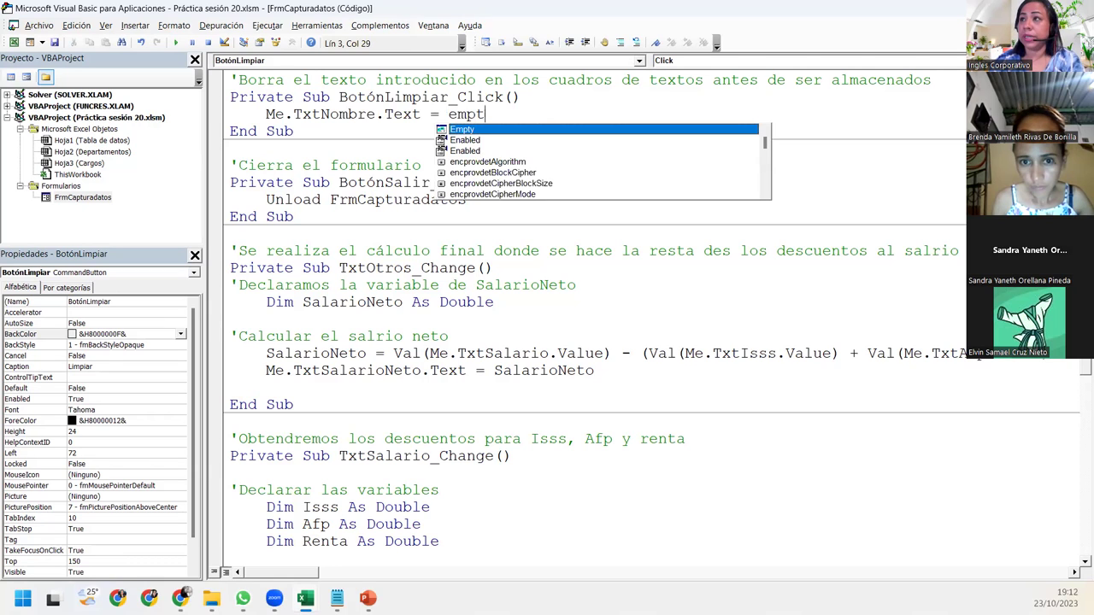
{"action": "key", "text": "Tab"}
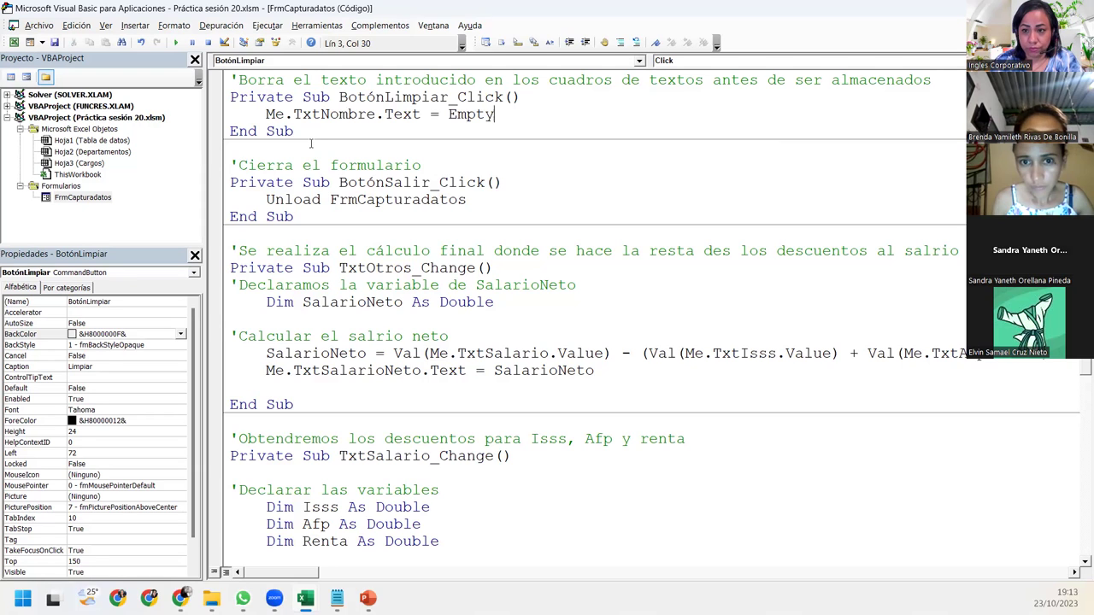
{"action": "key", "text": "Return"}
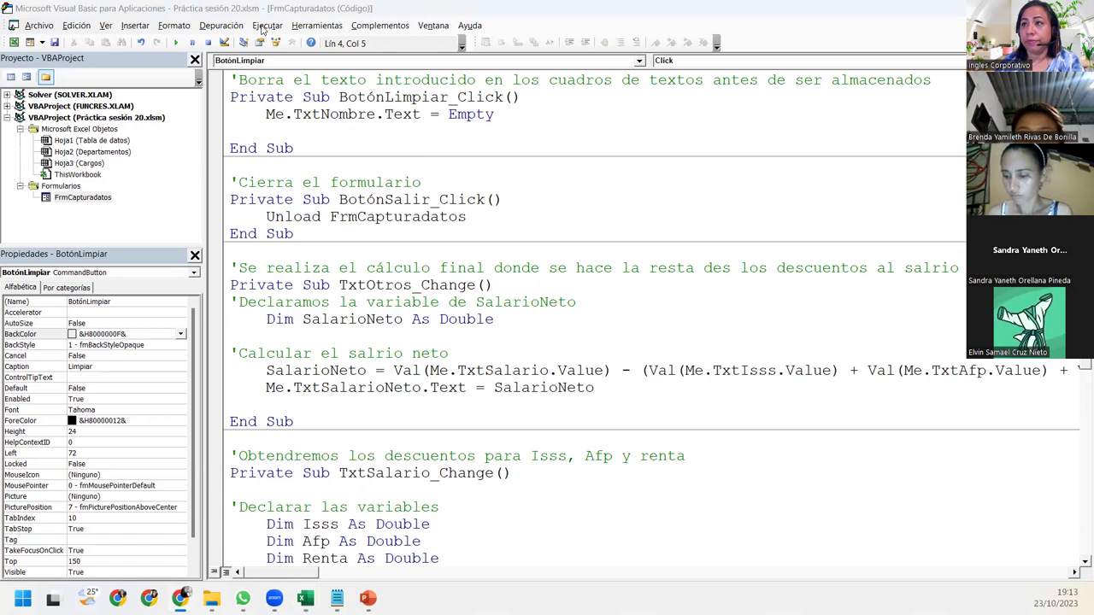
Step: Add the line Me.TxtApellido.Text = Empty
{"action": "left_click", "coordinate": [157, 174]}
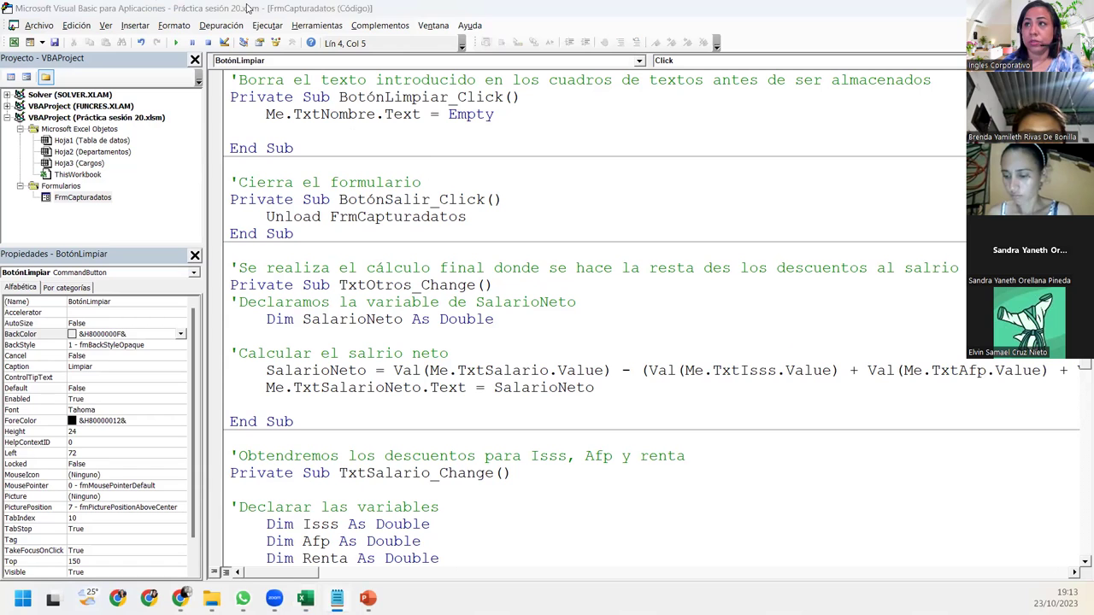
{"action": "left_click", "coordinate": [261, 129]}
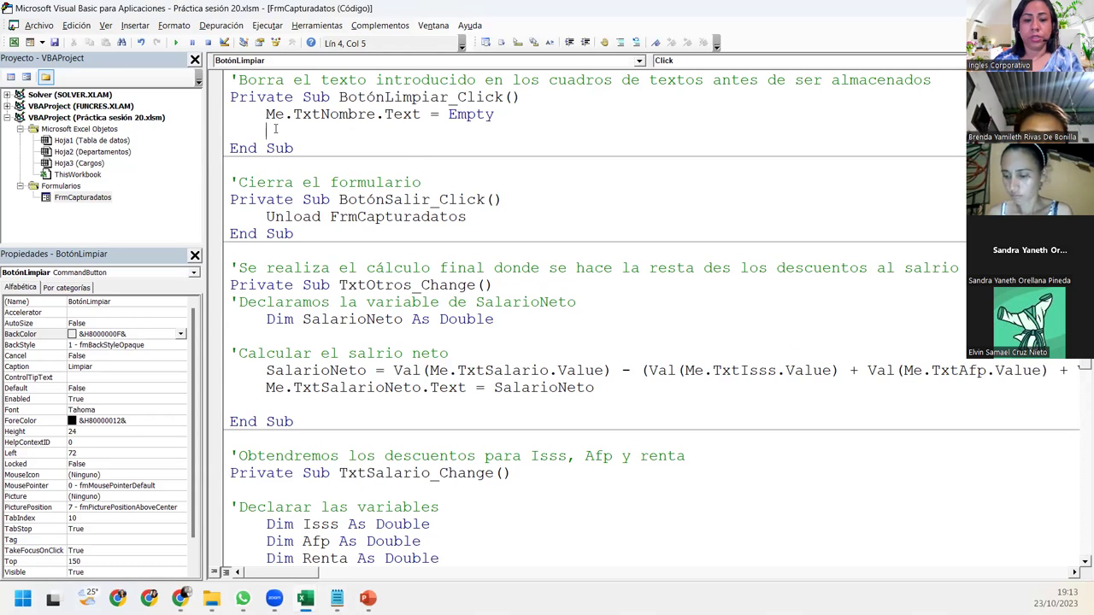
{"action": "type", "text": "me.tx"}
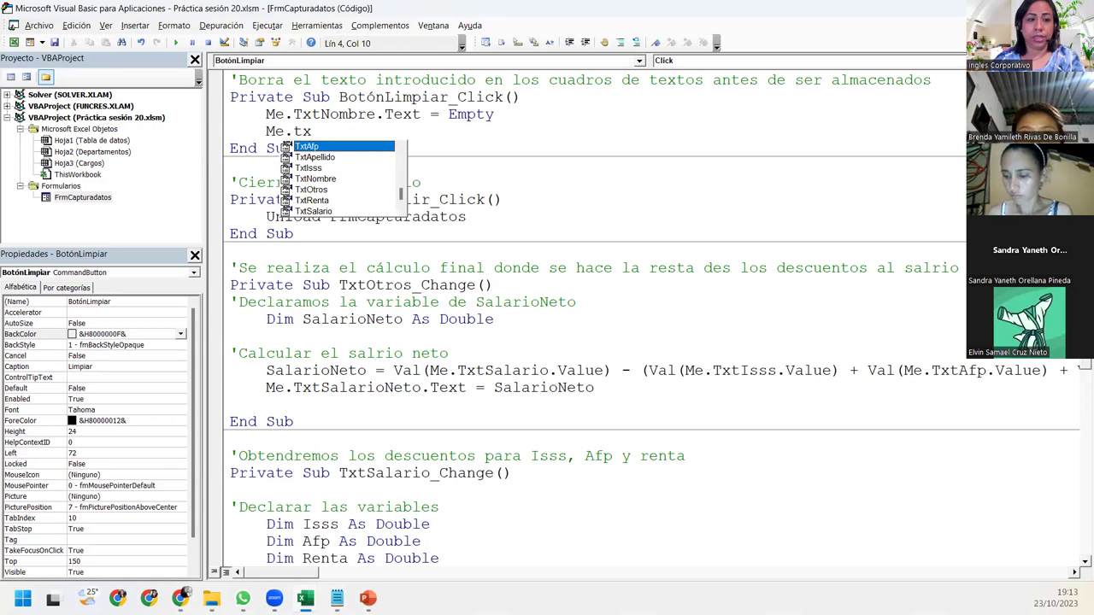
{"action": "type", "text": "r"}
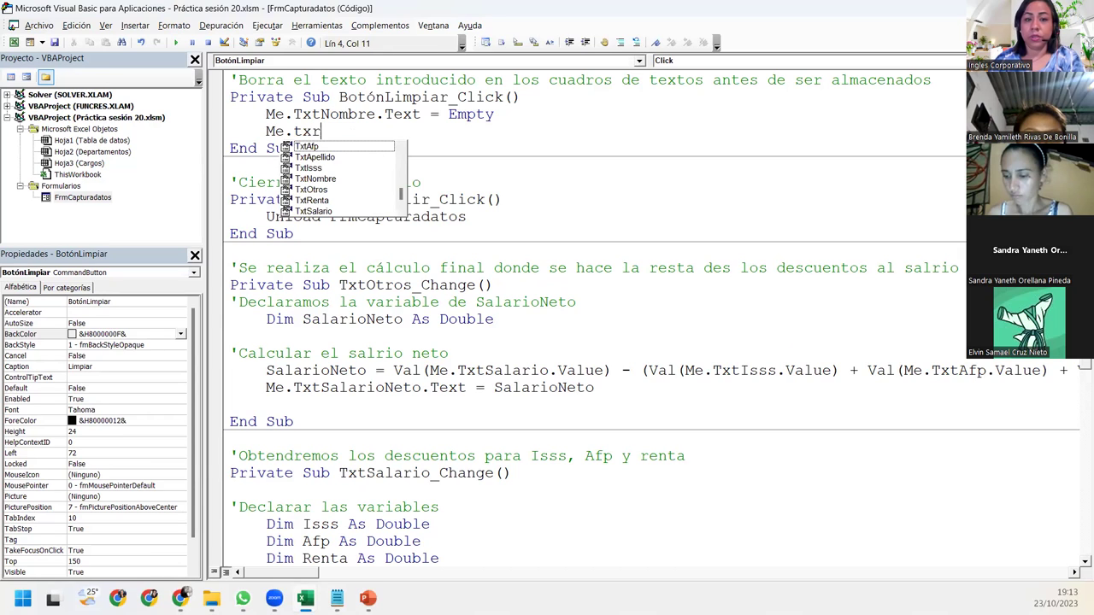
{"action": "type", "text": "a"}
{"action": "key", "text": "BackSpace"}
{"action": "key", "text": "BackSpace"}
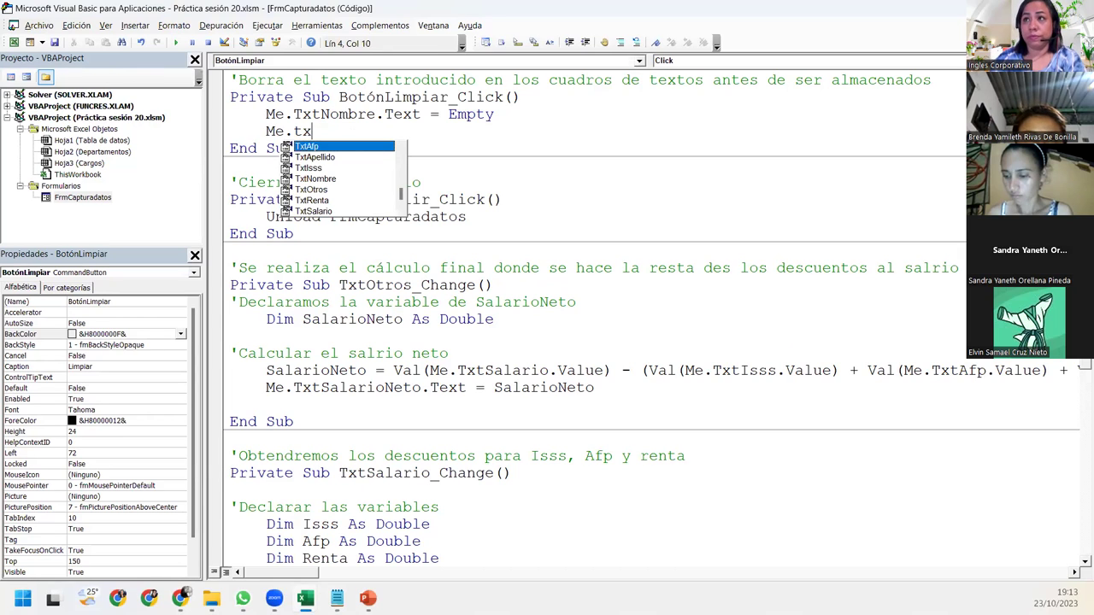
{"action": "type", "text": "tp"}
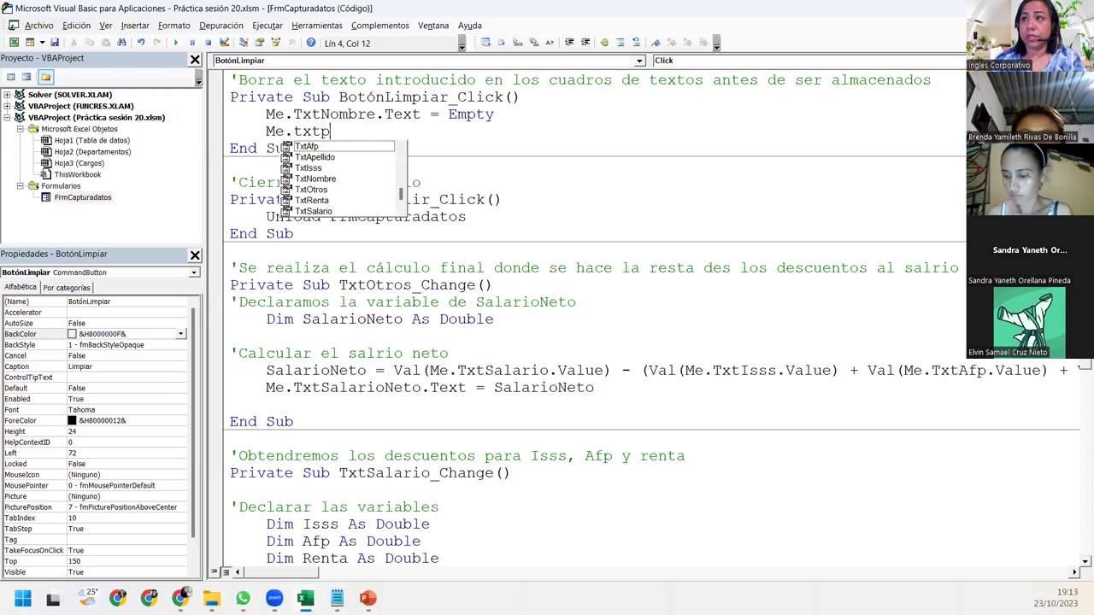
{"action": "key", "text": "BackSpace"}
{"action": "type", "text": "a"}
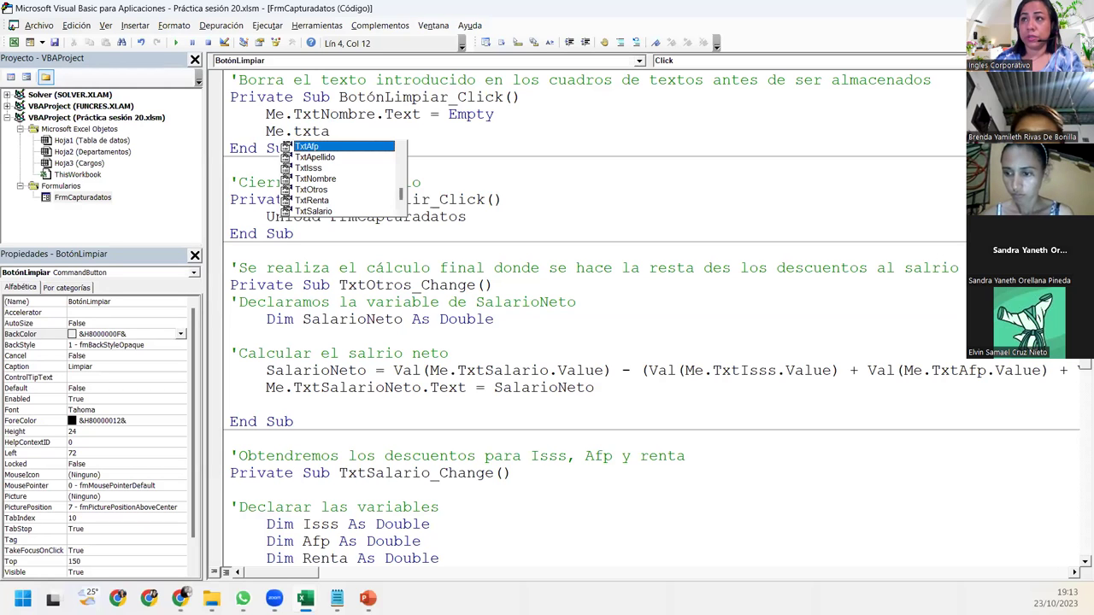
{"action": "type", "text": "p"}
{"action": "key", "text": "Tab"}
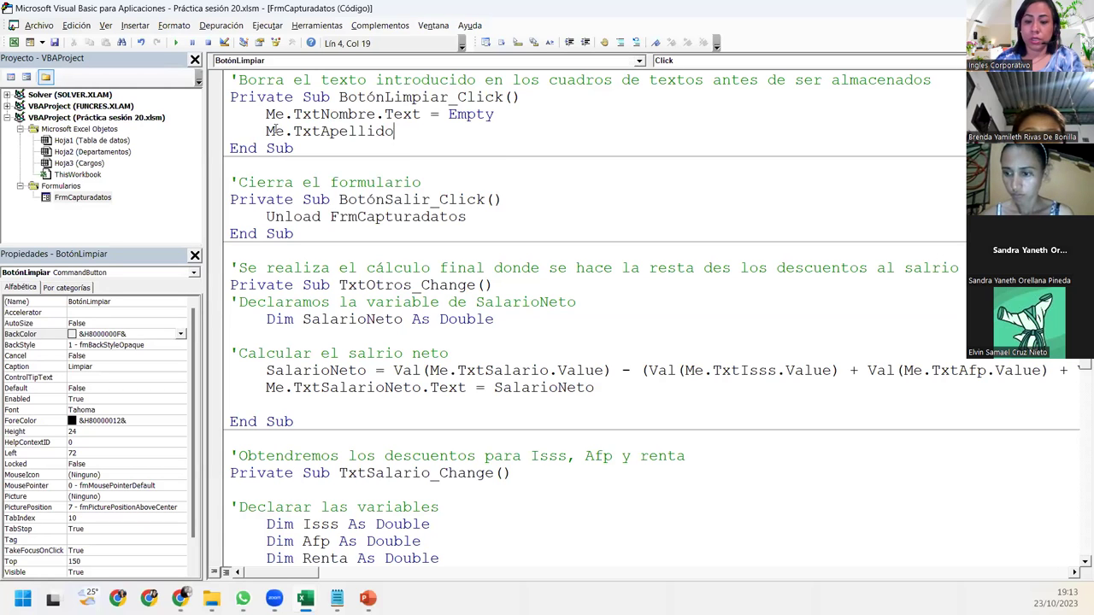
{"action": "type", "text": ".te"}
{"action": "key", "text": "Tab"}
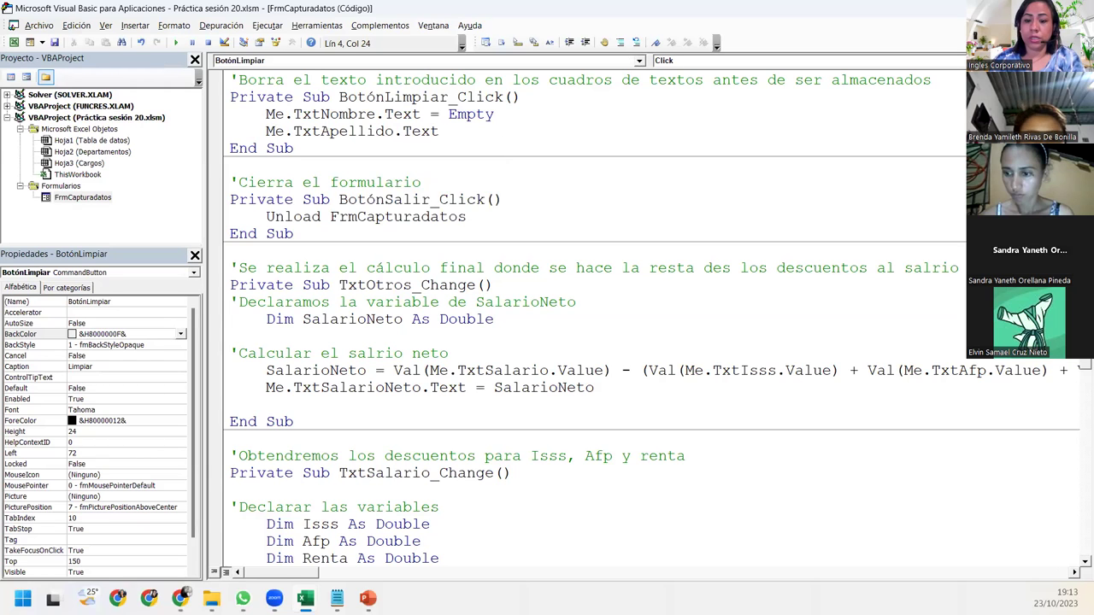
{"action": "type", "text": " = empt"}
{"action": "key", "text": "Return"}
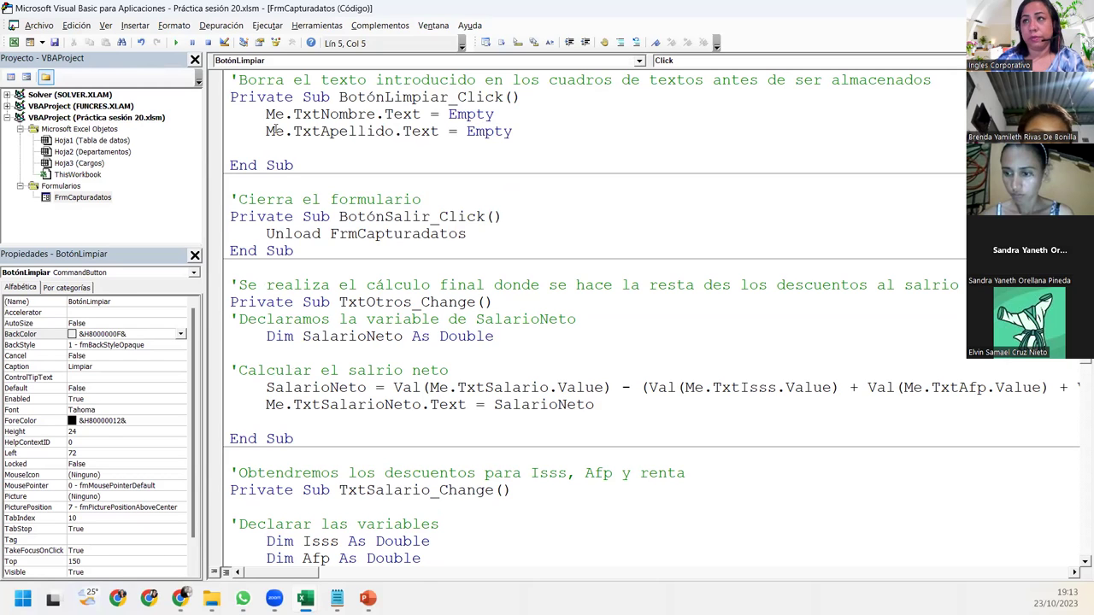
Step: Add lines setting CmbDepto.Text and Cargo.Text to Empty
{"action": "type", "text": "me."}
{"action": "key", "text": "BackSpace"}
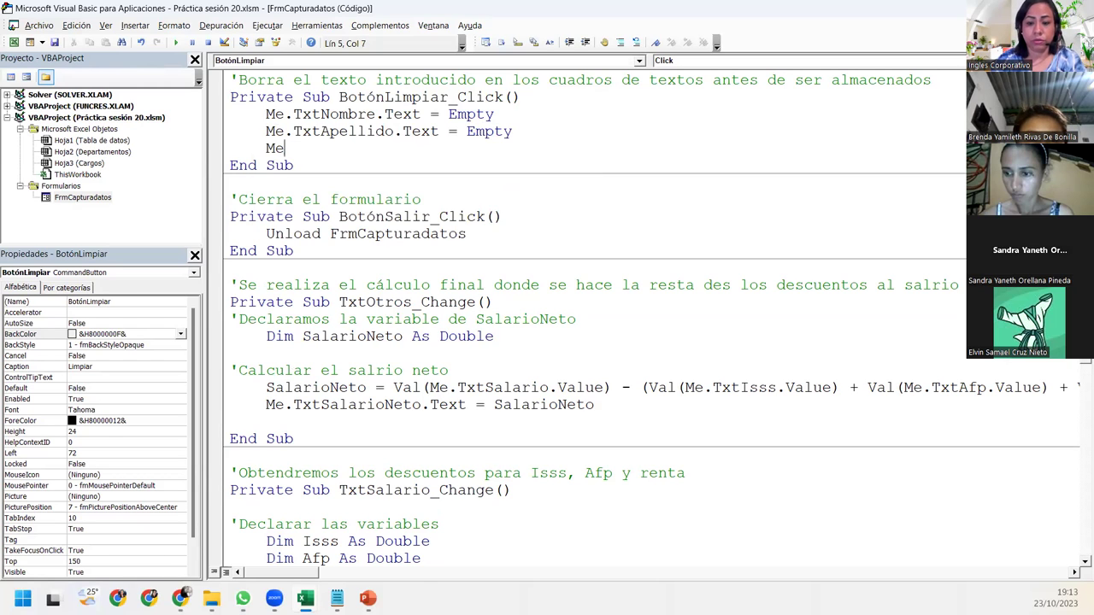
{"action": "type", "text": ",cmb"}
{"action": "key", "text": "BackSpace"}
{"action": "key", "text": "BackSpace"}
{"action": "key", "text": "BackSpace"}
{"action": "key", "text": "BackSpace"}
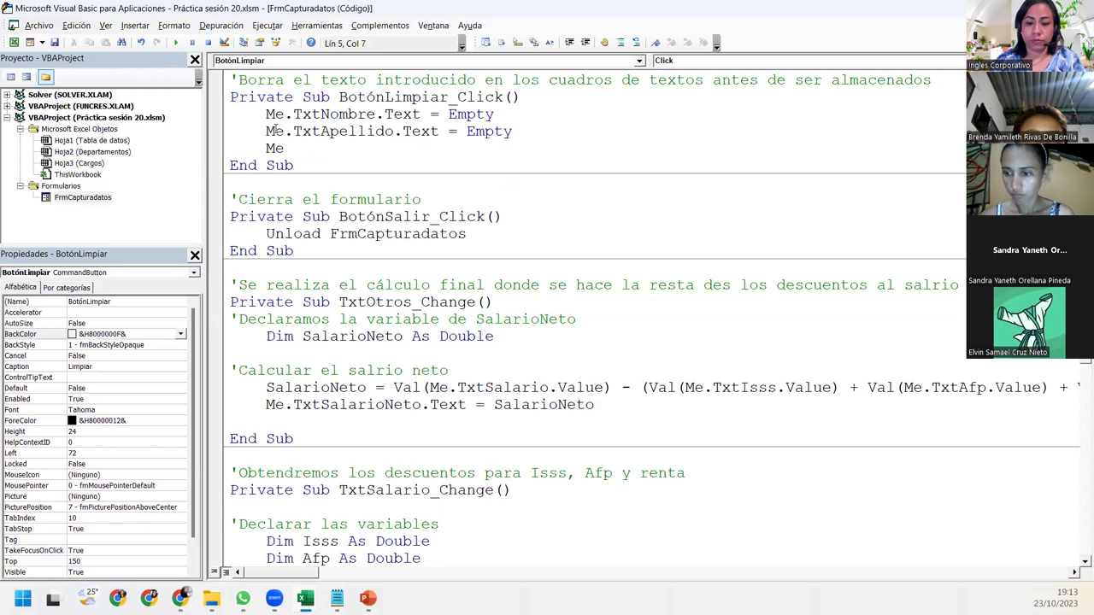
{"action": "type", "text": ".cm"}
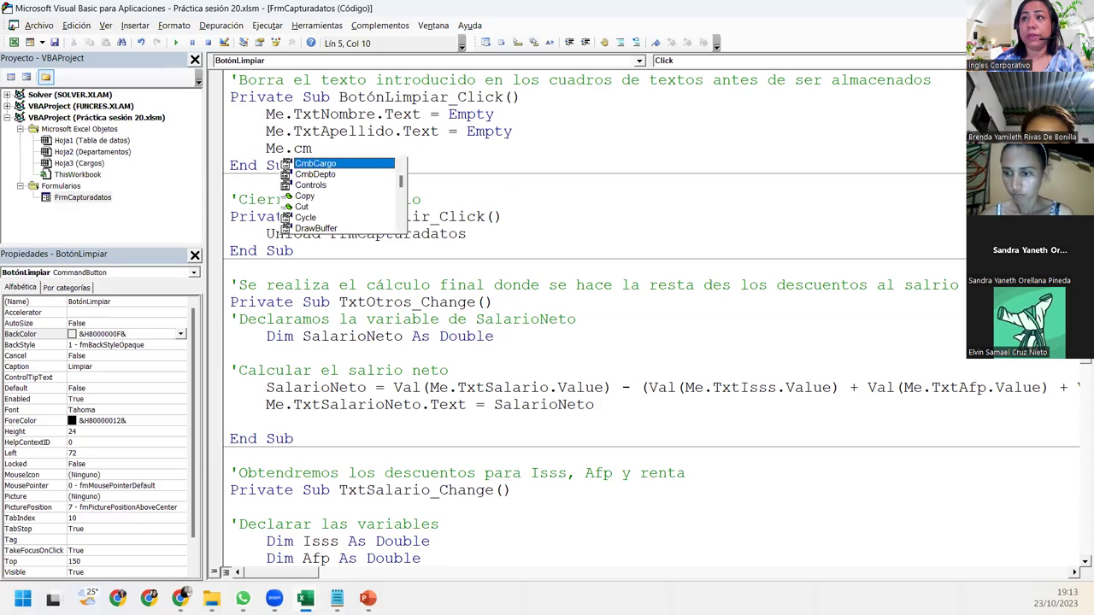
{"action": "left_click", "coordinate": [315, 174]}
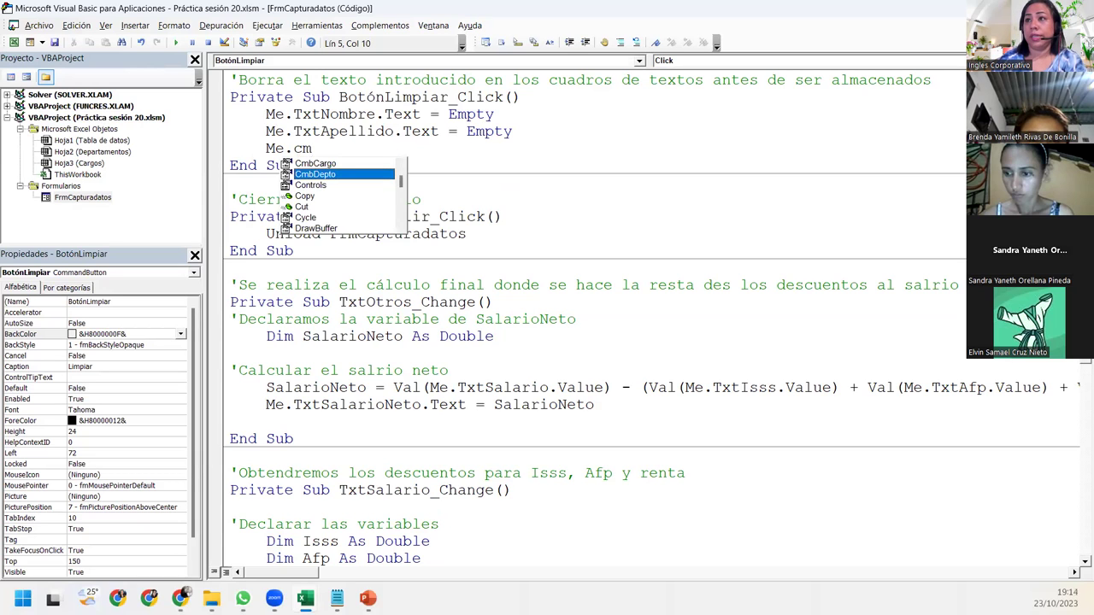
{"action": "type", "text": ".tex"}
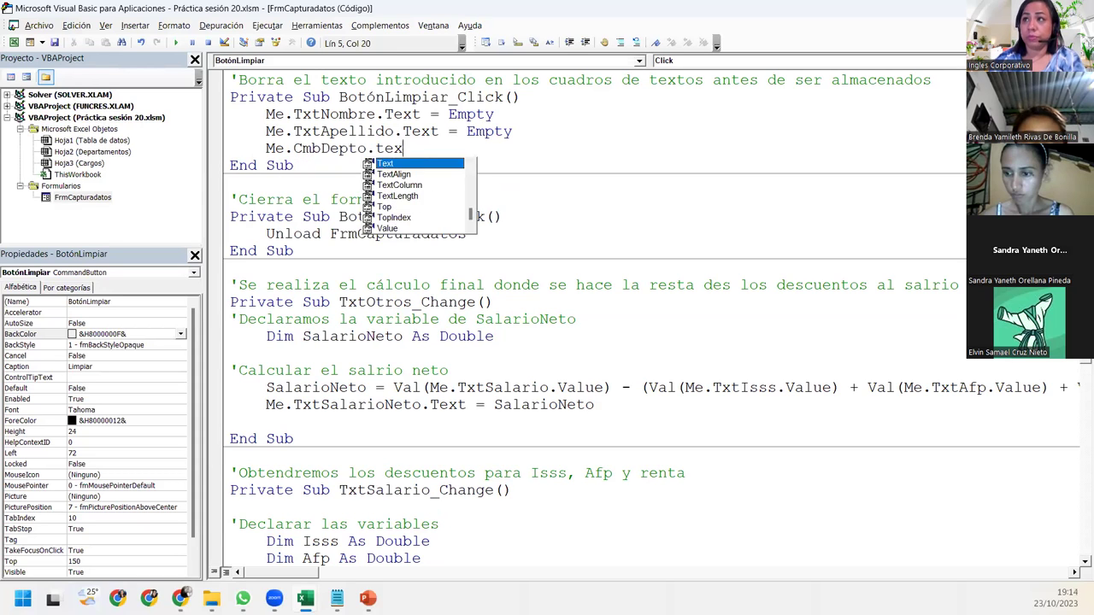
{"action": "key", "text": "Tab"}
{"action": "type", "text": "= "}
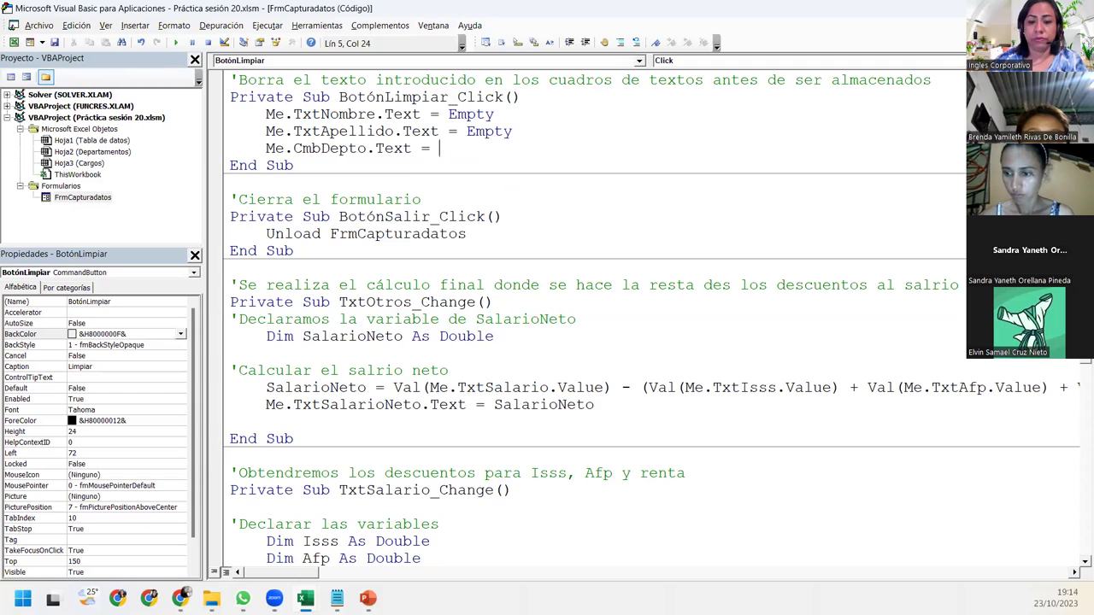
{"action": "type", "text": "EMpty"}
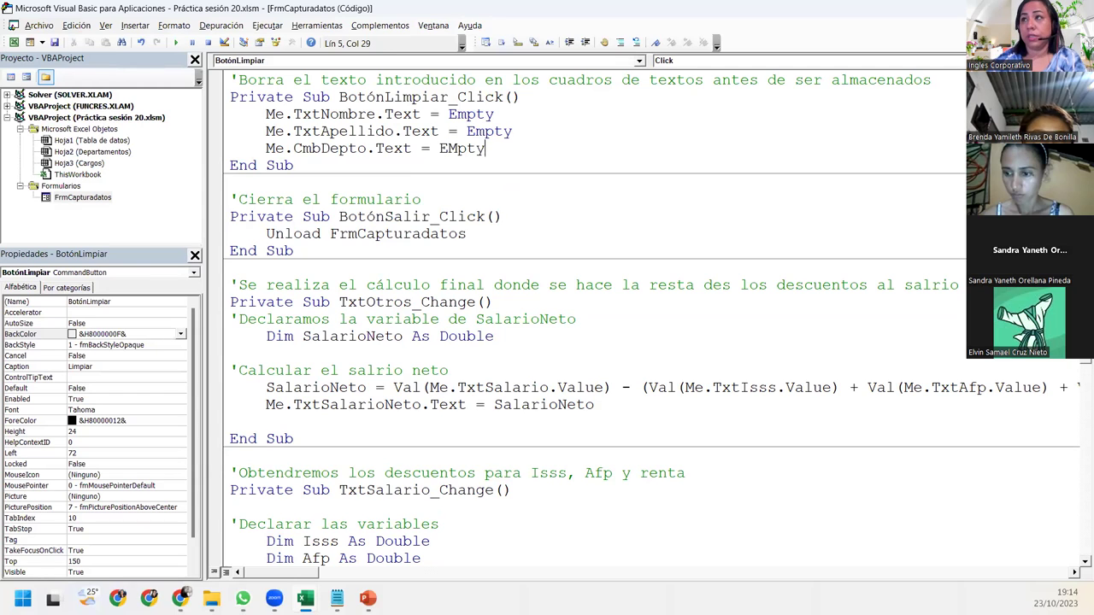
{"action": "key", "text": "Return"}
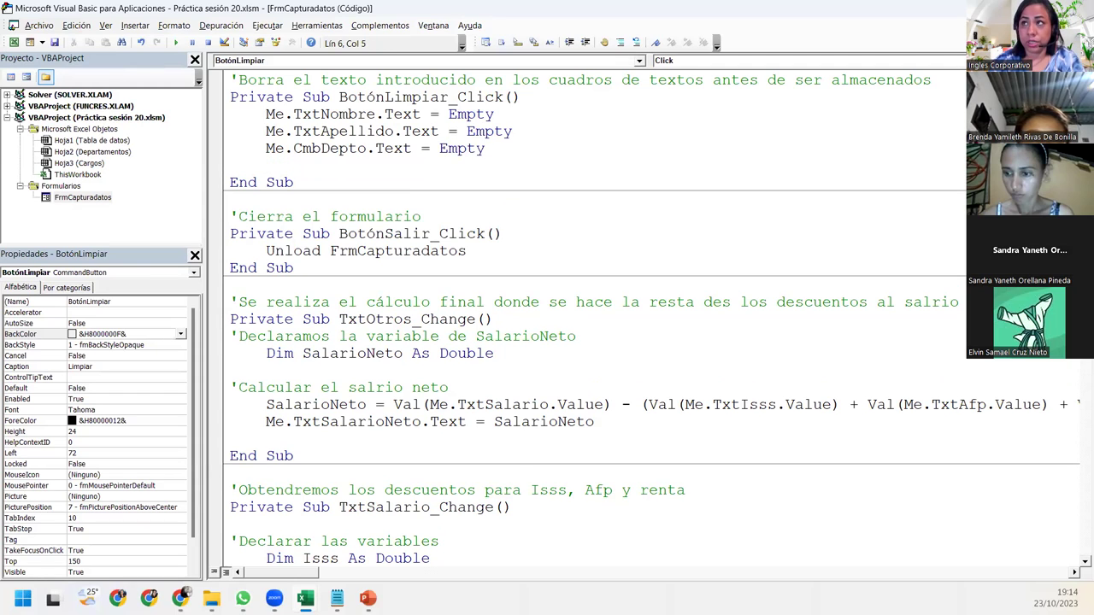
{"action": "type", "text": "Me."}
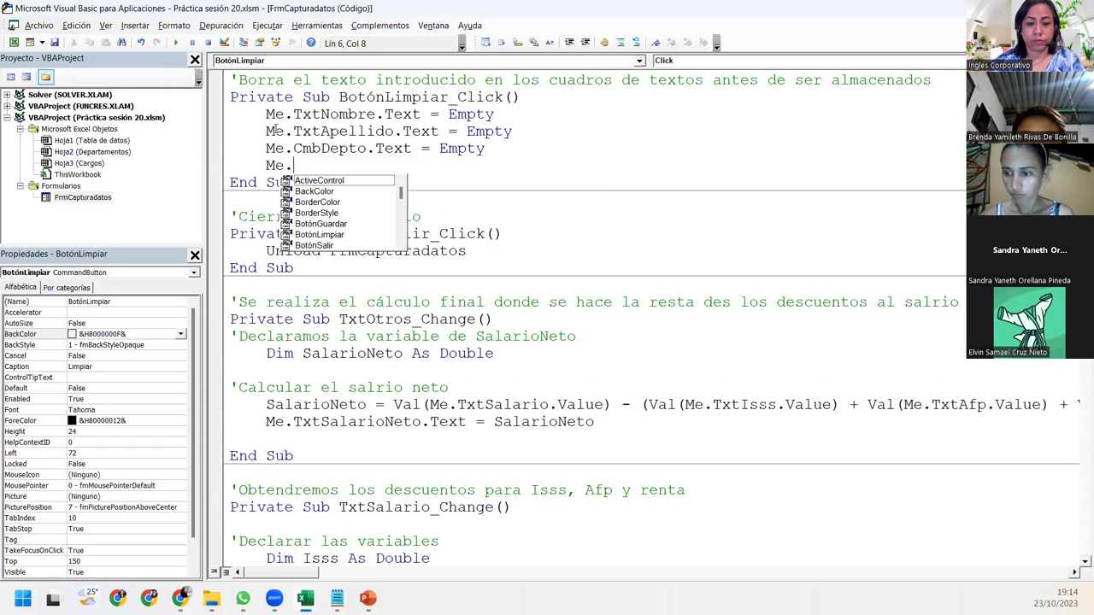
{"action": "type", "text": "Cargo"}
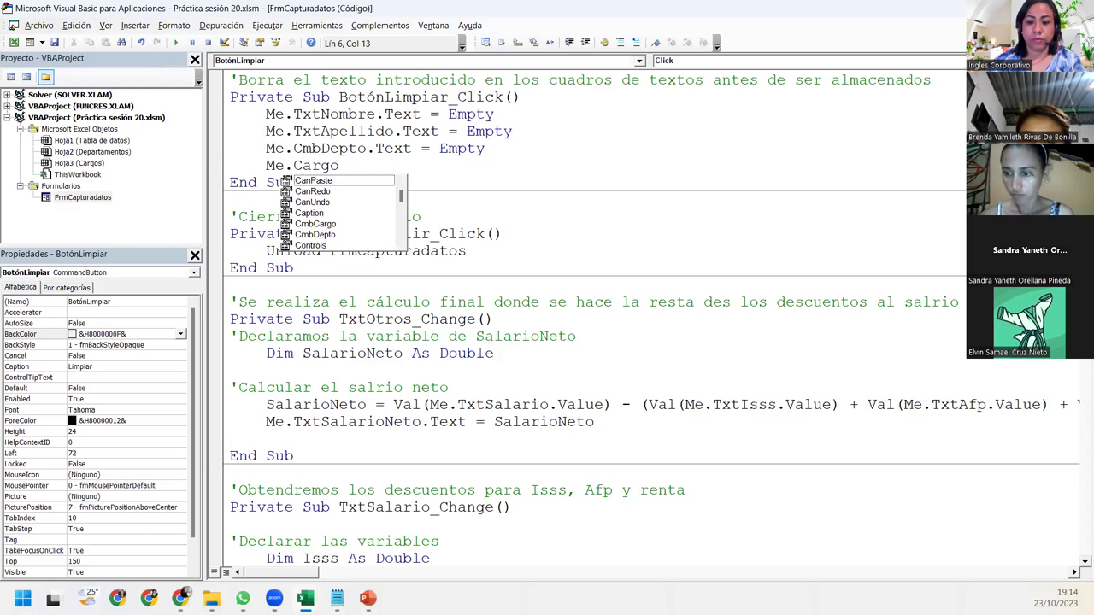
{"action": "type", "text": ".text   "}
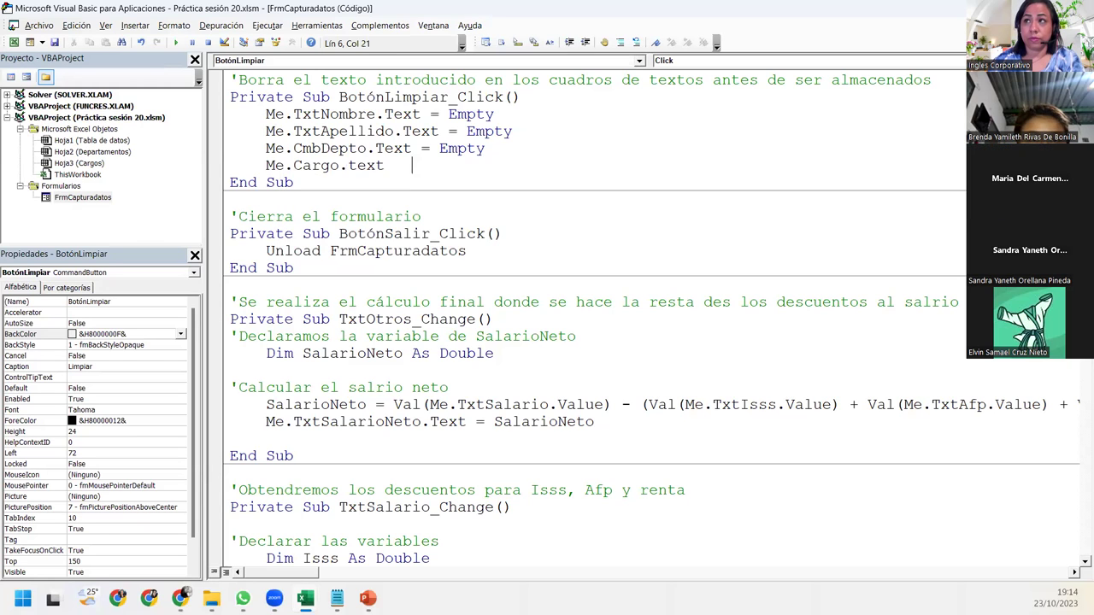
{"action": "type", "text": "= emp"}
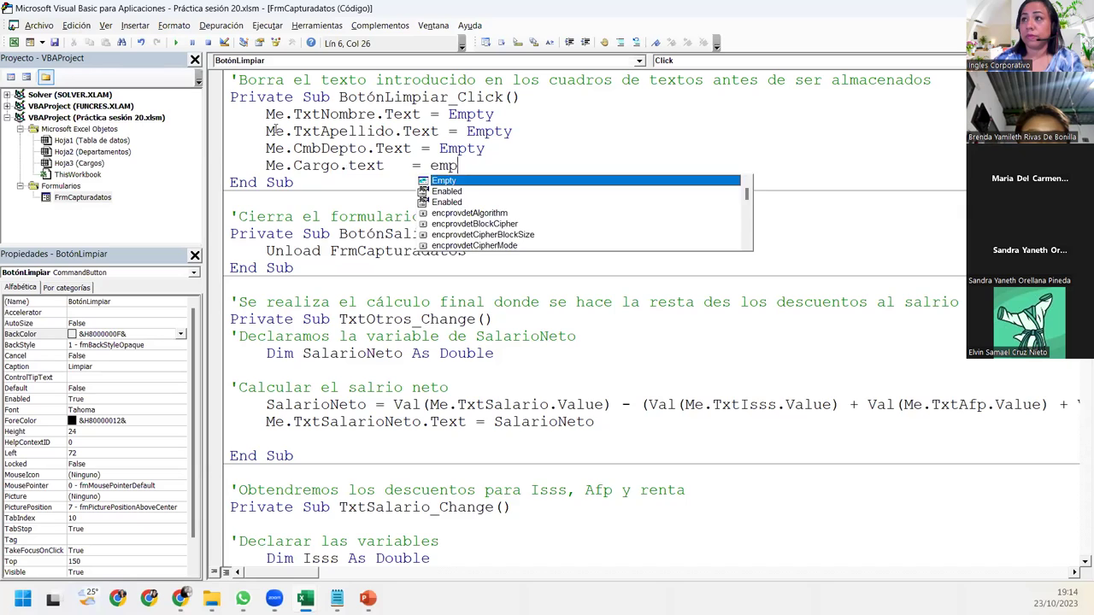
{"action": "key", "text": "Return"}
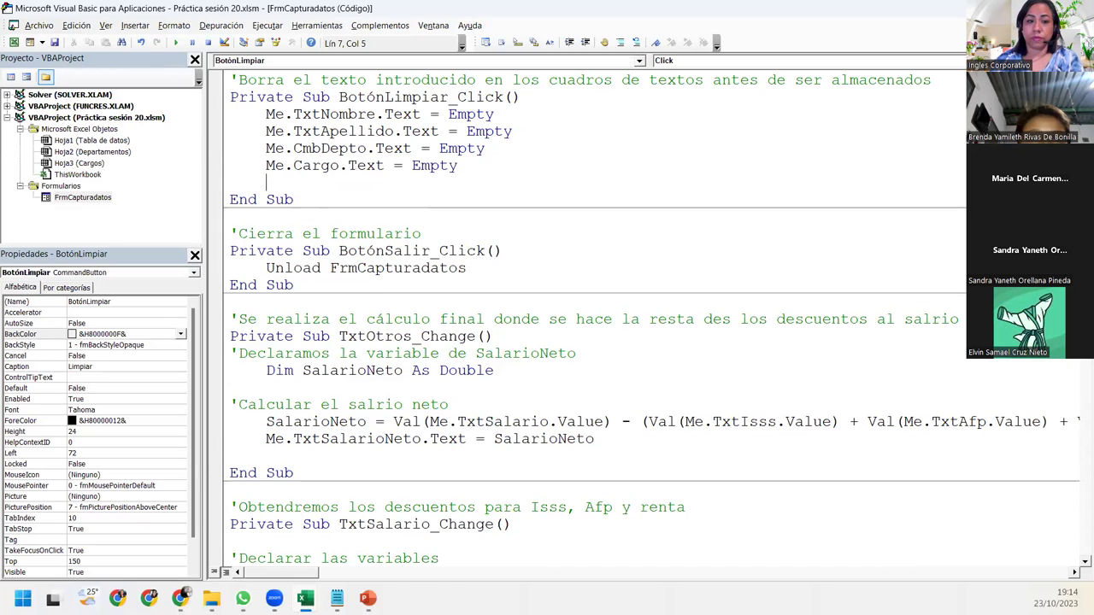
Step: Add lines setting TxtSalario.Text and TxtIsss.Text to Empty
{"action": "type", "text": "me.tex"}
{"action": "key", "text": "BackSpace"}
{"action": "key", "text": "BackSpace"}
{"action": "type", "text": "xt"}
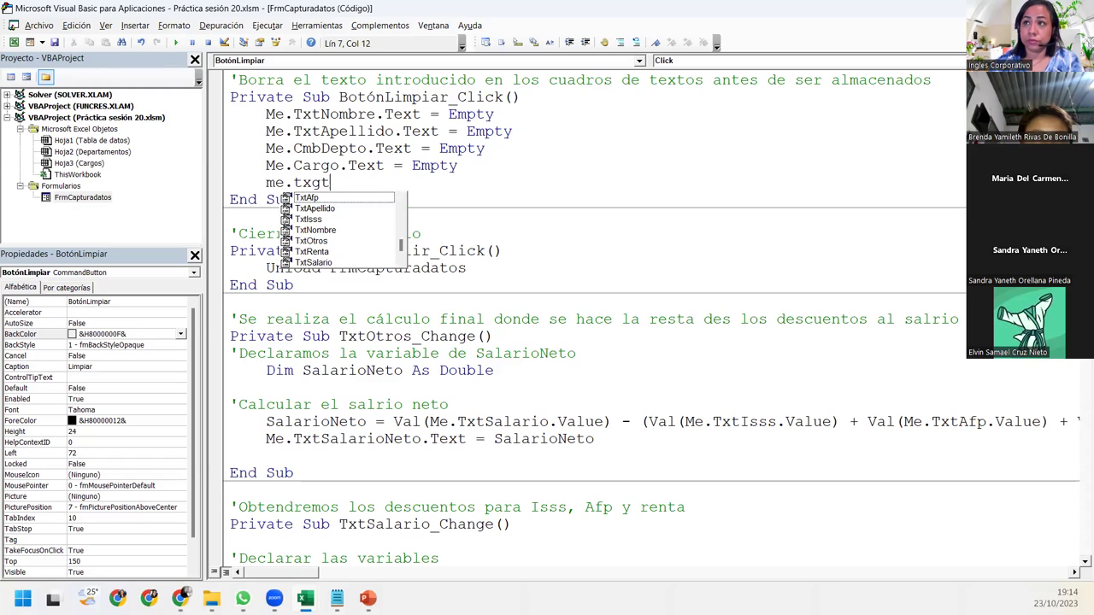
{"action": "type", "text": "sal"}
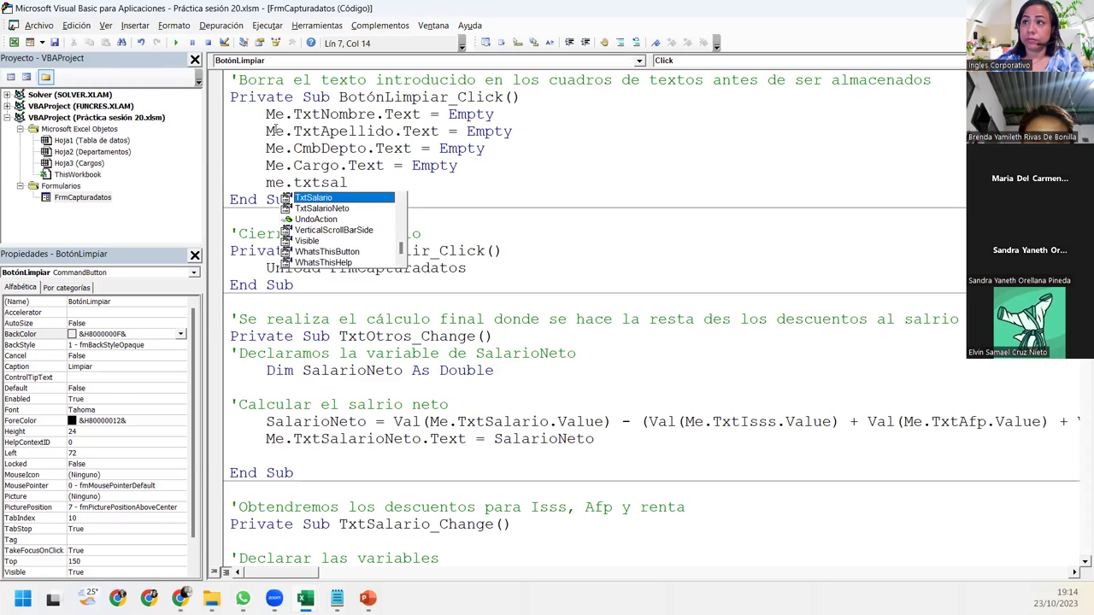
{"action": "key", "text": "Tab"}
{"action": "type", "text": ".tex"}
{"action": "key", "text": "Tab"}
{"action": "type", "text": "="}
{"action": "key", "text": "ctrl+j"}
{"action": "type", "text": "em"}
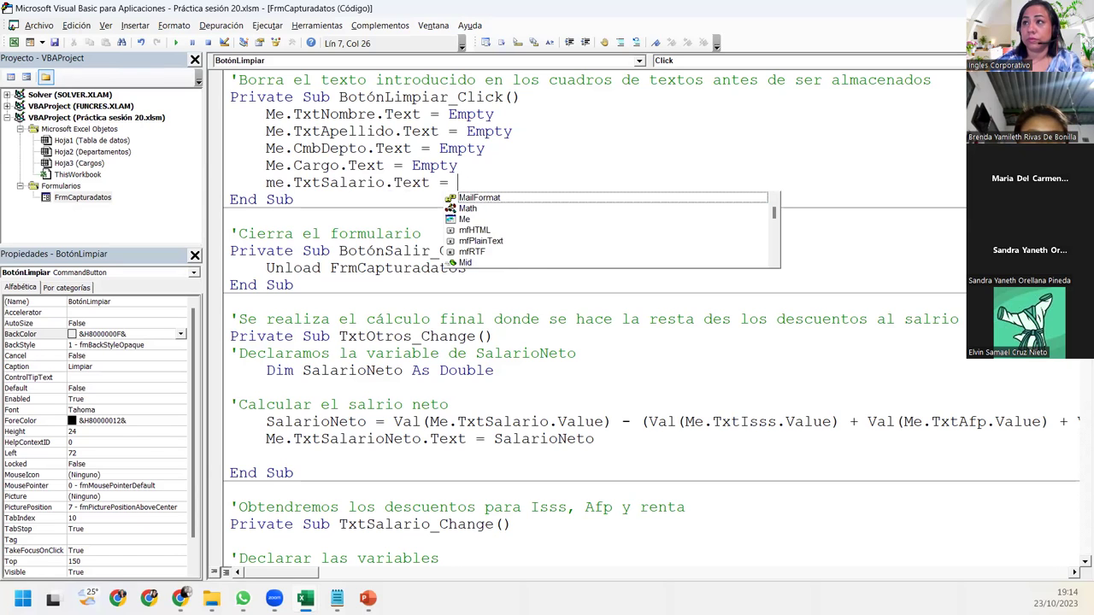
{"action": "type", "text": "tp"}
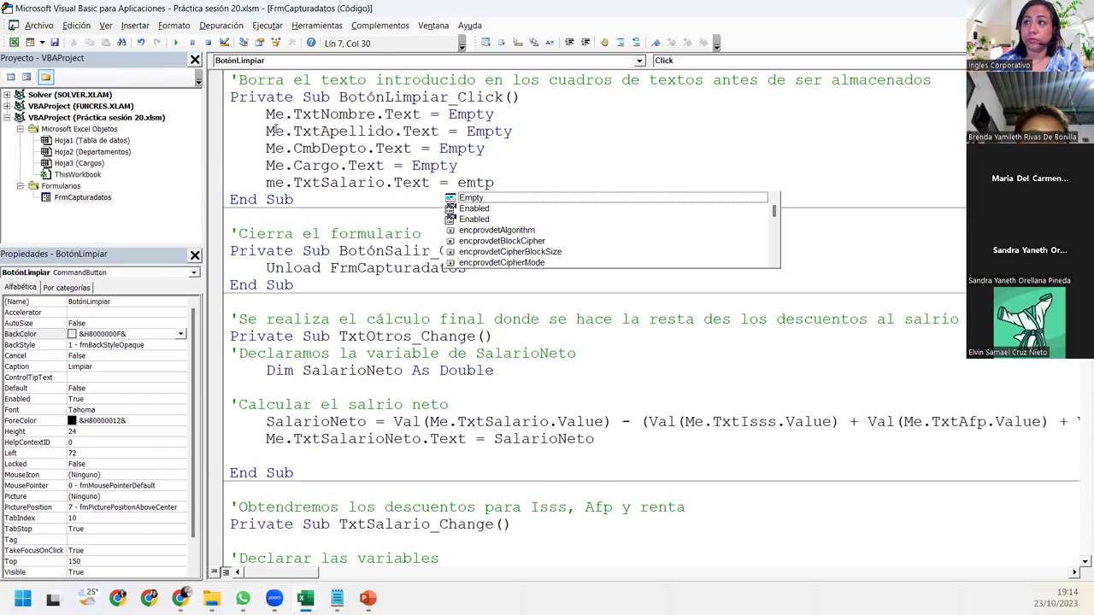
{"action": "key", "text": "Tab"}
{"action": "key", "text": "Return"}
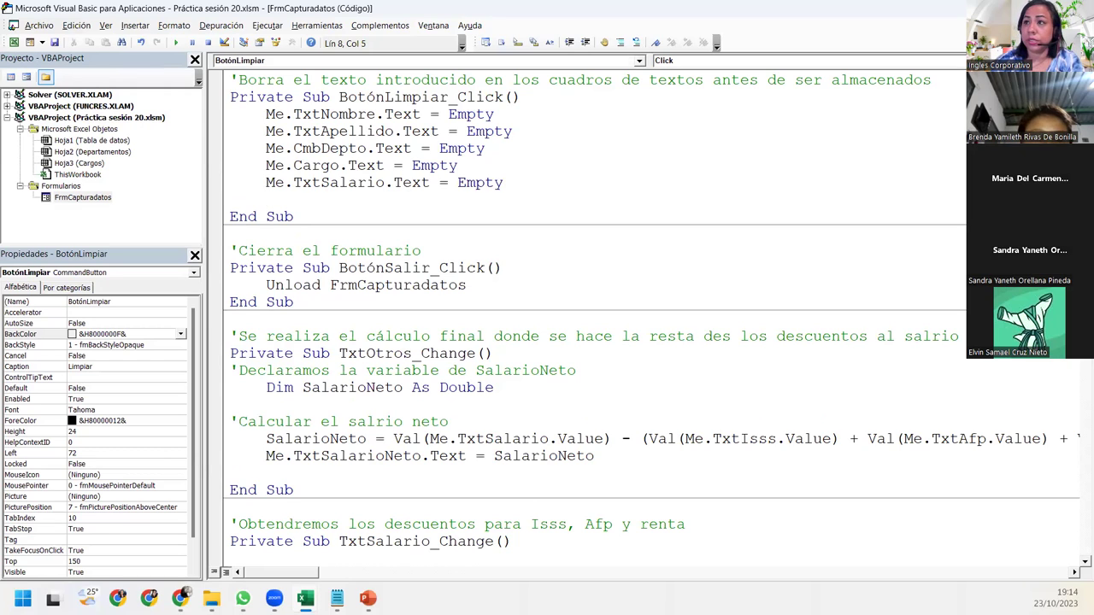
{"action": "type", "text": "me.txt"}
{"action": "key", "text": "Down"}
{"action": "key", "text": "Down"}
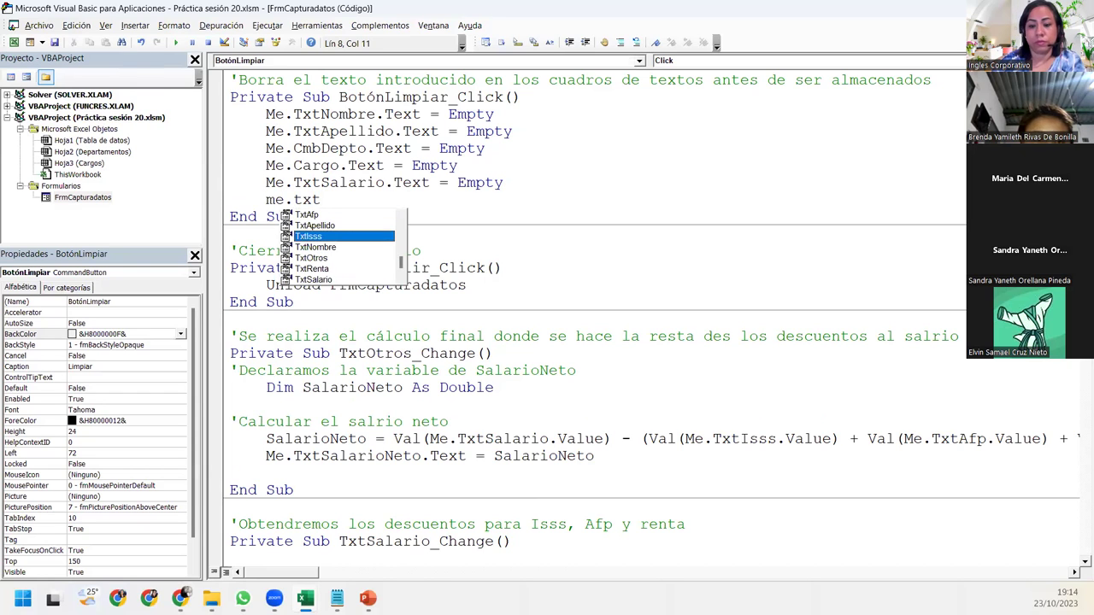
{"action": "type", "text": ".Text = "}
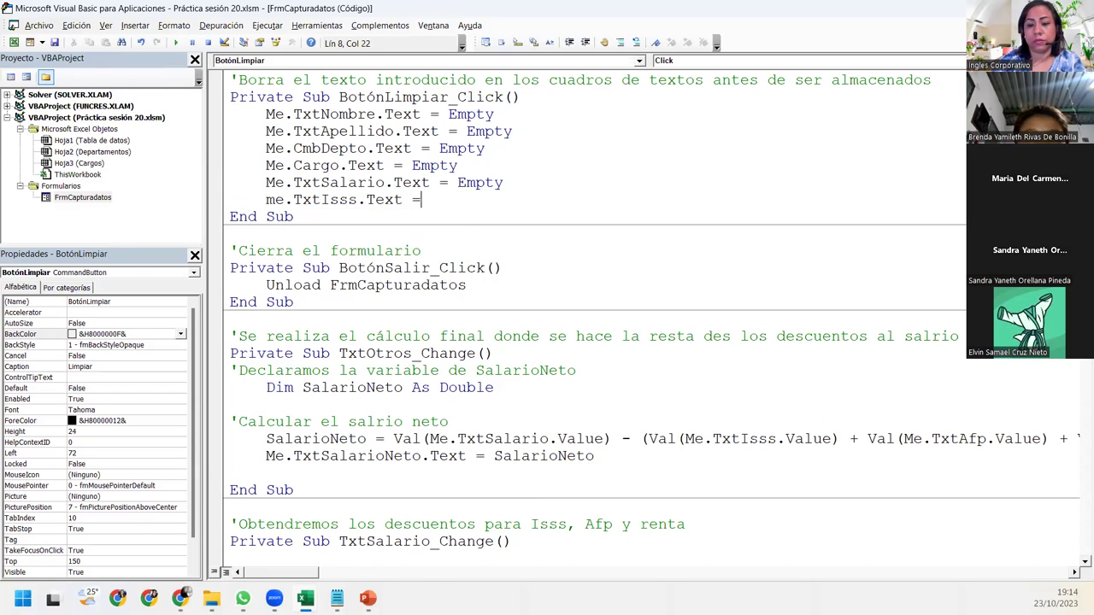
{"action": "type", "text": "emp"}
{"action": "key", "text": "Tab"}
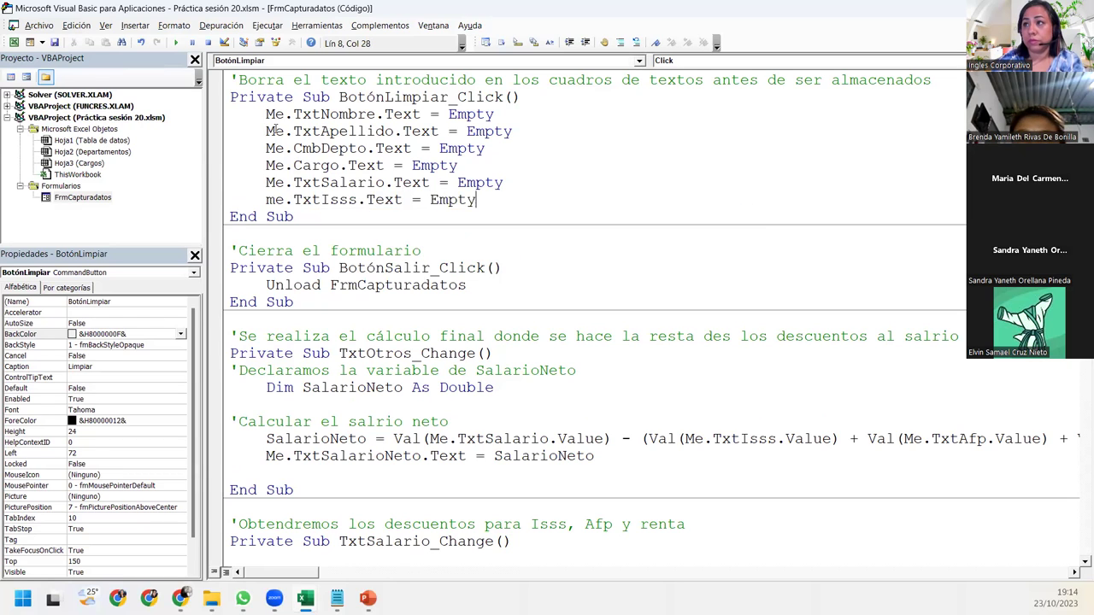
{"action": "key", "text": "Return"}
Step: Add lines setting TxtAfp.Text and TxtRenta.Text to Empty
{"action": "type", "text": "me."}
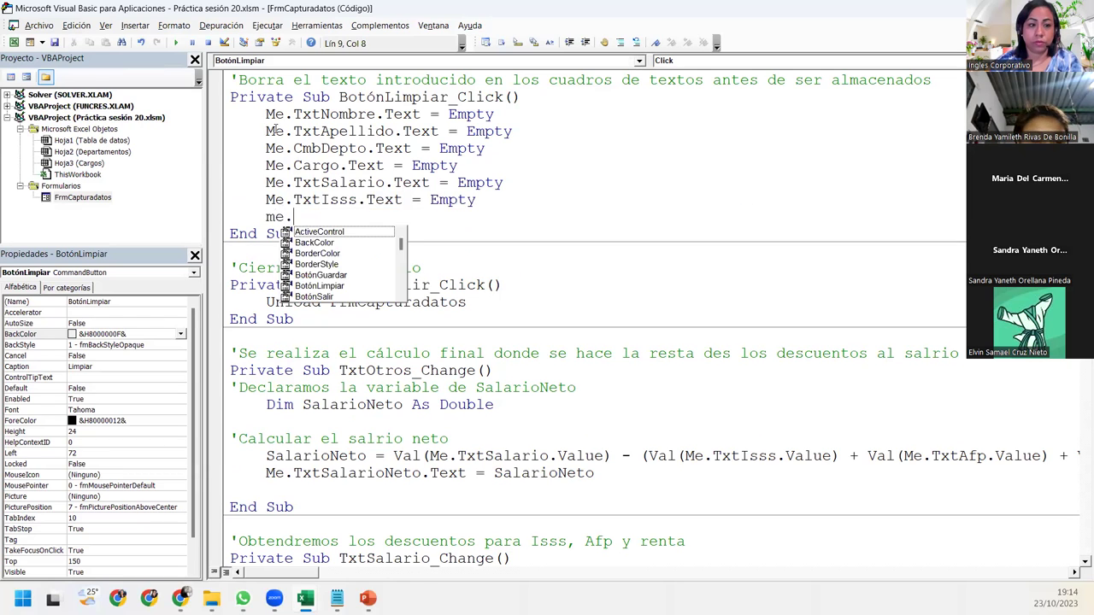
{"action": "type", "text": "tex"}
{"action": "key", "text": "BackSpace"}
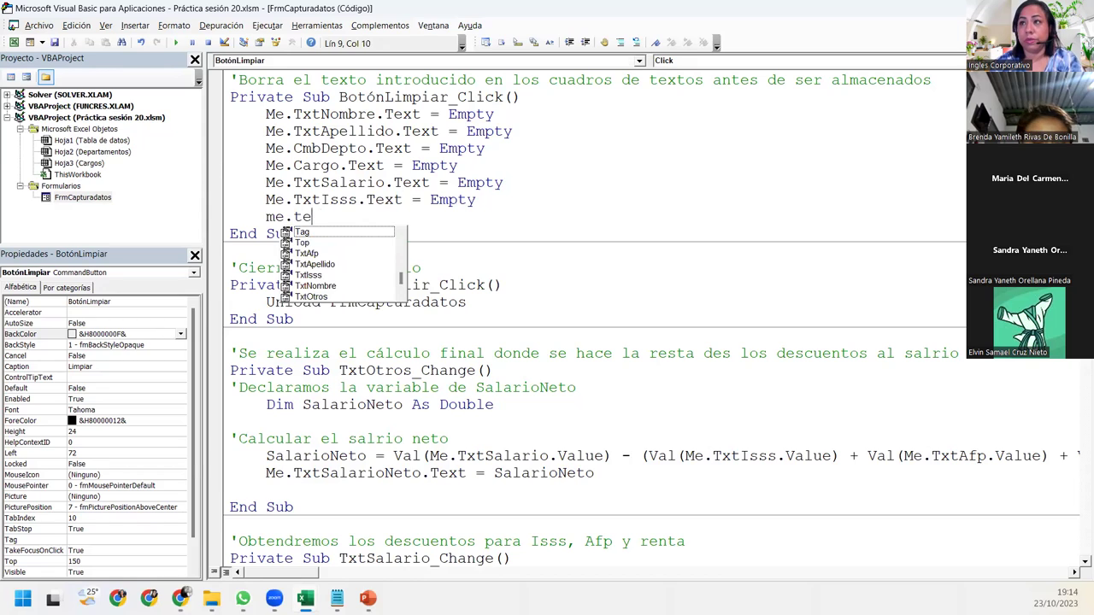
{"action": "key", "text": "BackSpace"}
{"action": "type", "text": "xt"}
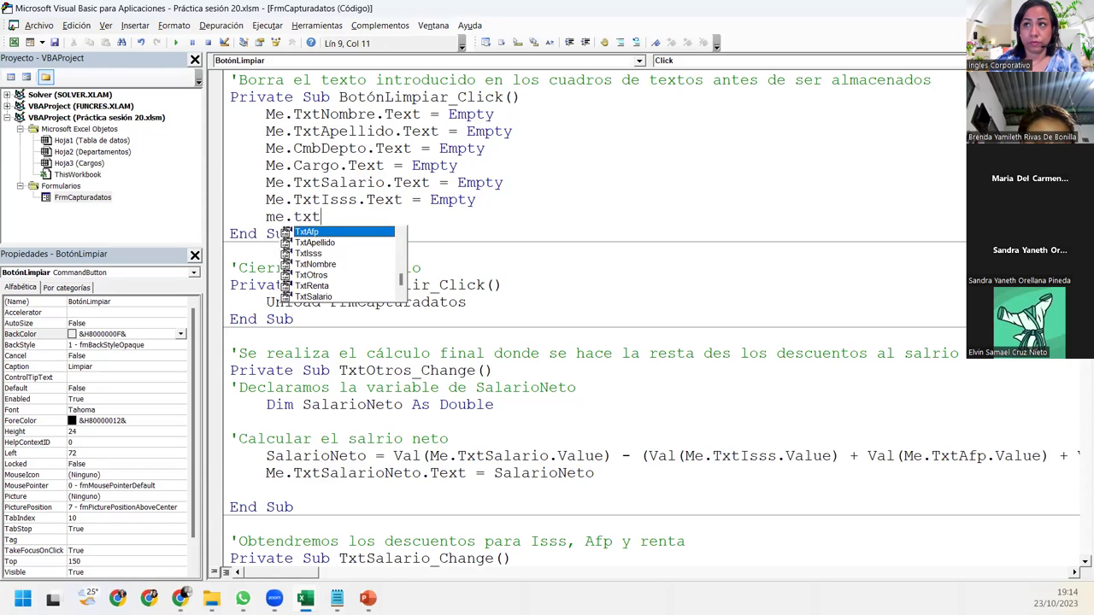
{"action": "key", "text": "Tab"}
{"action": "type", "text": "."}
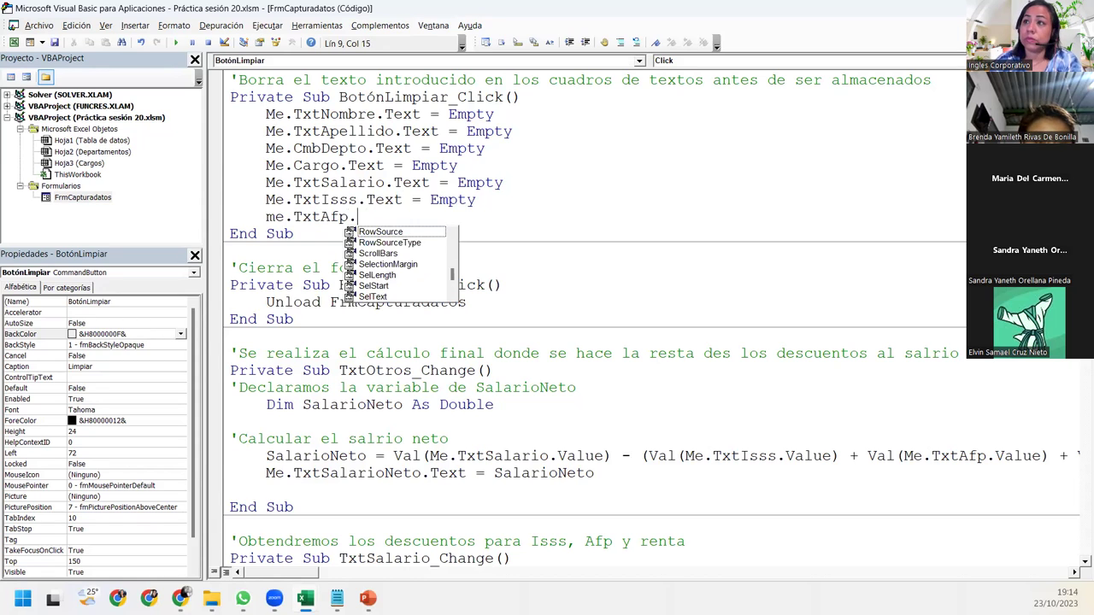
{"action": "type", "text": "tex e"}
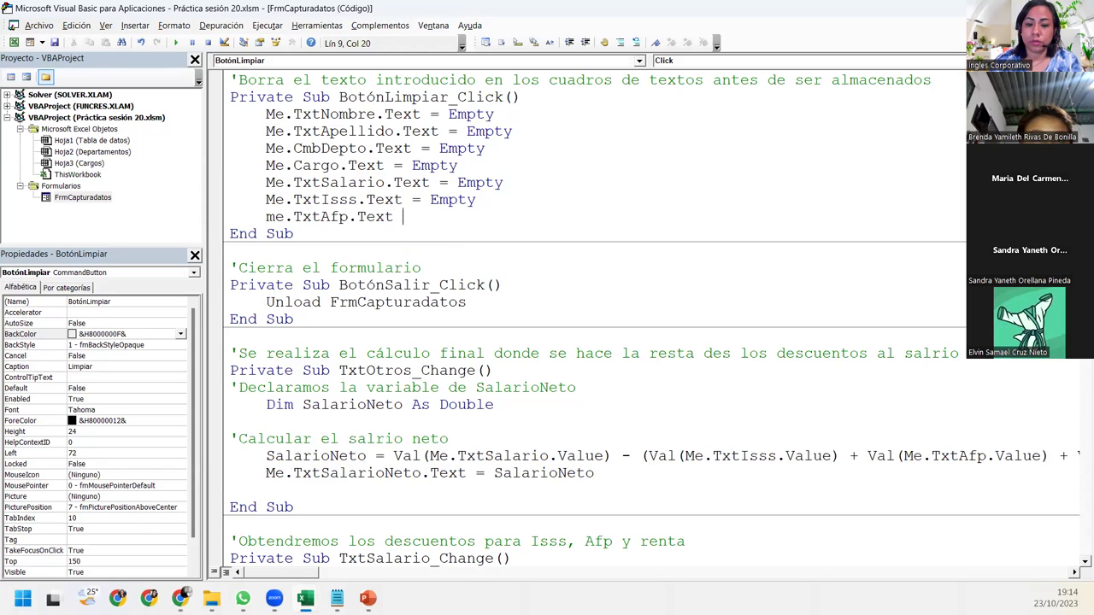
{"action": "key", "text": "ctrl+space"}
{"action": "type", "text": "mpt"}
{"action": "key", "text": "Return"}
{"action": "type", "text": "me.txtre"}
{"action": "key", "text": "Tab"}
{"action": "type", "text": ".TxtRe"}
{"action": "key", "text": "Tab"}
{"action": "type", "text": "= emptu"}
{"action": "key", "text": "BackSpace"}
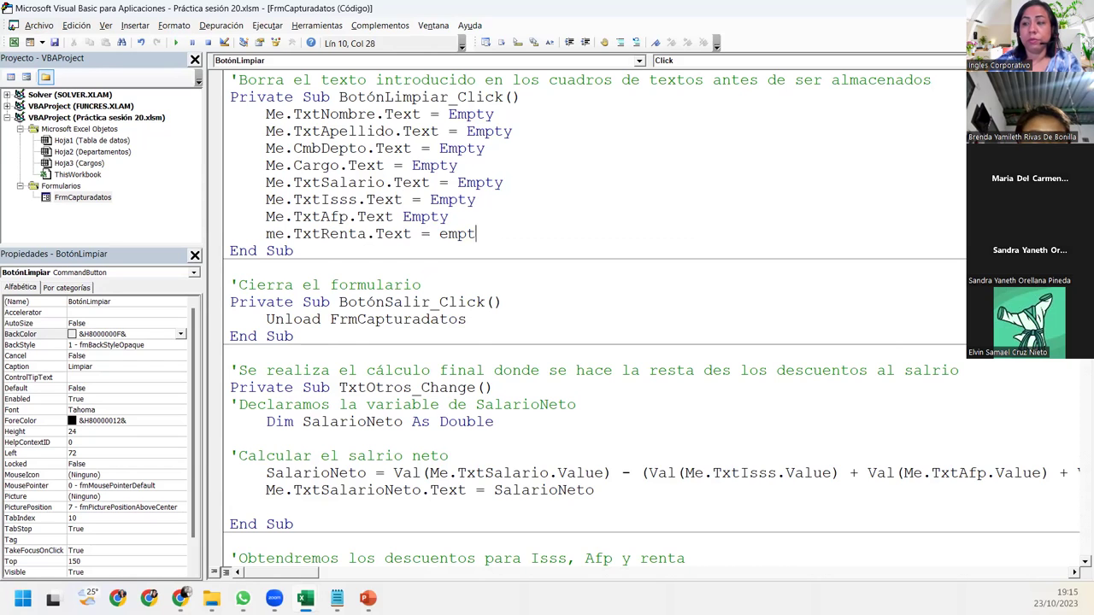
{"action": "type", "text": "y"}
{"action": "key", "text": "Return"}
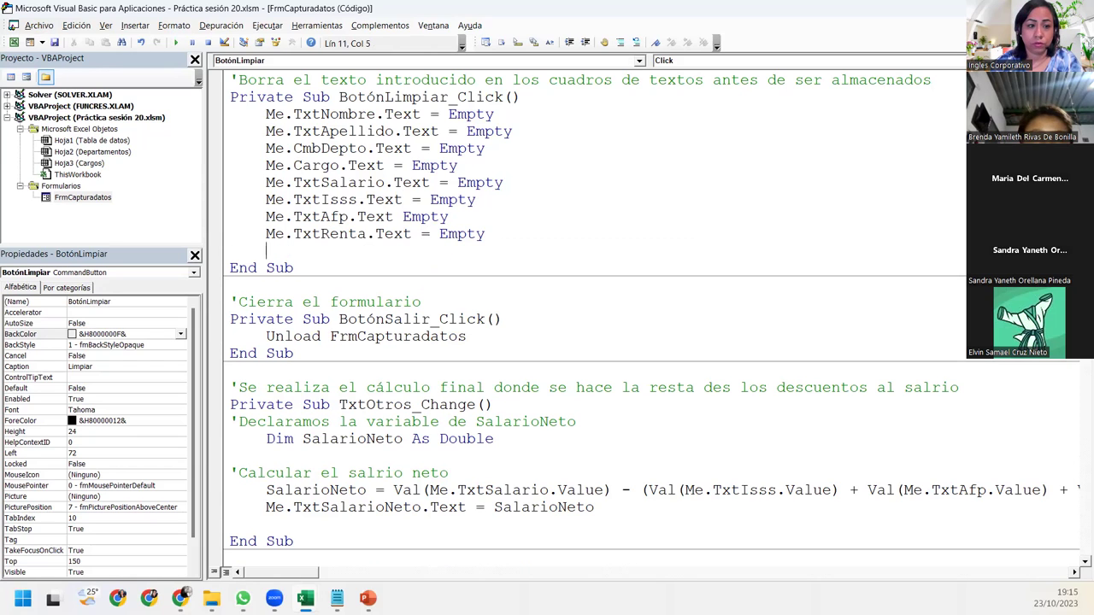
Step: Add the line Me.TxtOtros.Text = Empty
{"action": "type", "text": "me.to"}
{"action": "key", "text": "BackSpace"}
{"action": "key", "text": "BackSpace"}
{"action": "key", "text": "BackSpace"}
{"action": "type", "text": ".t"}
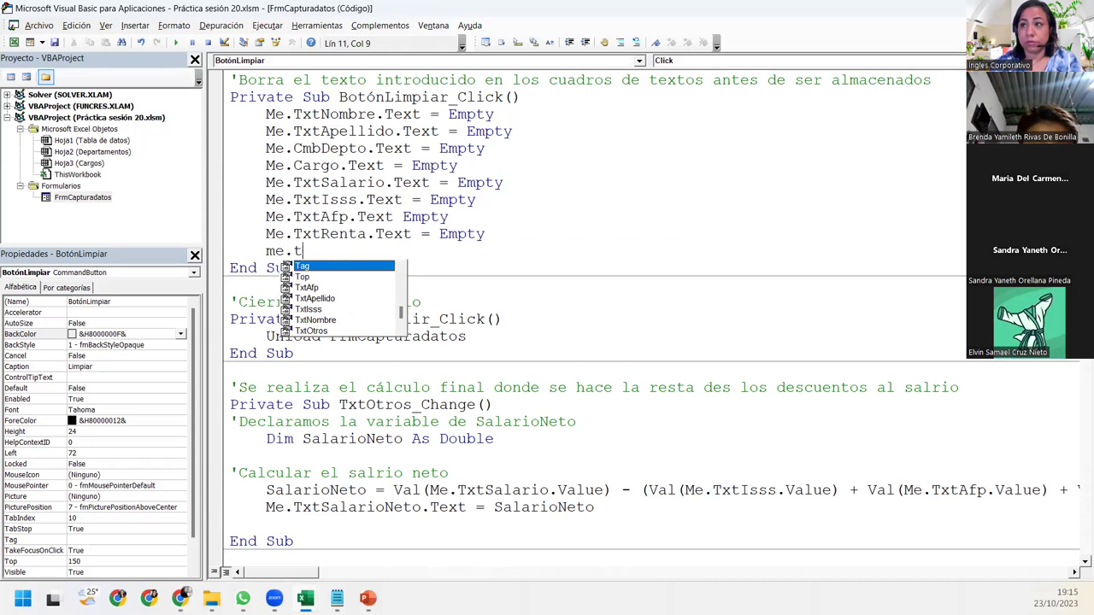
{"action": "type", "text": "xt"}
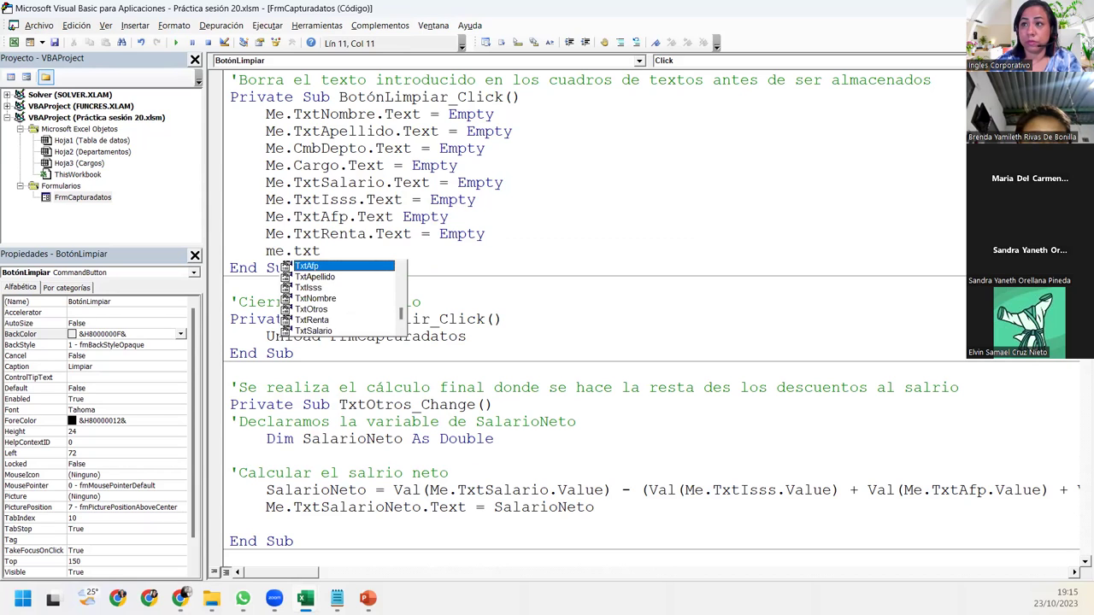
{"action": "type", "text": "o"}
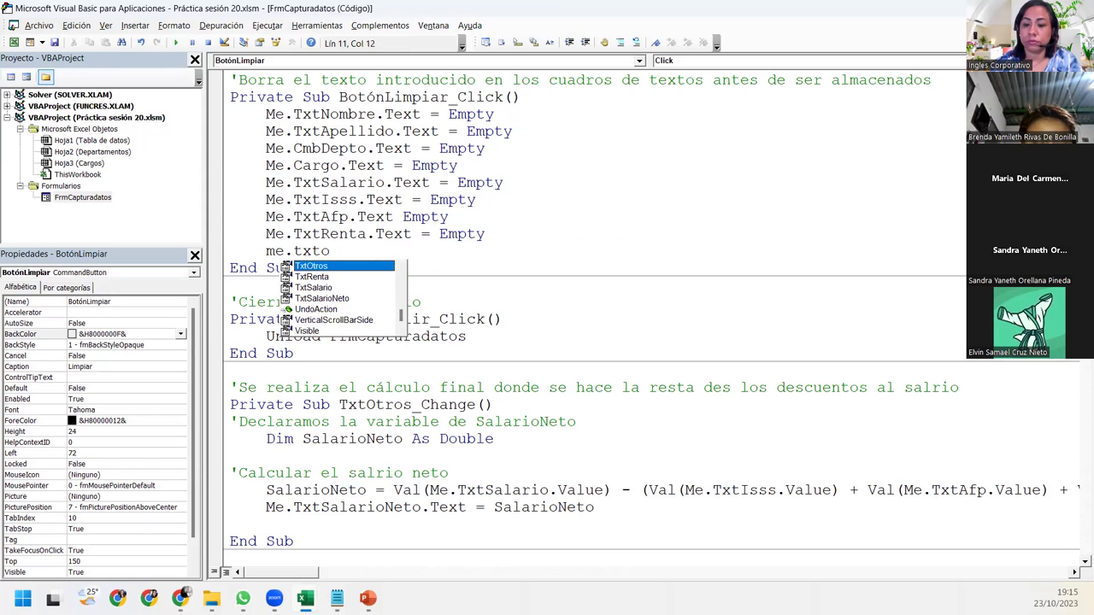
{"action": "type", "text": ".te "}
{"action": "type", "text": "="}
{"action": "key", "text": "ctrl+space"}
{"action": "type", "text": "em"}
{"action": "key", "text": "Tab"}
{"action": "key", "text": "Return"}
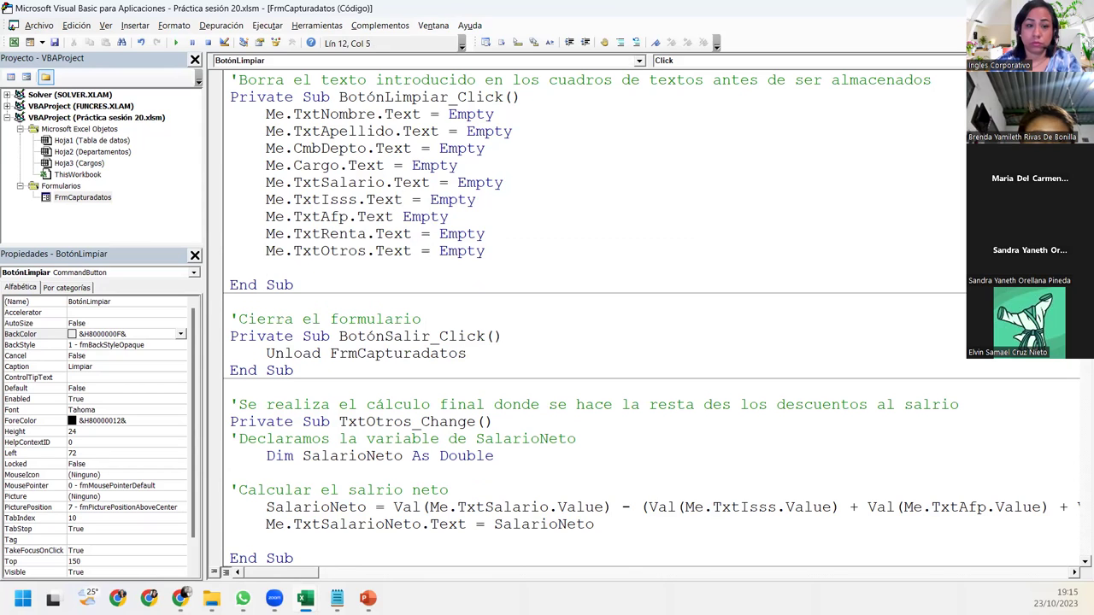
Step: Add Me.TxtSalarioNeto.Text = Empty followed by a blank line
{"action": "type", "text": "me.txtne"}
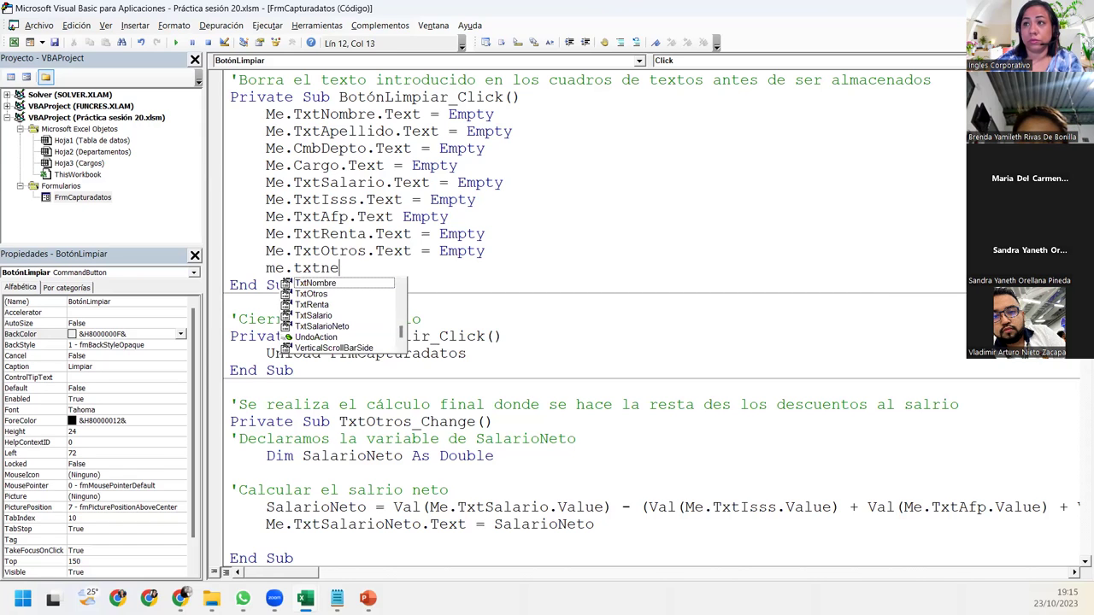
{"action": "key", "text": "BackSpace"}
{"action": "key", "text": "BackSpace"}
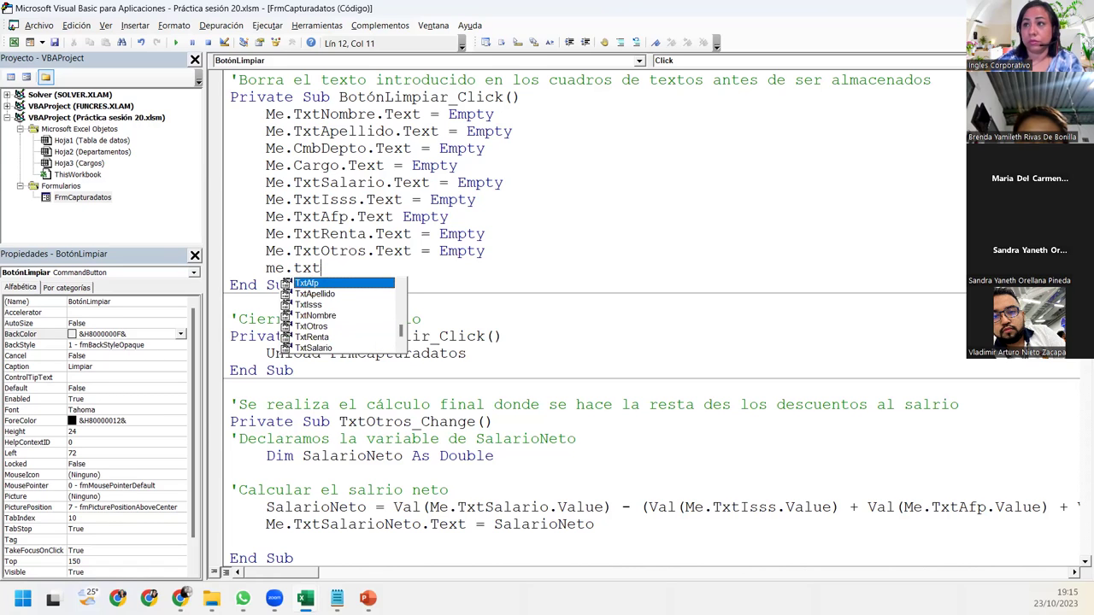
{"action": "type", "text": "sa"}
{"action": "key", "text": "Down"}
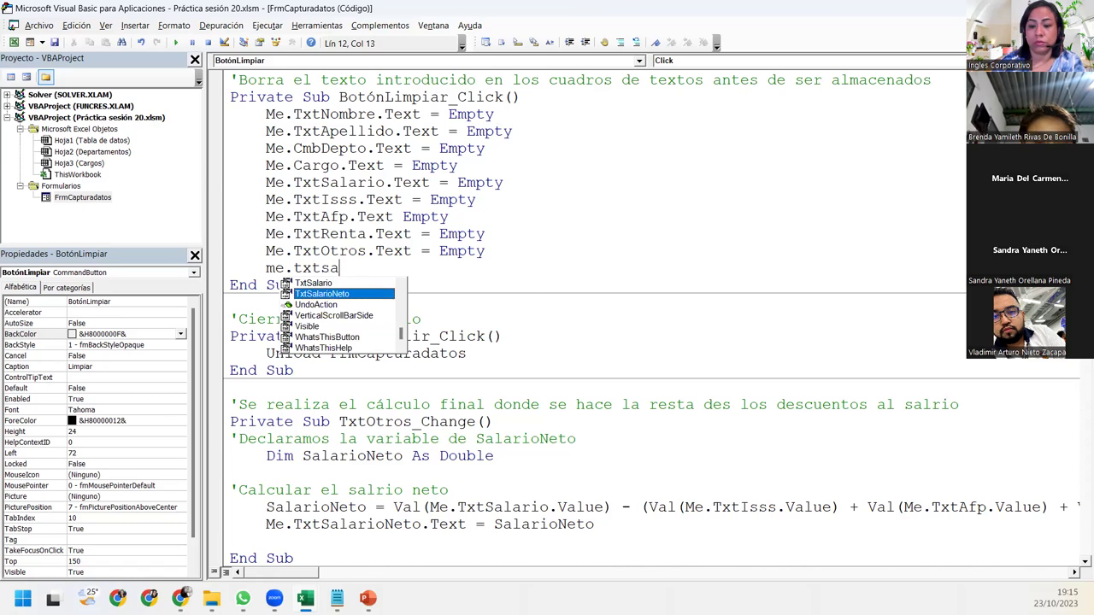
{"action": "type", "text": ".te "}
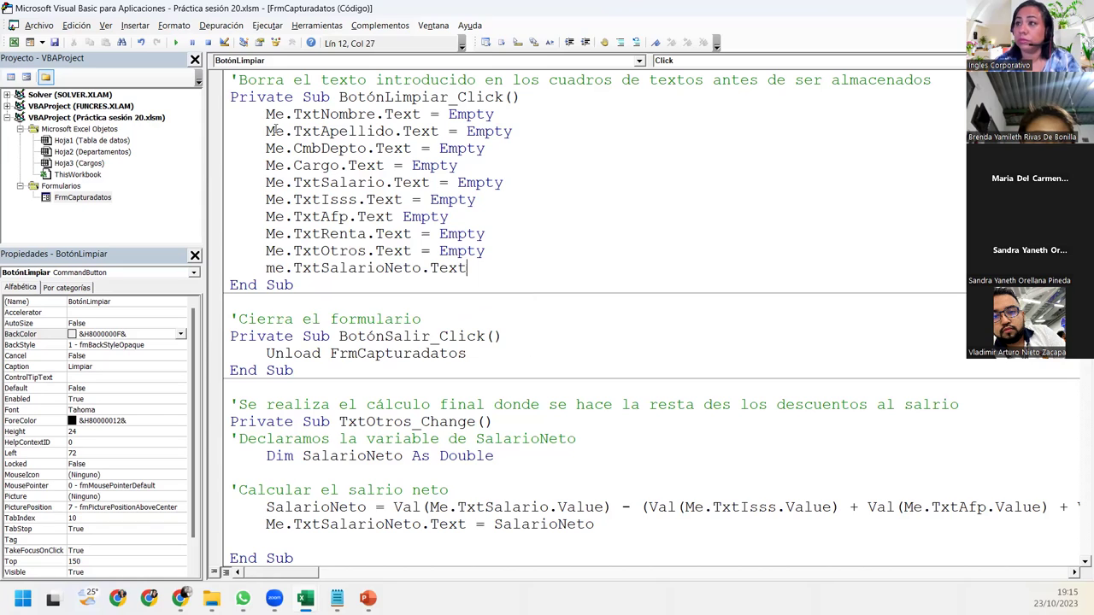
{"action": "type", "text": "="}
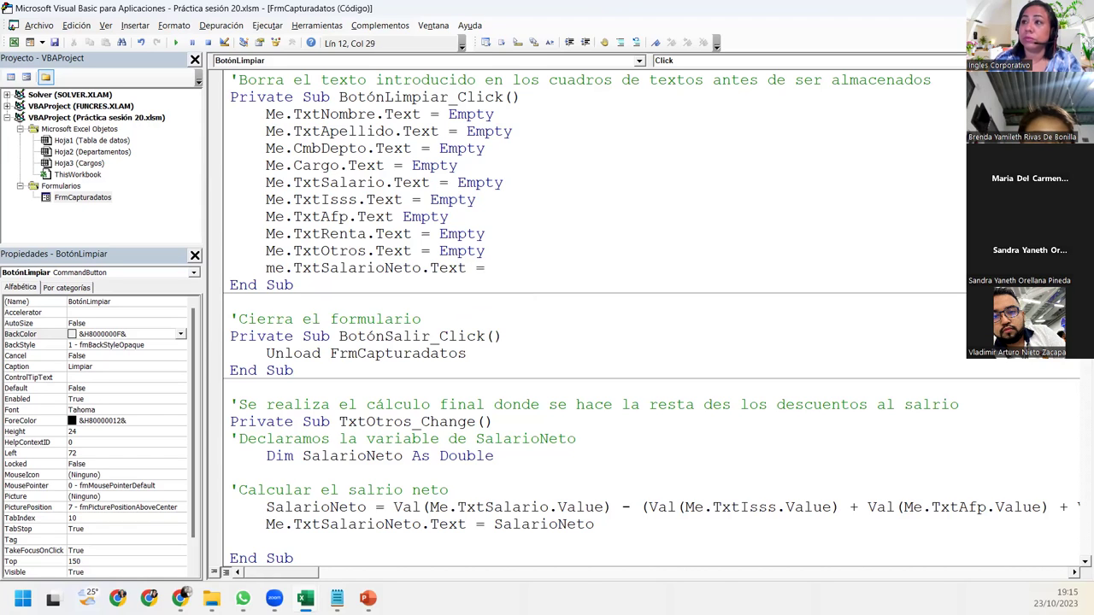
{"action": "type", "text": " me"}
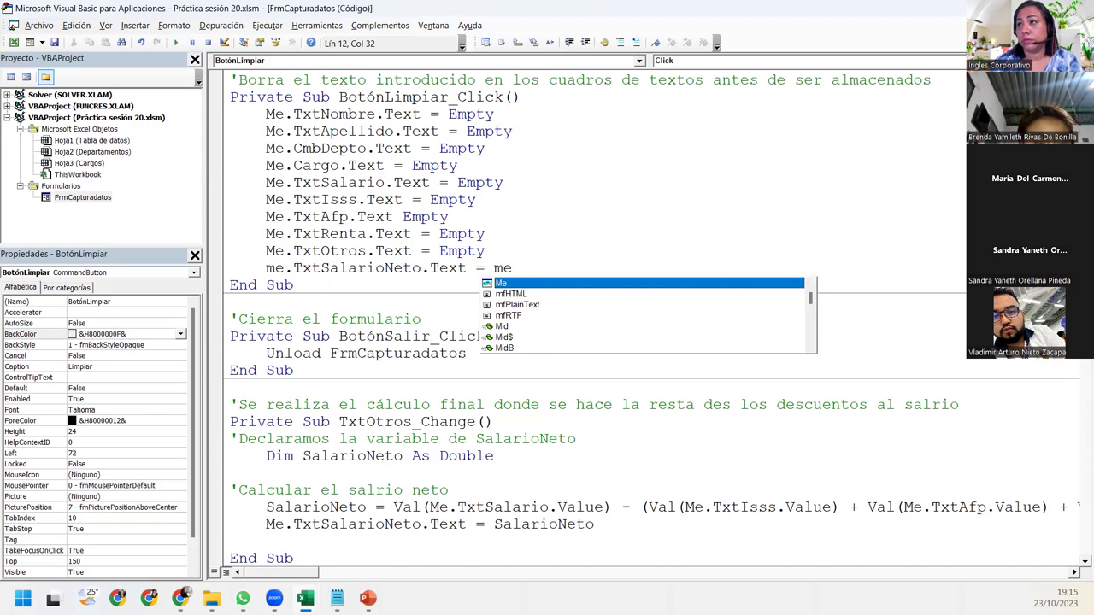
{"action": "key", "text": "BackSpace"}
{"action": "key", "text": "BackSpace"}
{"action": "type", "text": "emo"}
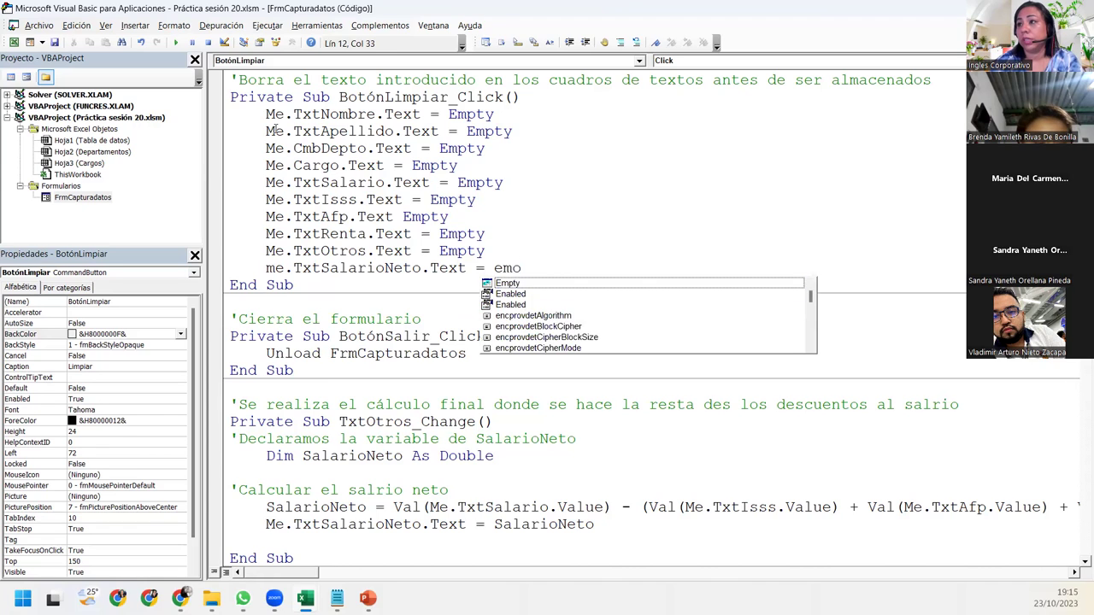
{"action": "key", "text": "Escape"}
{"action": "key", "text": "BackSpace"}
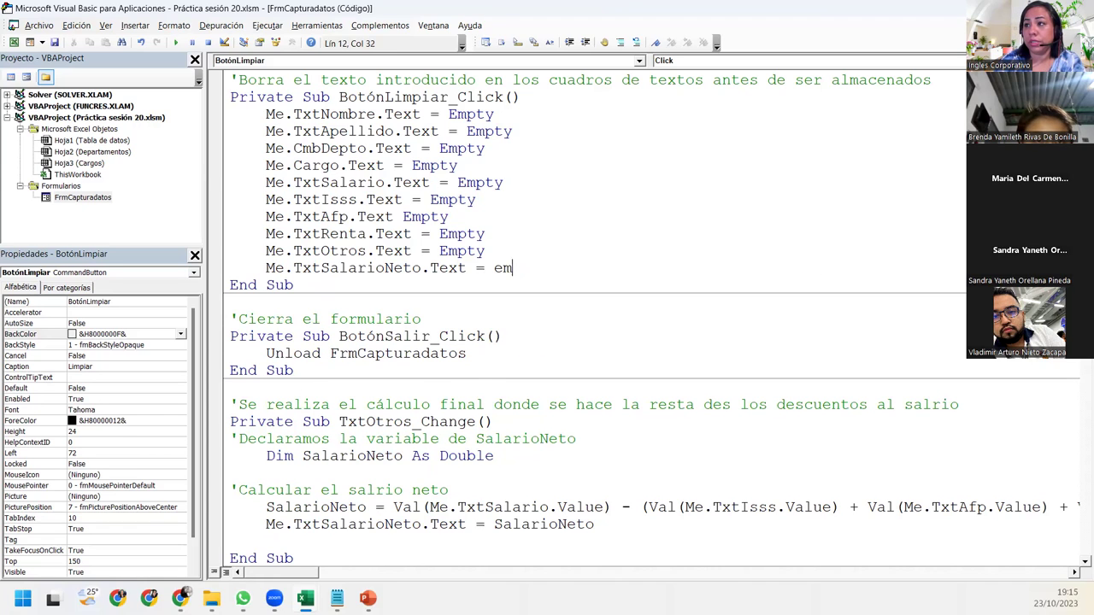
{"action": "type", "text": "pty"}
{"action": "key", "text": "Return"}
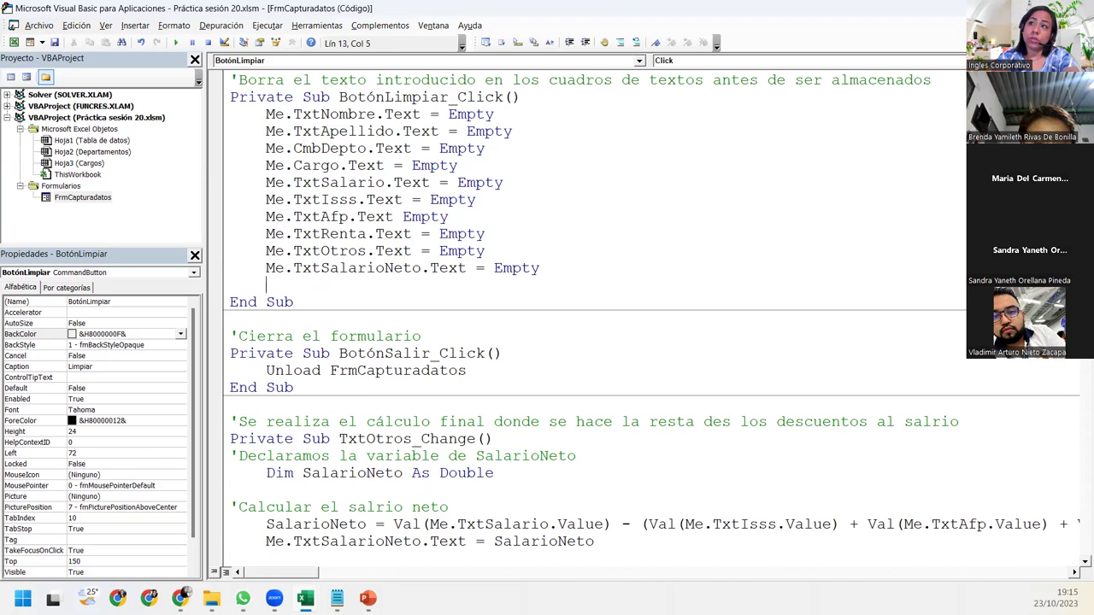
{"action": "key", "text": "Return"}
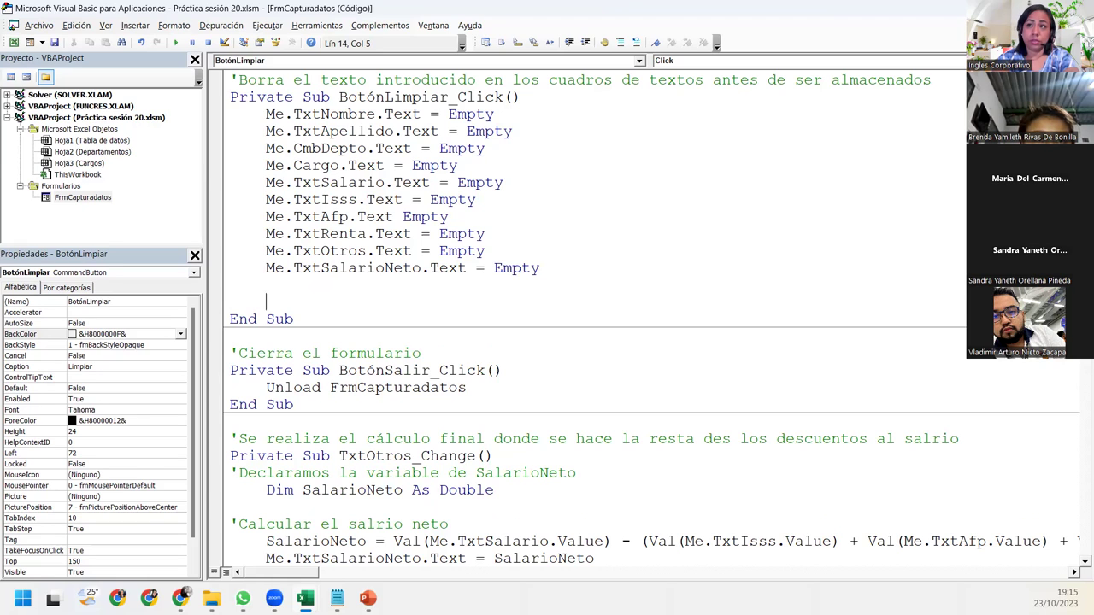
Step: Add the comment 'El comando Empty pone en blanco los cuadros de texto y los cuadros combinado' above the TxtNombre line
{"action": "left_click", "coordinate": [266, 114]}
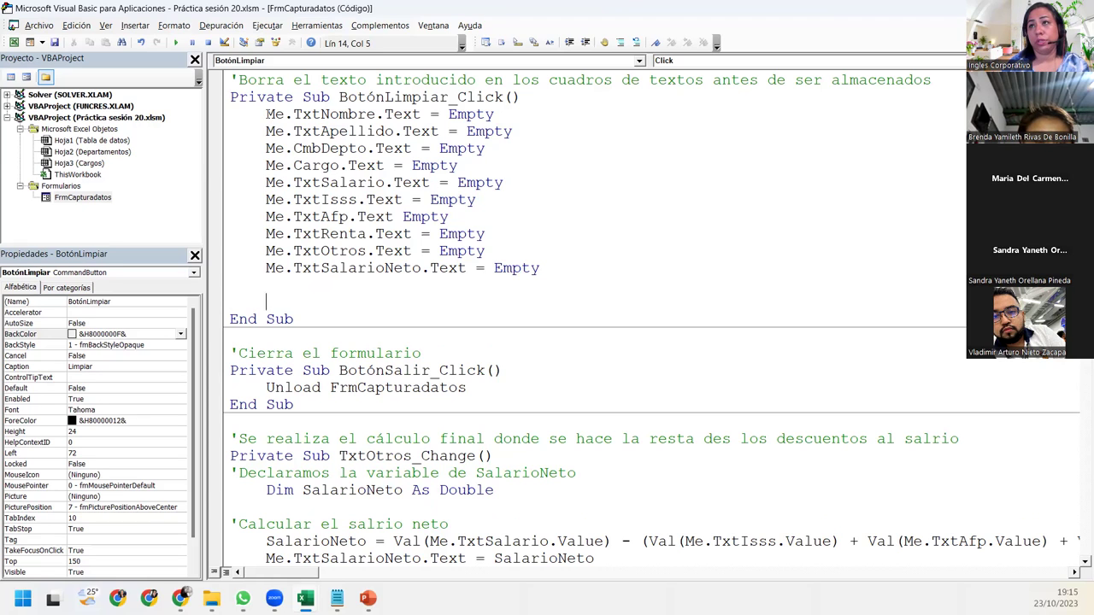
{"action": "key", "text": "Return"}
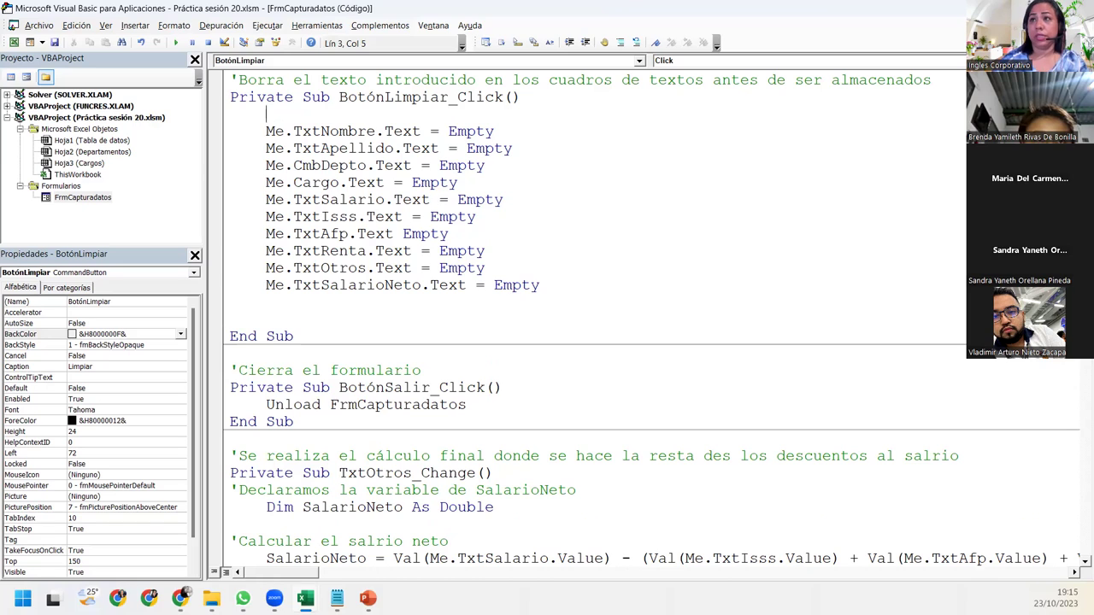
{"action": "type", "text": "El"}
{"action": "key", "text": "BackSpace"}
{"action": "key", "text": "BackSpace"}
{"action": "key", "text": "BackSpace"}
{"action": "type", "text": "El comano"}
{"action": "key", "text": "BackSpace"}
{"action": "key", "text": "BackSpace"}
{"action": "type", "text": "do empty"}
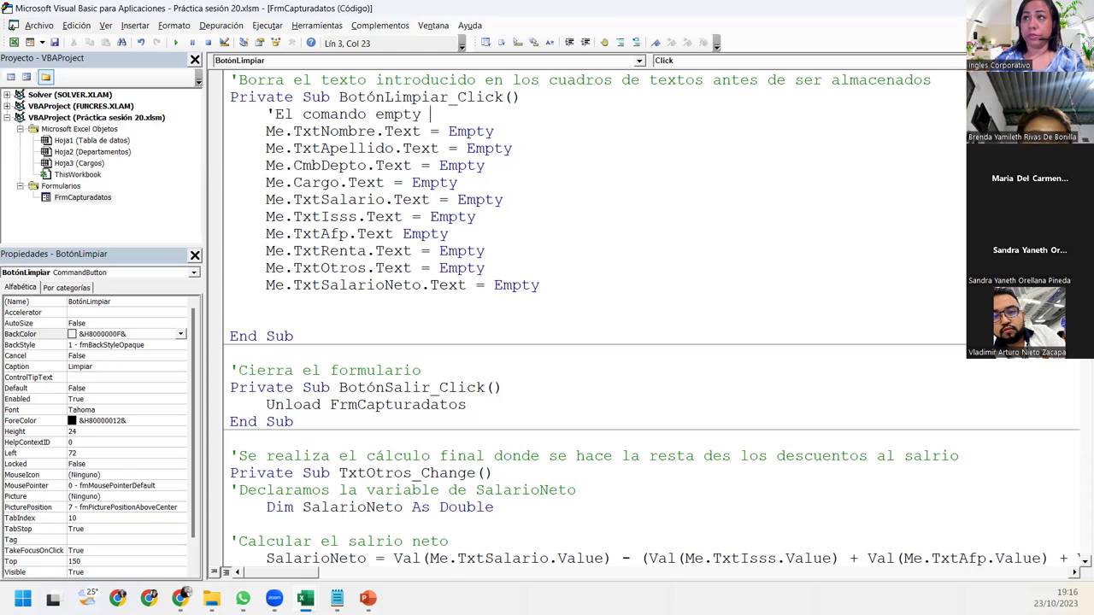
{"action": "key", "text": "Delete"}
{"action": "type", "text": "E"}
{"action": "key", "text": "End"}
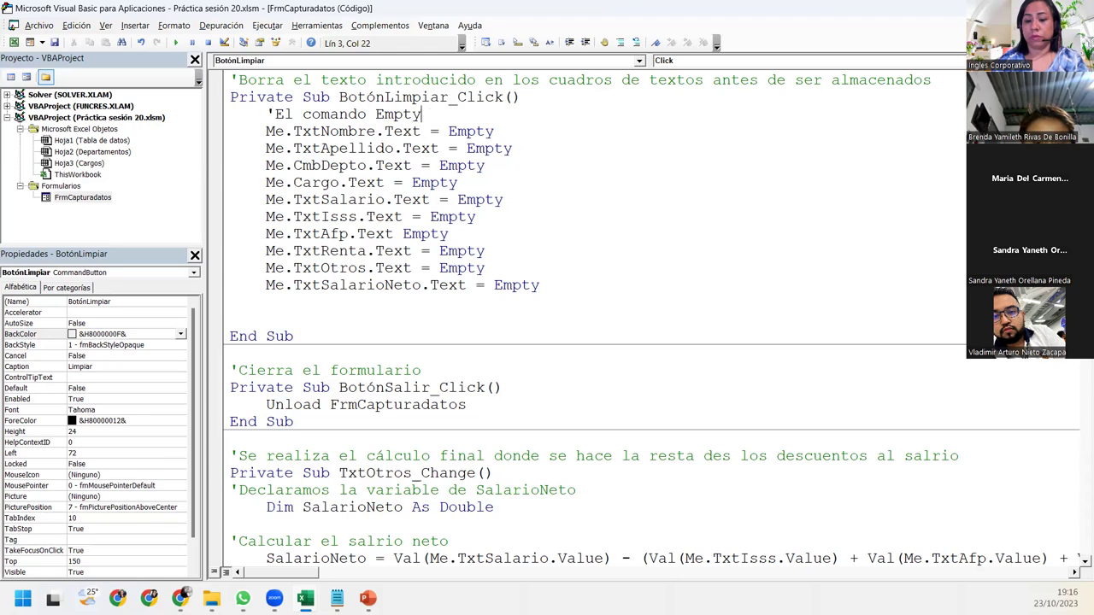
{"action": "type", "text": "pone en blanco los cuadros de texto y los cuadros combinado"}
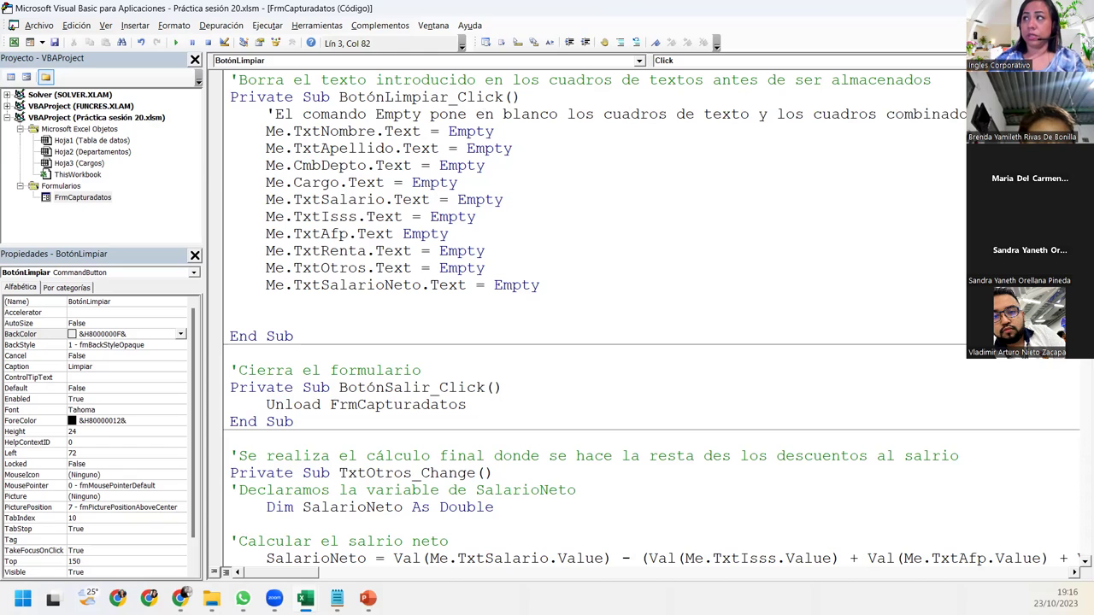
Step: Add a blank line before End Sub and remove its stray apostrophe
{"action": "key", "text": "Down"}
{"action": "key", "text": "Down"}
{"action": "key", "text": "Down"}
{"action": "key", "text": "Down"}
{"action": "key", "text": "Down"}
{"action": "key", "text": "Down"}
{"action": "key", "text": "Down"}
{"action": "key", "text": "Down"}
{"action": "key", "text": "Down"}
{"action": "key", "text": "Down"}
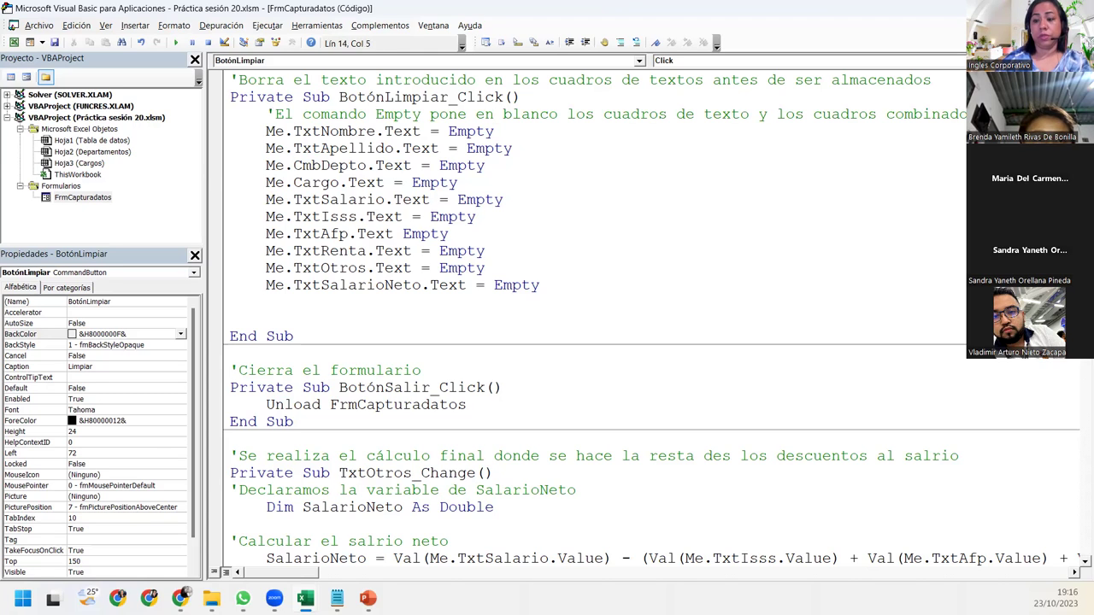
{"action": "key", "text": "Return"}
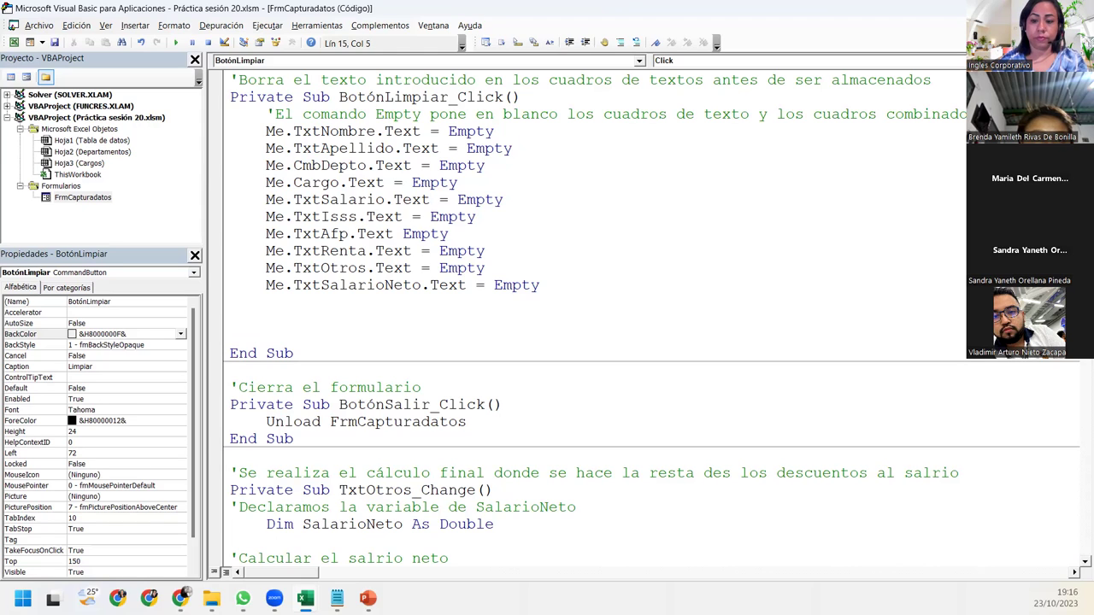
{"action": "type", "text": "'"}
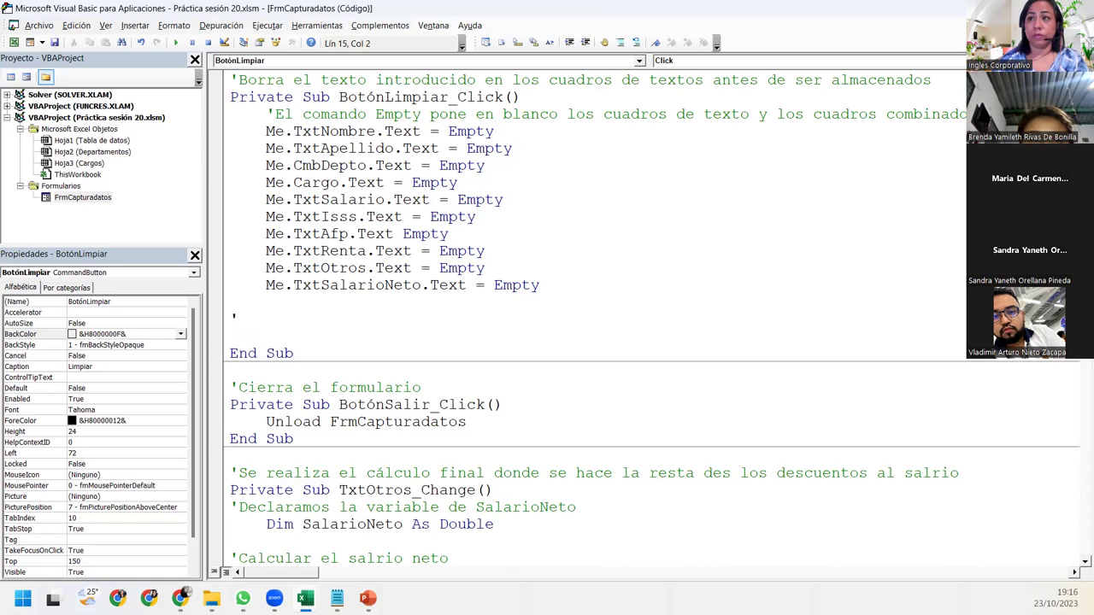
{"action": "key", "text": "BackSpace"}
{"action": "key", "text": "BackSpace"}
{"action": "key", "text": "BackSpace"}
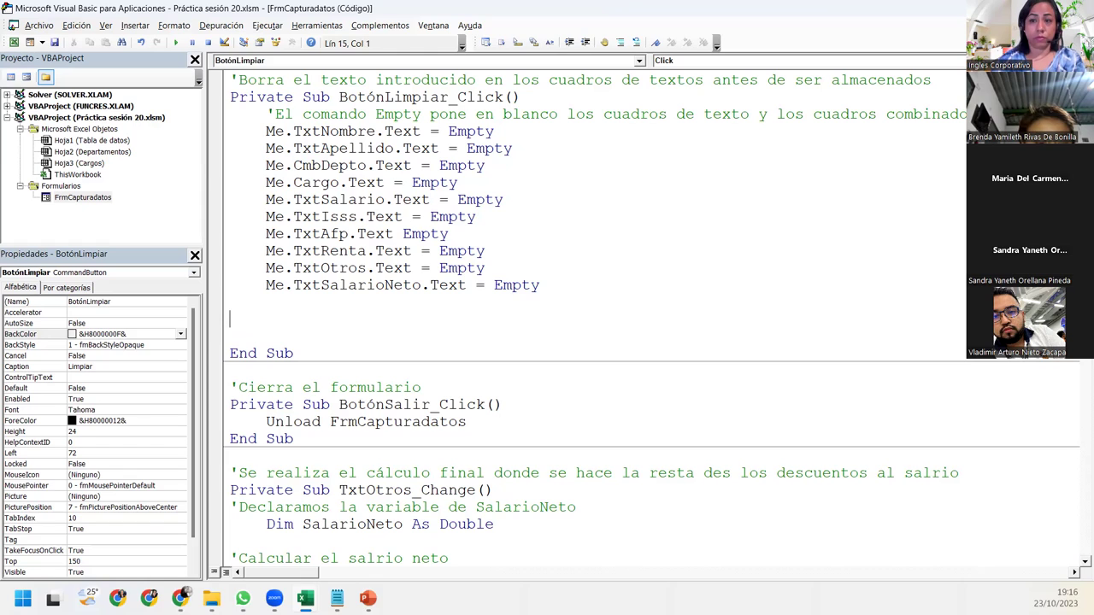
Step: Add the comment 'El comando SetFocus ubica el cursos en el cuadro de texto deseado' and Me.TxtNombre.SetFocus before End Sub
{"action": "type", "text": "'El comando "}
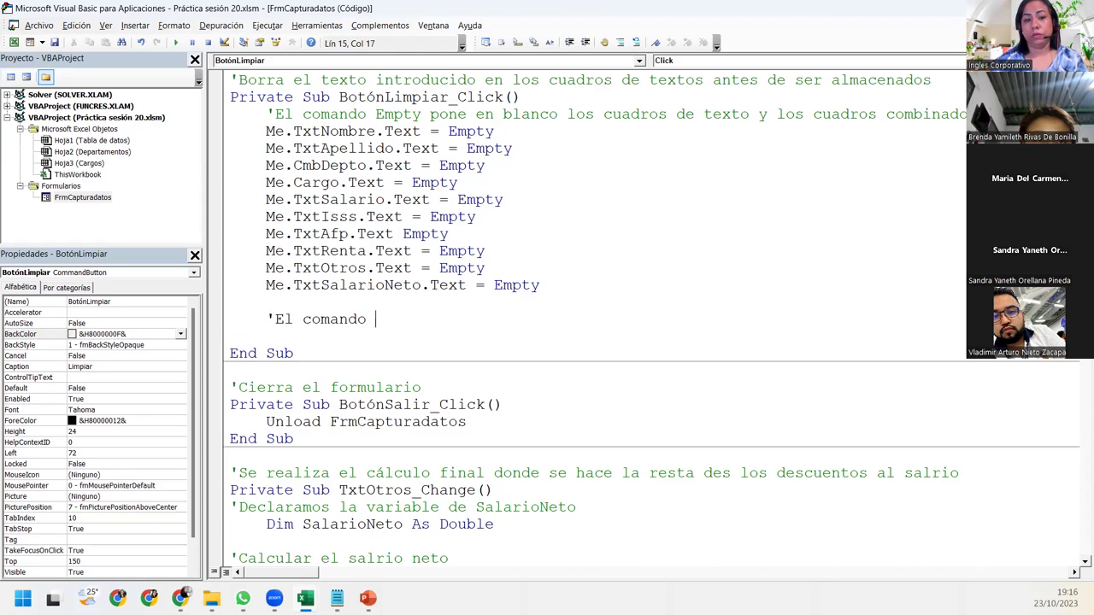
{"action": "type", "text": "SetFocus"}
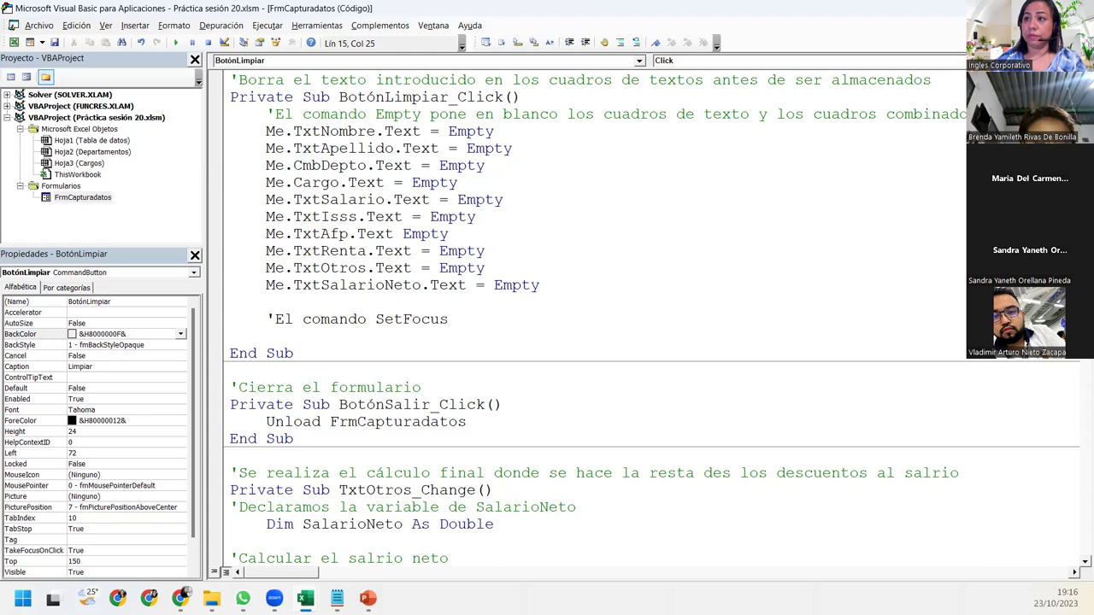
{"action": "type", "text": " ubica el cursos en el cuadro de texto deseado"}
{"action": "key", "text": "Return"}
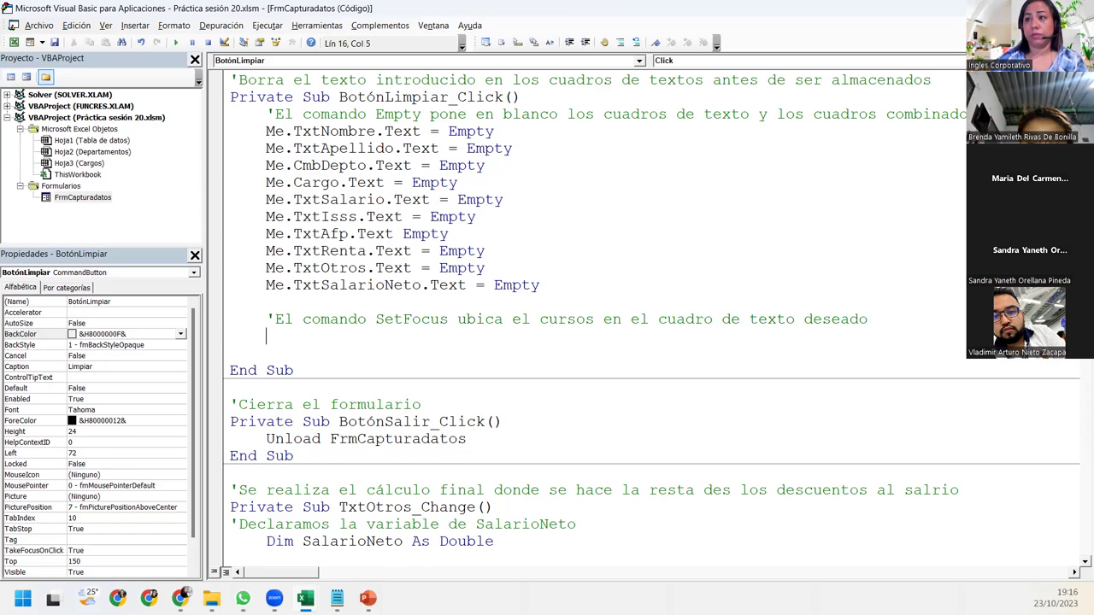
{"action": "type", "text": "Me."}
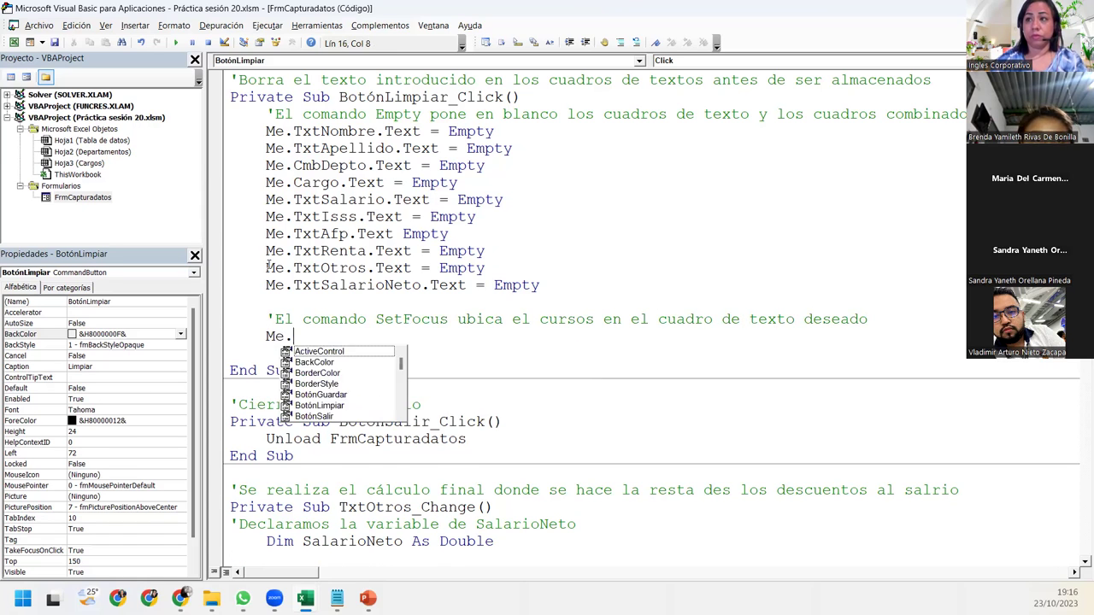
{"action": "type", "text": "t"}
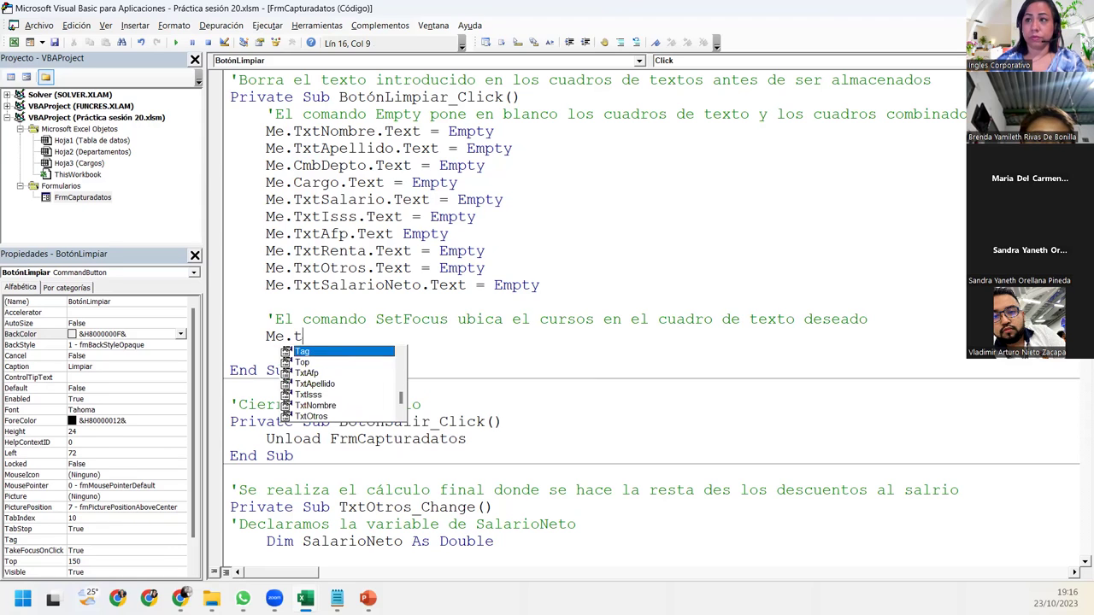
{"action": "type", "text": "ex"}
{"action": "key", "text": "BackSpace"}
{"action": "key", "text": "BackSpace"}
{"action": "type", "text": "xt"}
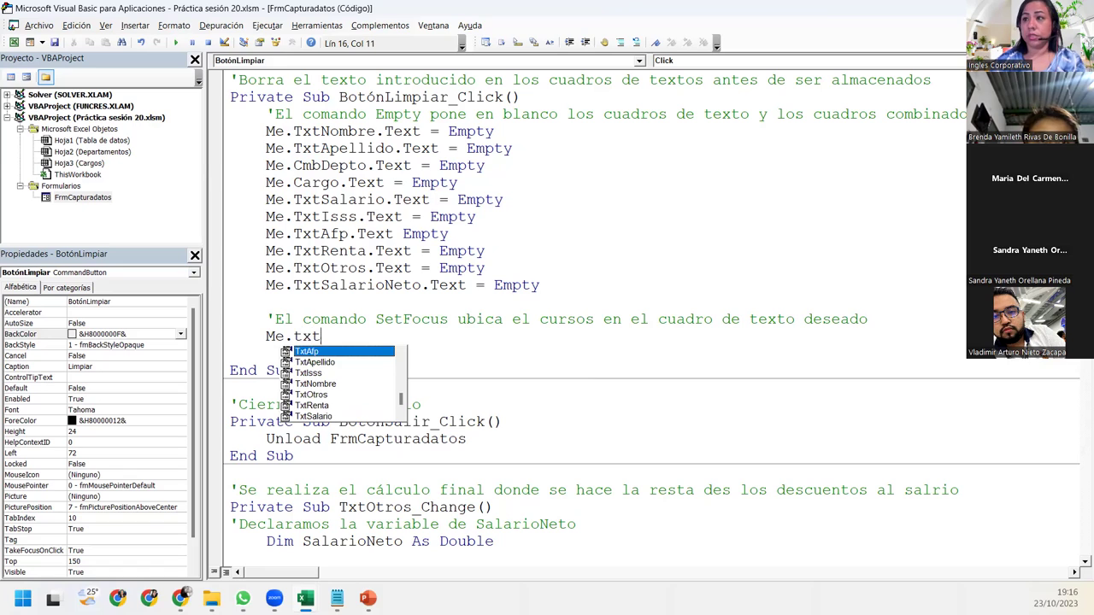
{"action": "key", "text": "Down"}
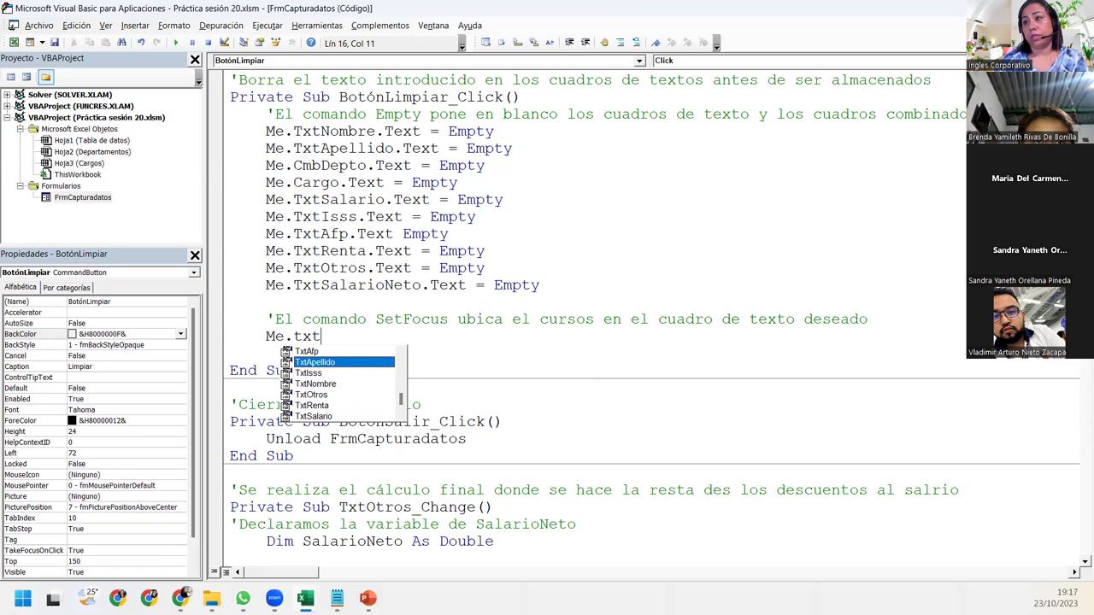
{"action": "key", "text": "Down"}
{"action": "key", "text": "Down"}
{"action": "key", "text": "Tab"}
{"action": "type", "text": ".te"}
{"action": "key", "text": "Tab"}
{"action": "type", "text": "="}
{"action": "key", "text": "BackSpace"}
{"action": "key", "text": "BackSpace"}
{"action": "key", "text": "BackSpace"}
{"action": "key", "text": "BackSpace"}
{"action": "key", "text": "BackSpace"}
{"action": "key", "text": "BackSpace"}
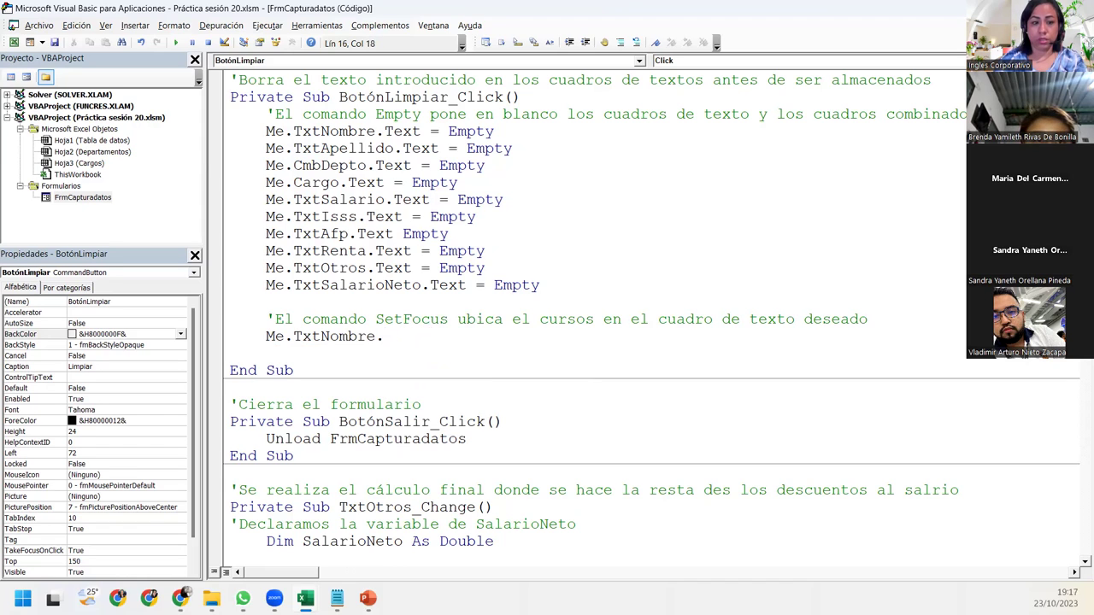
{"action": "type", "text": "SetFocus"}
{"action": "key", "text": "Return"}
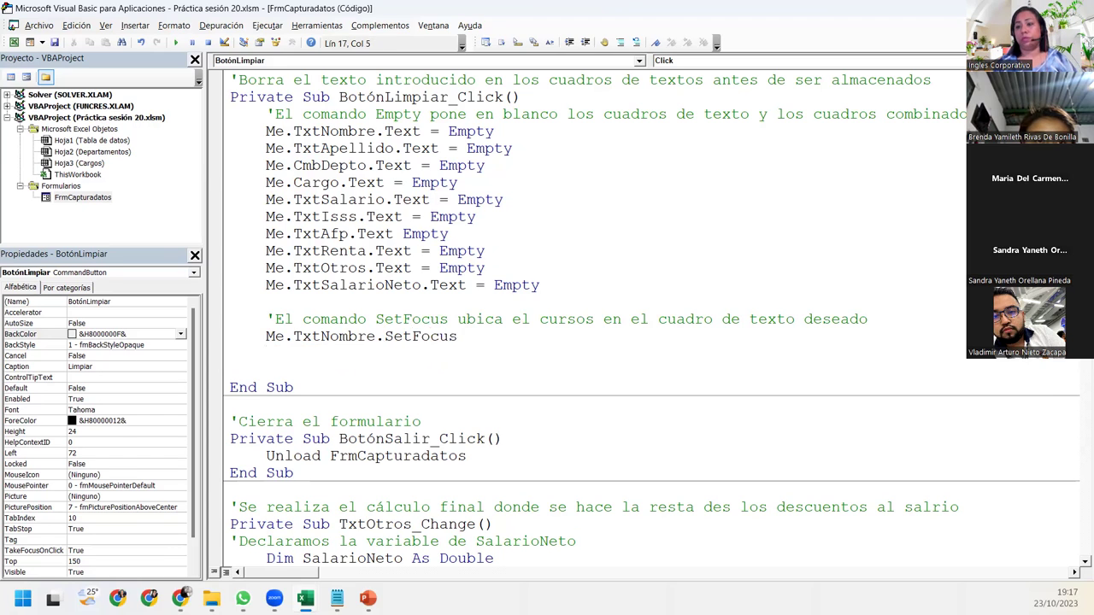
{"action": "key", "text": "Delete"}
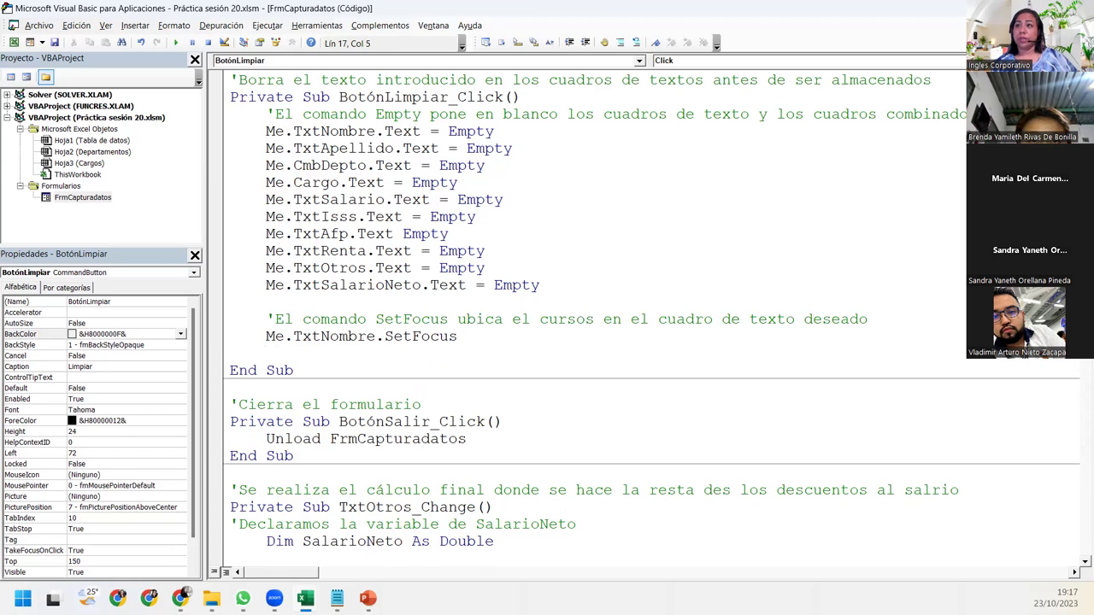
{"action": "left_click_drag", "start_coordinate": [308, 369], "coordinate": [195, 77]}
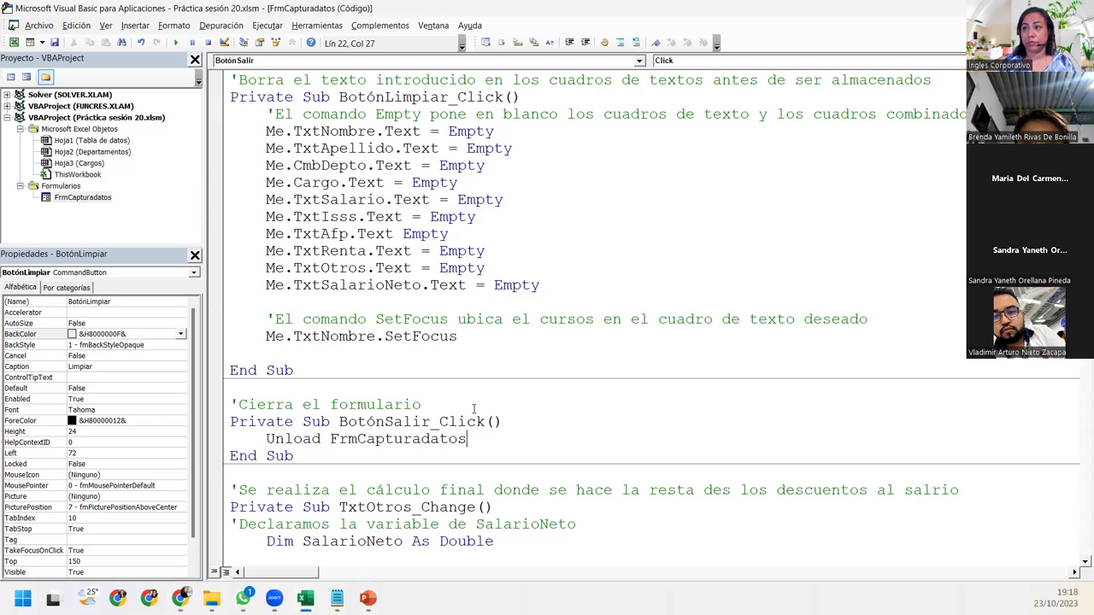
Step: Highlight BotónLimpiar_Click from End Sub up to its 'Borra comment line
{"action": "left_click_drag", "start_coordinate": [293, 370], "coordinate": [231, 80]}
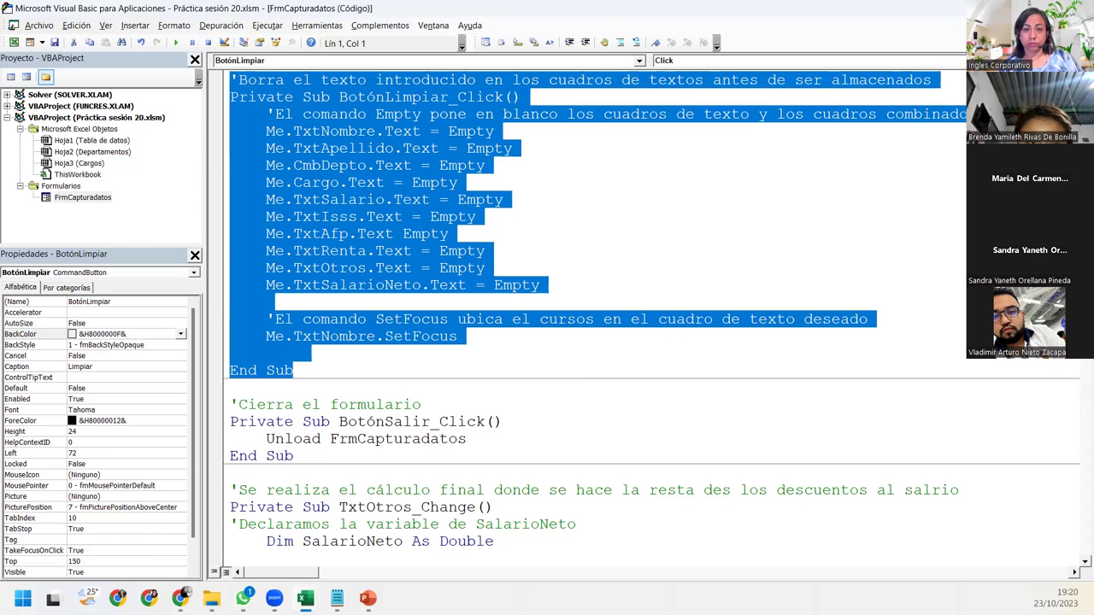
{"action": "key", "text": "alt+Tab"}
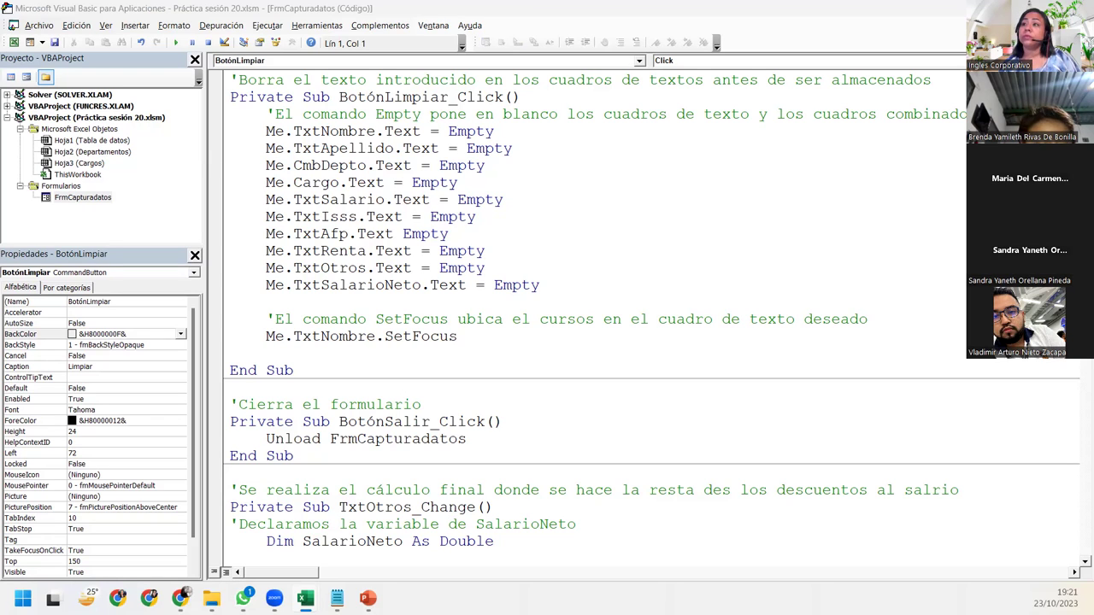
Step: Reselect the BotónLimpiar_Click procedure body down to End Sub in the FrmCapturadatos code
{"action": "left_click", "coordinate": [432, 286]}
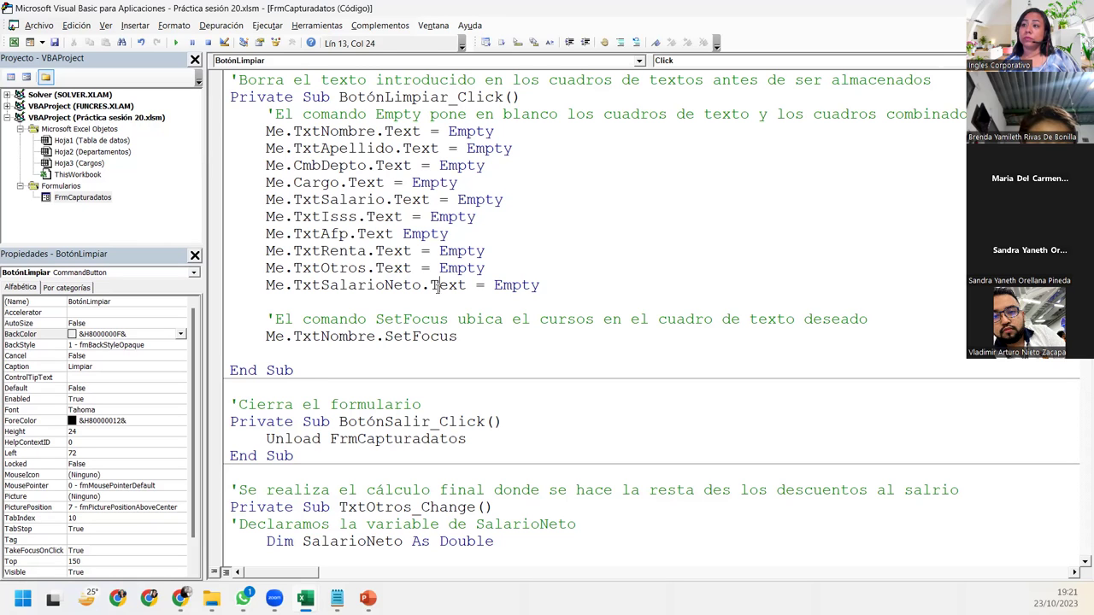
{"action": "left_click_drag", "start_coordinate": [309, 368], "coordinate": [201, 81]}
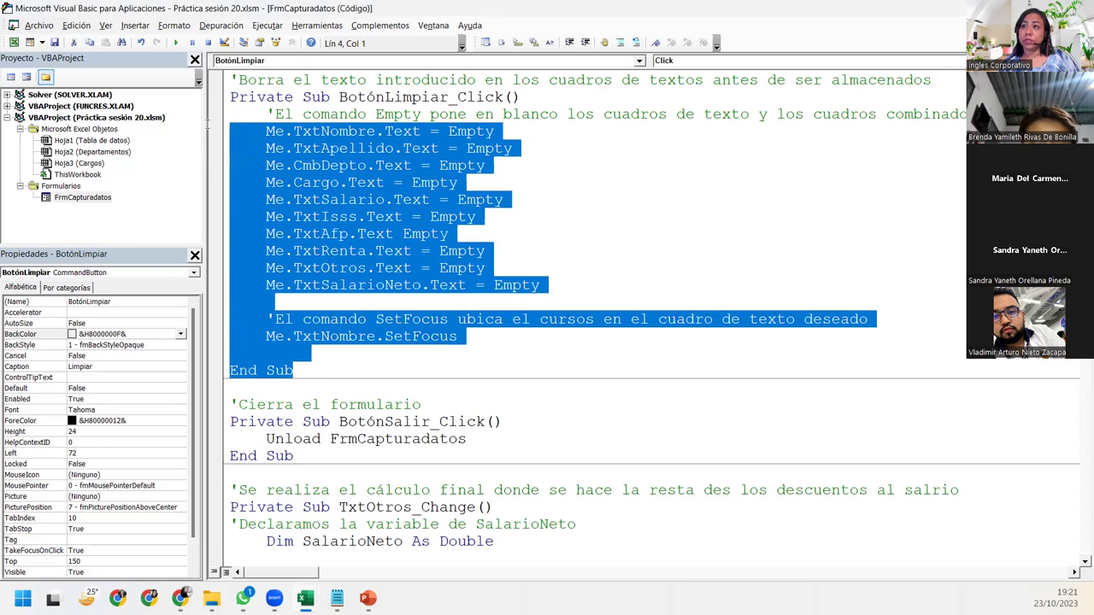
{"action": "left_click", "coordinate": [298, 233]}
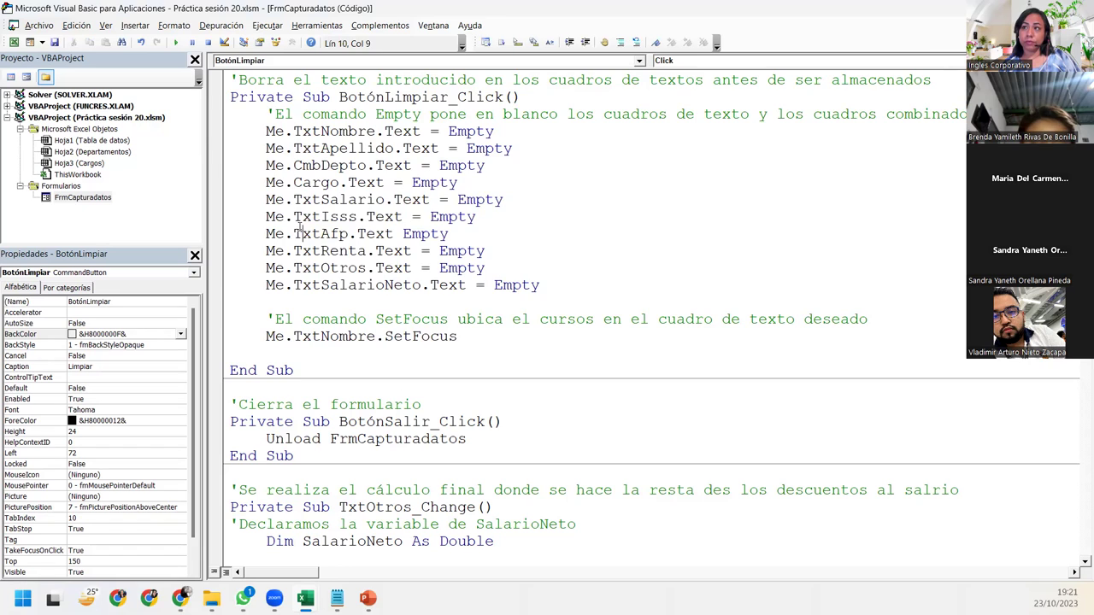
{"action": "left_click_drag", "start_coordinate": [316, 369], "coordinate": [225, 77]}
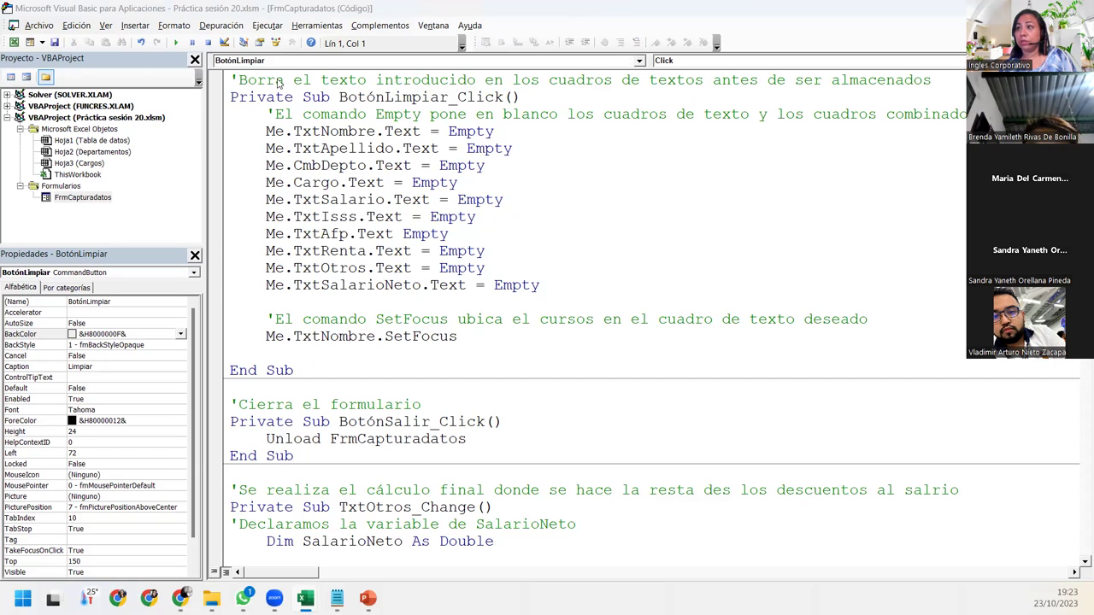
Step: Insert 'Cmb' before Cargo so line 7 reads Me.CmbCargo.Text = Empty
{"action": "left_click", "coordinate": [295, 183]}
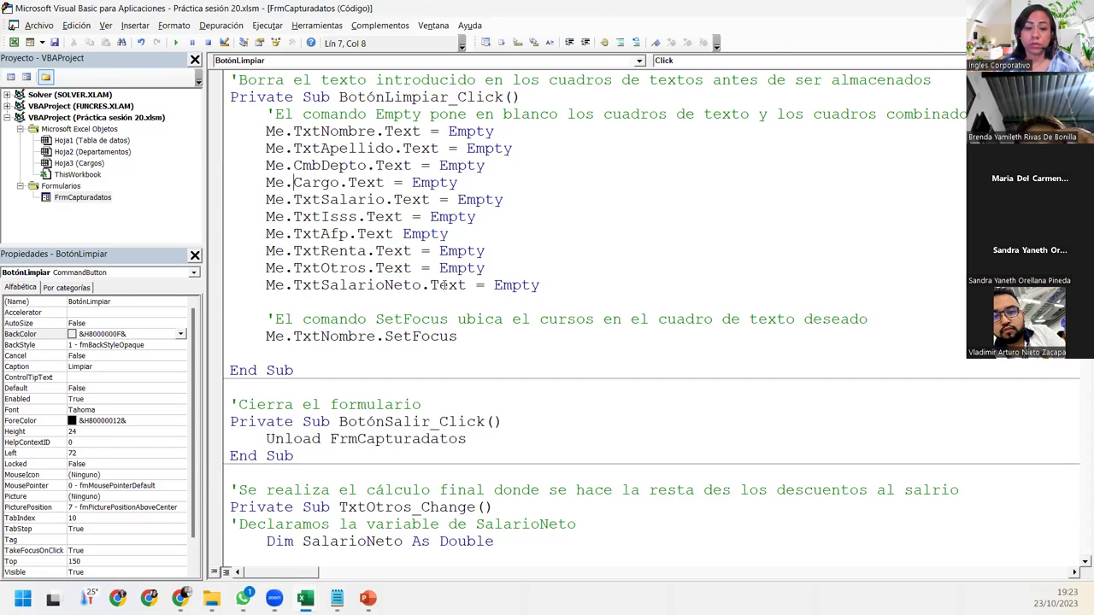
{"action": "type", "text": "Cmb"}
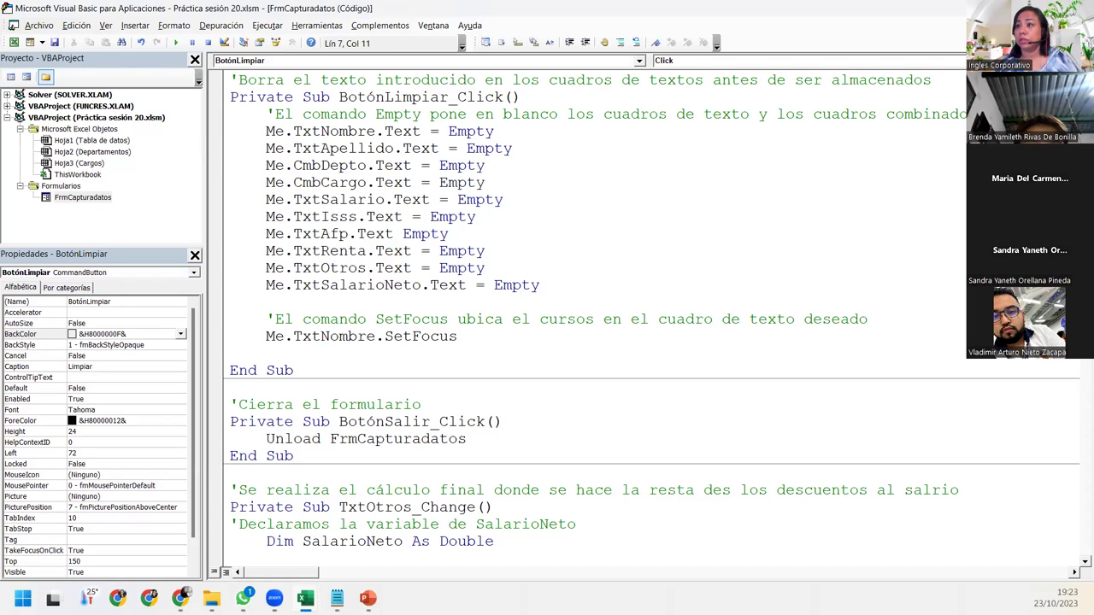
{"action": "left_click", "coordinate": [495, 284]}
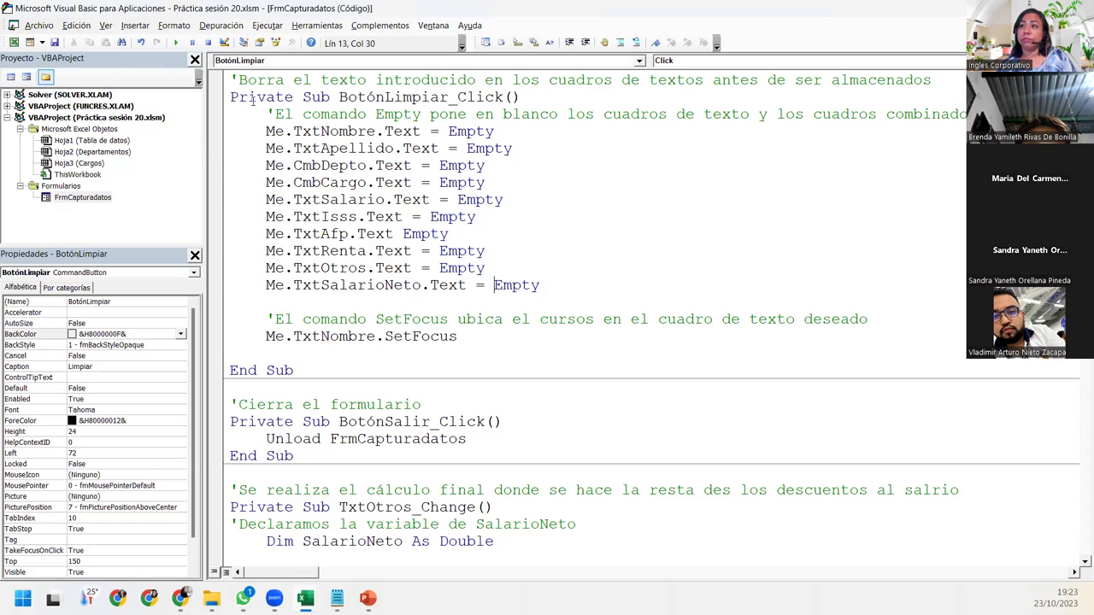
{"action": "left_click_drag", "start_coordinate": [294, 182], "coordinate": [322, 182]}
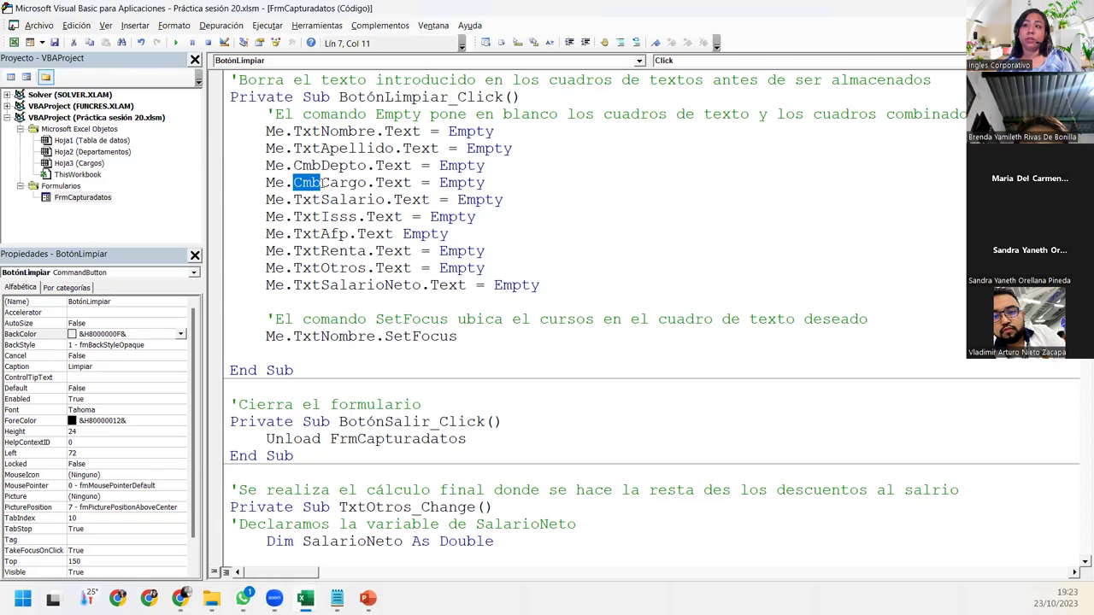
{"action": "left_click", "coordinate": [321, 182]}
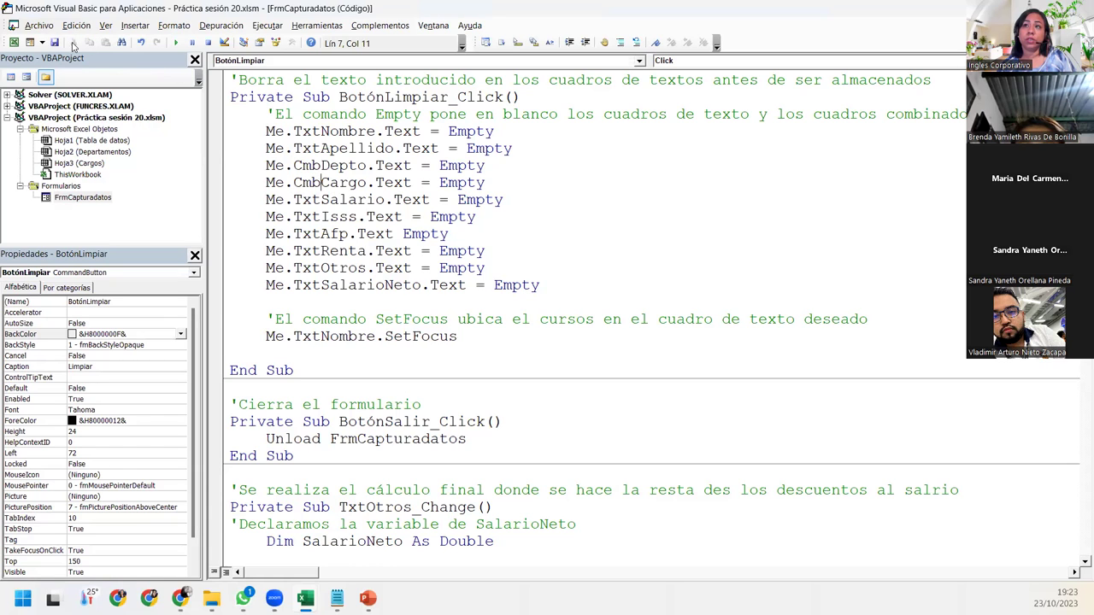
Step: Run the Captura de datos form and enter a name, surname, department Finanzas and job Contador
{"action": "left_click", "coordinate": [175, 42]}
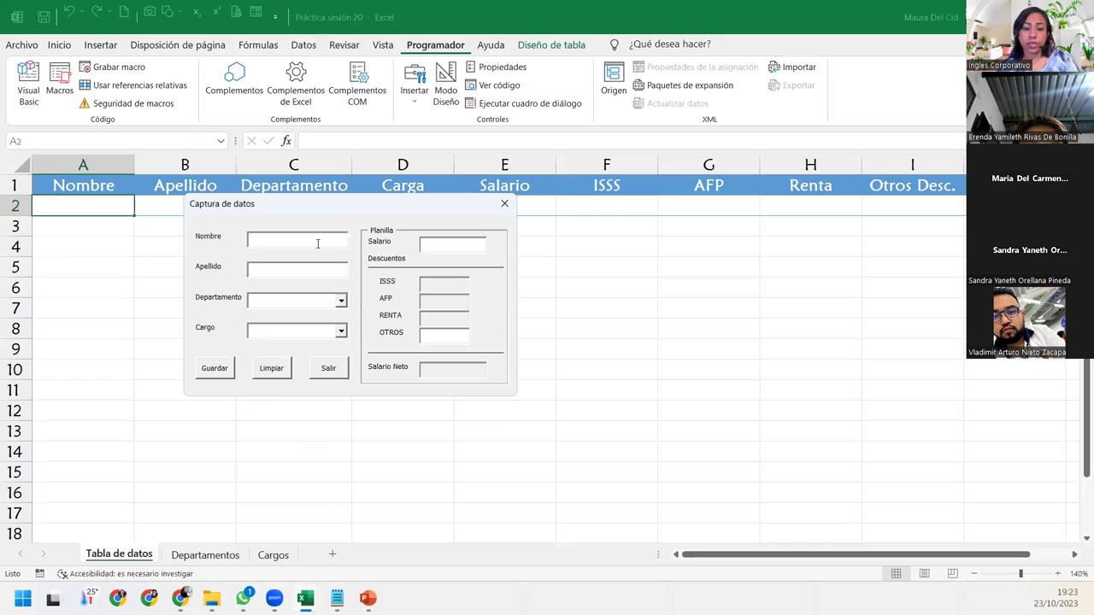
{"action": "type", "text": "Maura"}
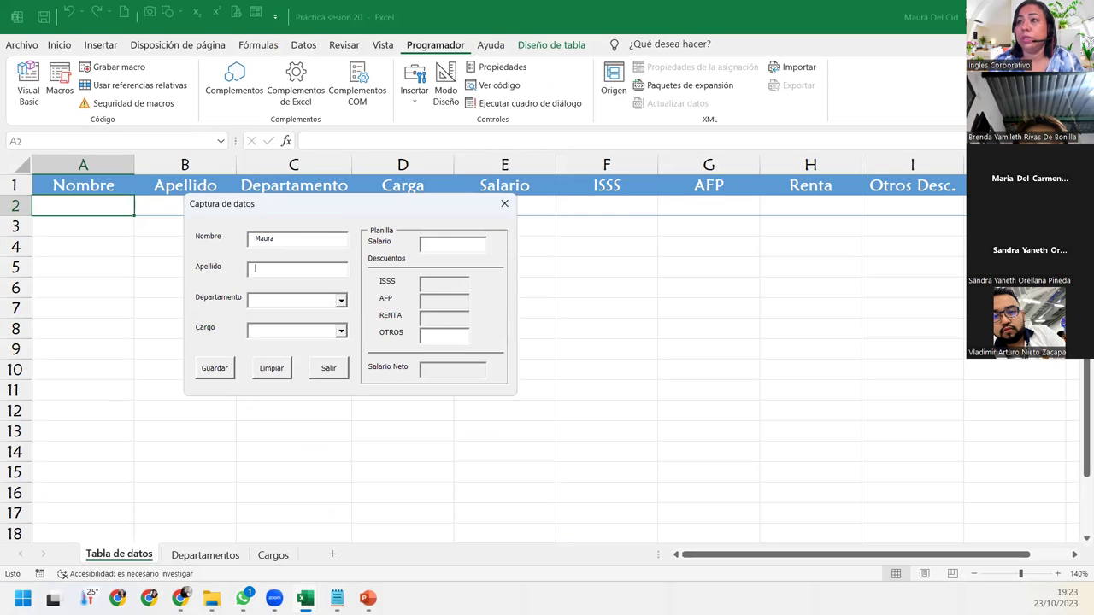
{"action": "key", "text": "Tab"}
{"action": "type", "text": "Del Cid"}
{"action": "key", "text": "Tab"}
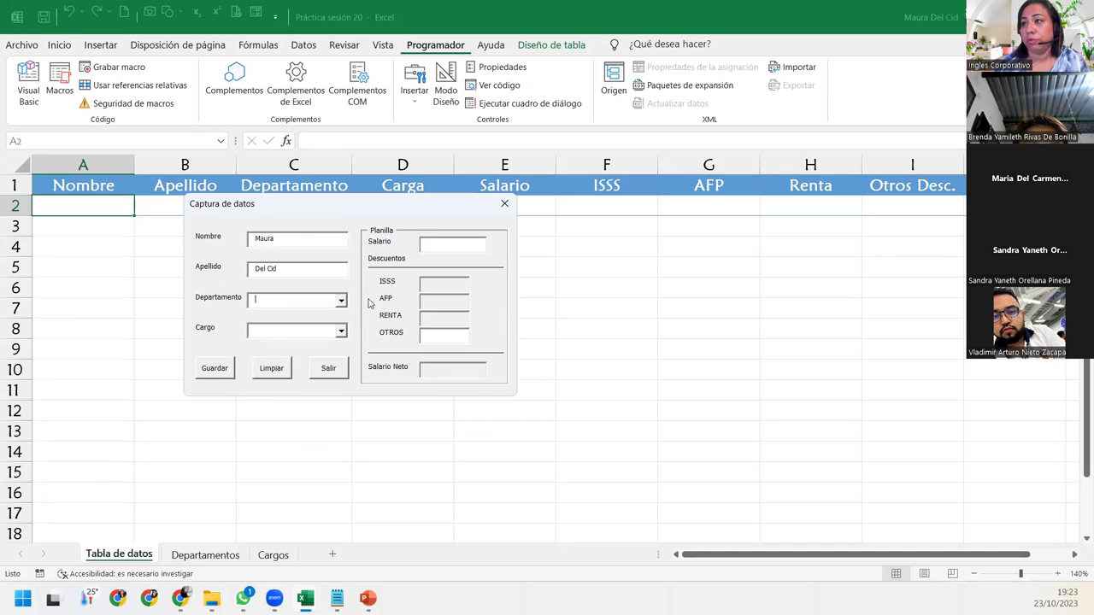
{"action": "left_click", "coordinate": [341, 301]}
{"action": "left_click", "coordinate": [293, 322]}
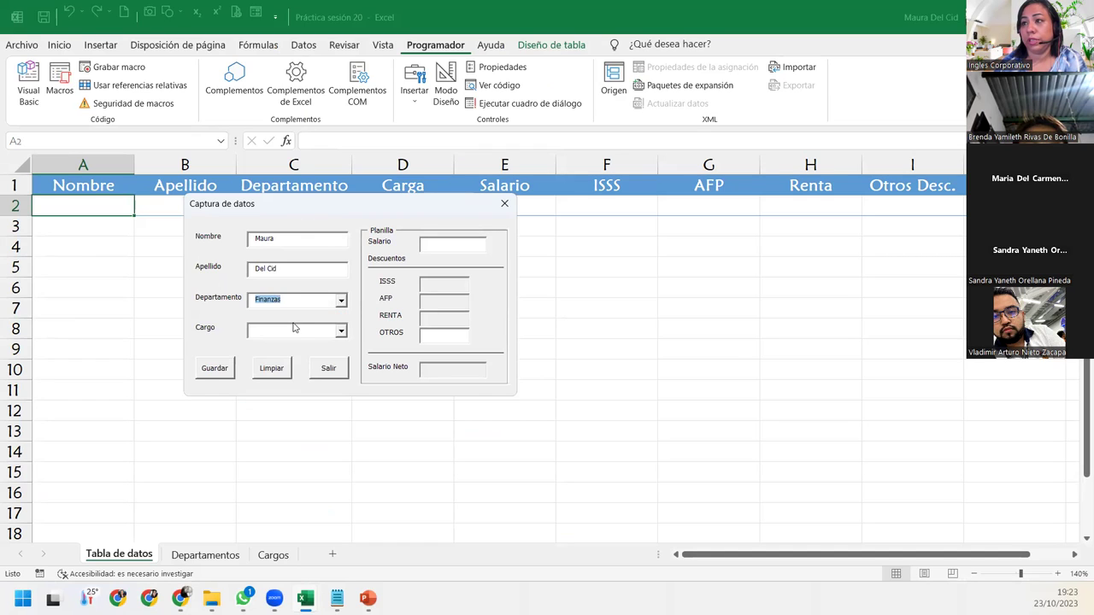
{"action": "left_click", "coordinate": [341, 332]}
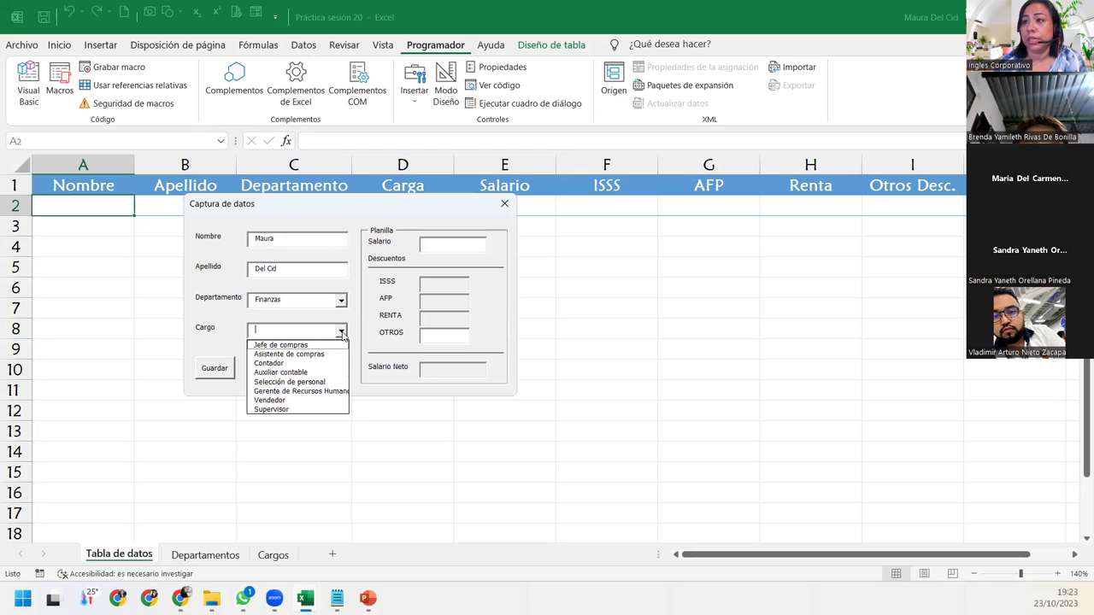
{"action": "left_click", "coordinate": [284, 364]}
Step: Enter salary 1500 and other discounts 50, then try clearing the form with Limpiar
{"action": "left_click", "coordinate": [453, 245]}
{"action": "type", "text": "1500"}
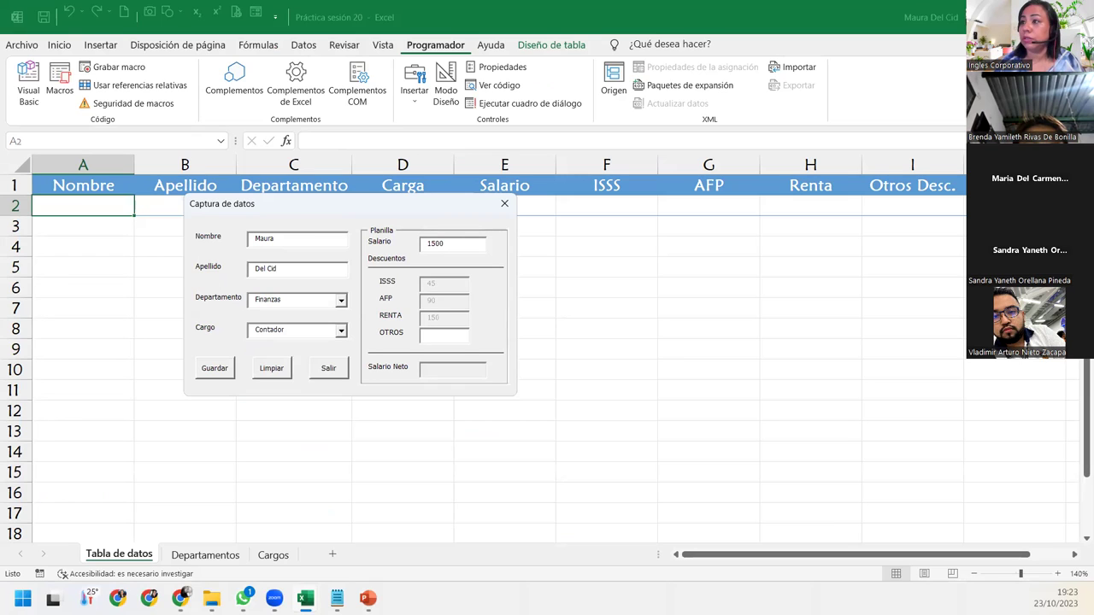
{"action": "left_click", "coordinate": [446, 336]}
{"action": "type", "text": "50"}
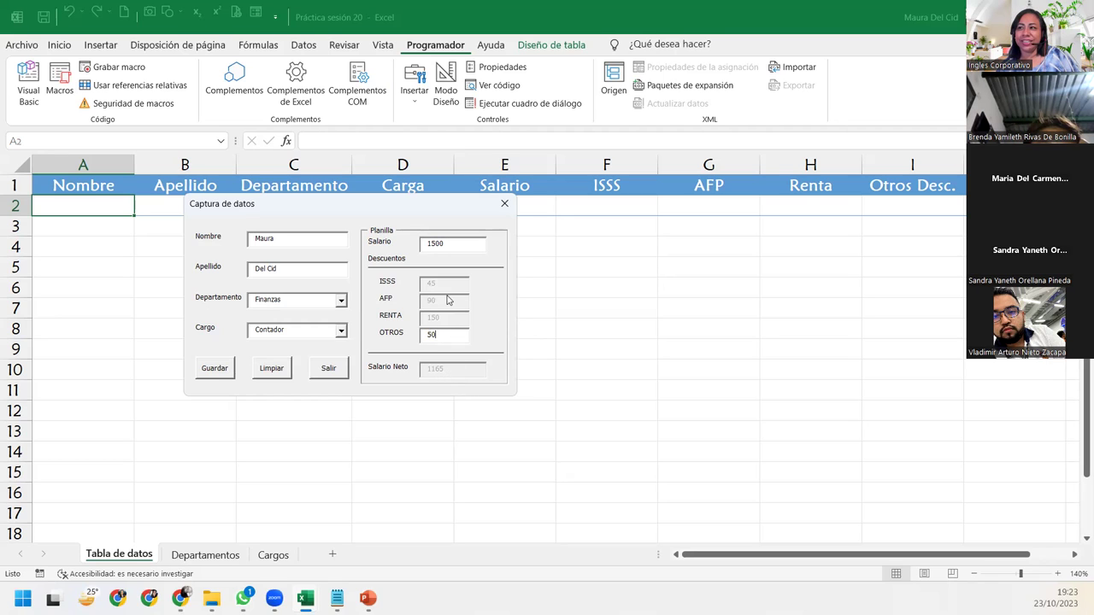
{"action": "left_click", "coordinate": [271, 376]}
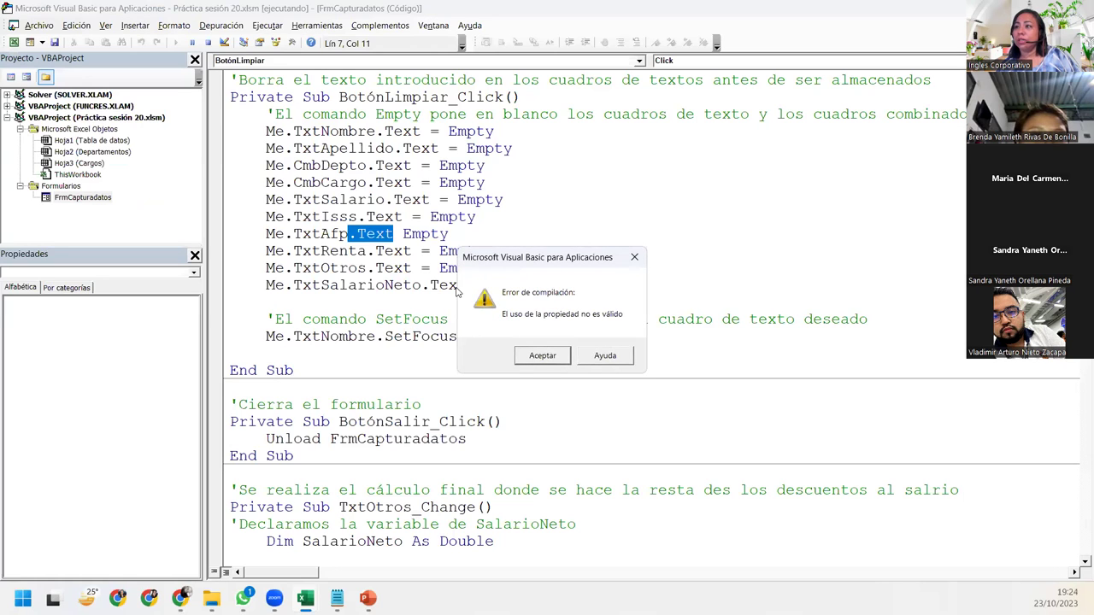
Step: Dismiss the compile error on the TxtAfp line and reset the paused macro
{"action": "left_click", "coordinate": [548, 360]}
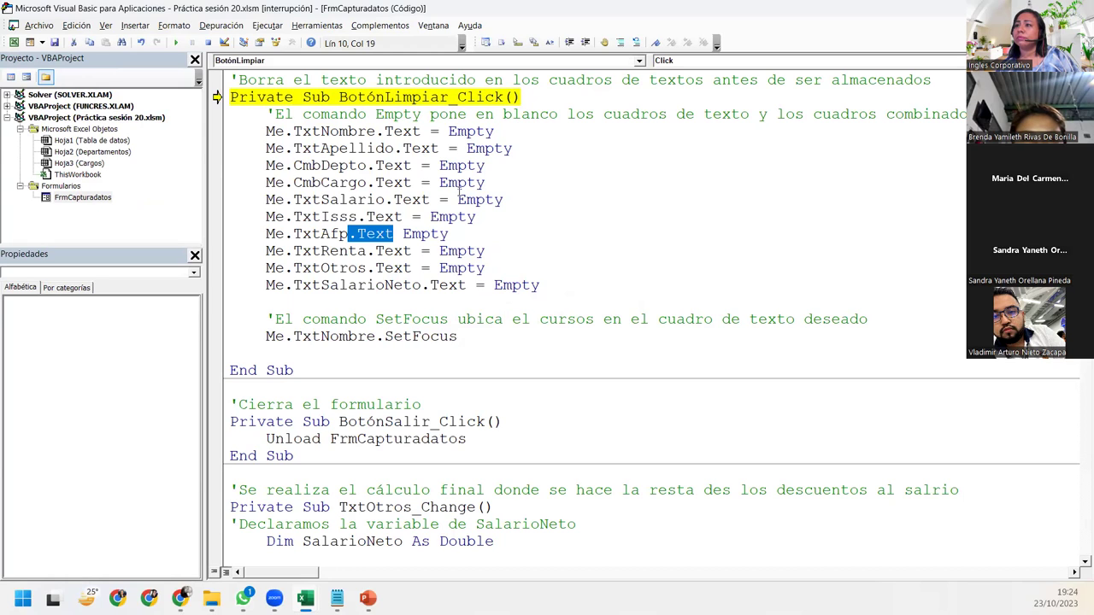
{"action": "left_click", "coordinate": [440, 247]}
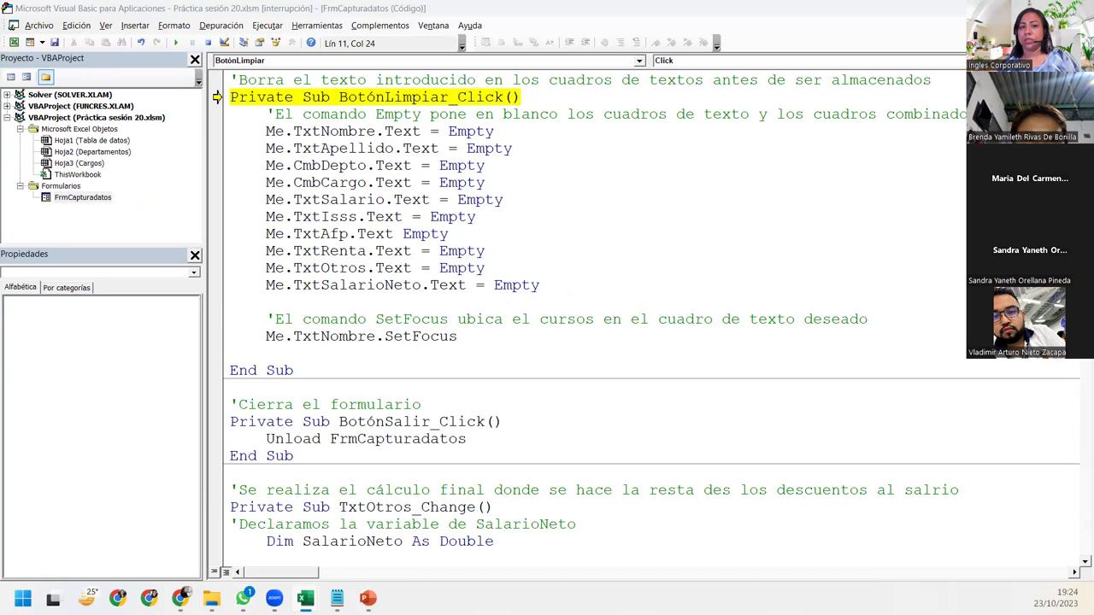
{"action": "left_click", "coordinate": [358, 317]}
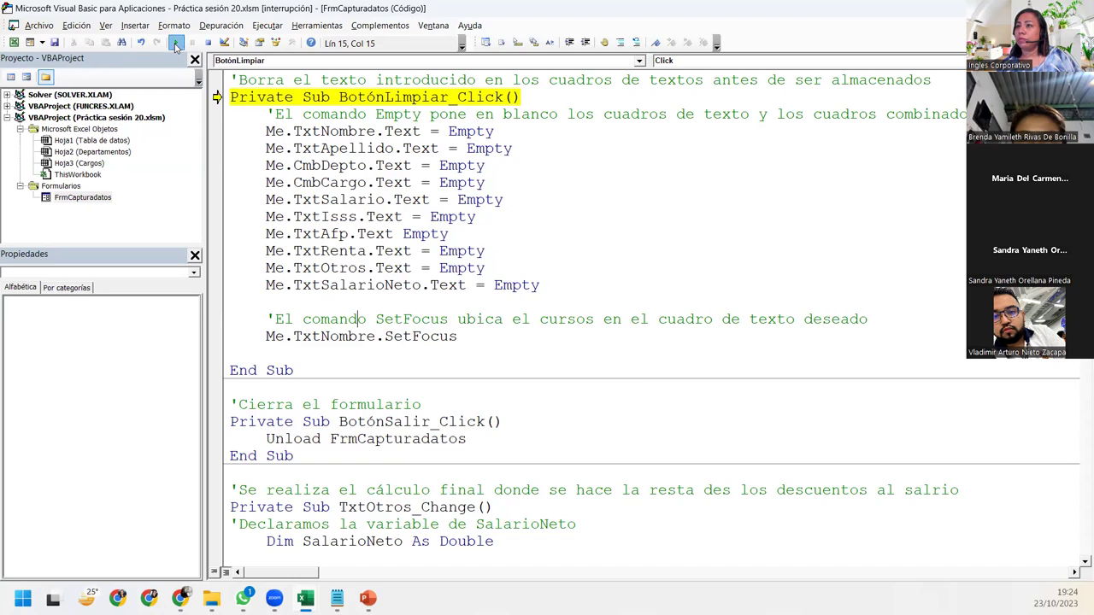
{"action": "left_click", "coordinate": [175, 43]}
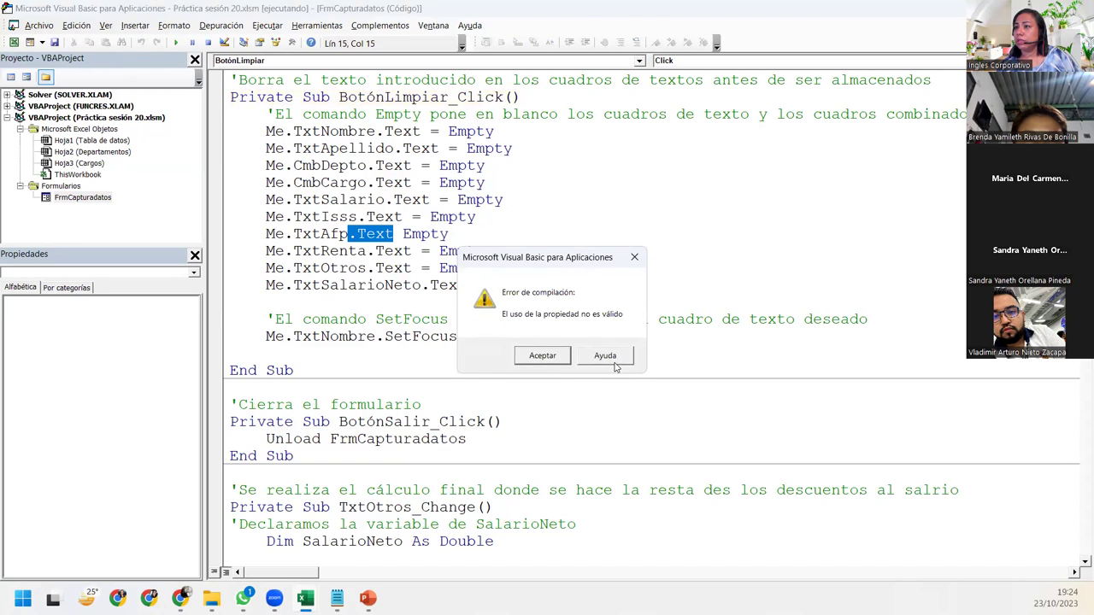
{"action": "left_click", "coordinate": [547, 354]}
{"action": "left_click", "coordinate": [375, 250]}
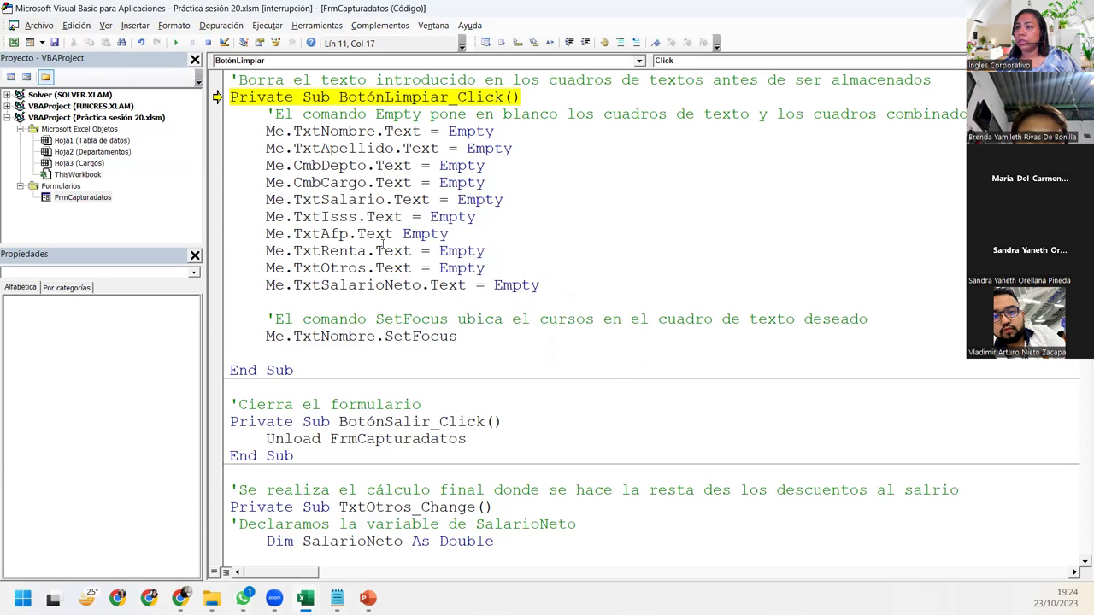
{"action": "left_click", "coordinate": [209, 43]}
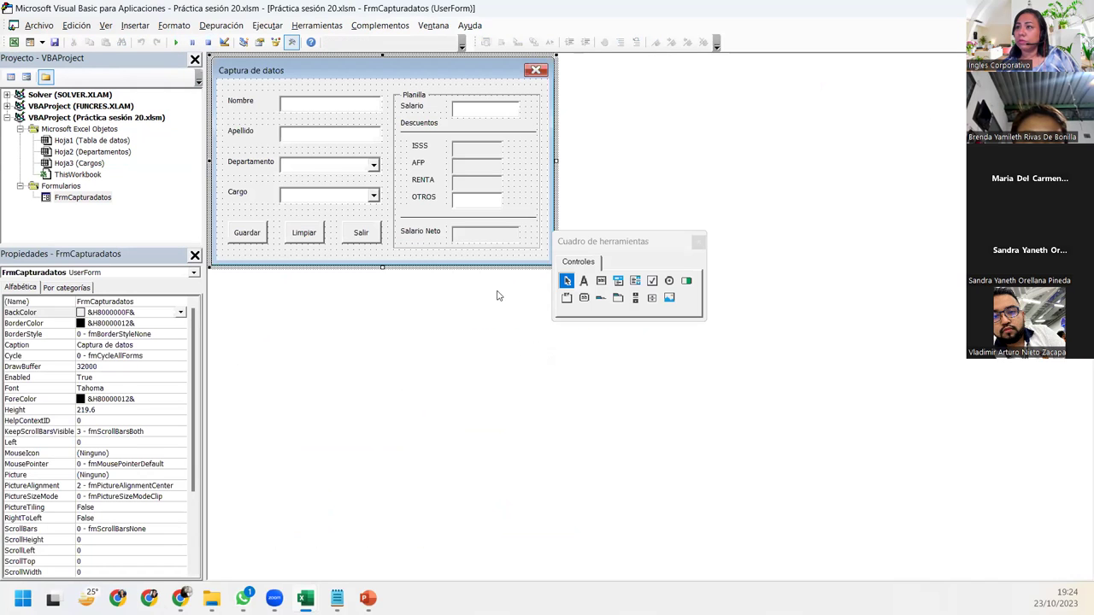
{"action": "left_click", "coordinate": [304, 230]}
Step: Add the missing '=' so the line reads Me.TxtAfp.Text = Empty, then rerun the form
{"action": "double_click", "coordinate": [303, 232]}
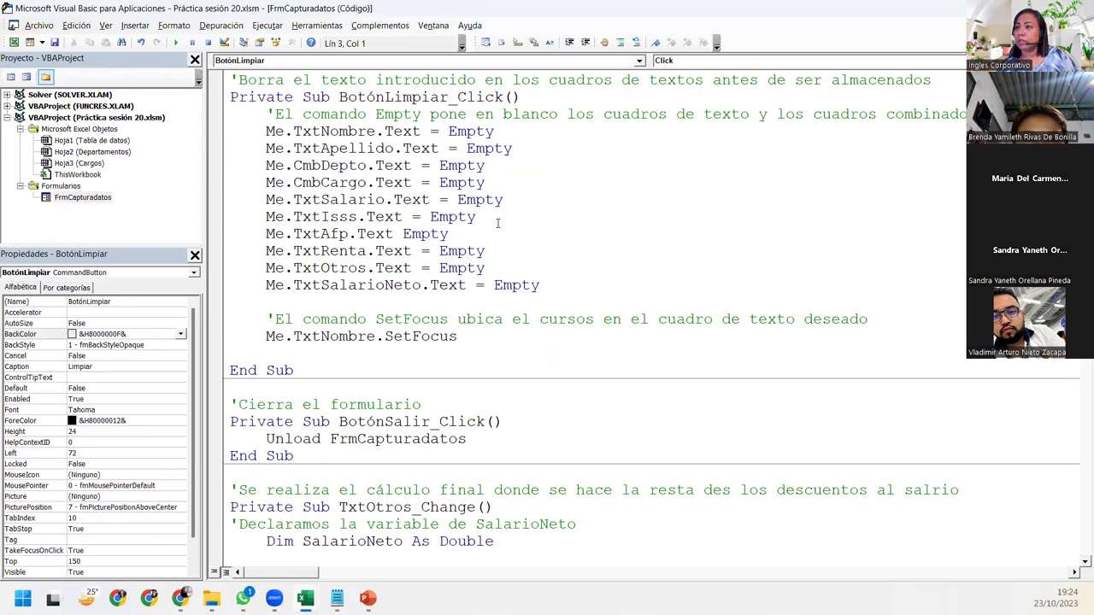
{"action": "left_click", "coordinate": [394, 233]}
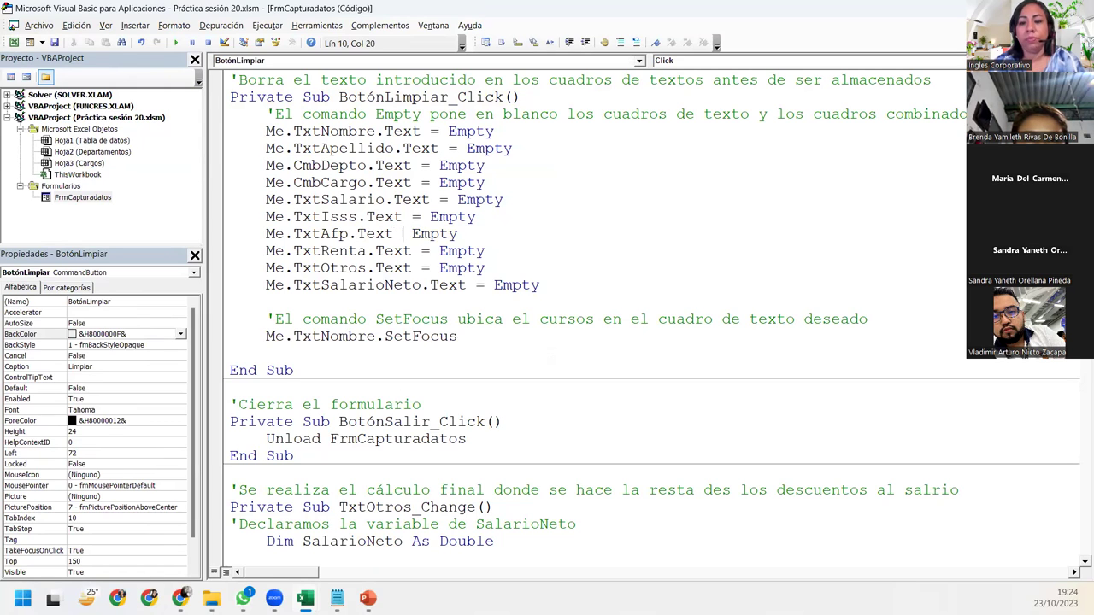
{"action": "type", "text": "="}
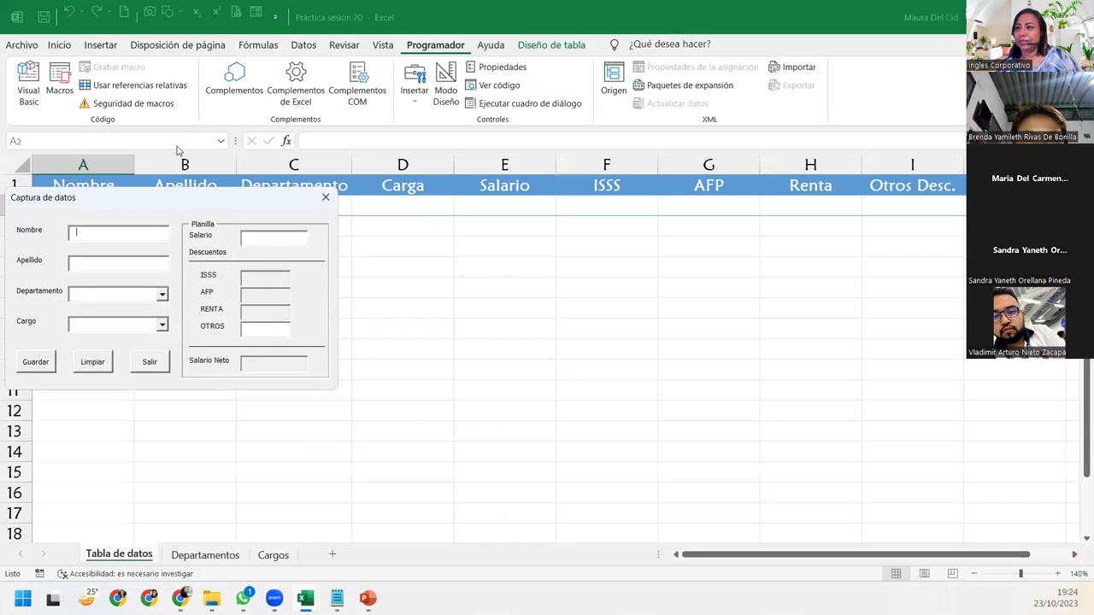
{"action": "left_click", "coordinate": [175, 41]}
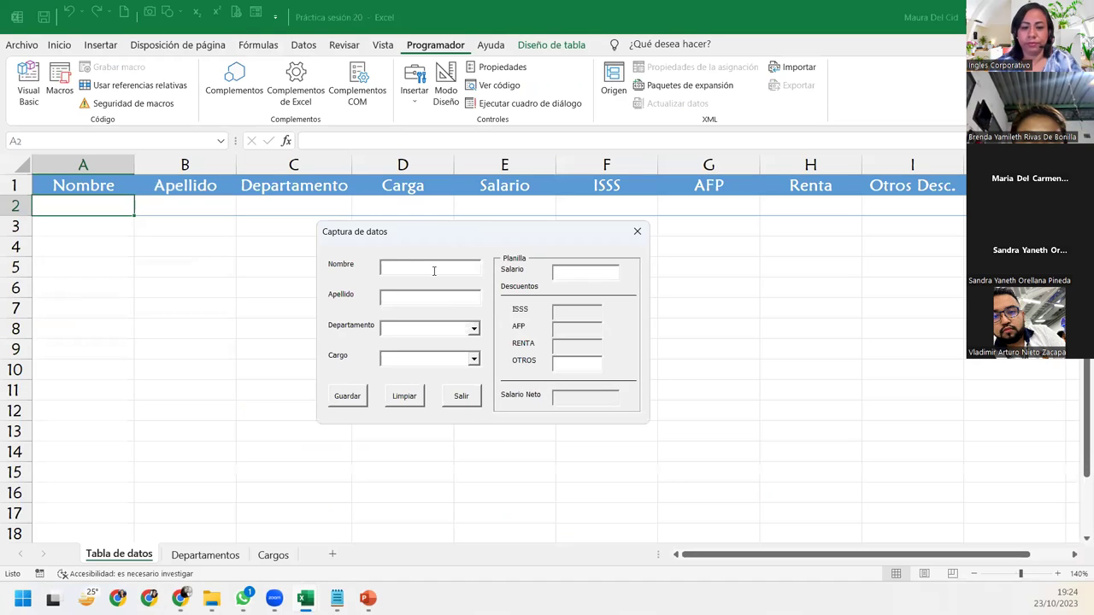
Step: Enter the surname and choose department Compras and job Asistente de compras
{"action": "type", "text": "Del Cid"}
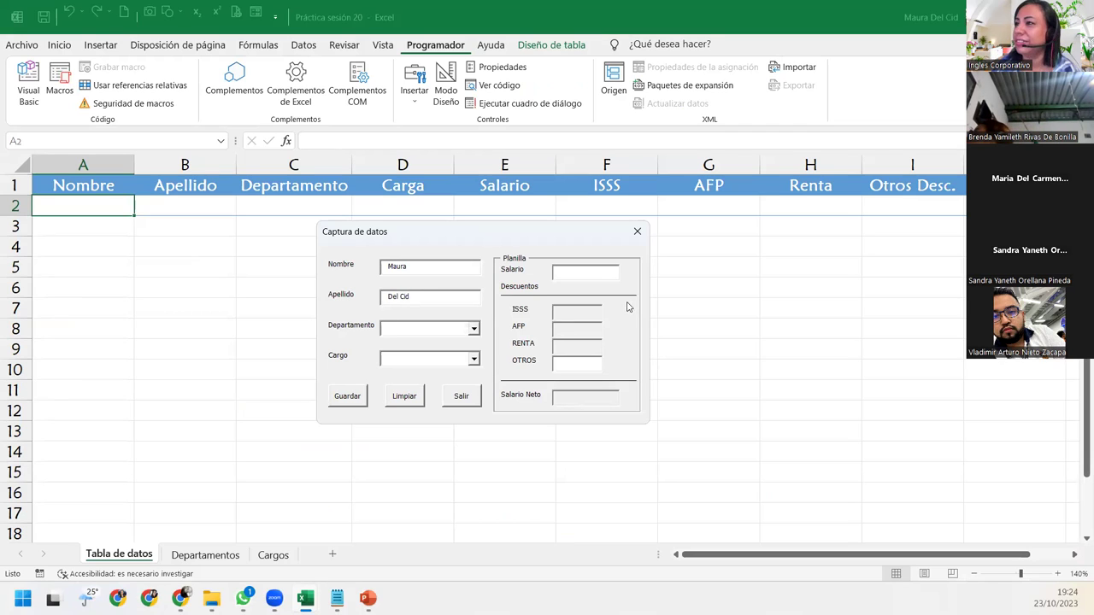
{"action": "left_click", "coordinate": [474, 329]}
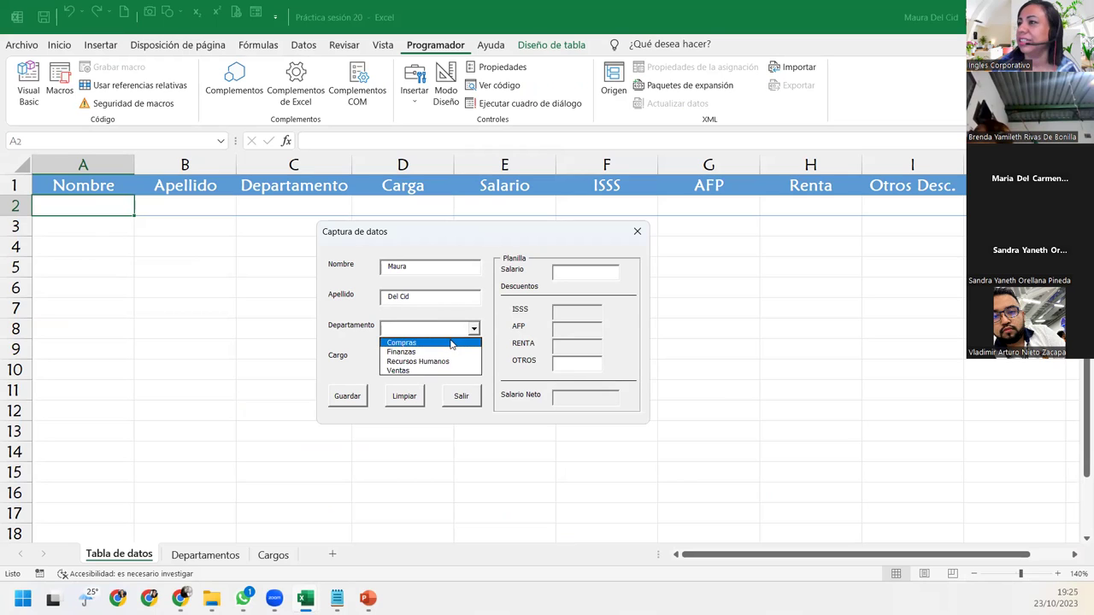
{"action": "left_click", "coordinate": [451, 344]}
{"action": "left_click", "coordinate": [471, 363]}
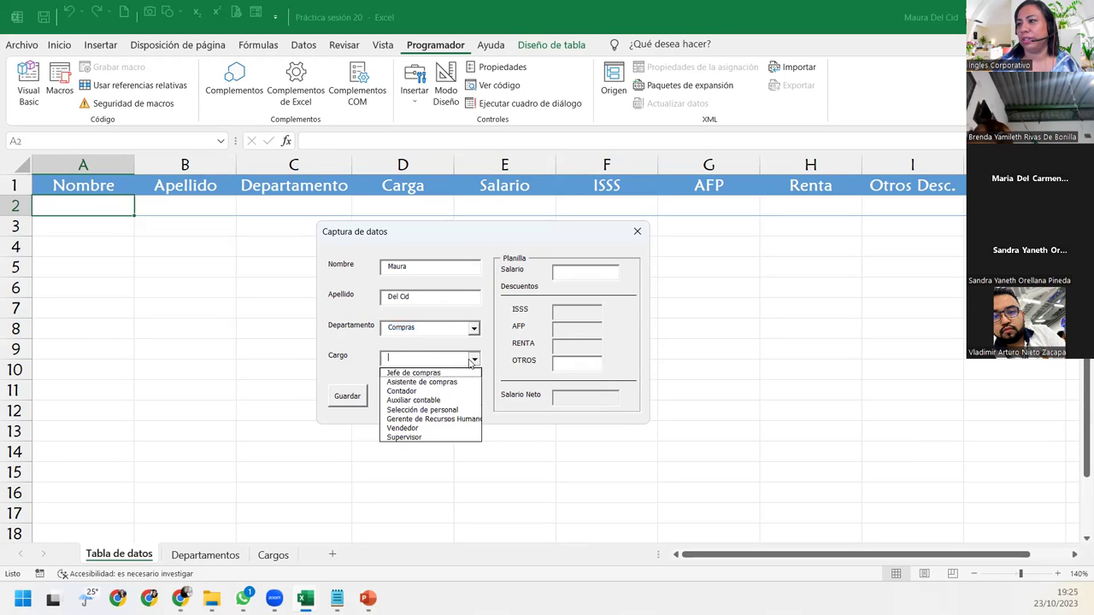
{"action": "left_click", "coordinate": [419, 383]}
Step: Enter salary 850 and other discounts 15, clear the form with Limpiar, then close it with Salir
{"action": "left_click", "coordinate": [554, 273]}
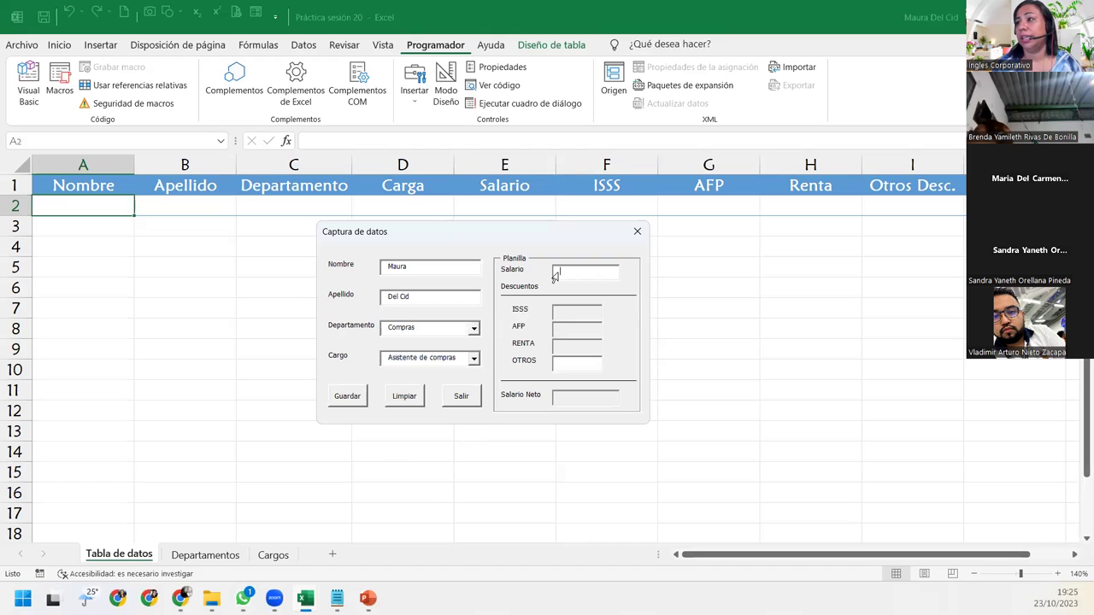
{"action": "type", "text": "850"}
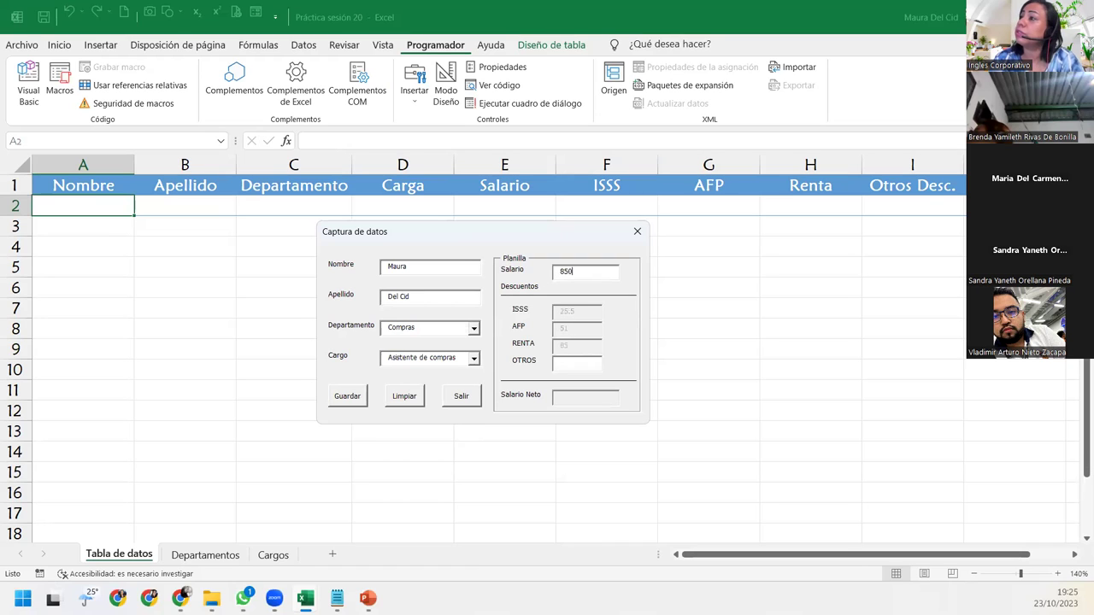
{"action": "left_click", "coordinate": [347, 396]}
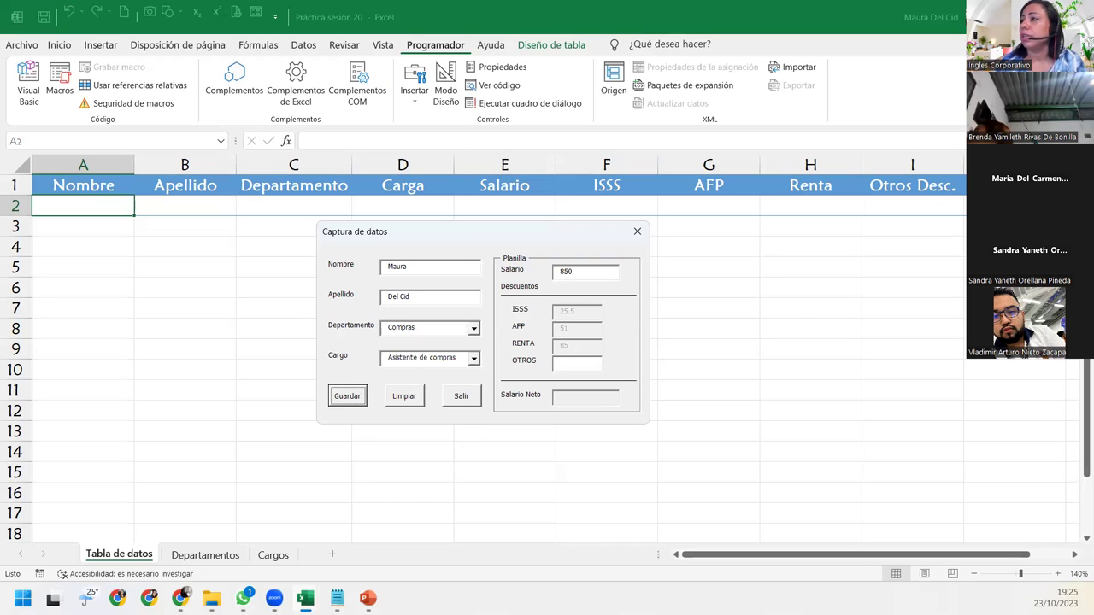
{"action": "left_click", "coordinate": [591, 365]}
{"action": "type", "text": "15"}
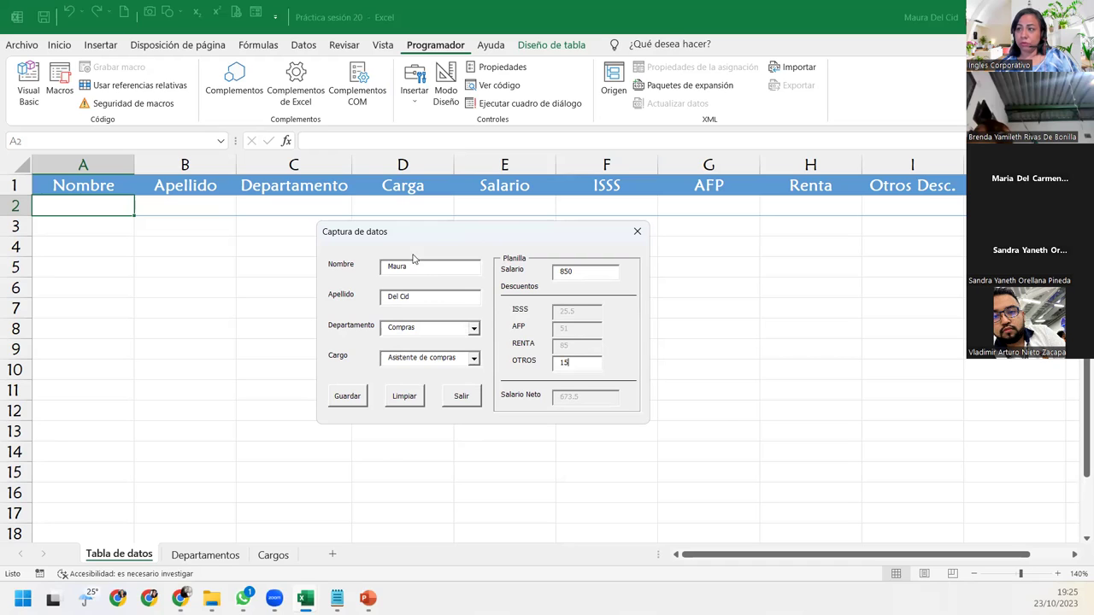
{"action": "left_click", "coordinate": [402, 396]}
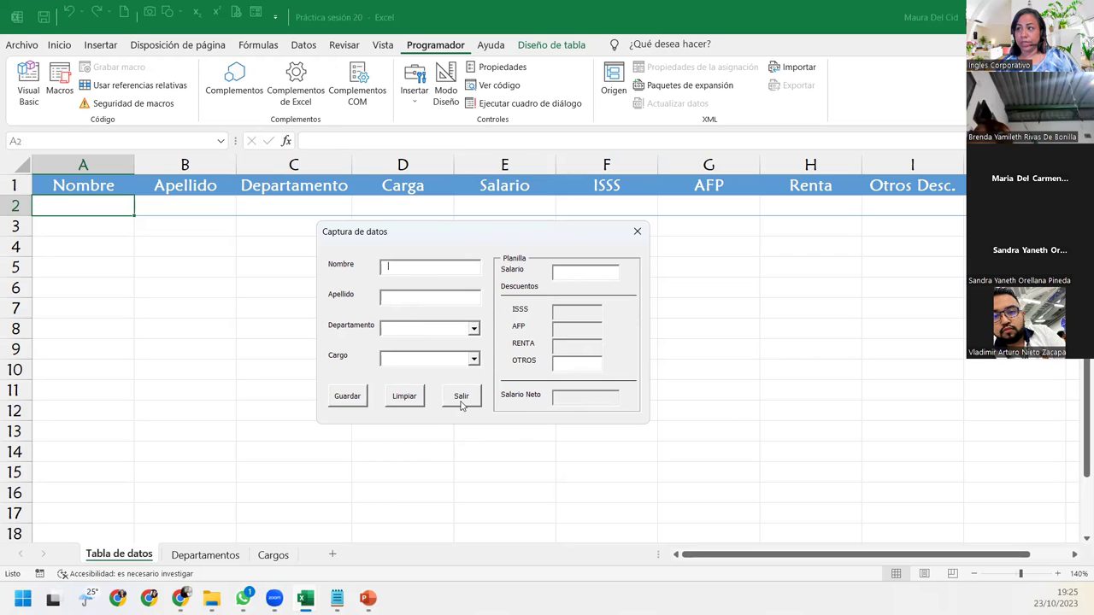
{"action": "left_click", "coordinate": [461, 399]}
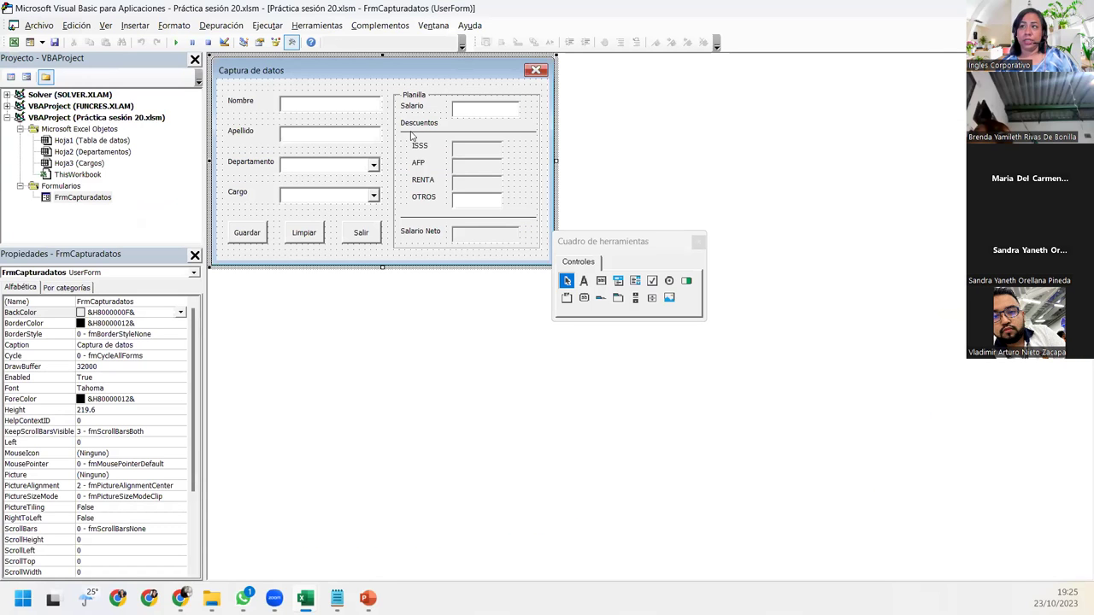
{"action": "double_click", "coordinate": [303, 236]}
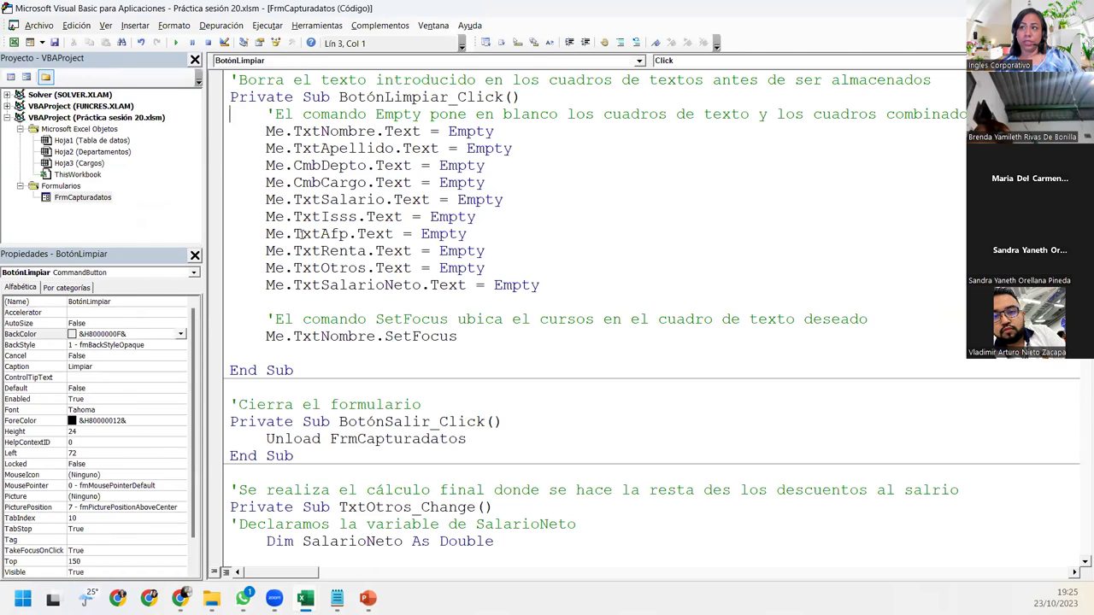
{"action": "left_click", "coordinate": [374, 330]}
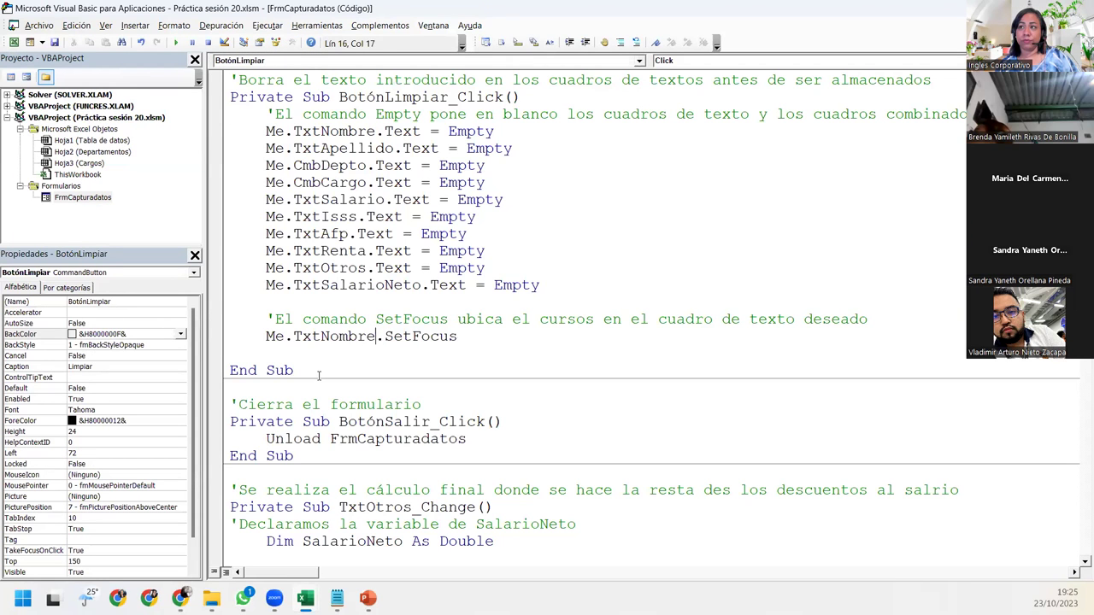
{"action": "left_click_drag", "start_coordinate": [319, 376], "coordinate": [206, 85]}
{"action": "left_click", "coordinate": [384, 166]}
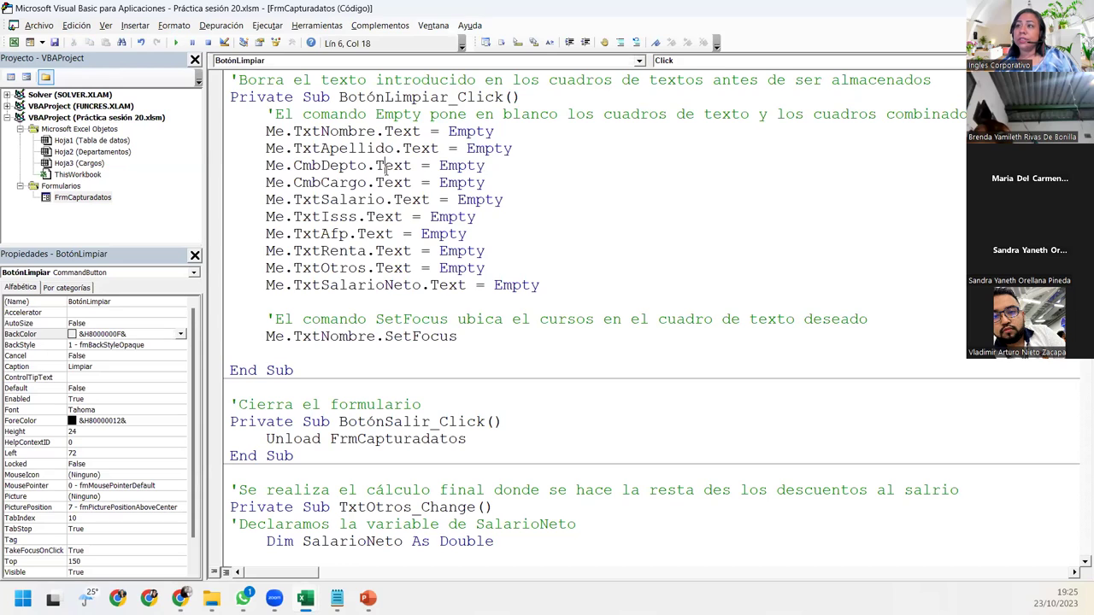
{"action": "left_click", "coordinate": [410, 354]}
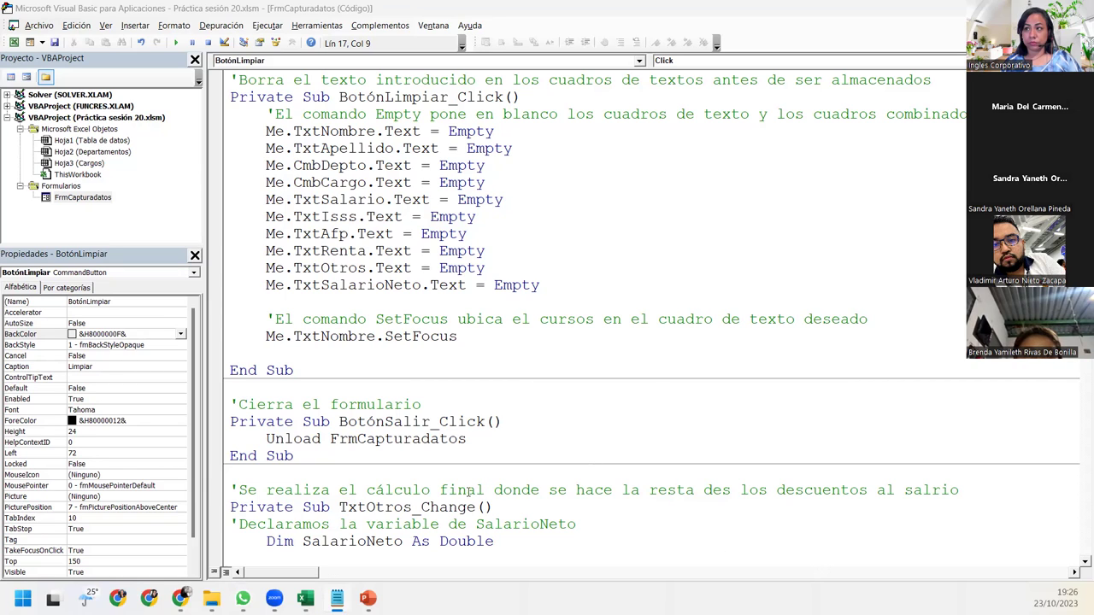
{"action": "left_click", "coordinate": [415, 373]}
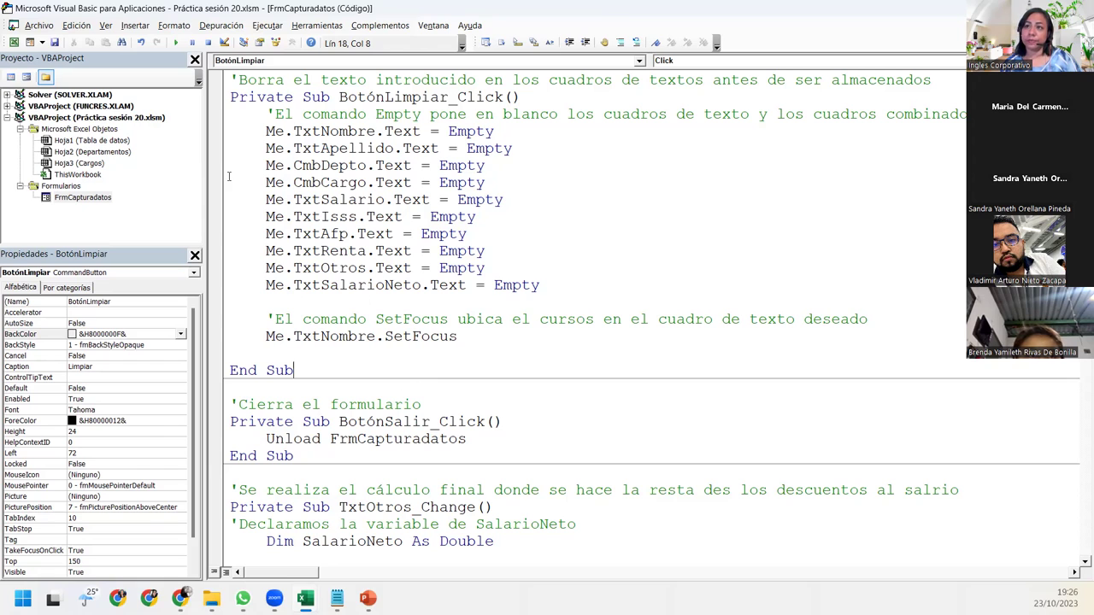
Step: Create the click procedure for the Guardar button on the FrmCapturados form
{"action": "double_click", "coordinate": [89, 199]}
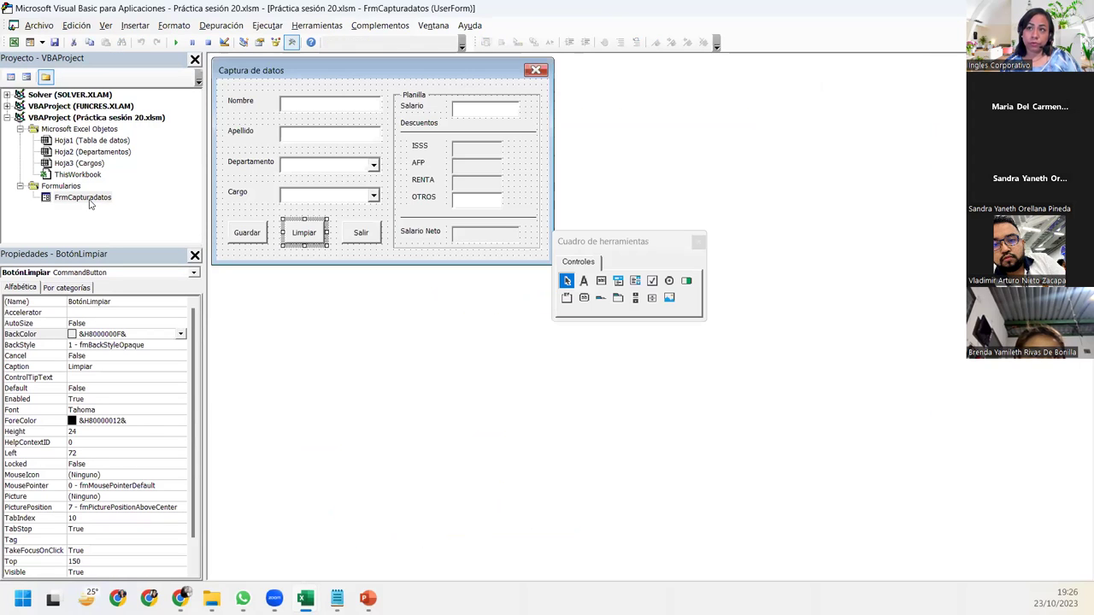
{"action": "left_click", "coordinate": [251, 239]}
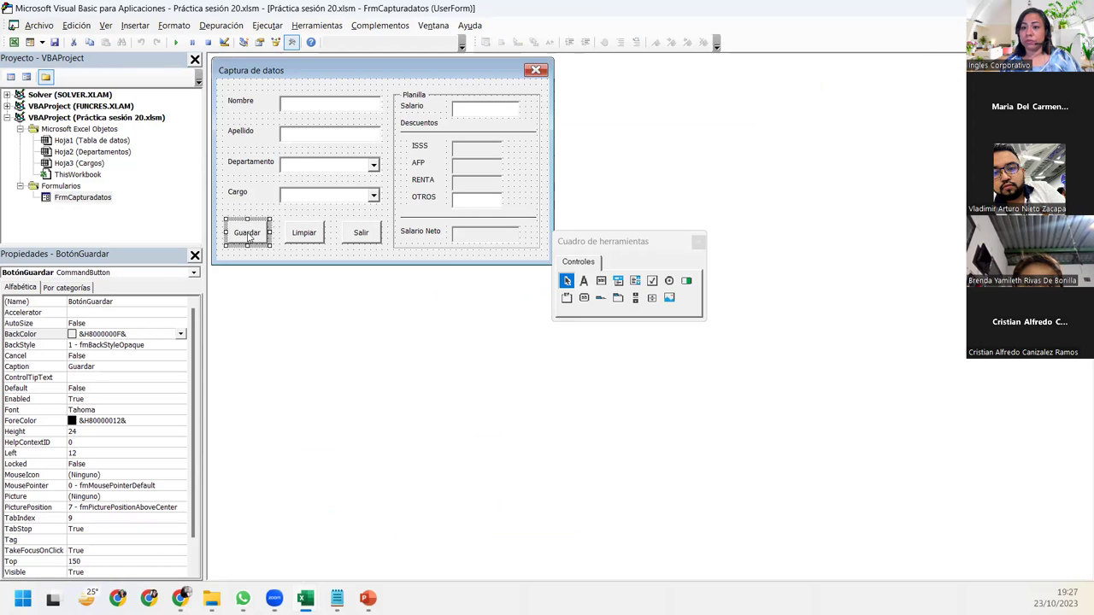
{"action": "double_click", "coordinate": [248, 235]}
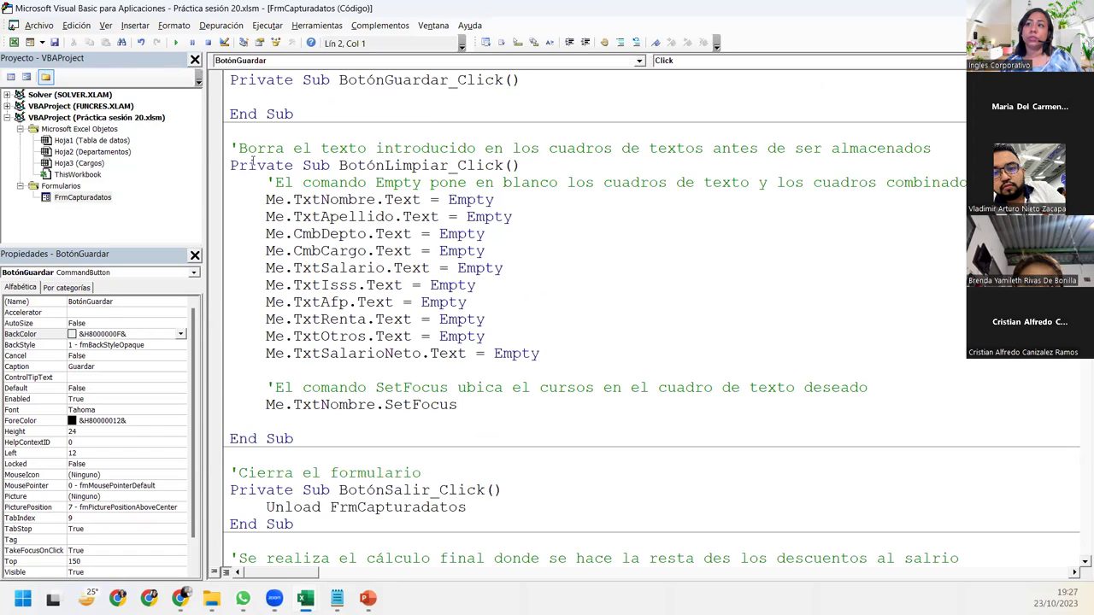
Step: Add the comment 'Almacena los datos en la hoja de cálculo' above BotónGuardar_Click
{"action": "left_click", "coordinate": [231, 81]}
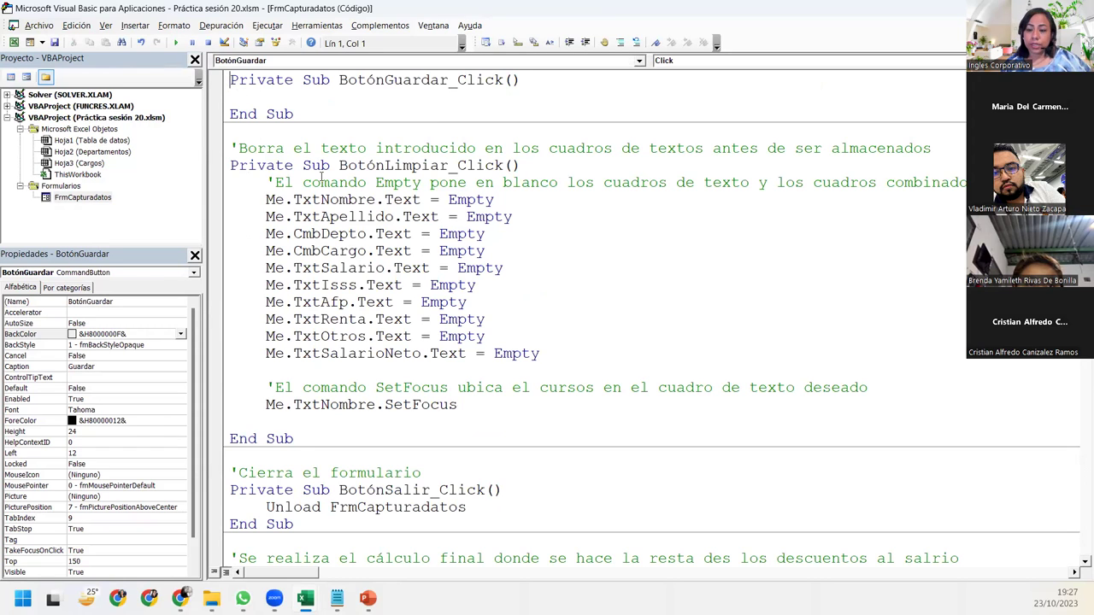
{"action": "key", "text": "Return"}
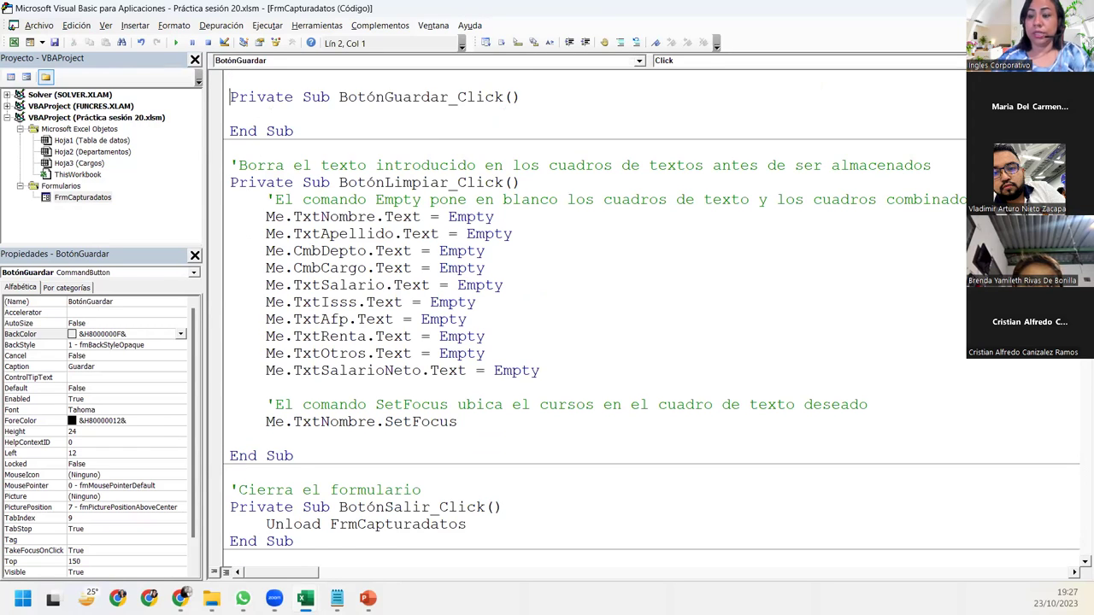
{"action": "type", "text": "'Almacena los datos en la hoja de cpa¿¿"}
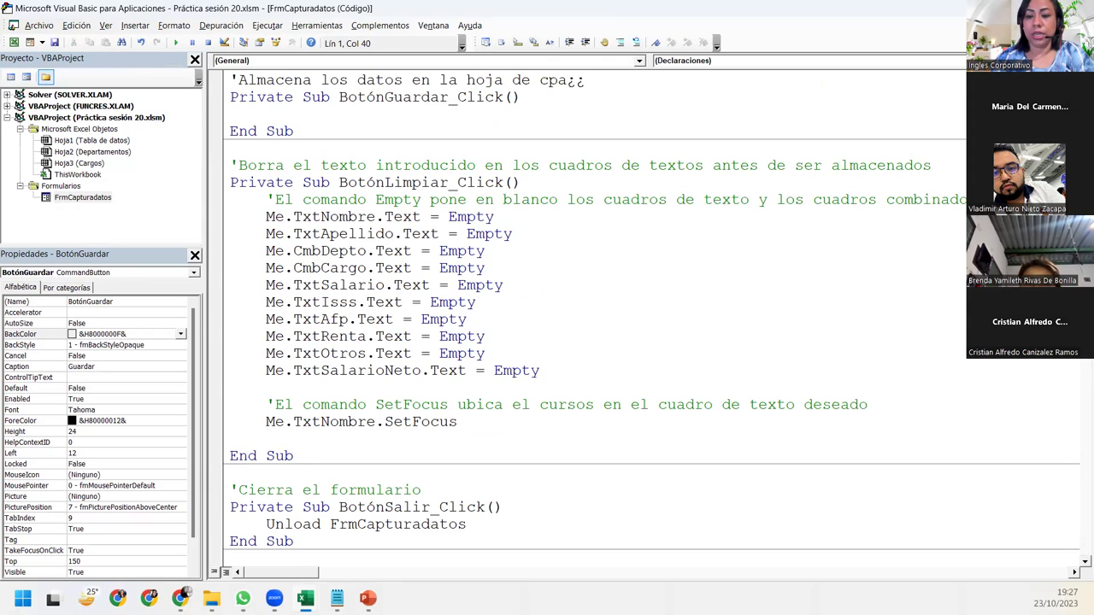
{"action": "type", "text": "alculo"}
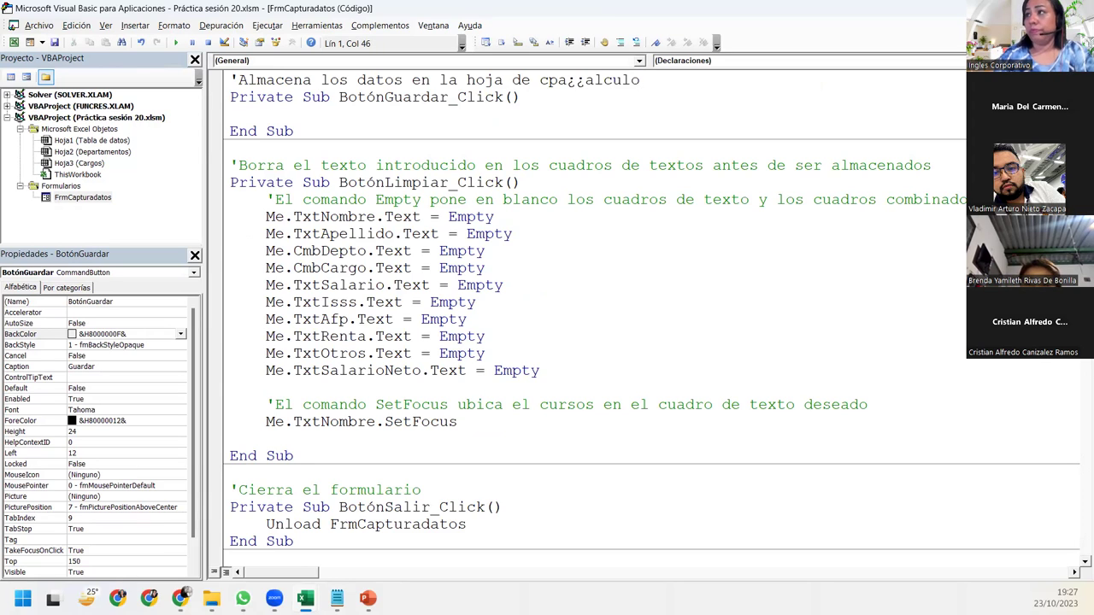
{"action": "key", "text": "Left"}
{"action": "key", "text": "Left"}
{"action": "key", "text": "Left"}
{"action": "key", "text": "Left"}
{"action": "key", "text": "Left"}
{"action": "key", "text": "BackSpace"}
{"action": "key", "text": "BackSpace"}
{"action": "key", "text": "BackSpace"}
{"action": "key", "text": "BackSpace"}
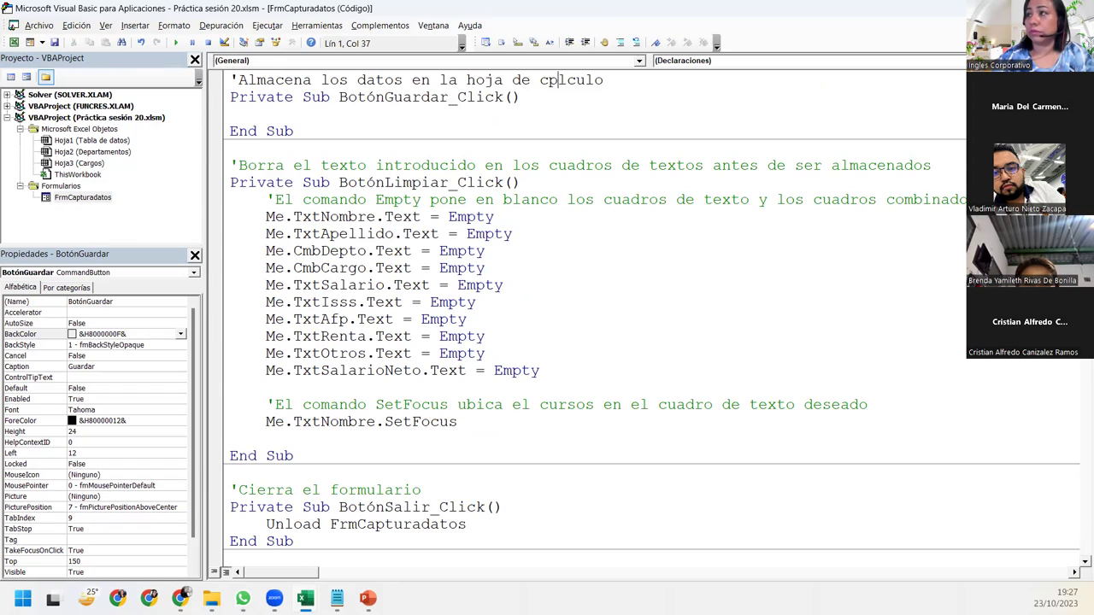
{"action": "key", "text": "BackSpace"}
{"action": "type", "text": "á"}
Step: Add the comment 'Verificar si el cuadro de texto de "Otros descuentos" esta vacío' inside the procedure
{"action": "left_click", "coordinate": [522, 96]}
{"action": "type", "text": "'"}
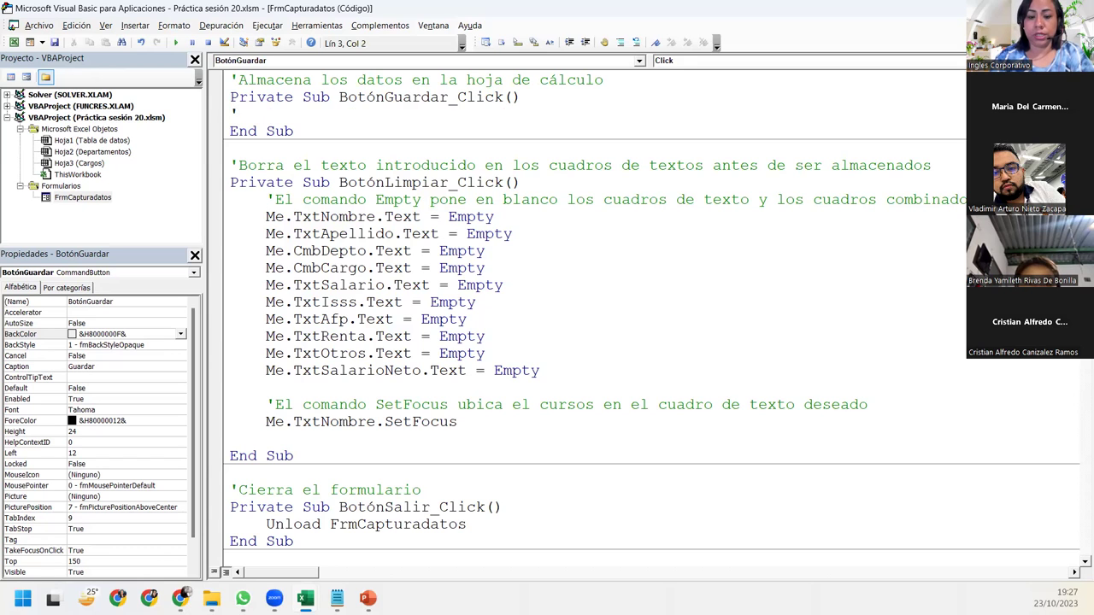
{"action": "type", "text": "Verificar si el cuad"}
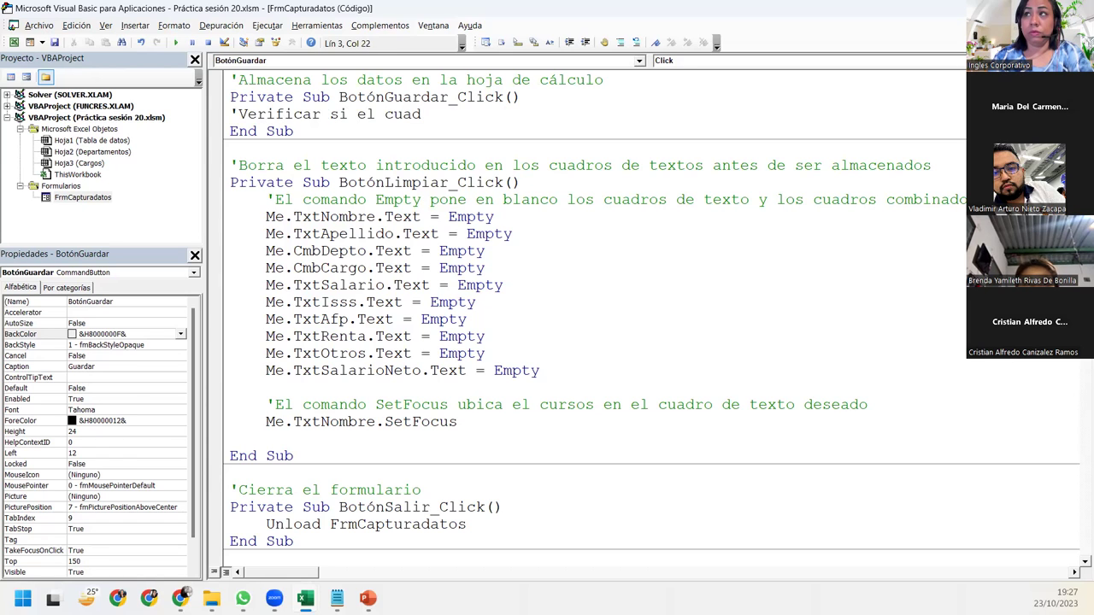
{"action": "type", "text": "ro de texto de \"Otrosdescuentos esta"}
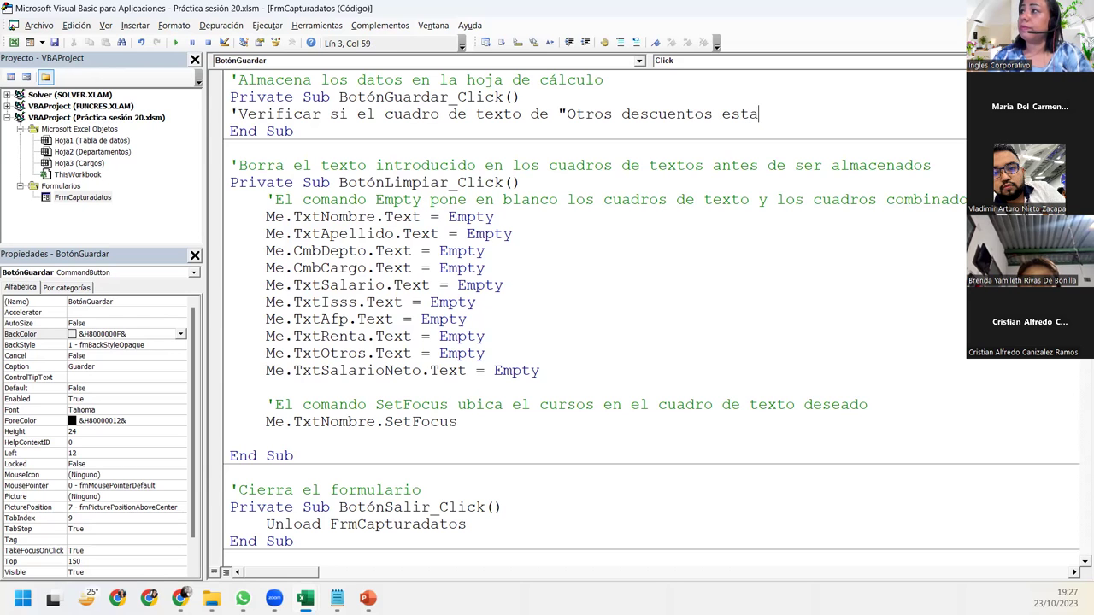
{"action": "type", "text": " vacúo"}
{"action": "key", "text": "BackSpace"}
{"action": "key", "text": "BackSpace"}
{"action": "type", "text": "ío"}
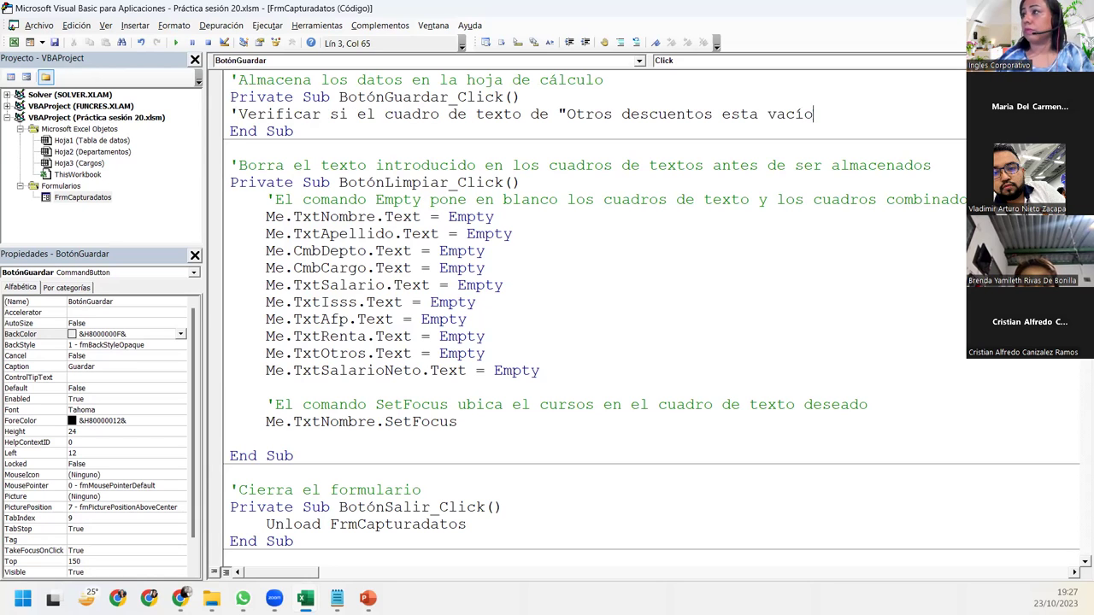
{"action": "left_click", "coordinate": [711, 113]}
{"action": "type", "text": "\""}
{"action": "left_click", "coordinate": [841, 110]}
{"action": "key", "text": "Return"}
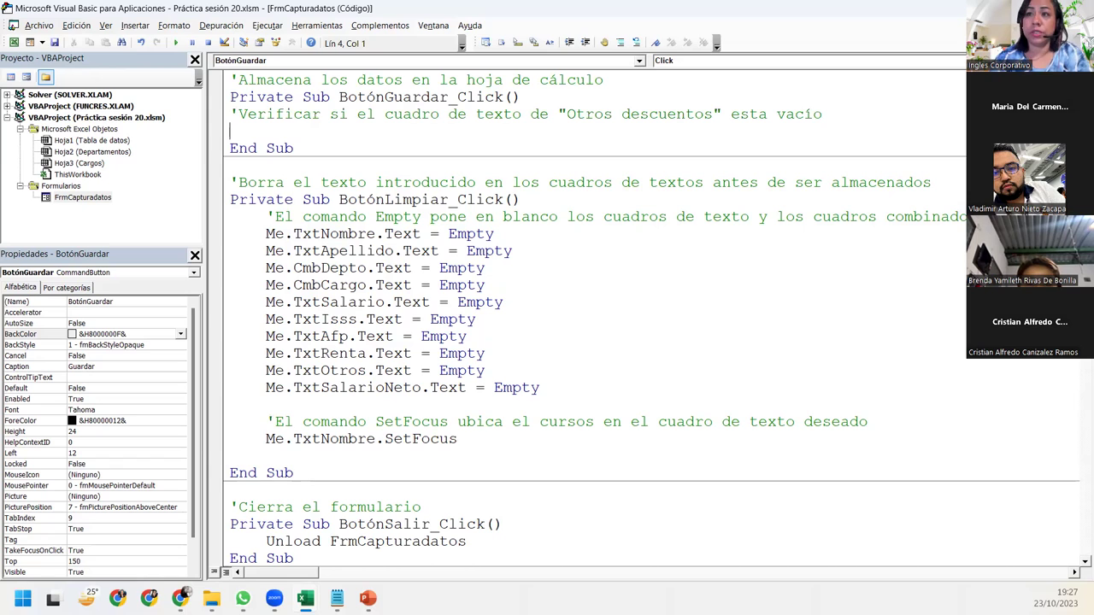
Step: Write the condition If Me.TxtOtros.Value = "" Then
{"action": "key", "text": "Tab"}
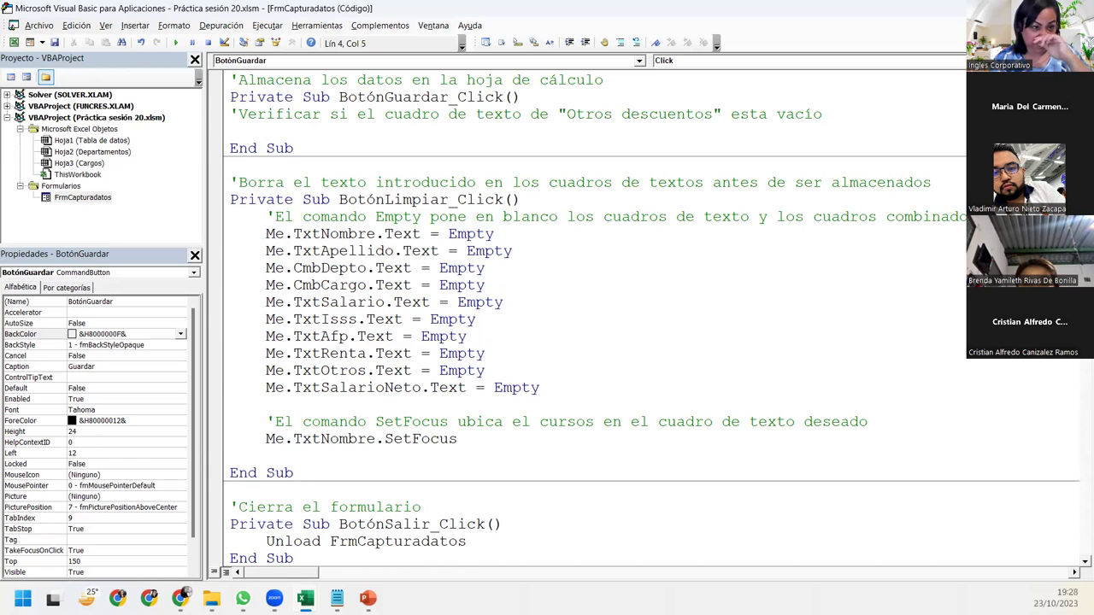
{"action": "key", "text": "ctrl+space"}
{"action": "type", "text": "if"}
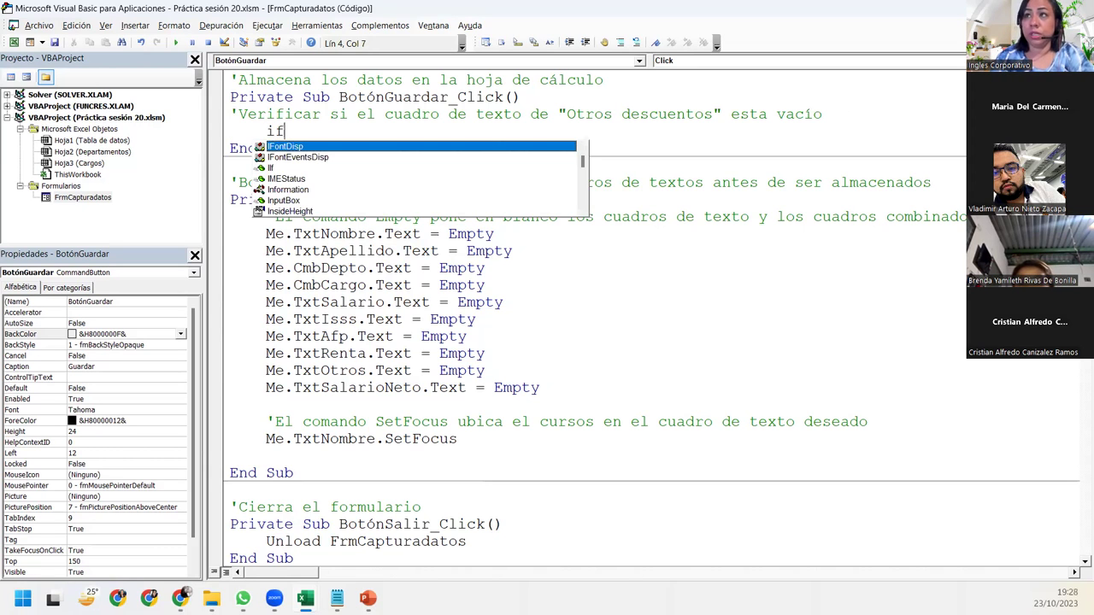
{"action": "key", "text": "Down"}
{"action": "key", "text": "Down"}
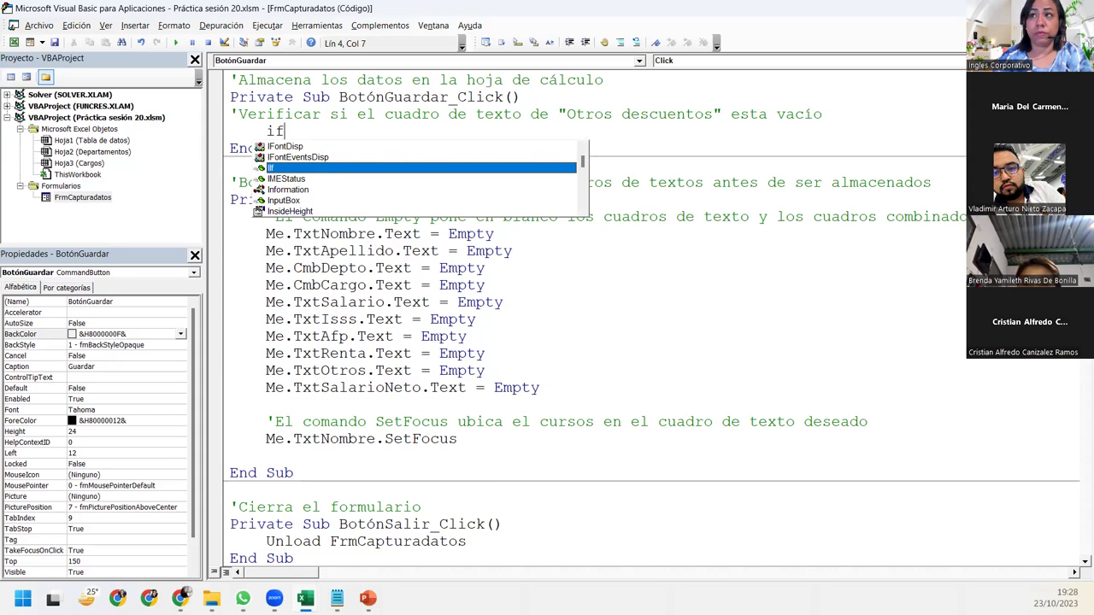
{"action": "key", "text": "Up"}
{"action": "key", "text": "Up"}
{"action": "key", "text": "Up"}
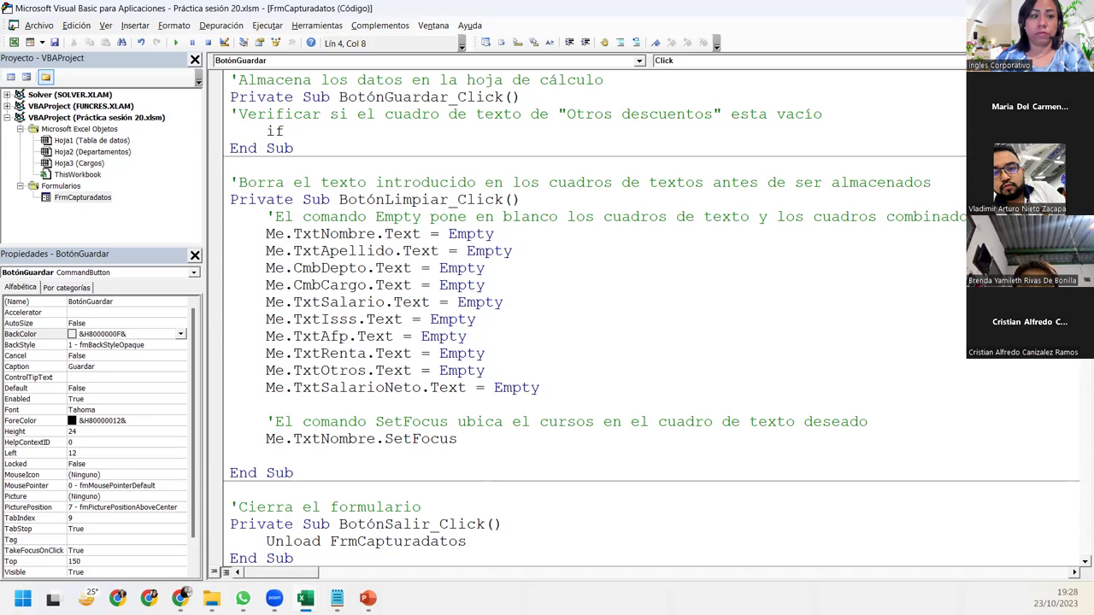
{"action": "key", "text": "ctrl+space"}
{"action": "type", "text": "t"}
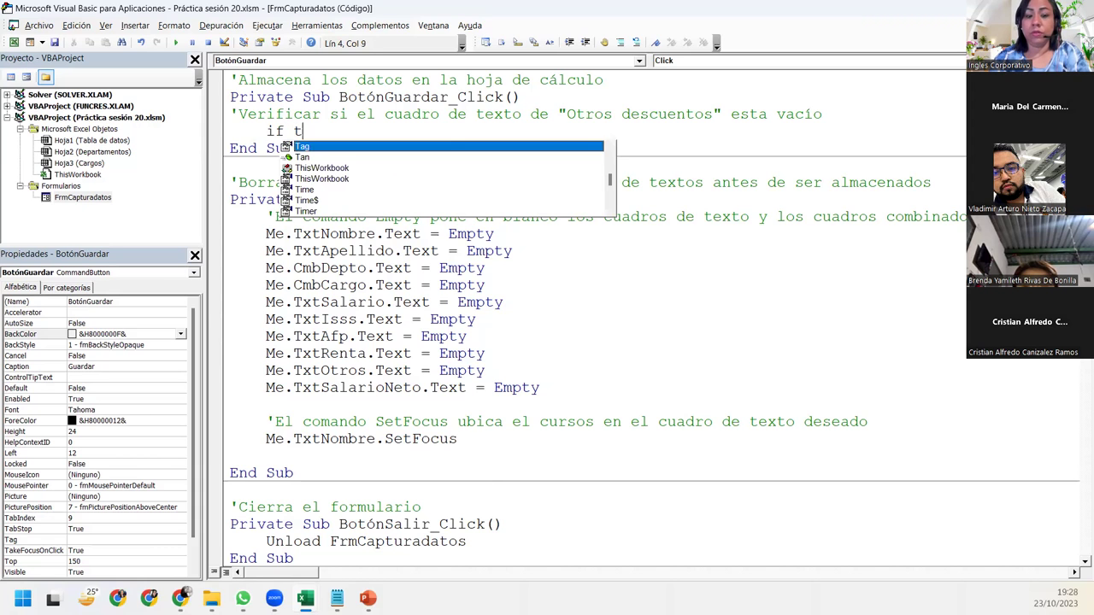
{"action": "key", "text": "BackSpace"}
{"action": "type", "text": "Me.te"}
{"action": "key", "text": "BackSpace"}
{"action": "type", "text": "x"}
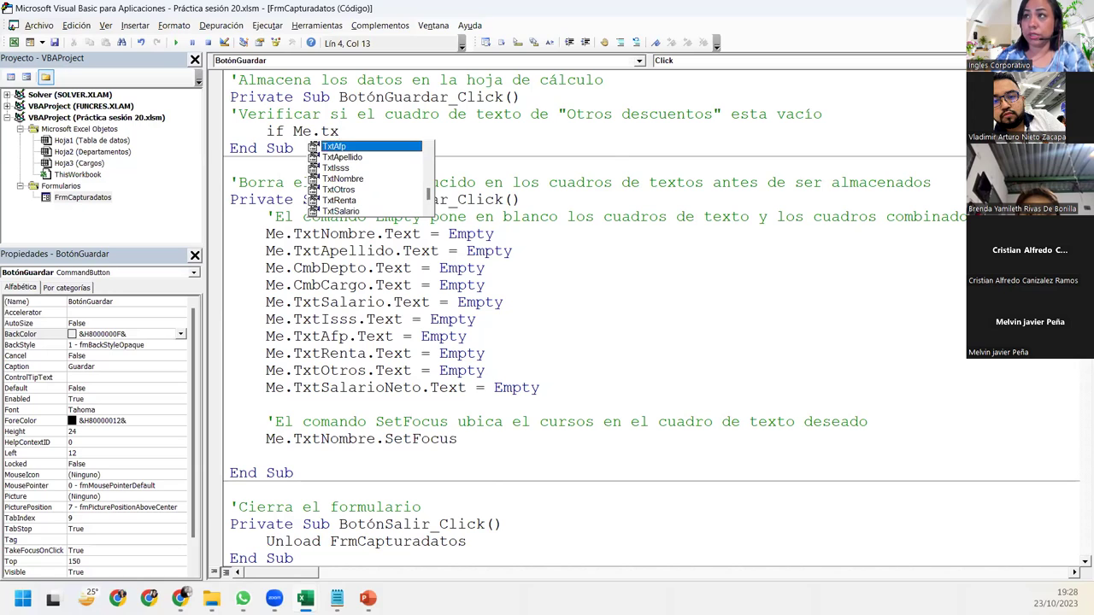
{"action": "key", "text": "Down"}
{"action": "key", "text": "Down"}
{"action": "key", "text": "Down"}
{"action": "key", "text": "Down"}
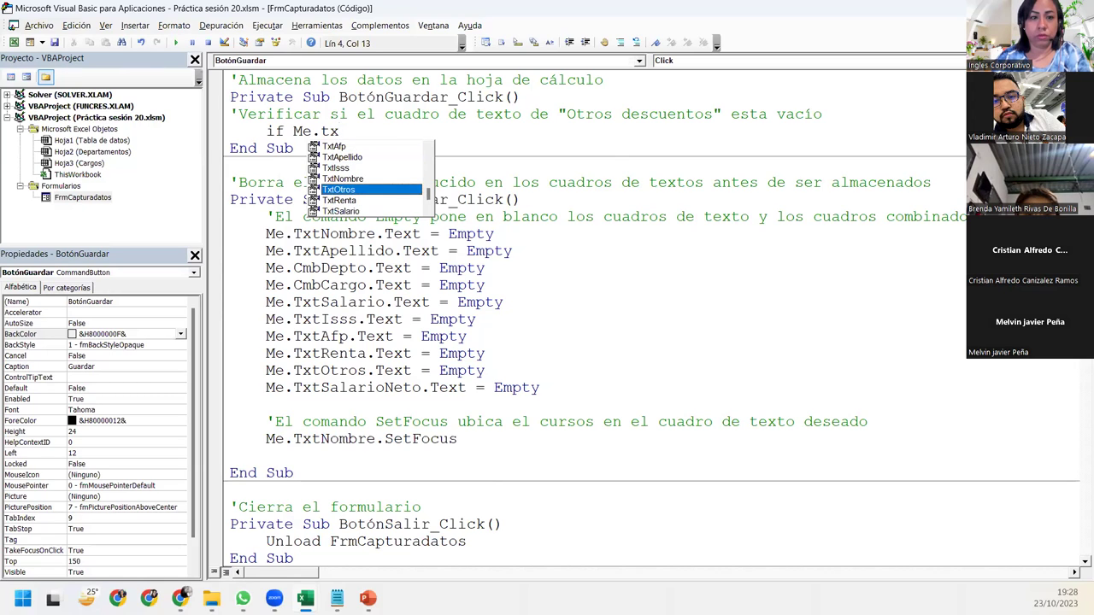
{"action": "type", "text": ".va"}
{"action": "key", "text": "BackSpace"}
{"action": "key", "text": "BackSpace"}
{"action": "type", "text": "value"}
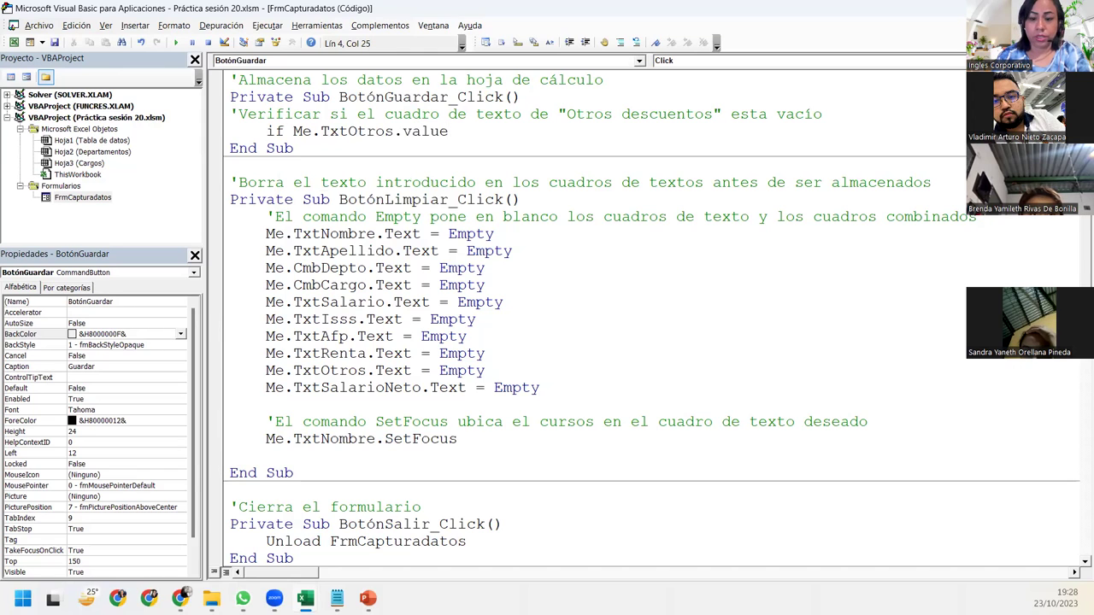
{"action": "type", "text": " = "}
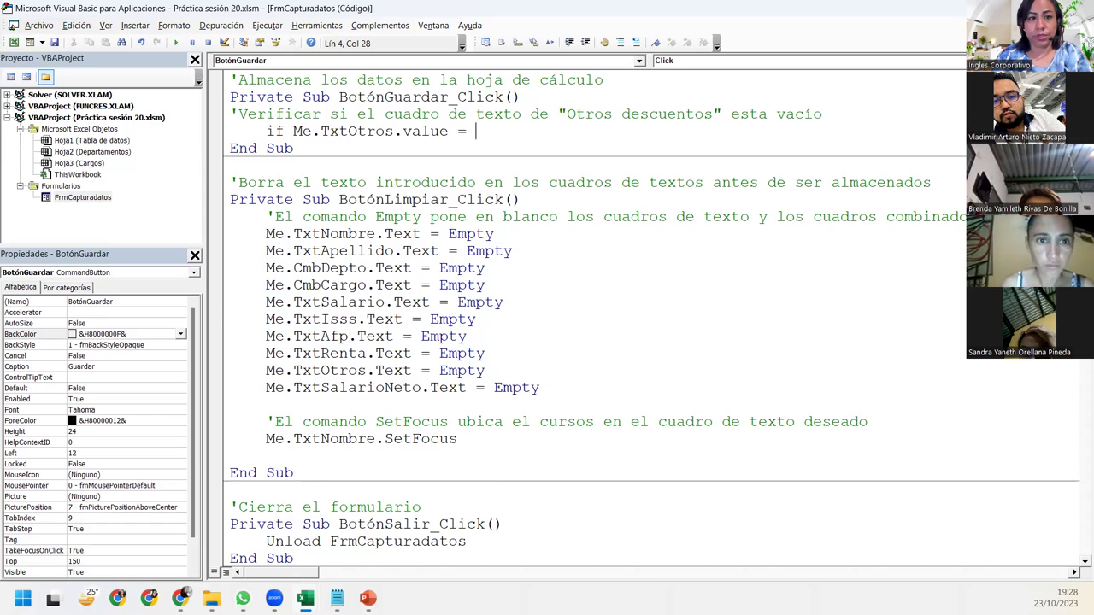
{"action": "type", "text": "\"\""}
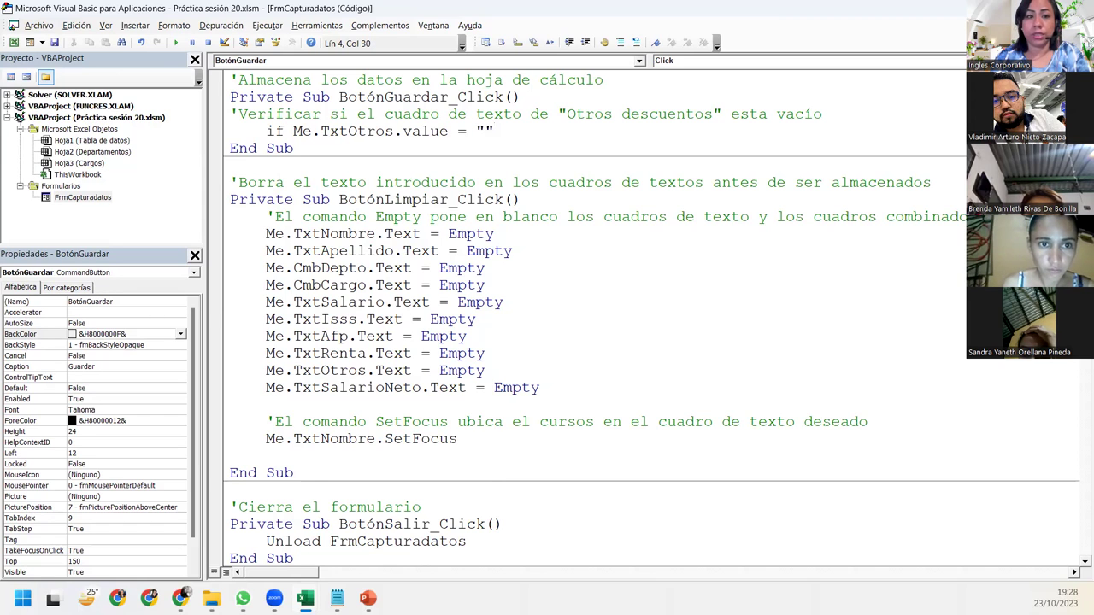
{"action": "type", "text": " then"}
{"action": "key", "text": "Return"}
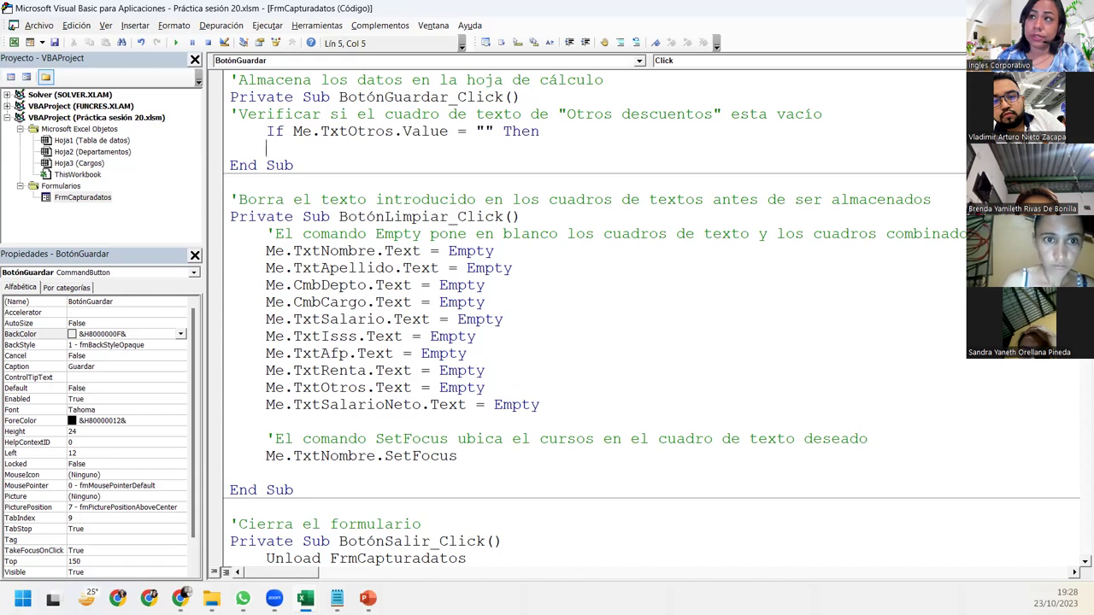
Step: Add MsgBox "Si no tiene otros descuentos, debe poner 0", vbInformation inside the If
{"action": "key", "text": "Tab"}
{"action": "key", "text": "ctrl+space"}
{"action": "type", "text": "msg"}
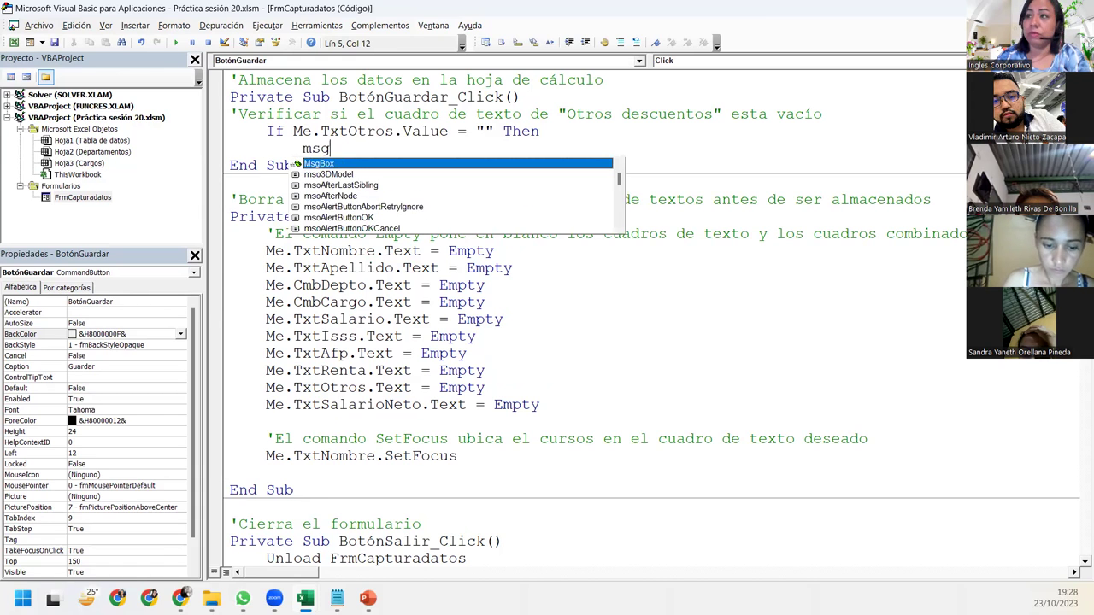
{"action": "key", "text": "Tab"}
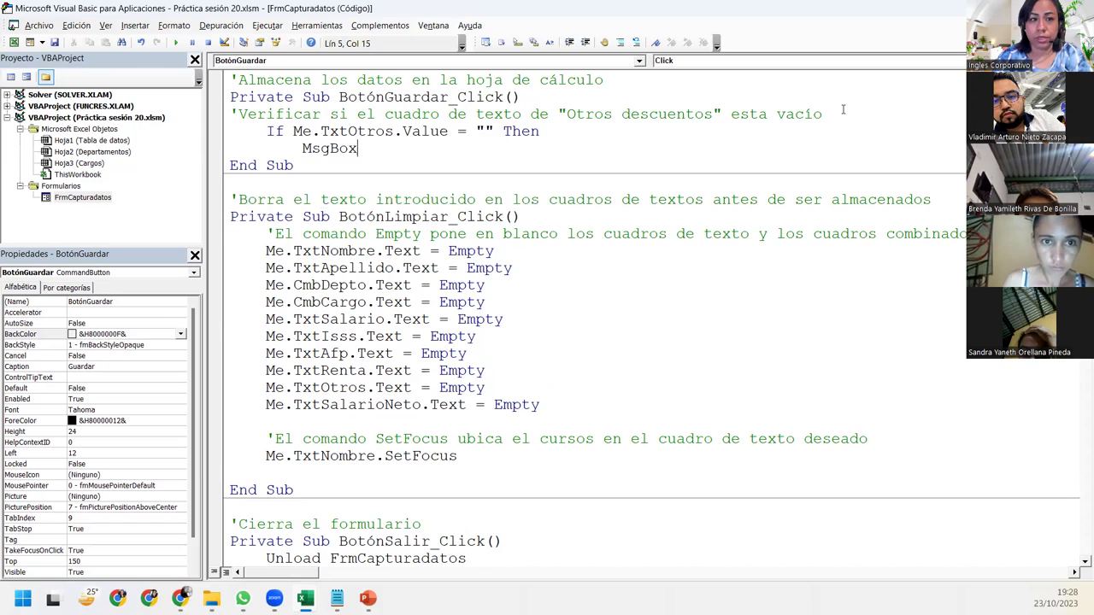
{"action": "type", "text": "\"Si no tiene otros descuentos, debe poner 0\""}
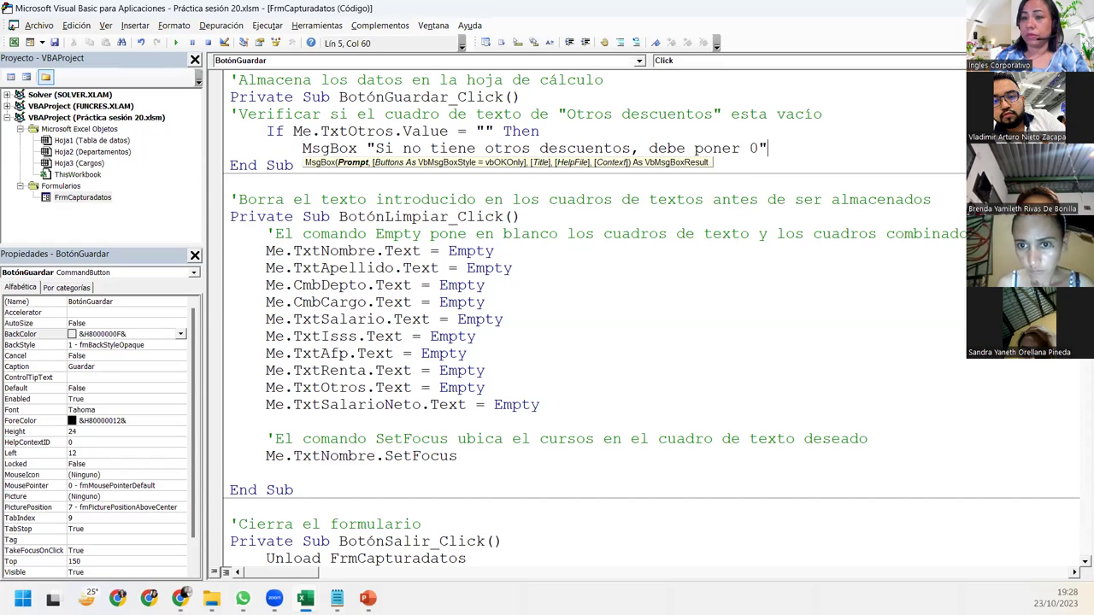
{"action": "type", "text": ", "}
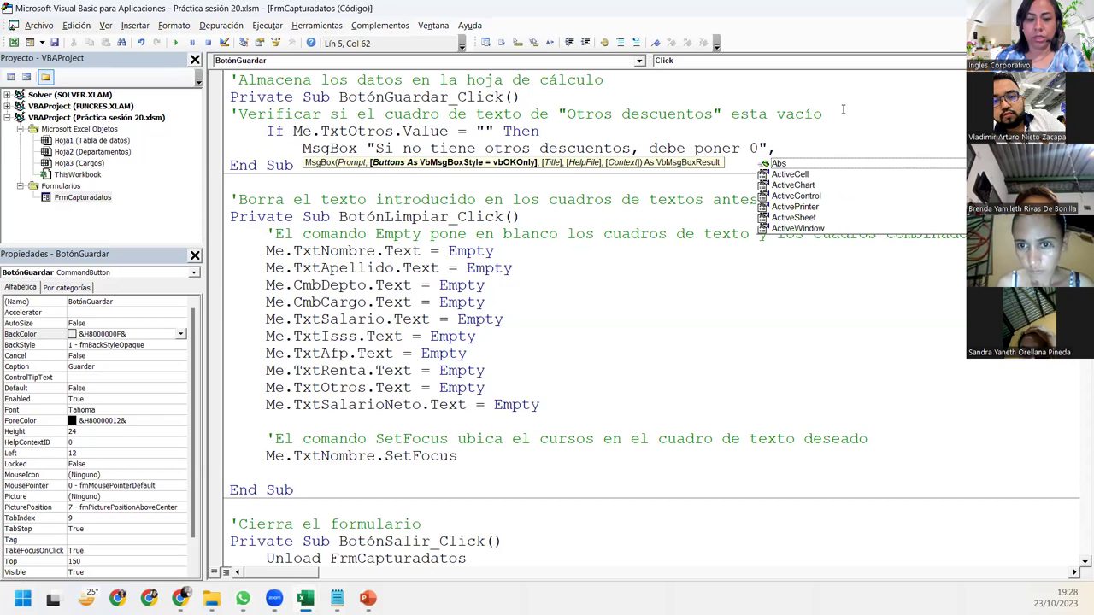
{"action": "type", "text": "vb"}
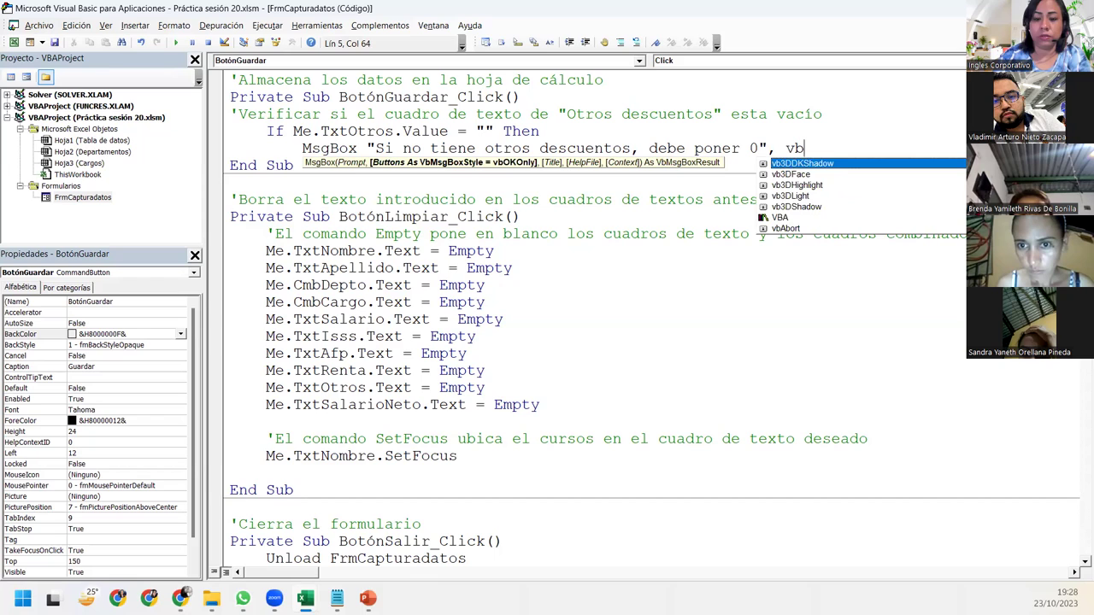
{"action": "type", "text": "in"}
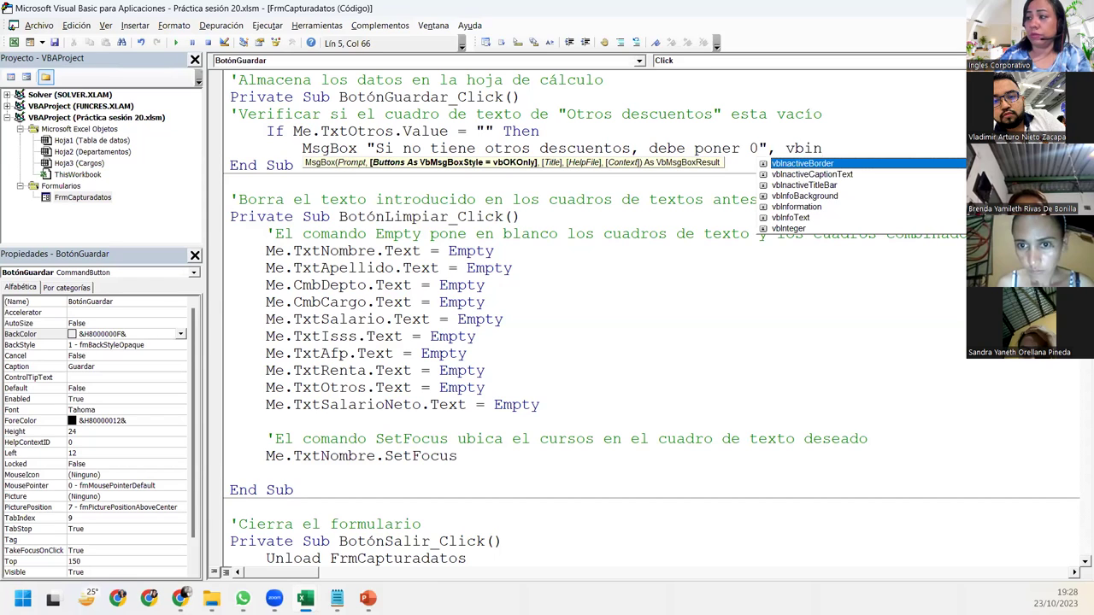
{"action": "type", "text": "formatio"}
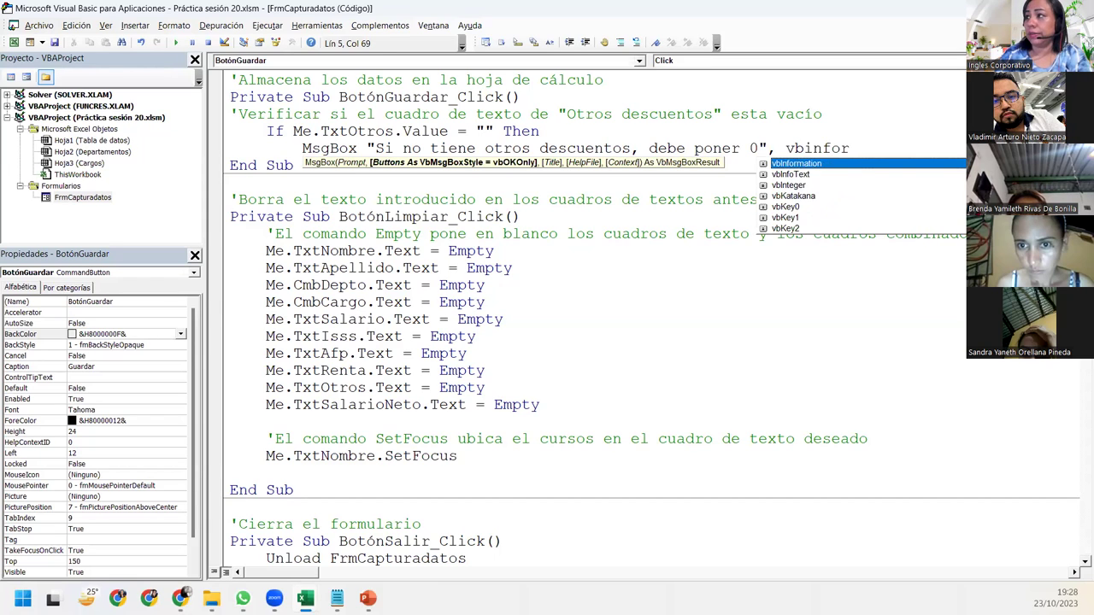
{"action": "key", "text": "Tab"}
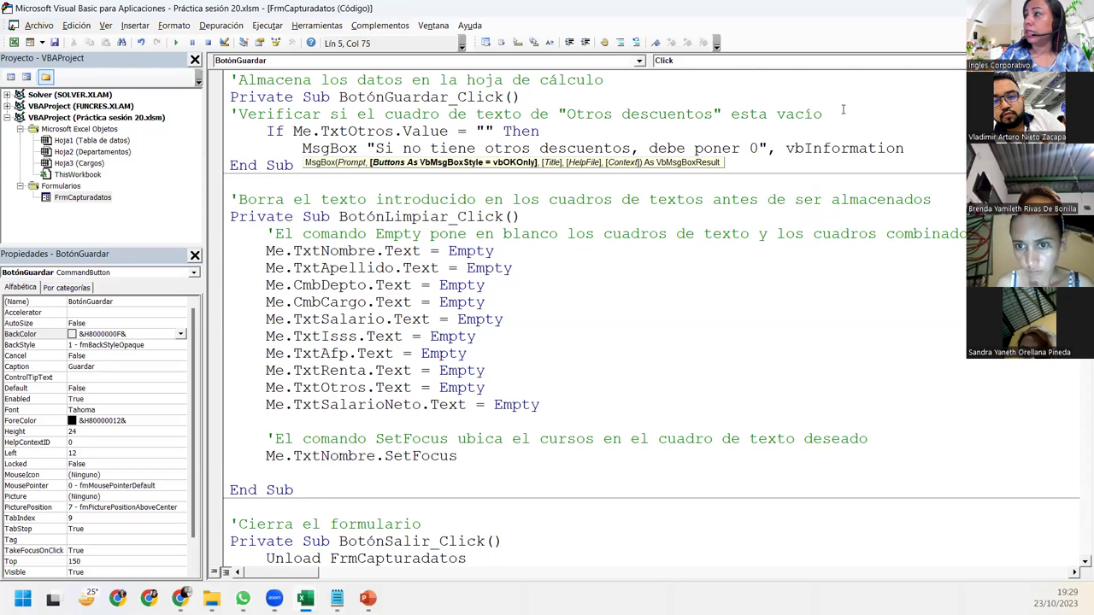
{"action": "key", "text": "Return"}
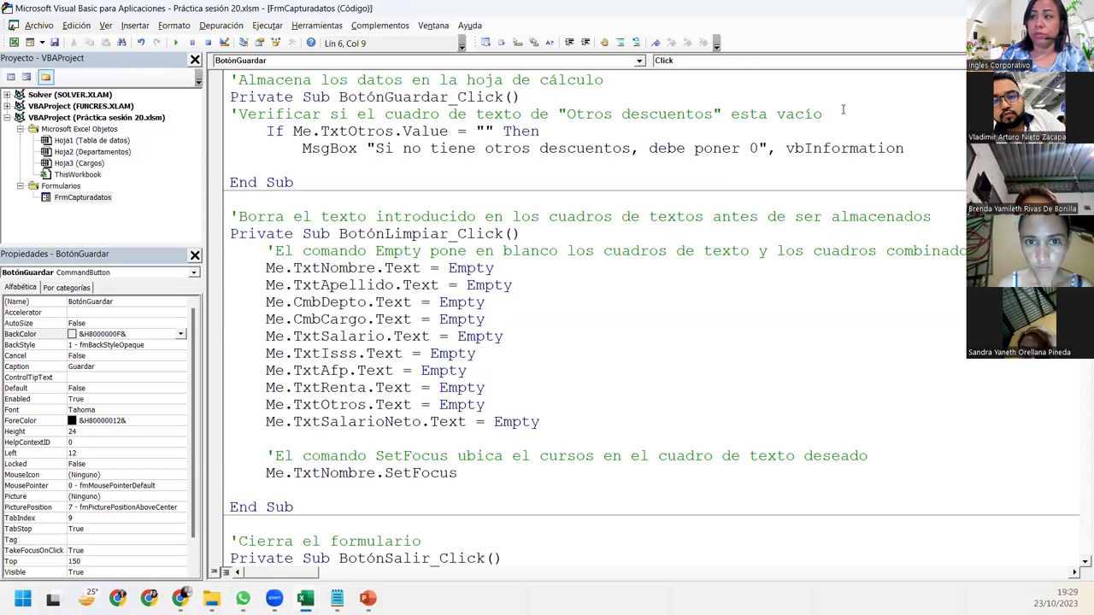
Step: Add Exit Sub and End If below the MsgBox line
{"action": "key", "text": "BackSpace"}
{"action": "type", "text": "Exit Sub"}
{"action": "key", "text": "Return"}
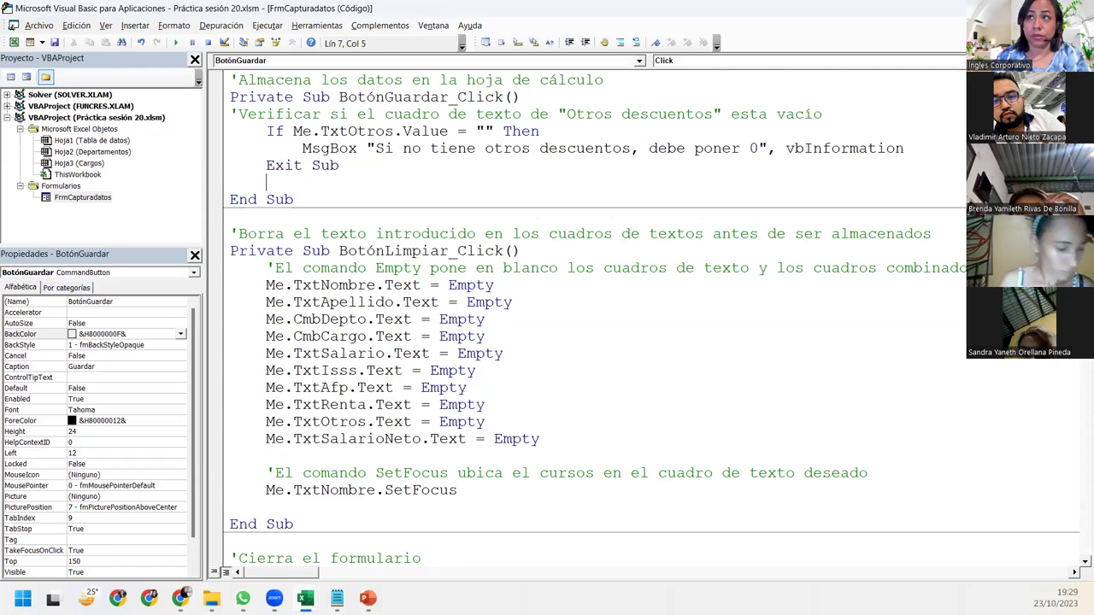
{"action": "type", "text": "End If"}
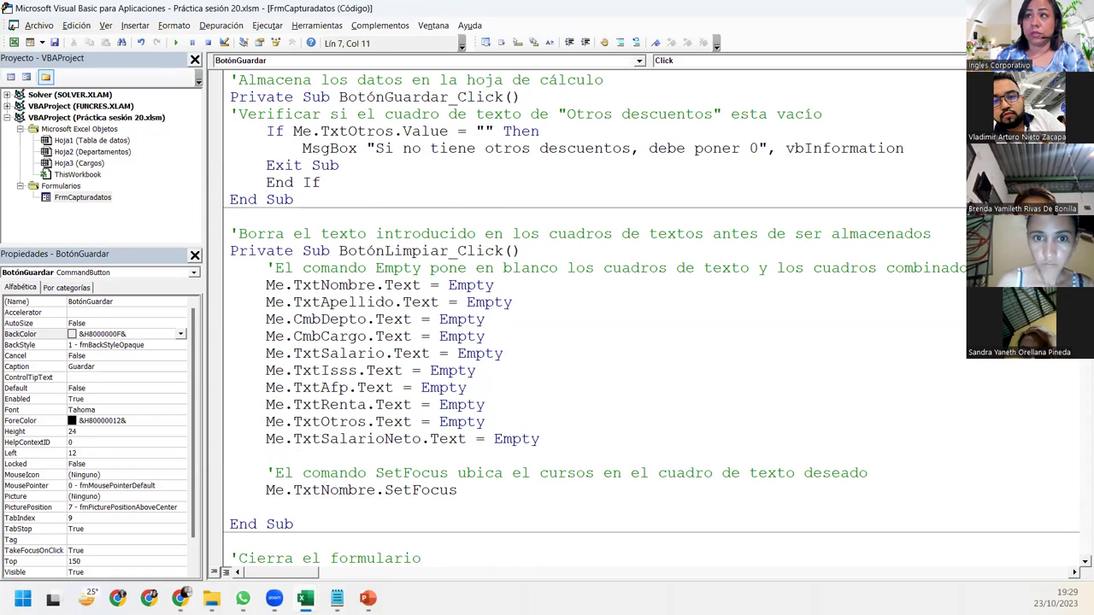
{"action": "key", "text": "Return"}
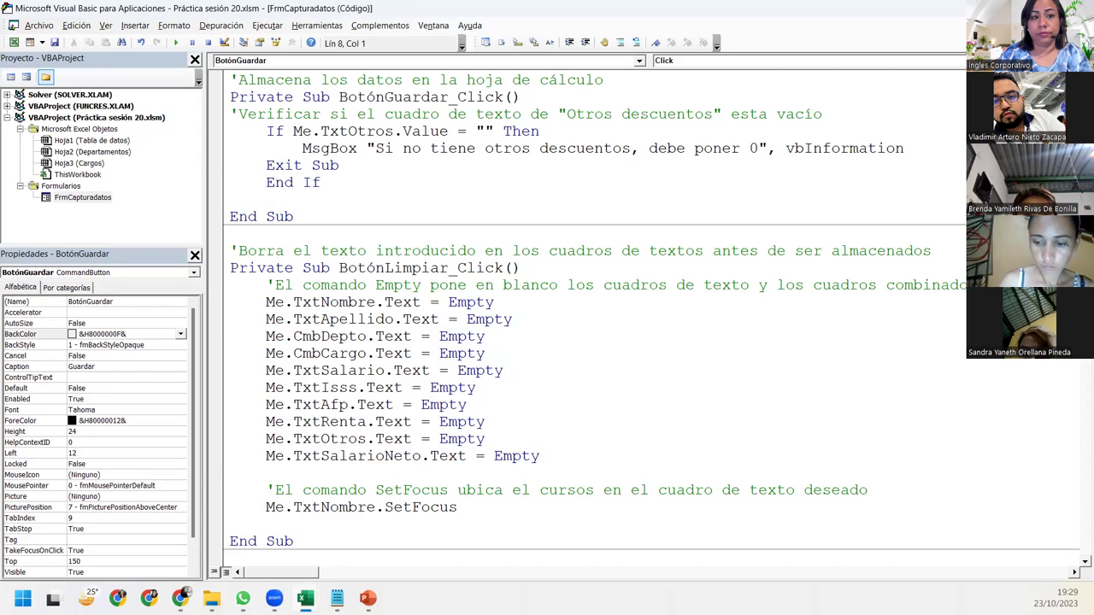
Step: Write a comment explaining that the variable "Registro" takes a numeric value
{"action": "type", "text": "'Declaramos la varibal"}
{"action": "key", "text": "BackSpace"}
{"action": "key", "text": "BackSpace"}
{"action": "type", "text": "le \"RegistroW"}
{"action": "key", "text": "BackSpace"}
{"action": "type", "text": "\" qu"}
{"action": "type", "text": "e toma el"}
{"action": "key", "text": "BackSpace"}
{"action": "key", "text": "BackSpace"}
{"action": "type", "text": "un valor no"}
{"action": "key", "text": "BackSpace"}
{"action": "type", "text": "umérico"}
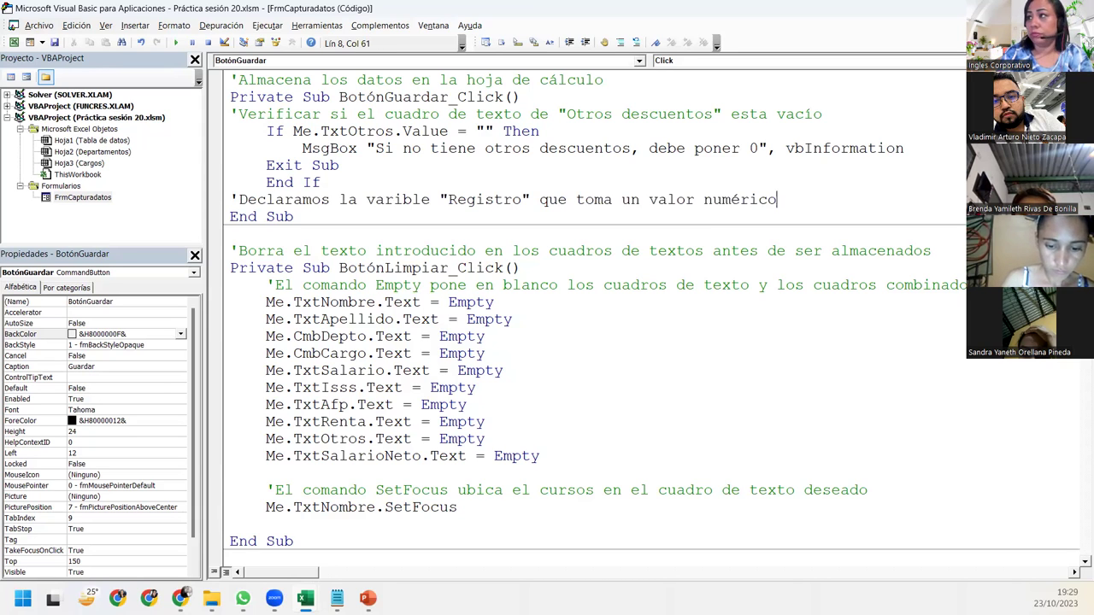
Step: Add an indented line below the comment declaring Dim Registro As Integer
{"action": "key", "text": "Return"}
{"action": "key", "text": "Tab"}
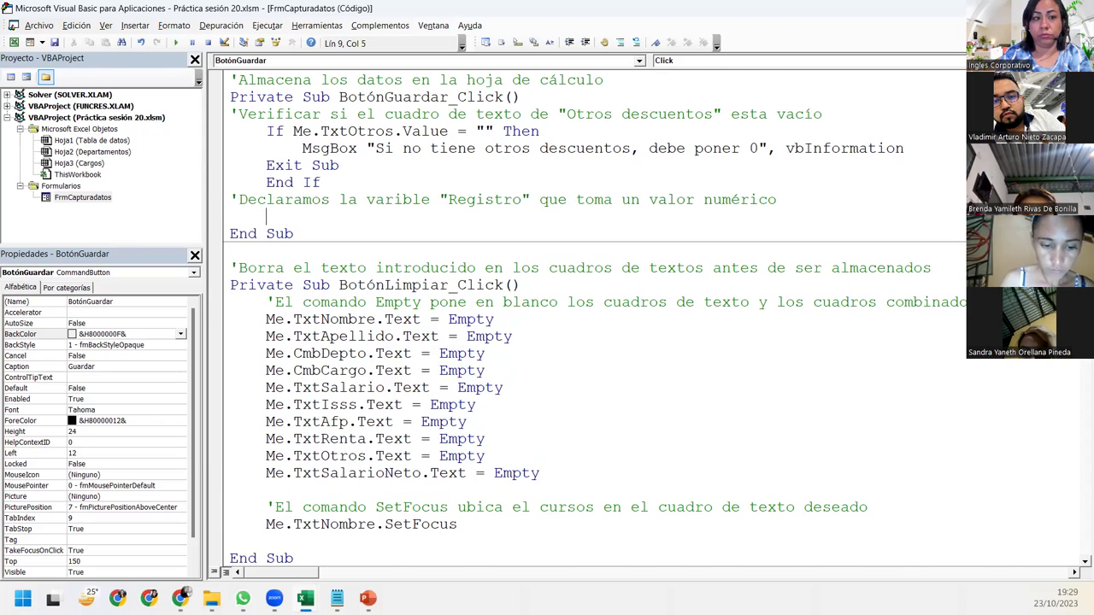
{"action": "key", "text": "ctrl+space"}
{"action": "type", "text": "dim"}
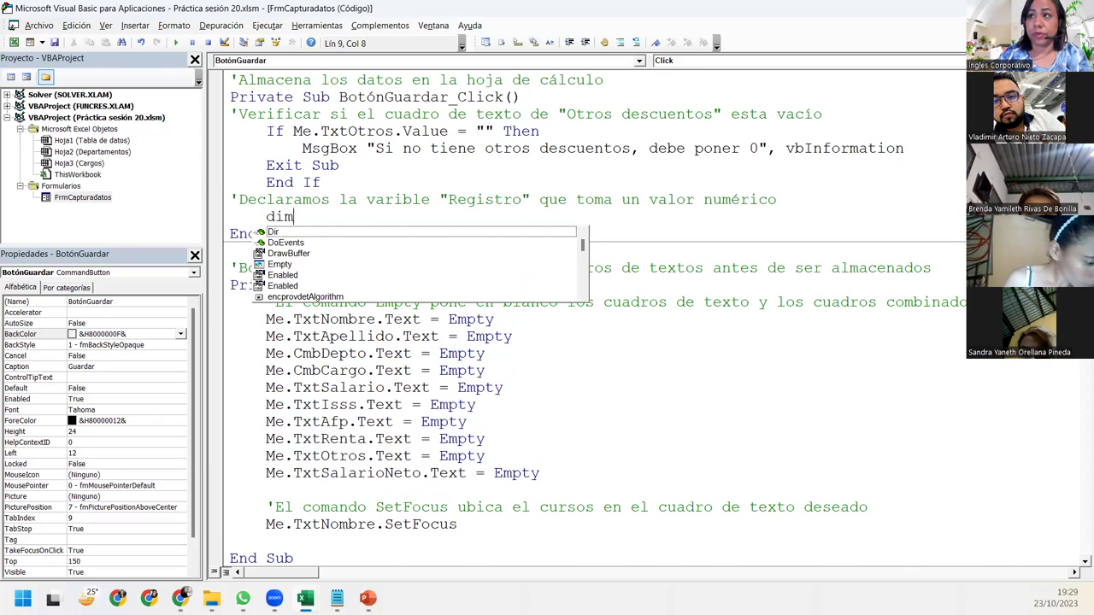
{"action": "key", "text": "Tab"}
{"action": "key", "text": "BackSpace"}
{"action": "type", "text": "m"}
{"action": "key", "text": "ctrl+space"}
{"action": "type", "text": "registro"}
{"action": "key", "text": "Escape"}
{"action": "key", "text": "BackSpace"}
{"action": "key", "text": "BackSpace"}
{"action": "key", "text": "BackSpace"}
{"action": "key", "text": "BackSpace"}
{"action": "key", "text": "BackSpace"}
{"action": "key", "text": "BackSpace"}
{"action": "key", "text": "BackSpace"}
{"action": "type", "text": "Registro"}
{"action": "type", "text": "a"}
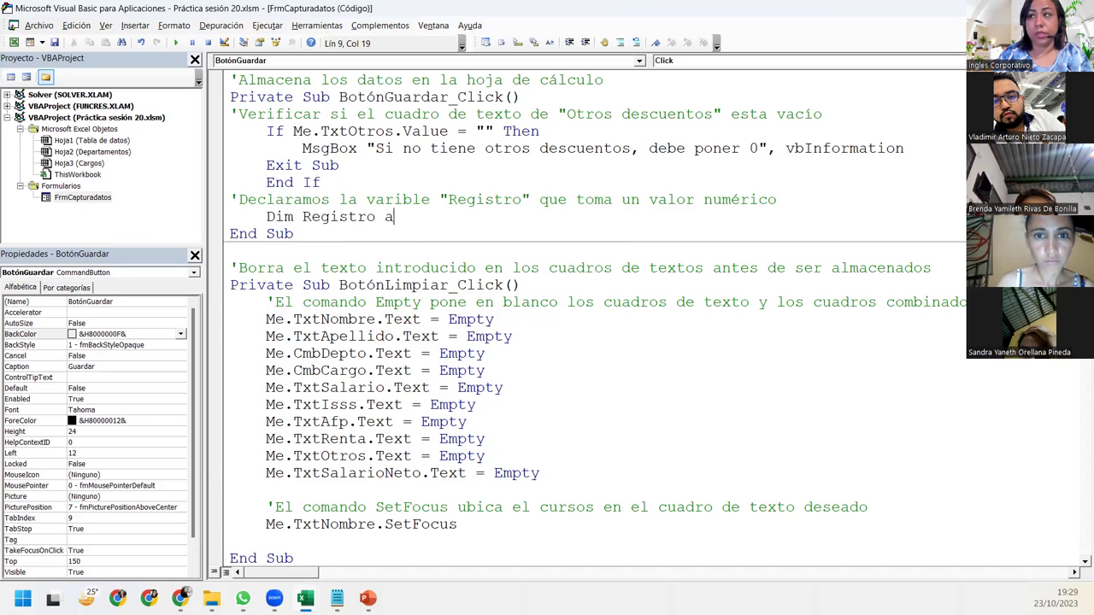
{"action": "type", "text": "s Inte"}
{"action": "key", "text": "Tab"}
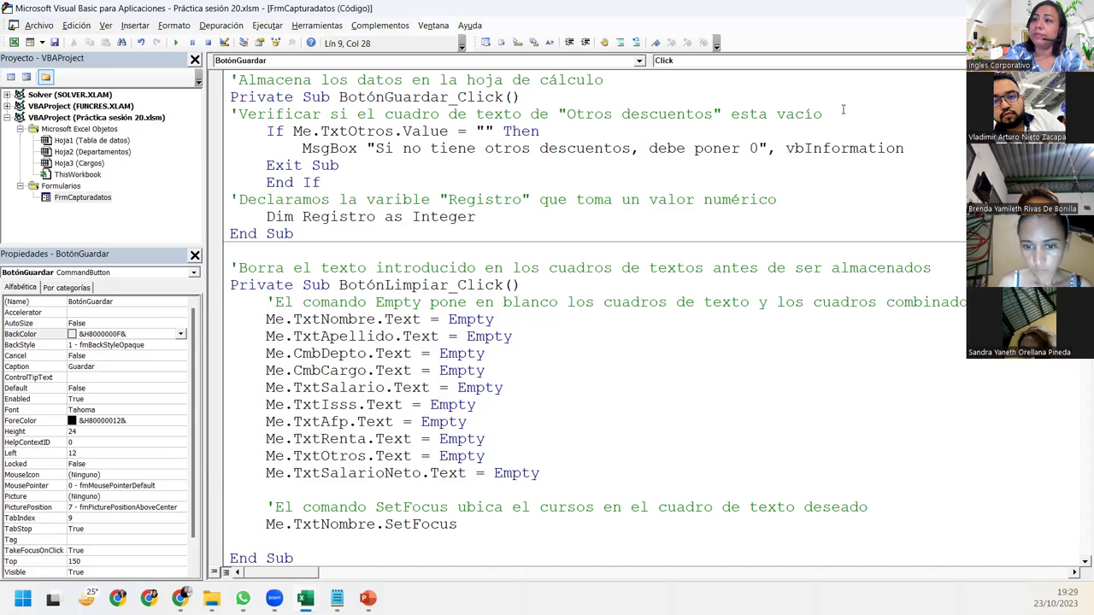
Step: Insert blank lines around the comment and declaration, separating them from End If and End Sub
{"action": "key", "text": "Return"}
{"action": "key", "text": "Return"}
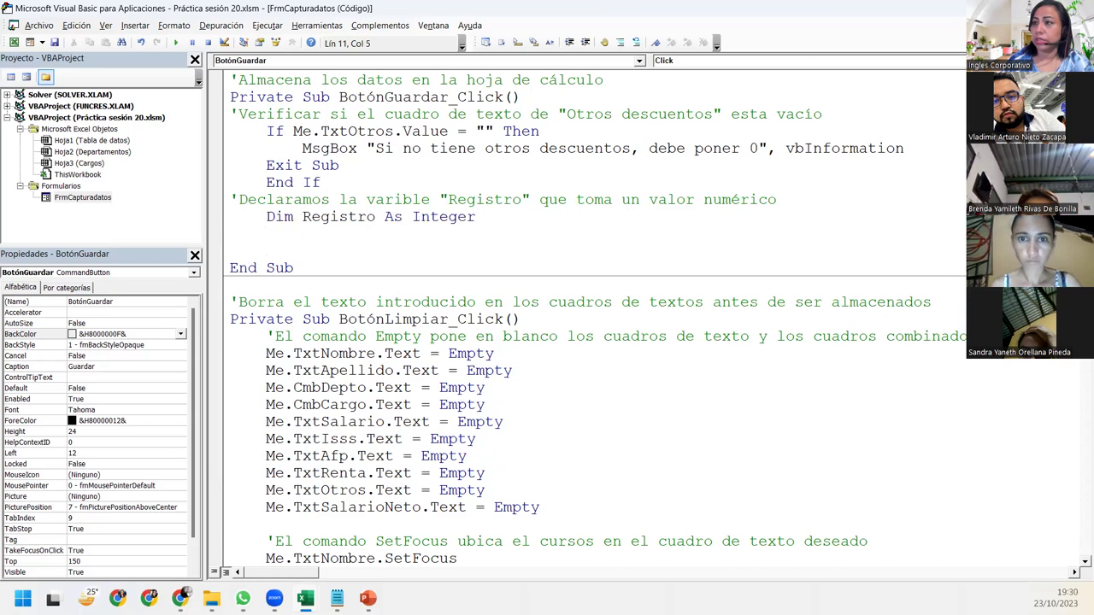
{"action": "left_click", "coordinate": [232, 197]}
{"action": "key", "text": "Return"}
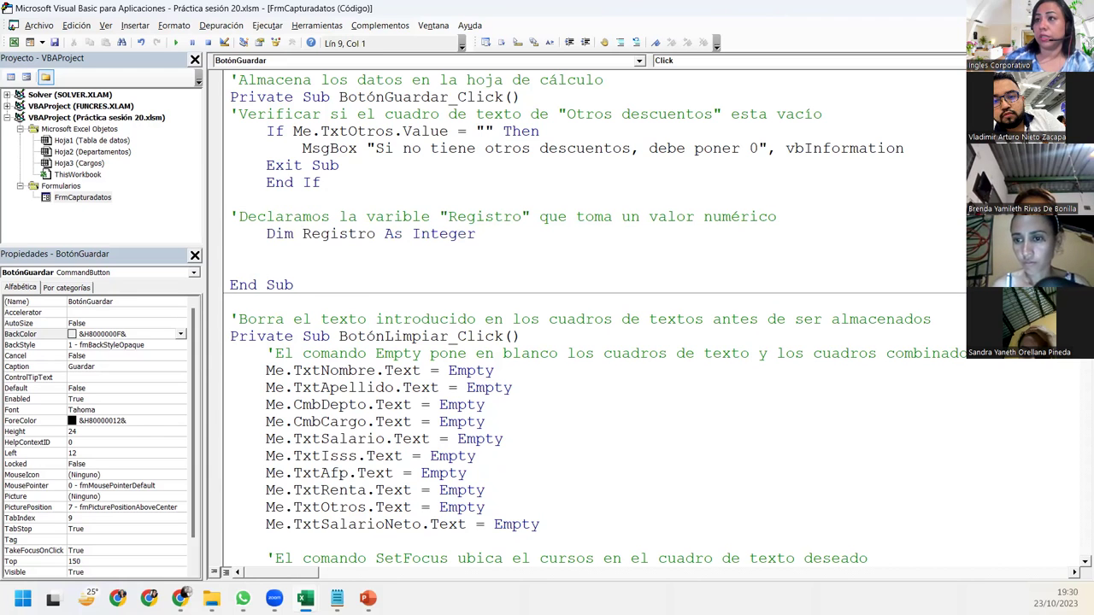
{"action": "left_click", "coordinate": [242, 267]}
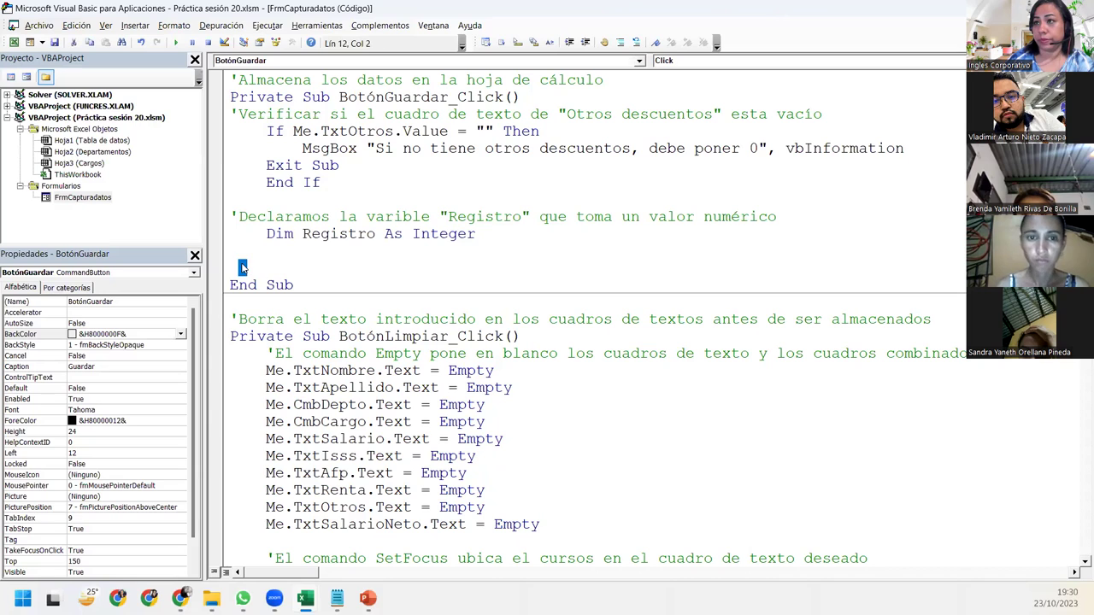
{"action": "left_click", "coordinate": [232, 257]}
{"action": "key", "text": "Down"}
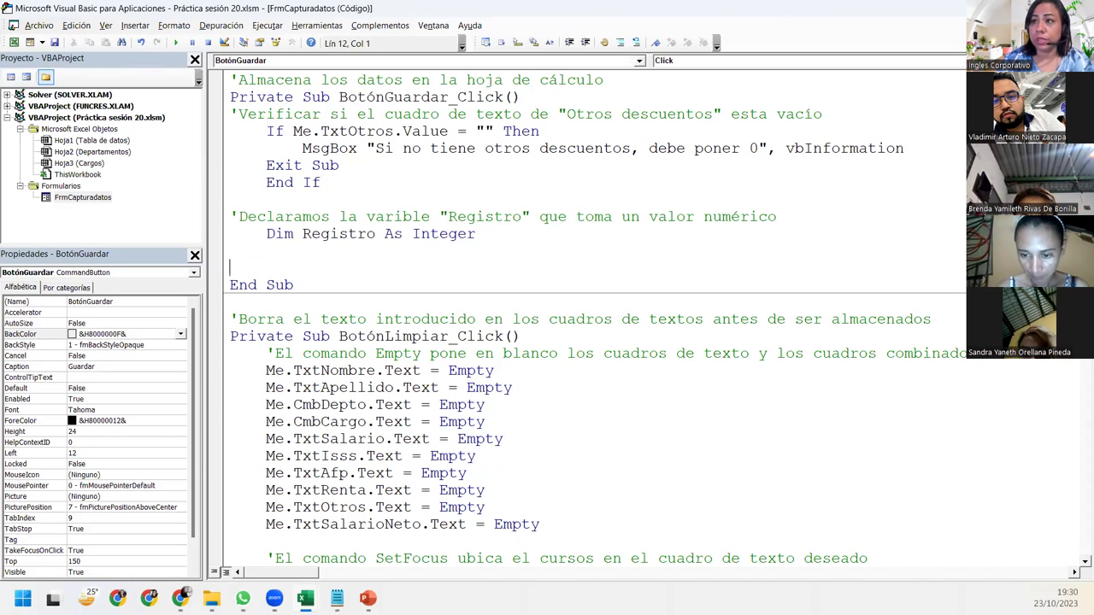
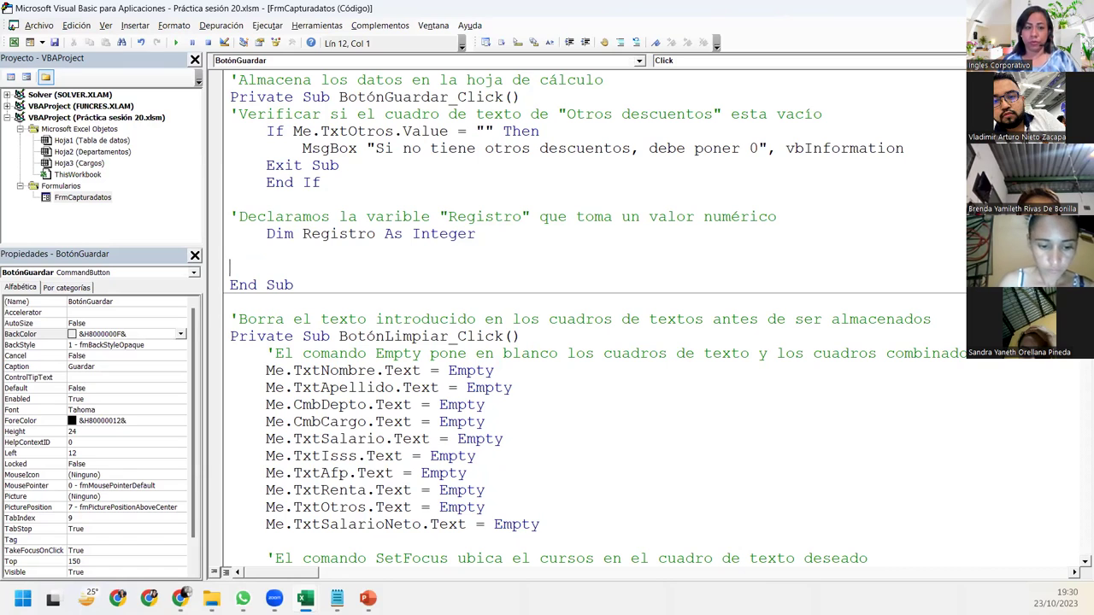
Step: Add the comment 'Busca la celda vacía para agregar el nuevo registro' below Dim Registro
{"action": "type", "text": "'"}
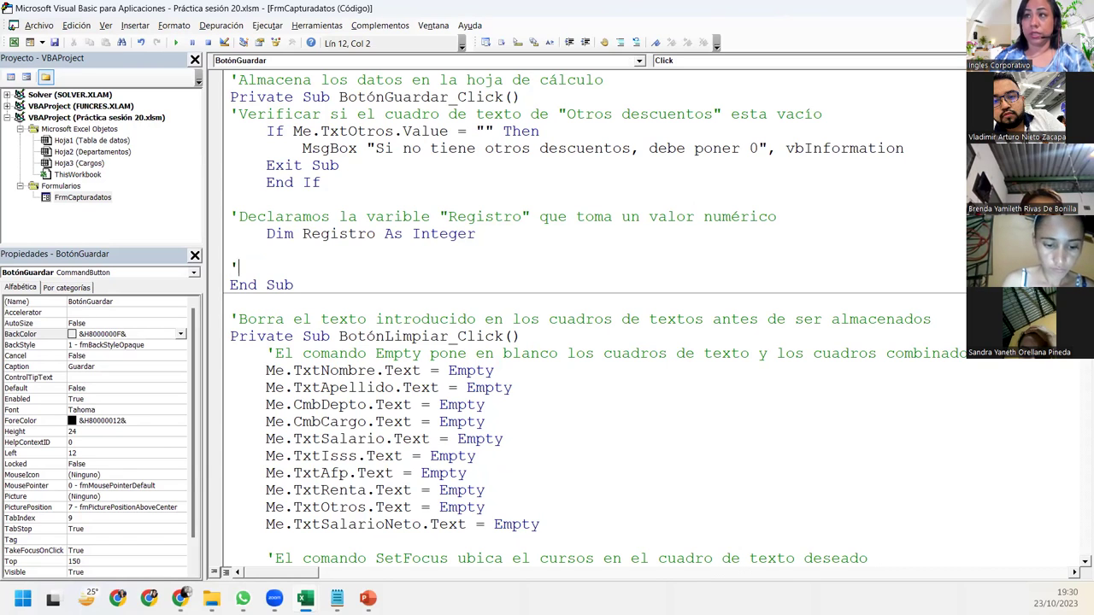
{"action": "type", "text": "Busca la celda vacía para agregar el nuevo registro"}
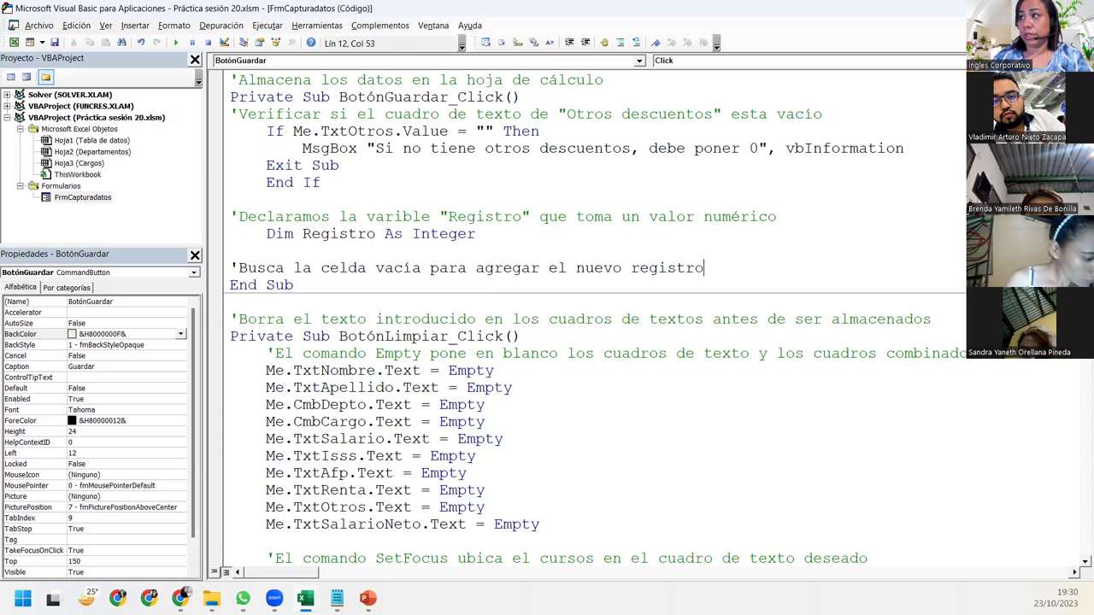
{"action": "key", "text": "Return"}
{"action": "key", "text": "Tab"}
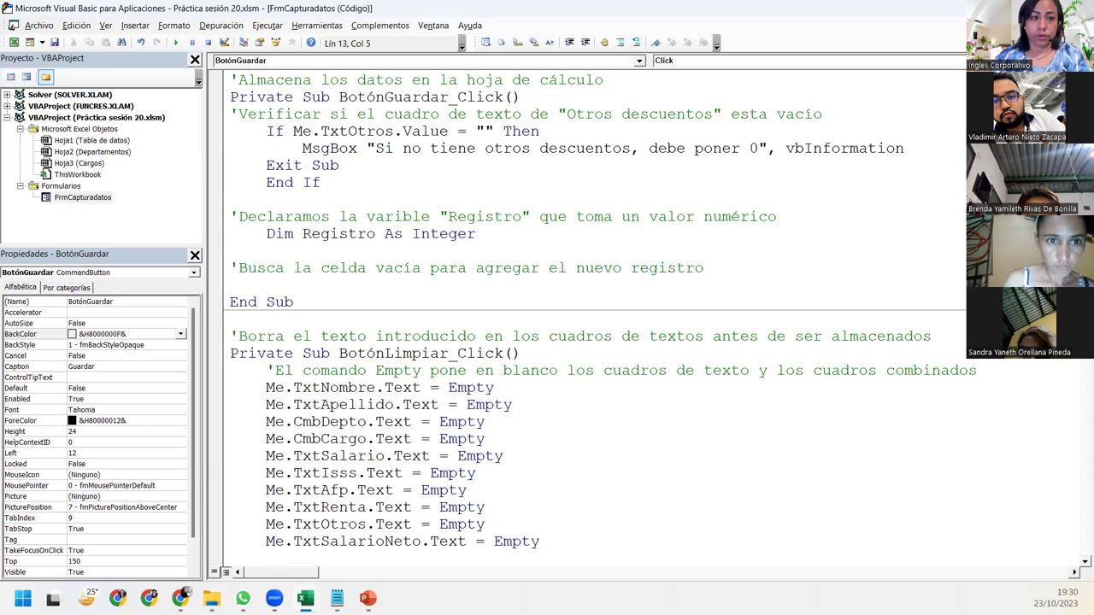
Step: Write Registro = ActiveSheet.Cells(Rows.Count, 1).End(xlUp).Row + 1 on the next line
{"action": "key", "text": "ctrl+space"}
{"action": "type", "text": "regist"}
{"action": "key", "text": "Tab"}
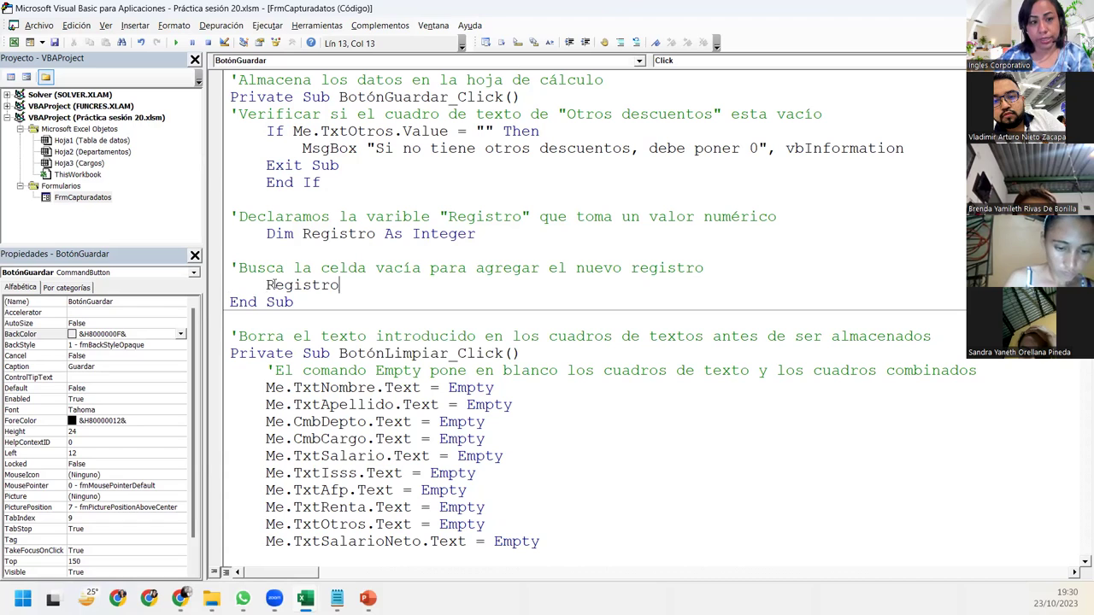
{"action": "type", "text": " ="}
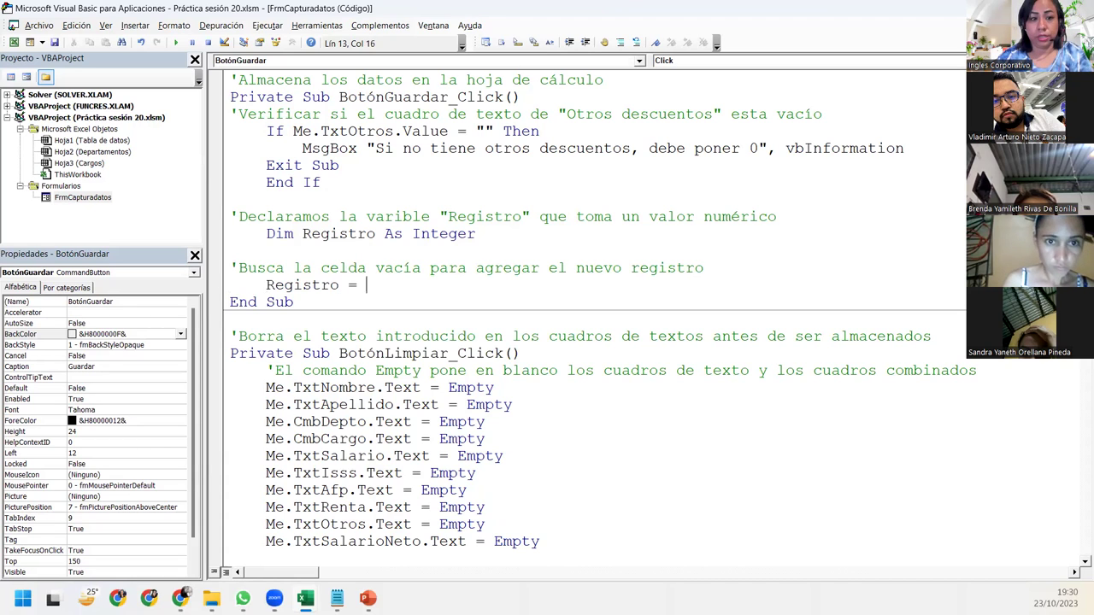
{"action": "key", "text": "ctrl+space"}
{"action": "type", "text": "active"}
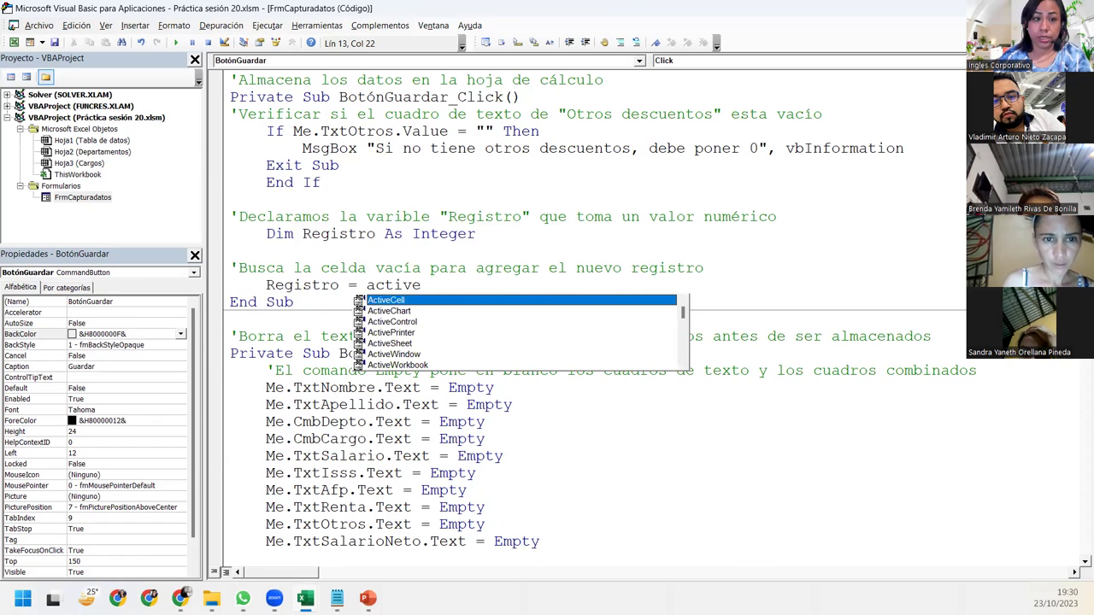
{"action": "type", "text": "she"}
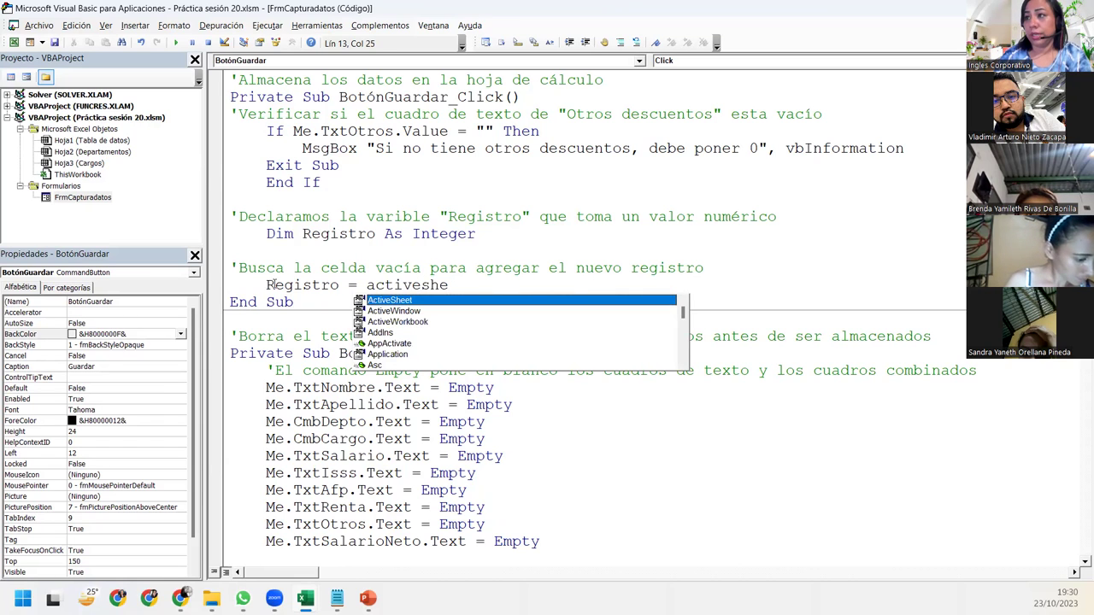
{"action": "key", "text": "Tab"}
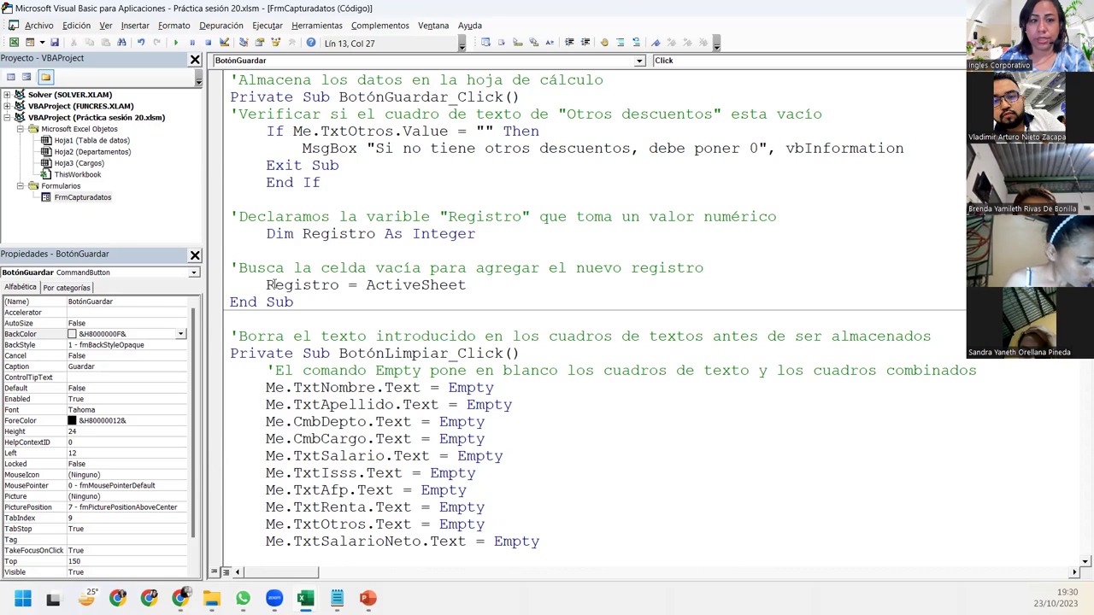
{"action": "type", "text": ".cells"}
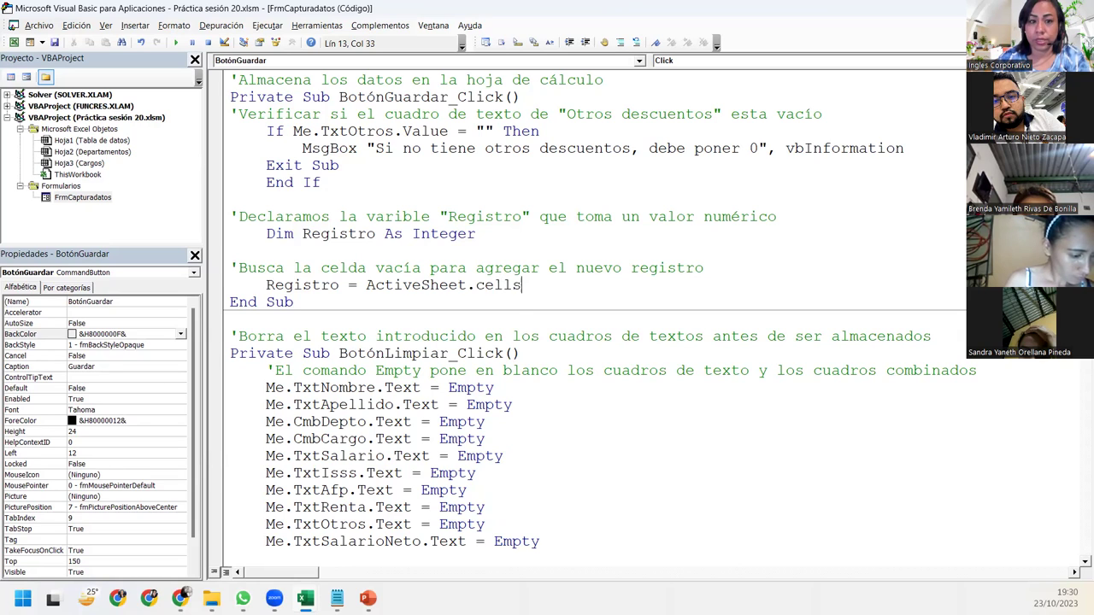
{"action": "type", "text": "("}
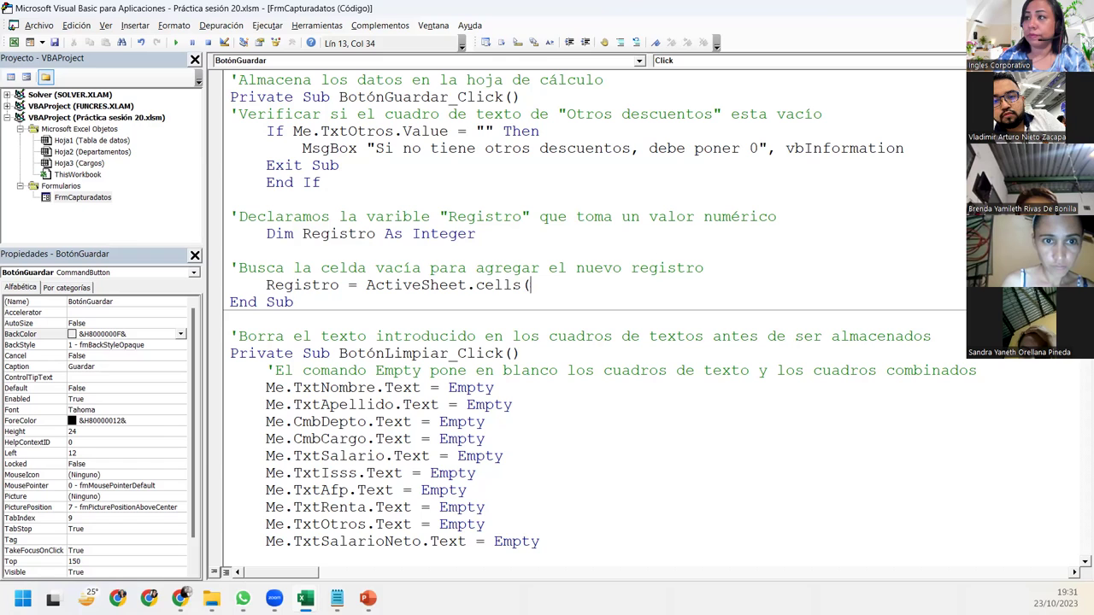
{"action": "type", "text": "row"}
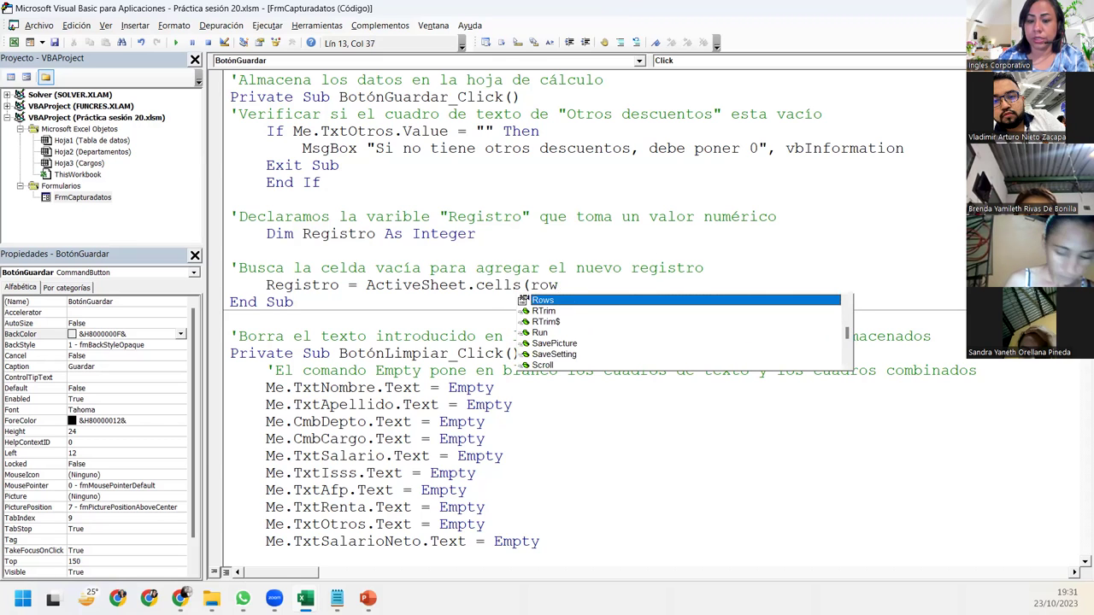
{"action": "type", "text": ".cou"}
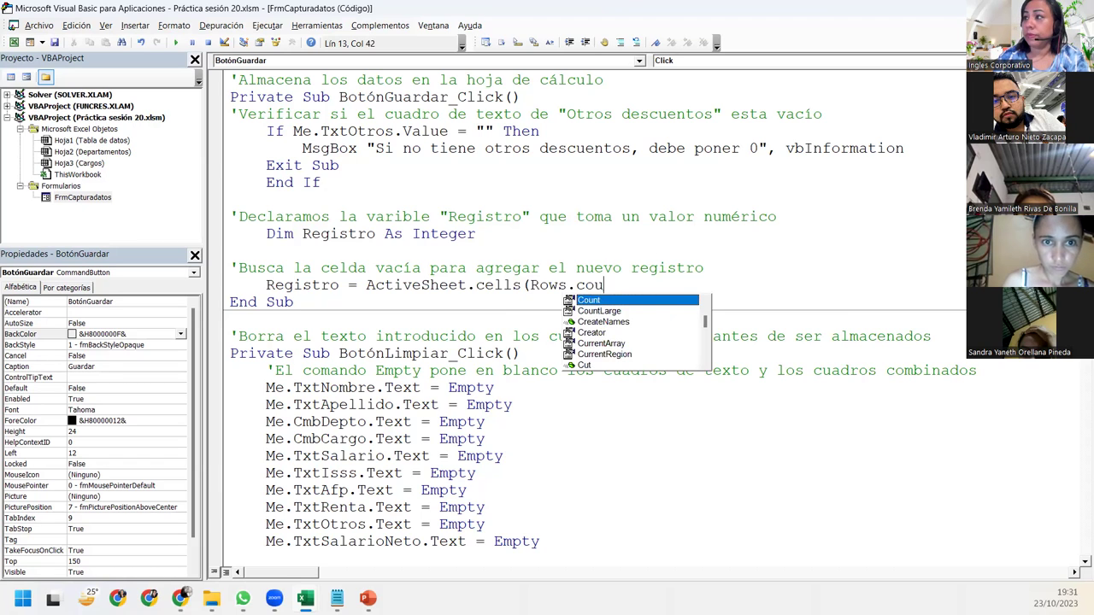
{"action": "type", "text": ","}
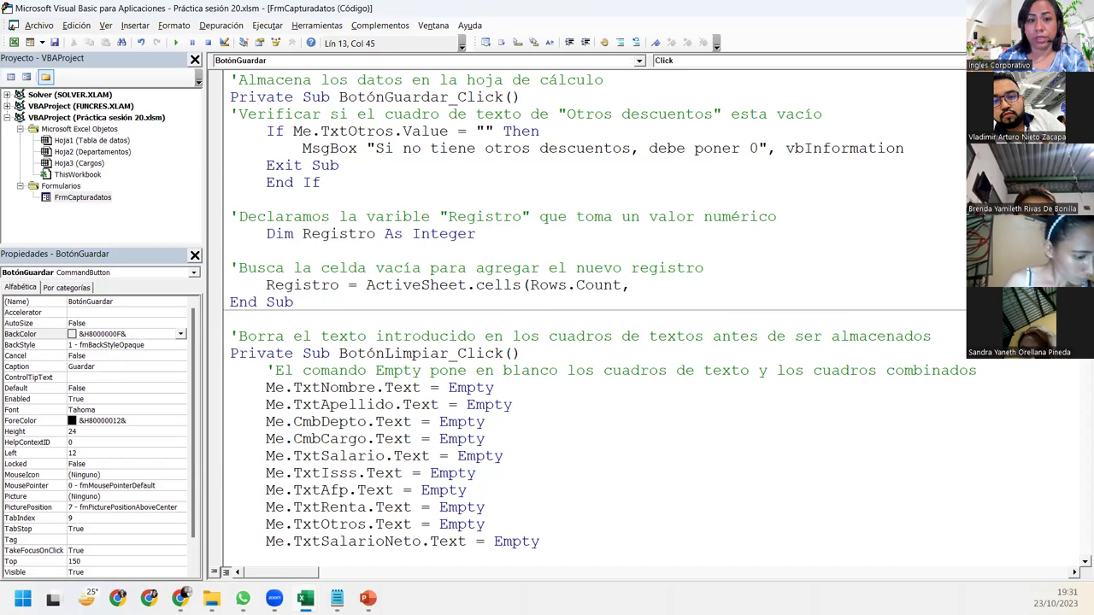
{"action": "type", "text": " 1"}
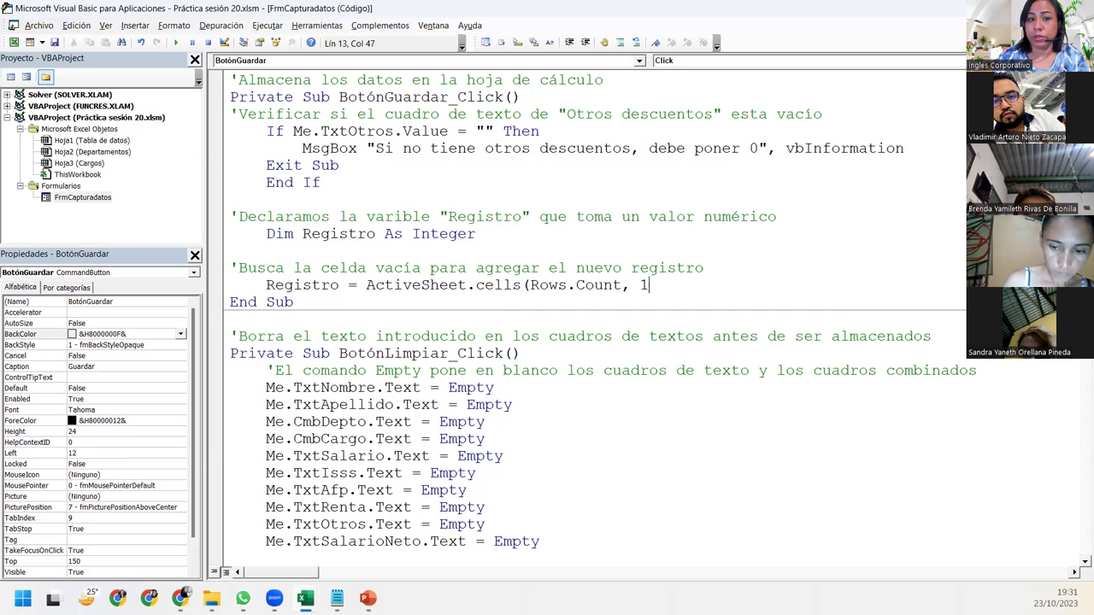
{"action": "type", "text": ").E"}
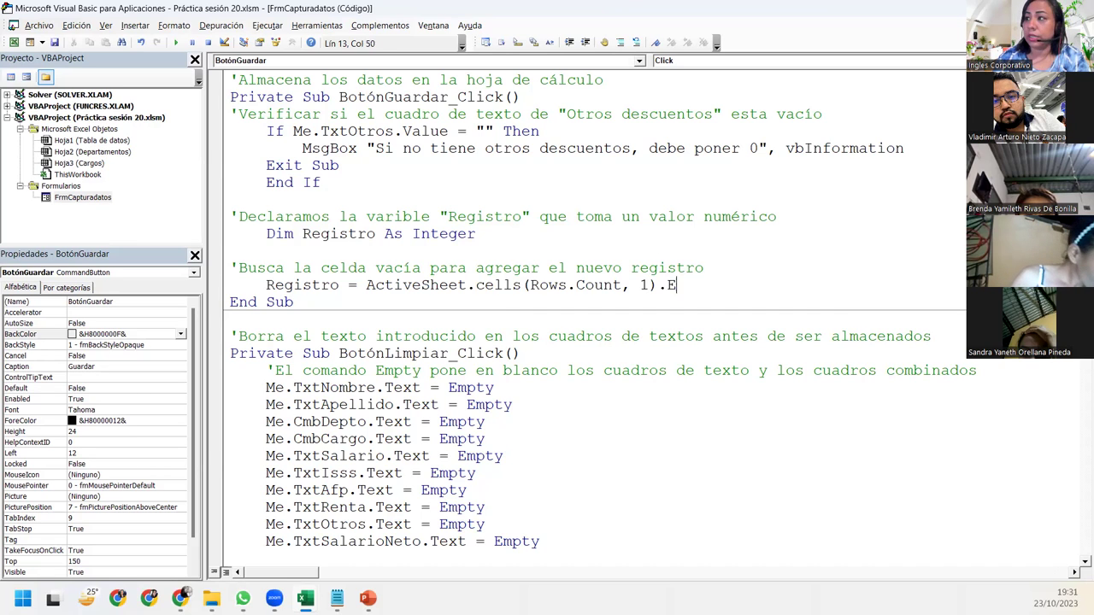
{"action": "type", "text": "nd(x"}
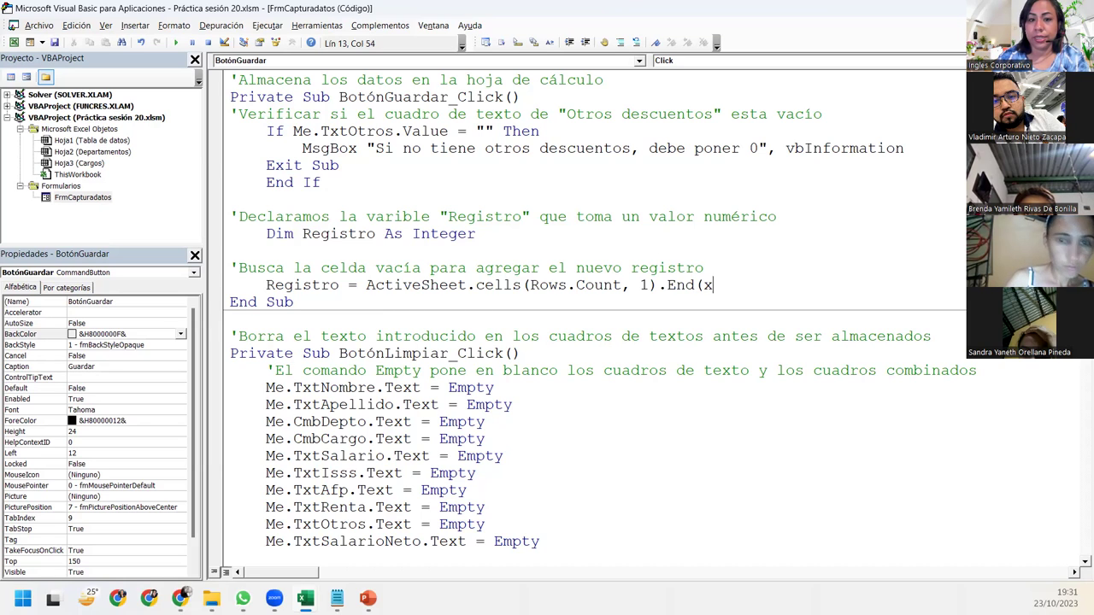
{"action": "type", "text": "l"}
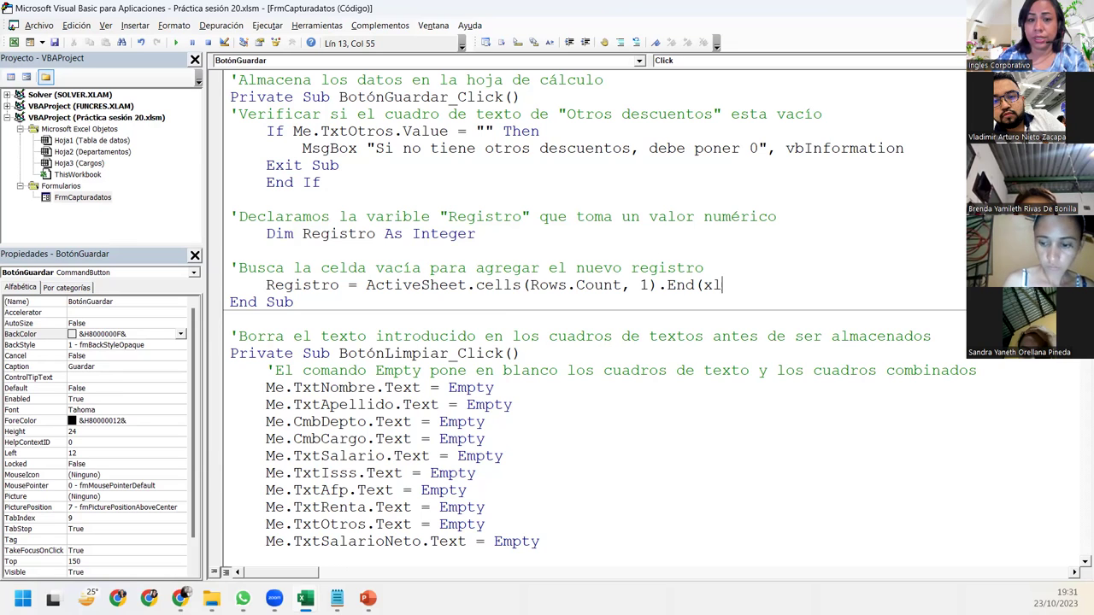
{"action": "type", "text": "U"}
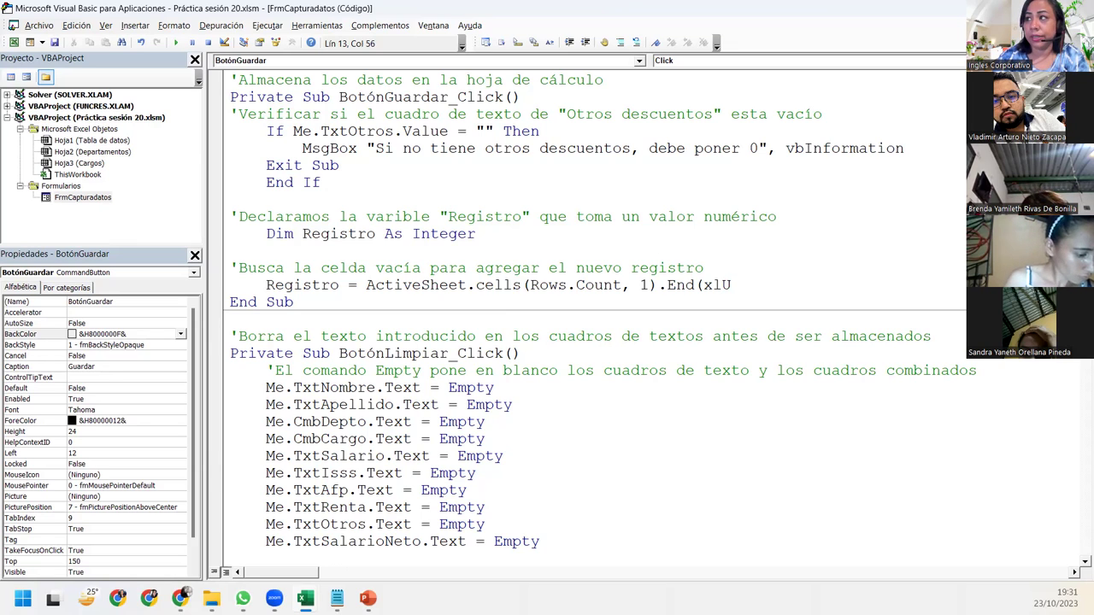
{"action": "type", "text": "p"}
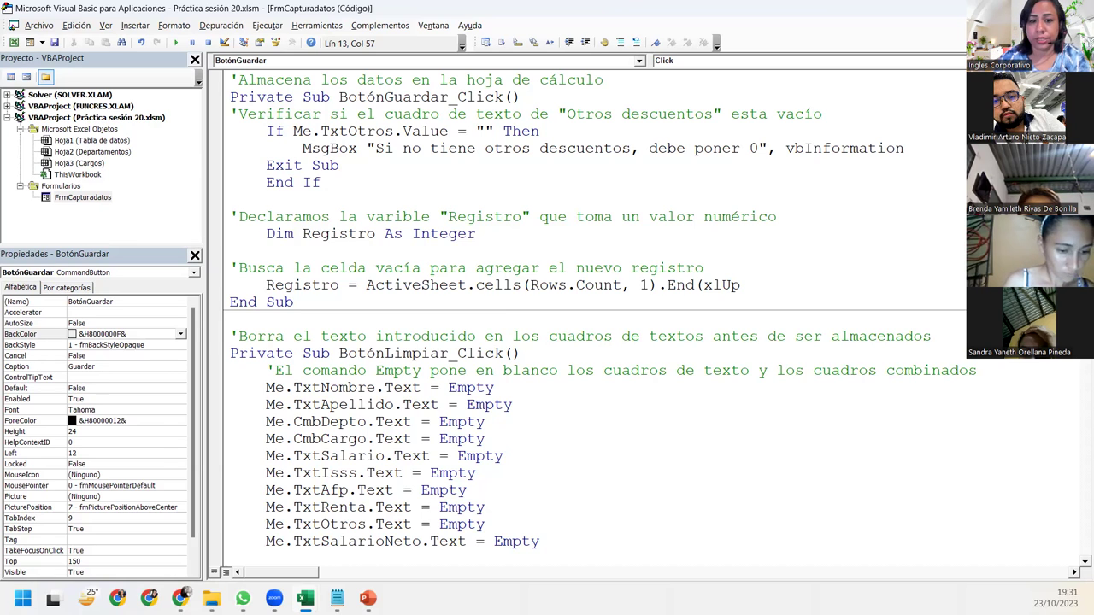
{"action": "type", "text": ").R"}
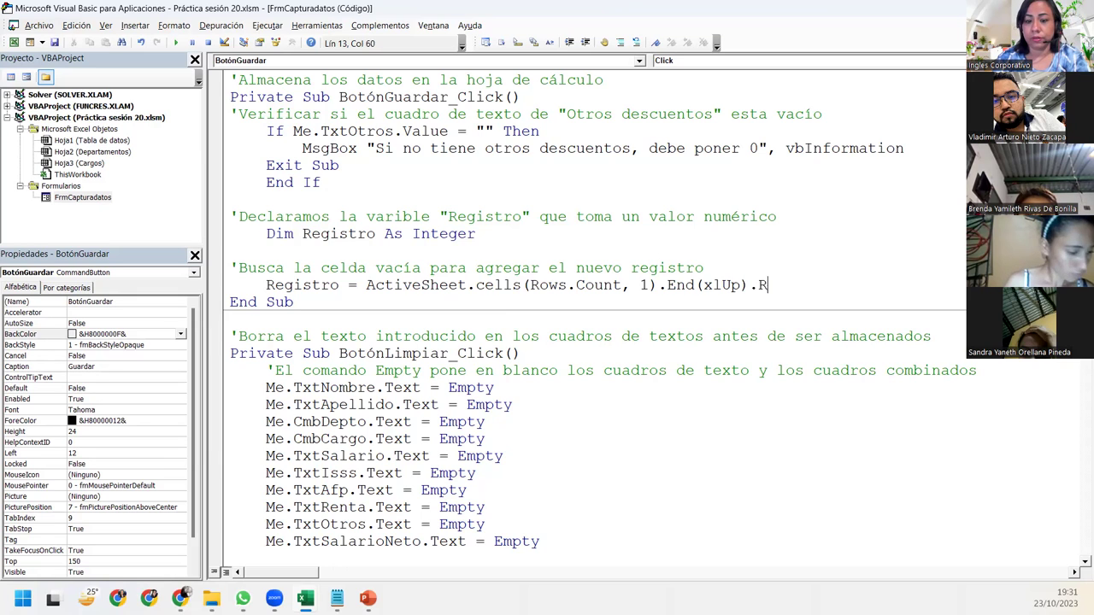
{"action": "type", "text": "ow"}
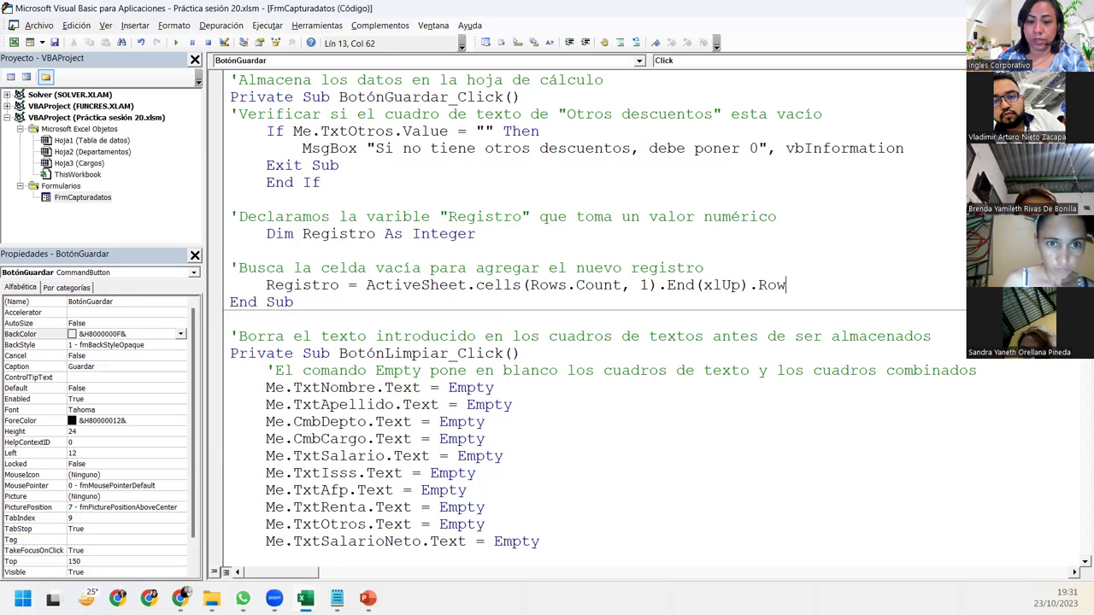
{"action": "type", "text": " + "}
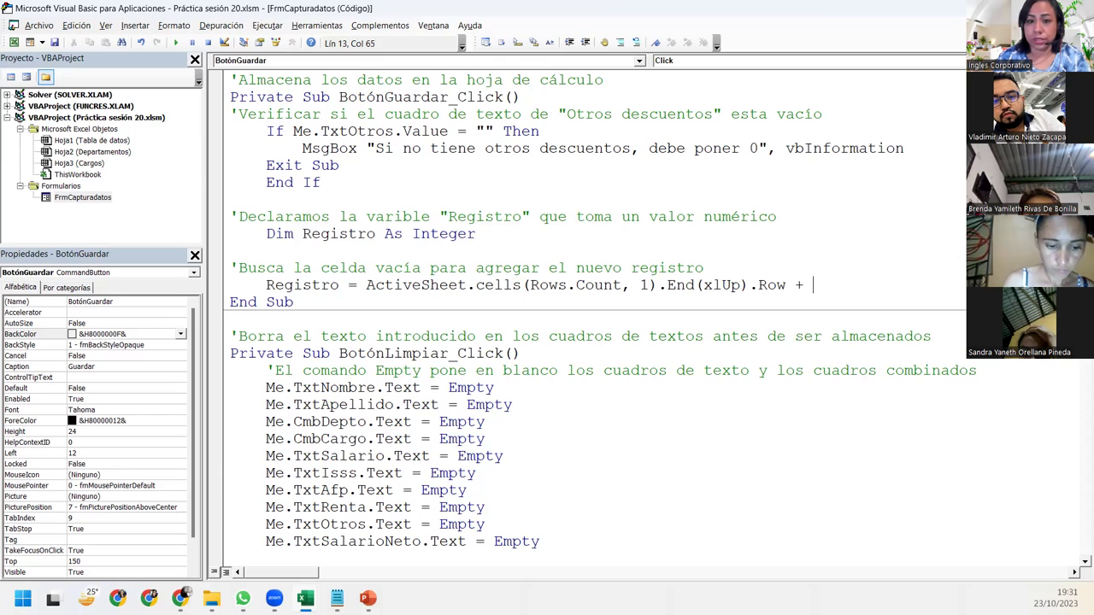
{"action": "type", "text": "1"}
{"action": "key", "text": "Return"}
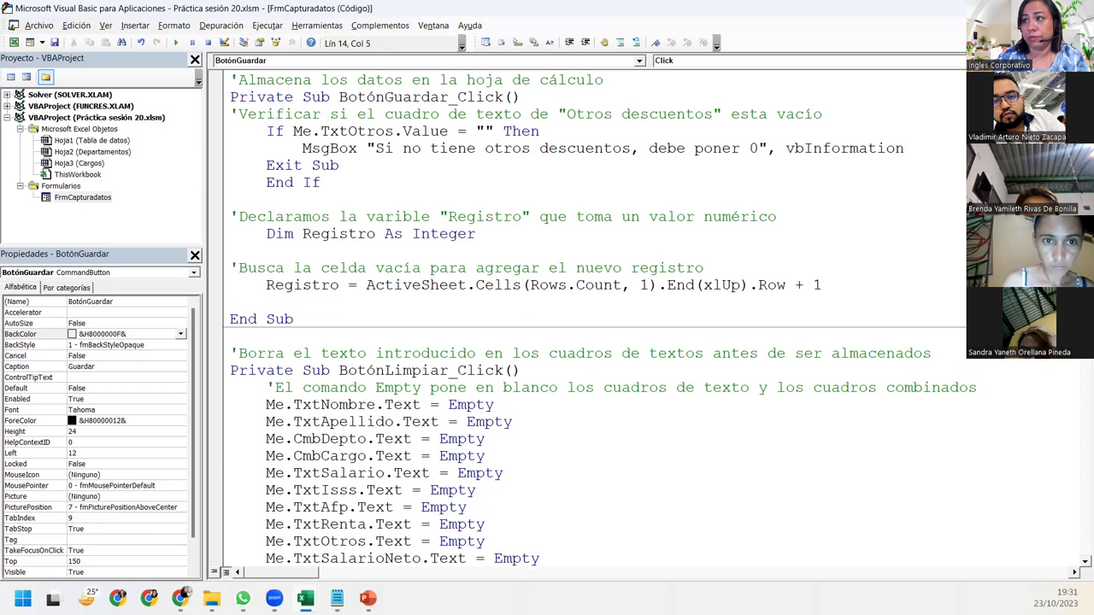
Step: Leave a blank line after the Registro statement, just above End Sub
{"action": "key", "text": "Return"}
{"action": "key", "text": "BackSpace"}
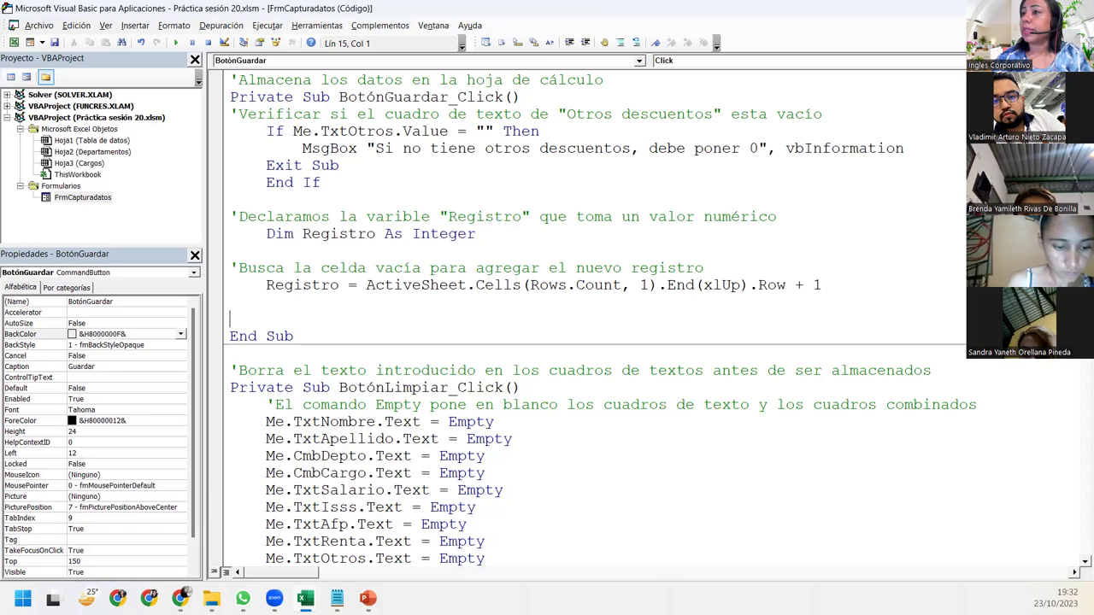
Step: Write Cells(Registro, 1).Value = Me.TxtNombre.Value as the first assignment
{"action": "key", "text": "ctrl+space"}
{"action": "type", "text": "cells"}
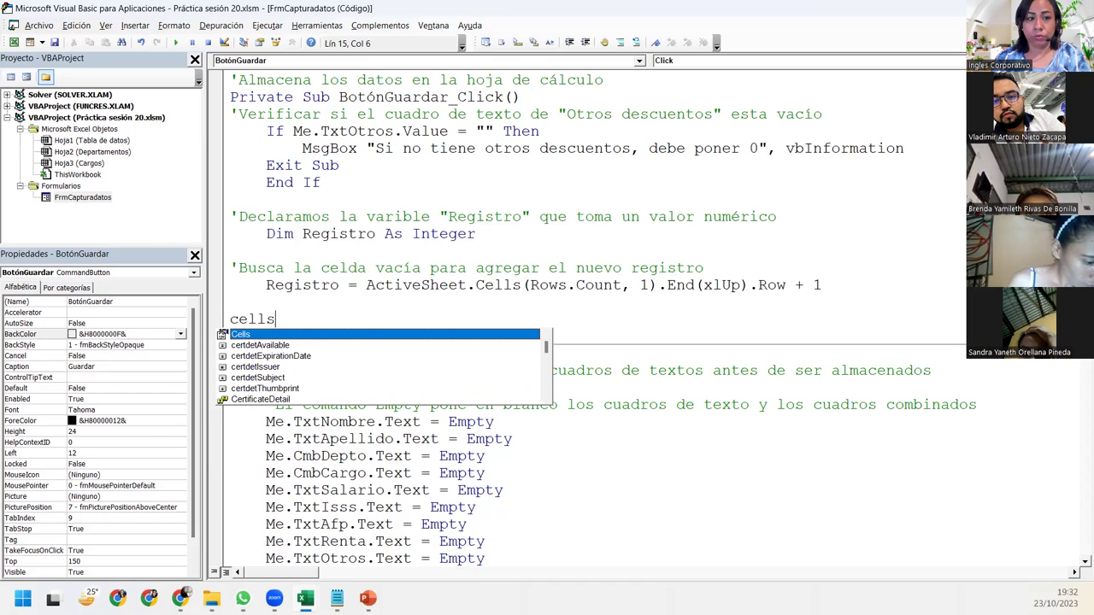
{"action": "type", "text": "("}
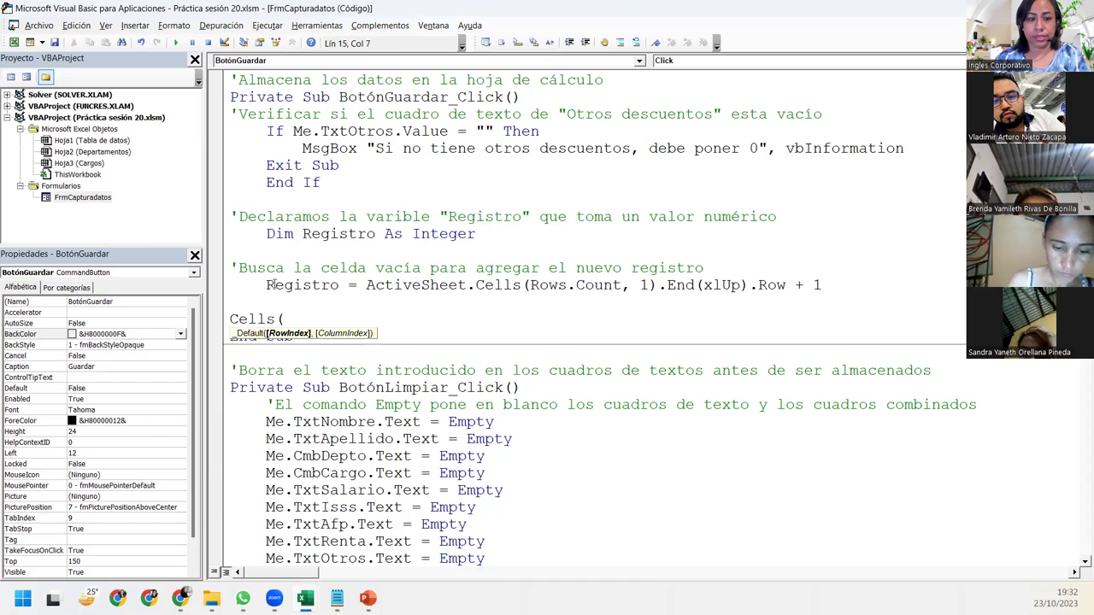
{"action": "type", "text": "Registro"}
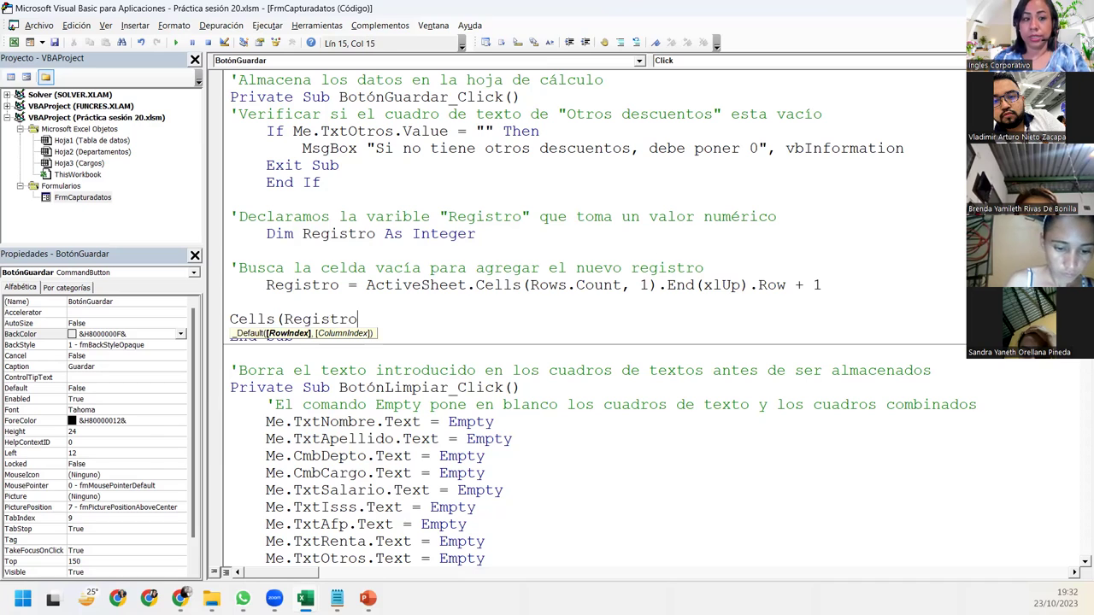
{"action": "type", "text": ",1"}
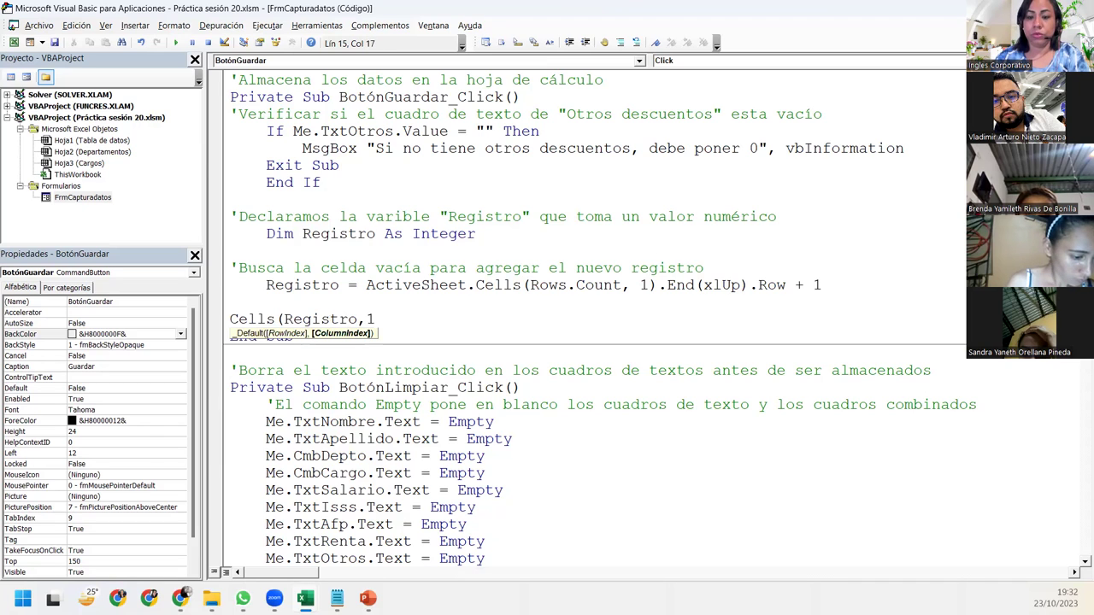
{"action": "type", "text": ").value"}
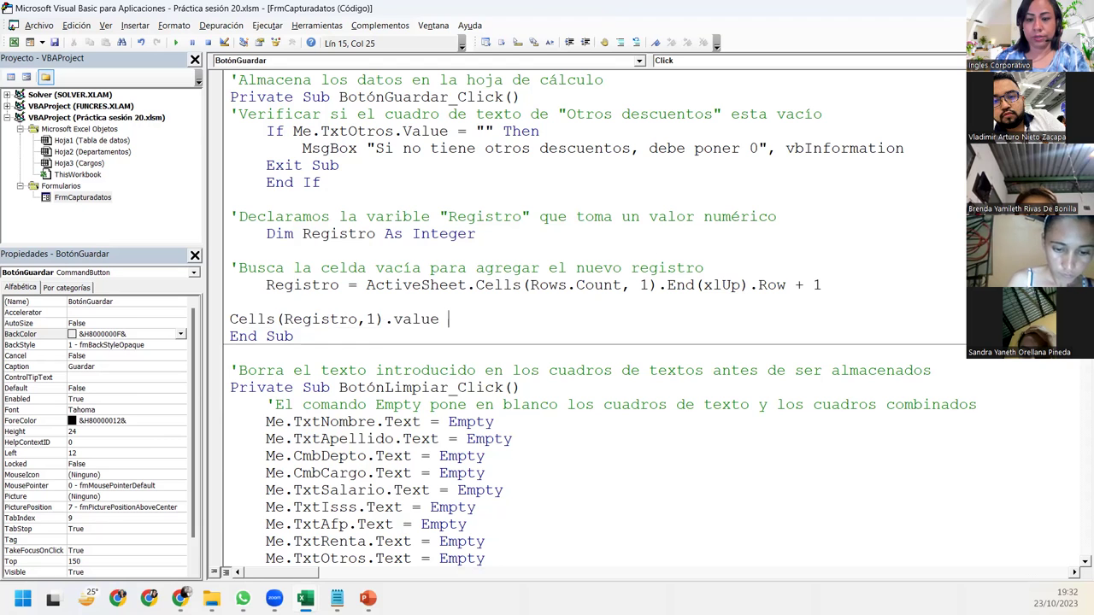
{"action": "type", "text": "="}
{"action": "key", "text": "ctrl+m"}
{"action": "type", "text": "e."}
{"action": "key", "text": "Escape"}
{"action": "type", "text": "me."}
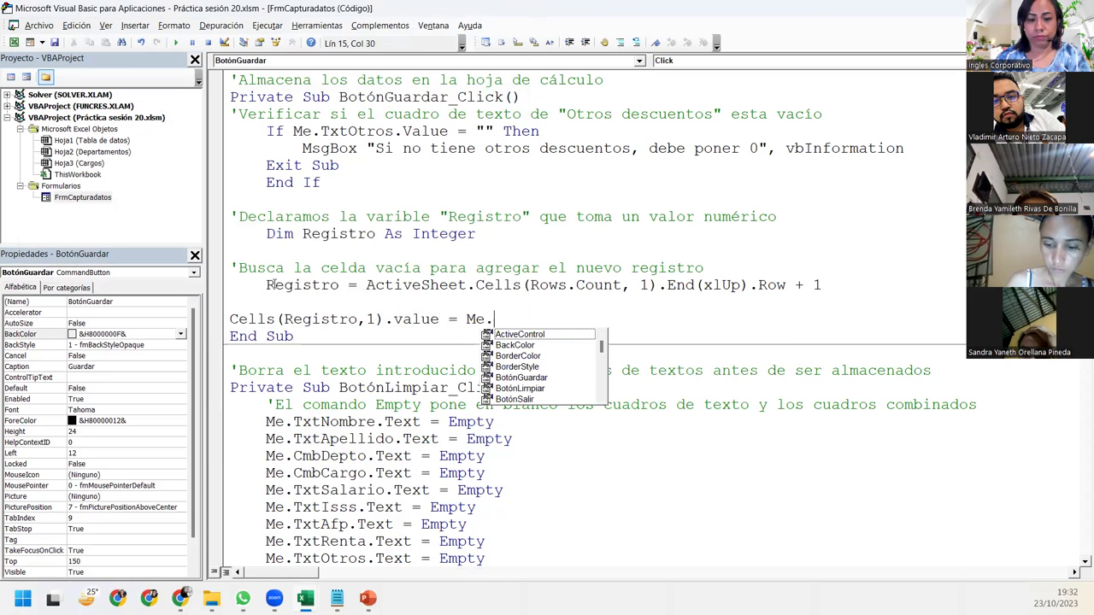
{"action": "type", "text": "txt"}
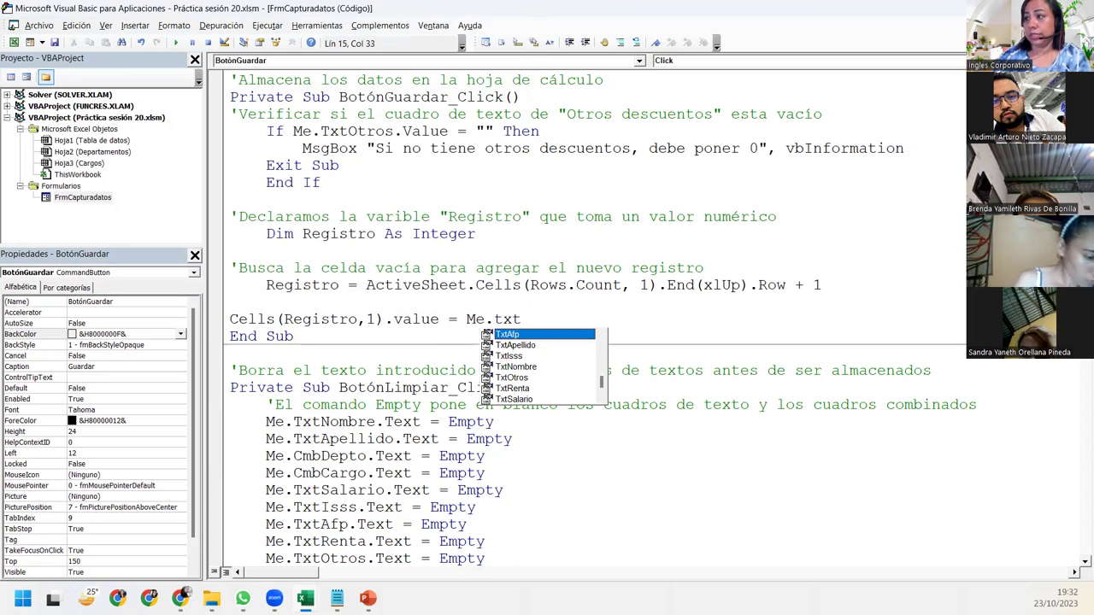
{"action": "key", "text": "Tab"}
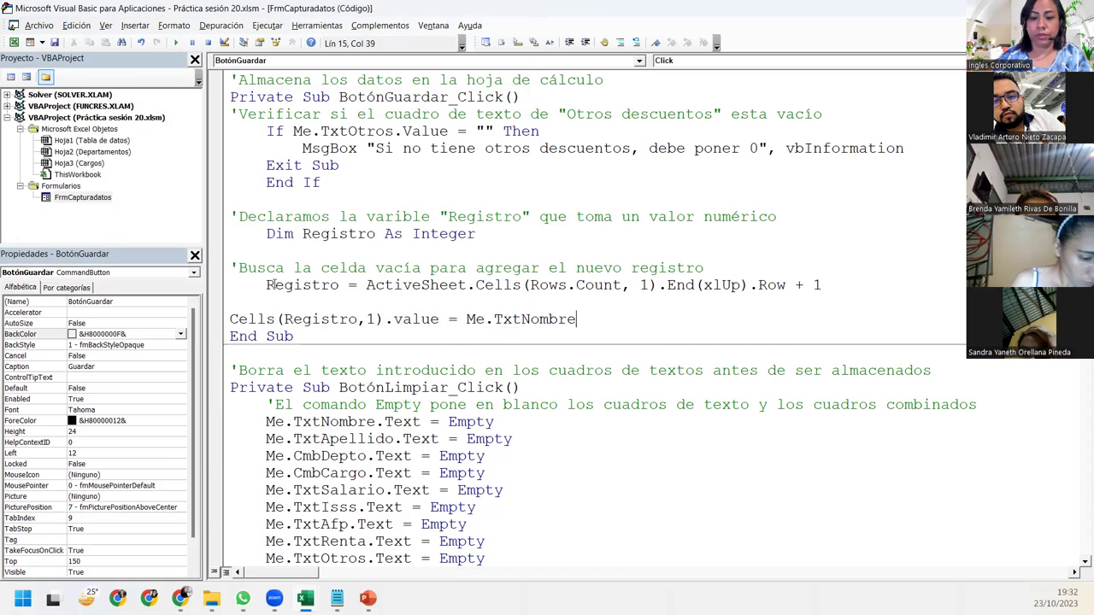
{"action": "type", "text": ".value"}
{"action": "key", "text": "Return"}
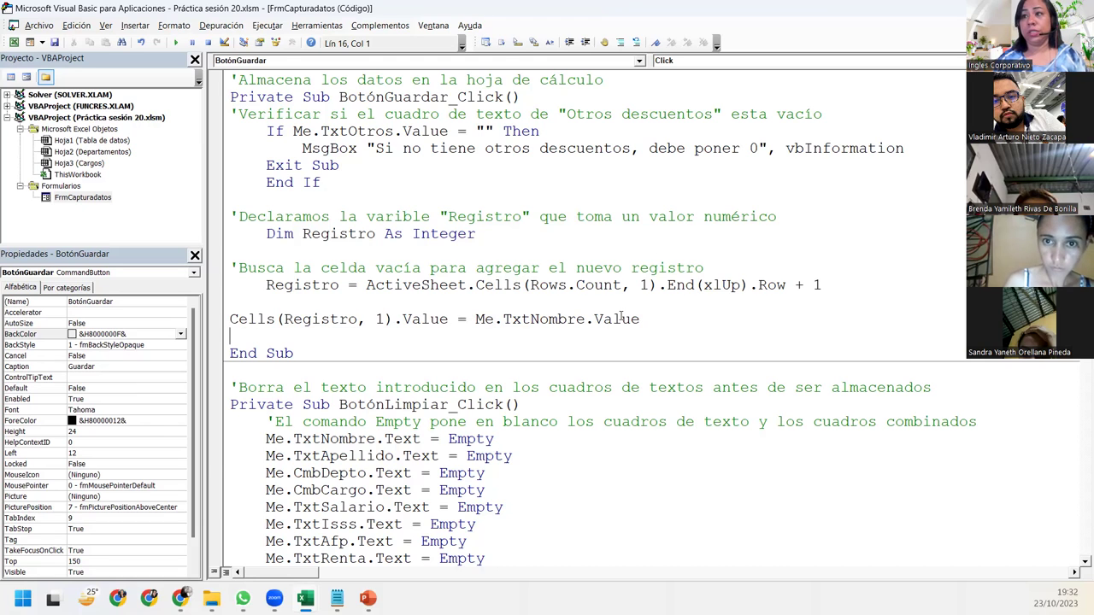
Step: Add Cells(Registro, 2).Value = Me.TxtApellido.Value on the following line
{"action": "type", "text": "Cells(Registro,2"}
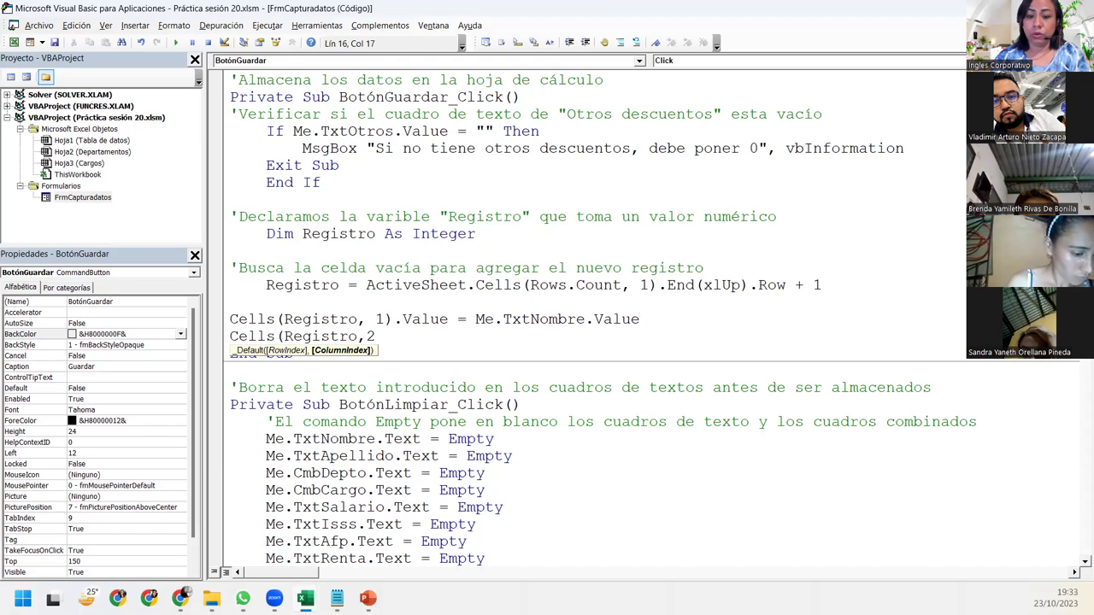
{"action": "type", "text": ").value "}
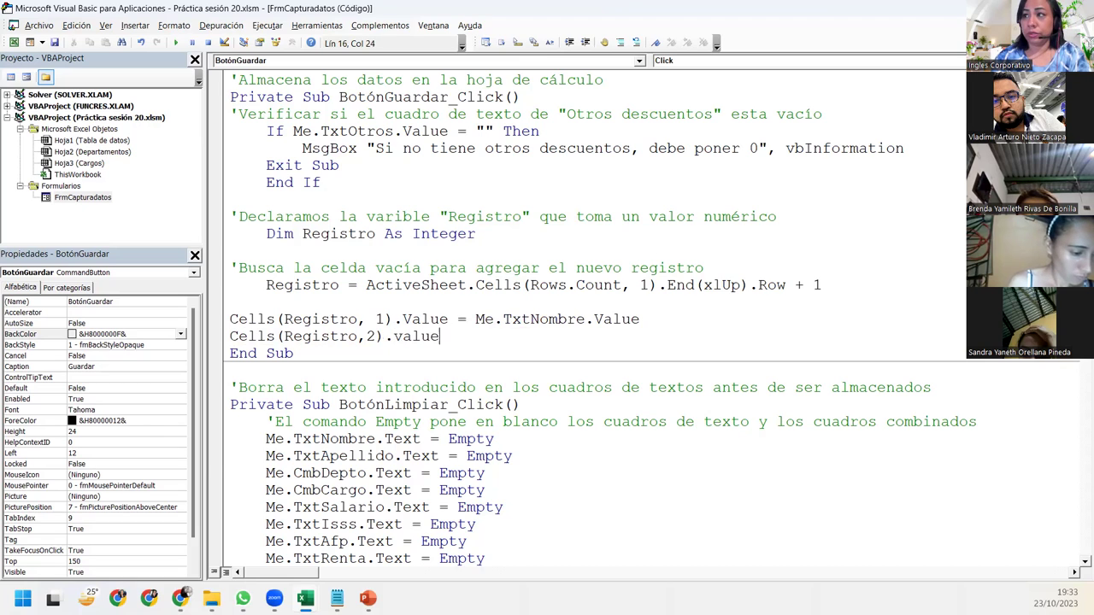
{"action": "type", "text": "= "}
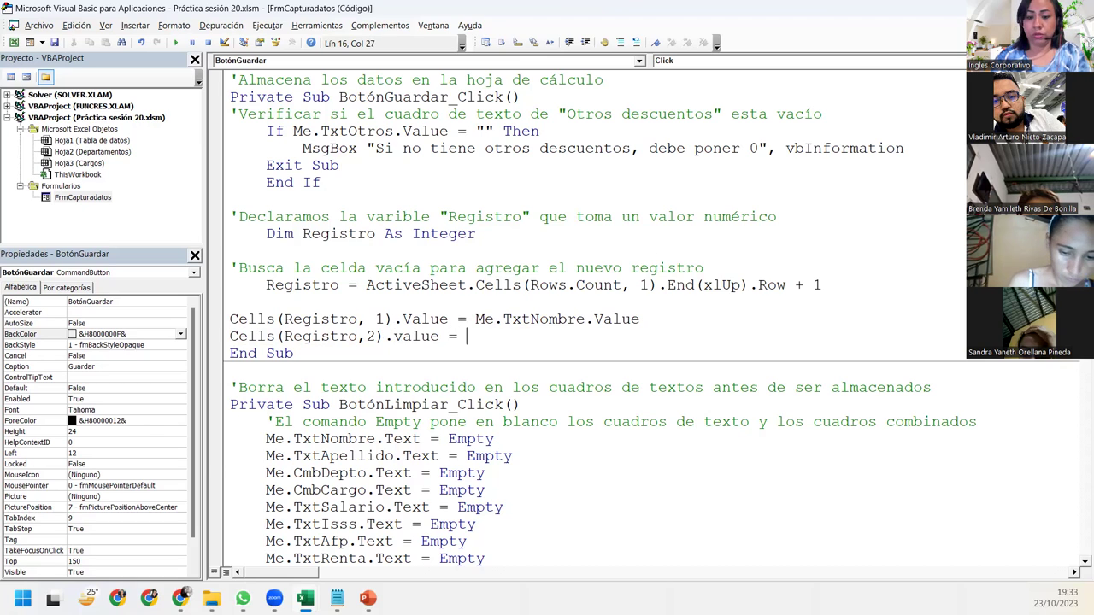
{"action": "type", "text": "me.txtape"}
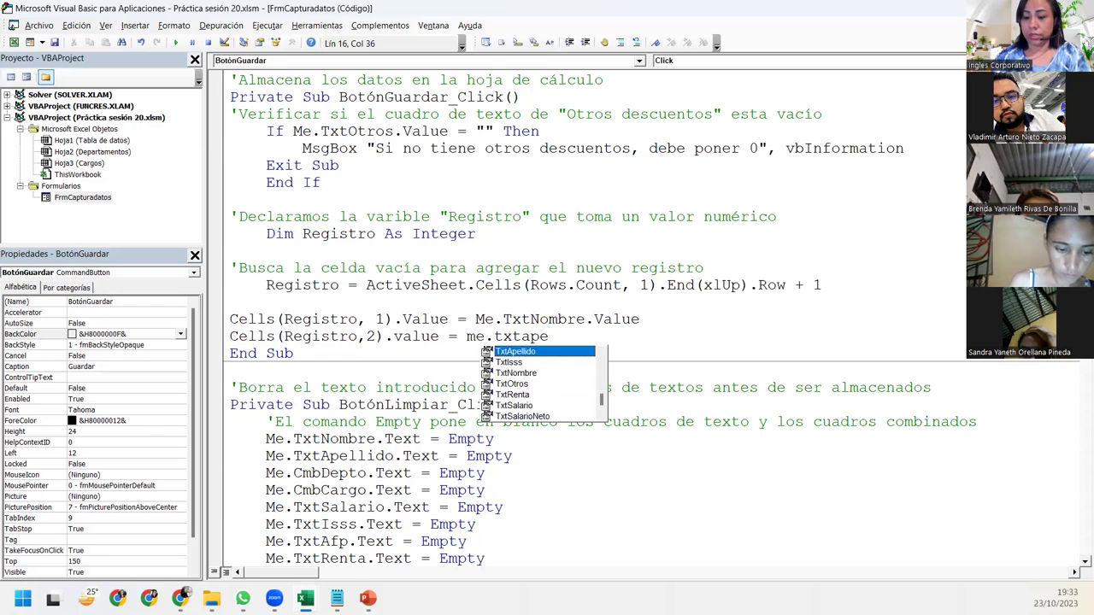
{"action": "type", "text": ".v"}
{"action": "key", "text": "Return"}
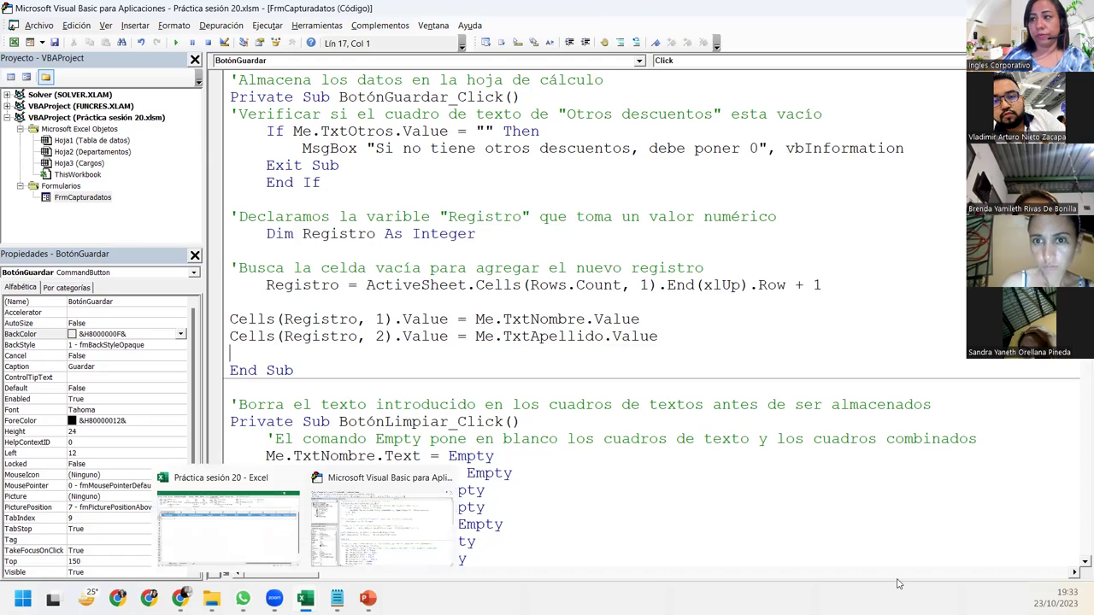
{"action": "scroll", "coordinate": [297, 337], "scroll_direction": "down", "scroll_amount": 2}
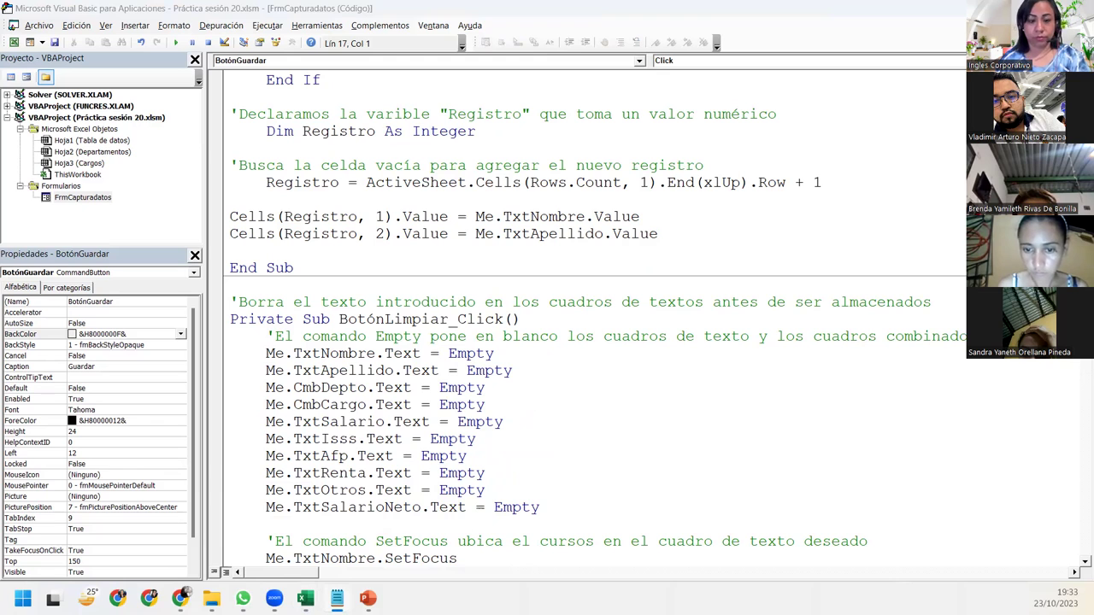
Step: Paste the prepared Cells(Registro, 3) to Cells(Registro, 10) lines above End Sub
{"action": "left_click", "coordinate": [239, 246]}
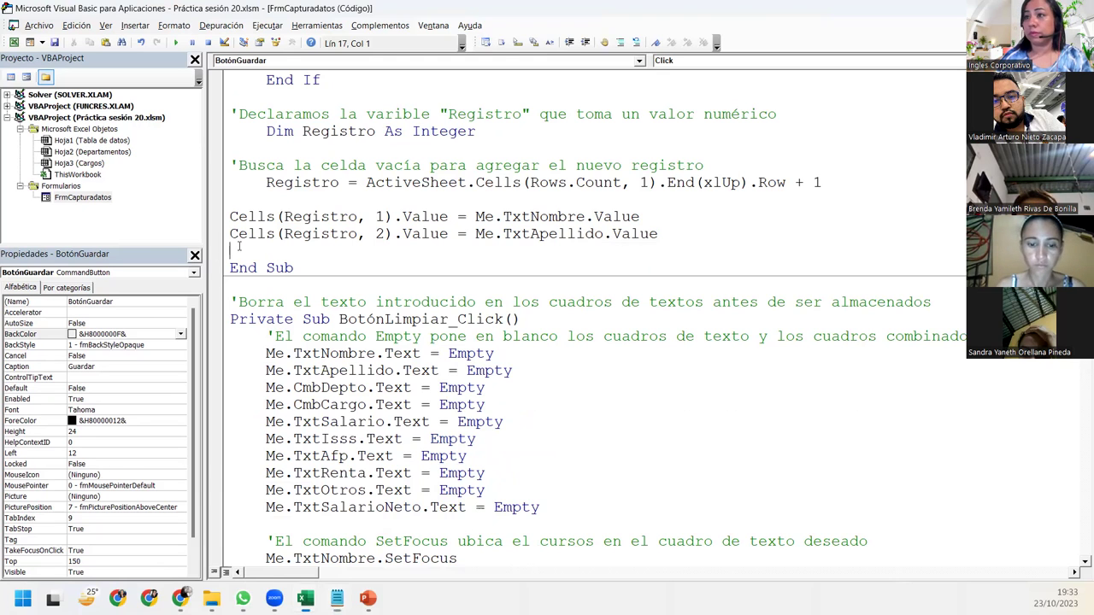
{"action": "type", "text": "Cells(Registro, 3).Value = Me.CmbDepto.Value Cells(Registro, 4).Value = Me.CmbCargo.Value Cells(Registro, 5).Value = Me.TextSalario.Value Cells(Registro, 6).Value = Me.TextISSS.Value Cells(Registro, 7).Value = Me.TextAFP.Value Cells(Registro, 8).Value = Me.TextRenta.Value Cells(Registro, 9).Value = Me.TextOtros.Value Cells(Registro, 10).Value = Me.TextNeto.Value"}
{"action": "key", "text": "Return"}
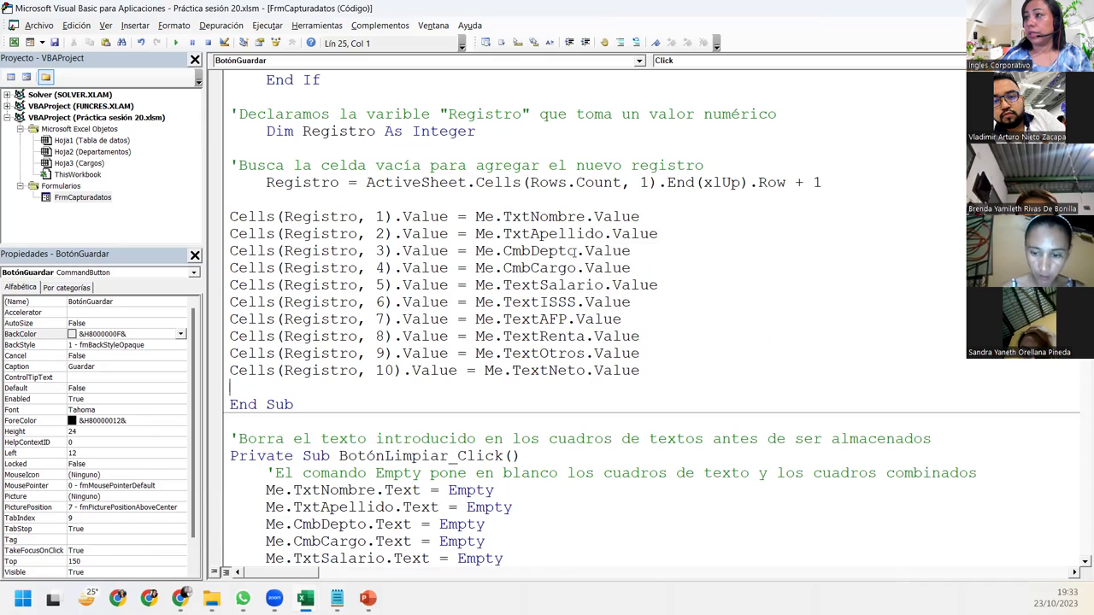
Step: Check CmbDepto and CmbCargo, and rename TextSalario, TextISSS, TextAFP to the Txt prefix
{"action": "left_click", "coordinate": [578, 250]}
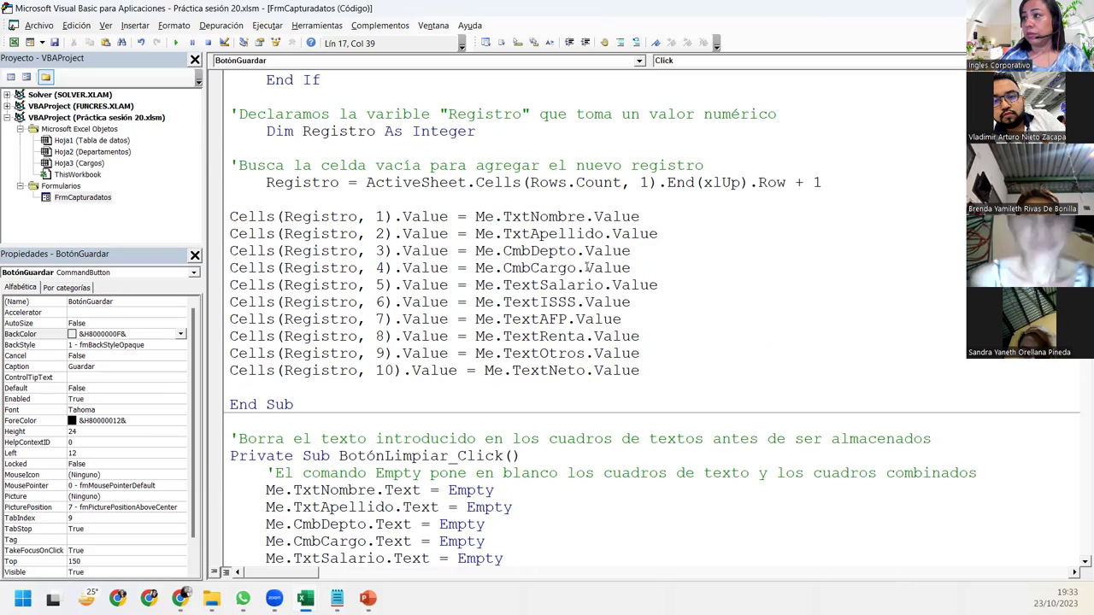
{"action": "left_click", "coordinate": [579, 267]}
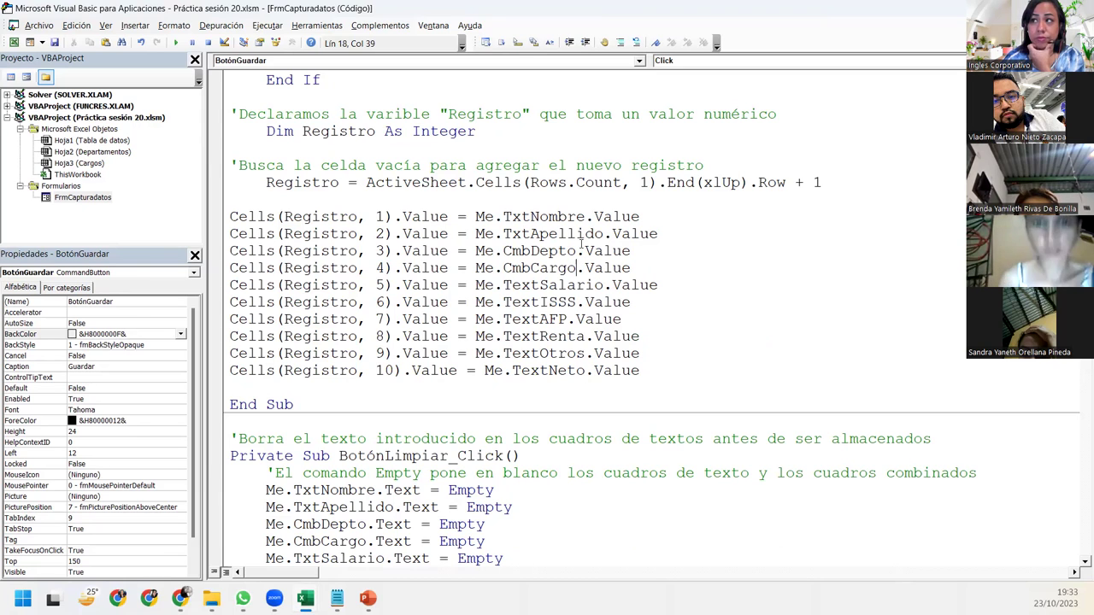
{"action": "left_click", "coordinate": [521, 285]}
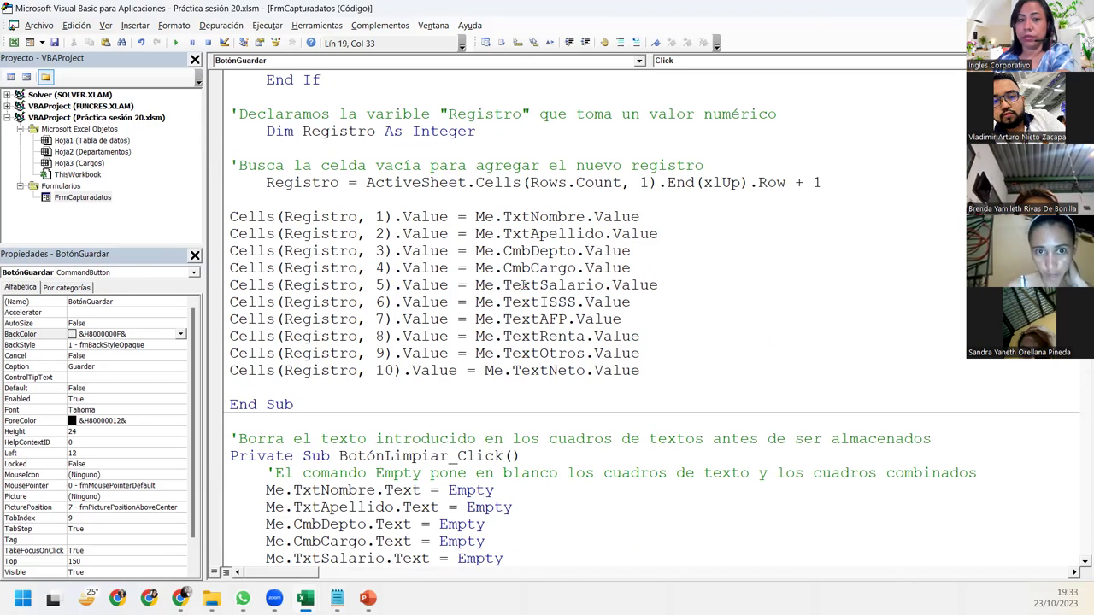
{"action": "key", "text": "BackSpace"}
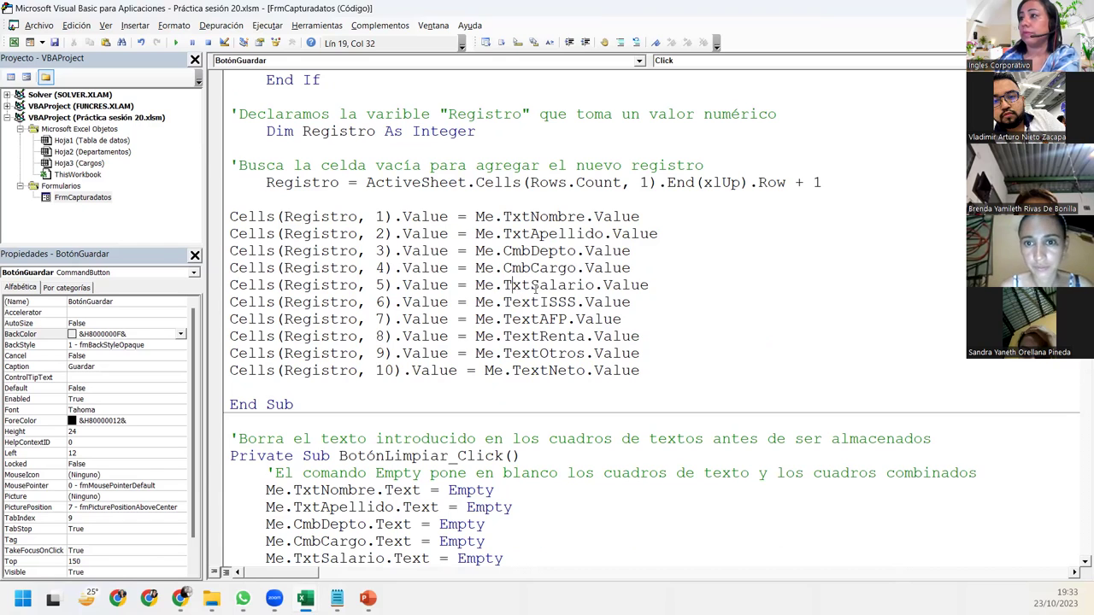
{"action": "left_click", "coordinate": [520, 302]}
{"action": "key", "text": "BackSpace"}
{"action": "left_click", "coordinate": [521, 319]}
{"action": "key", "text": "BackSpace"}
Step: Rename TextRenta and TextOtros to Txt, and TextNeto to TxtSalrioNeto
{"action": "left_click", "coordinate": [520, 336]}
{"action": "key", "text": "BackSpace"}
{"action": "left_click", "coordinate": [521, 352]}
{"action": "key", "text": "BackSpace"}
{"action": "left_click", "coordinate": [531, 370]}
{"action": "key", "text": "BackSpace"}
{"action": "left_click", "coordinate": [539, 370]}
{"action": "type", "text": "Salrio"}
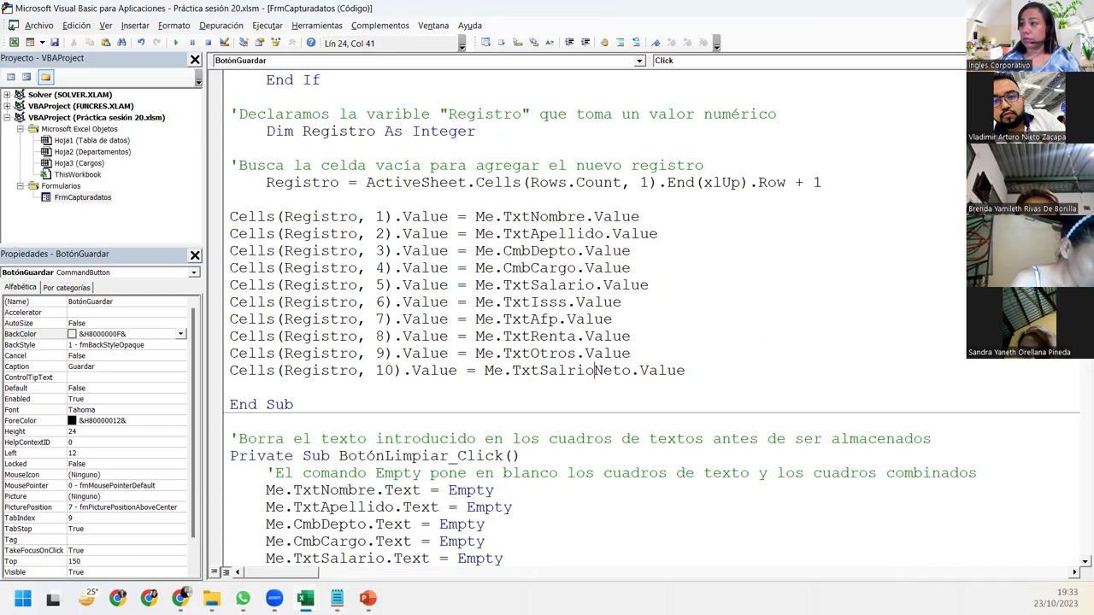
Step: Review the whole save procedure and insert a blank line before End Sub
{"action": "scroll", "coordinate": [660, 438], "scroll_direction": "down", "scroll_amount": 2}
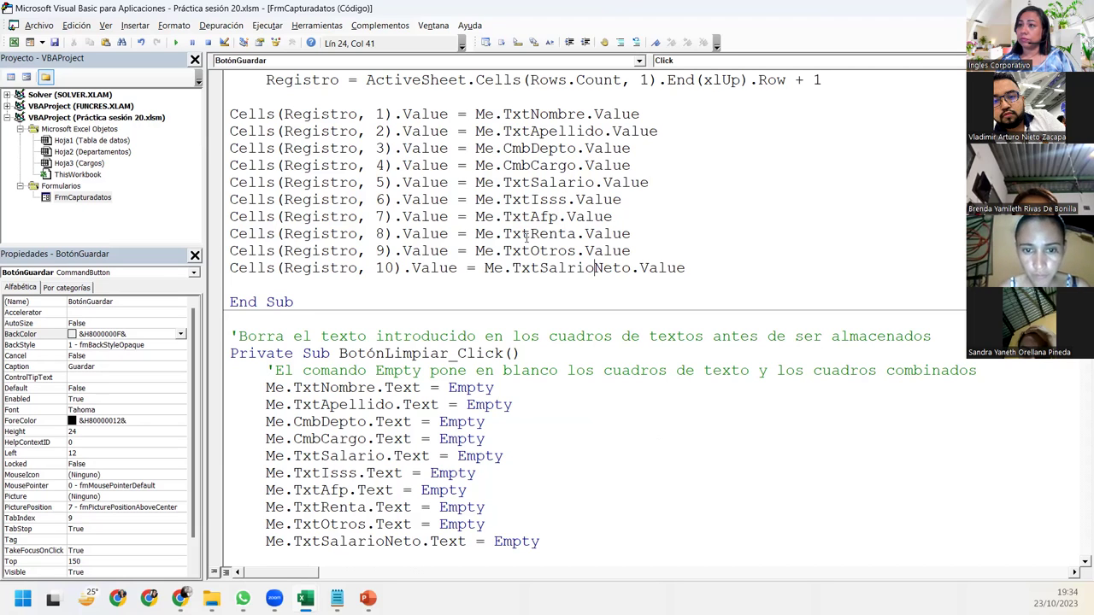
{"action": "scroll", "coordinate": [526, 237], "scroll_direction": "up", "scroll_amount": 1}
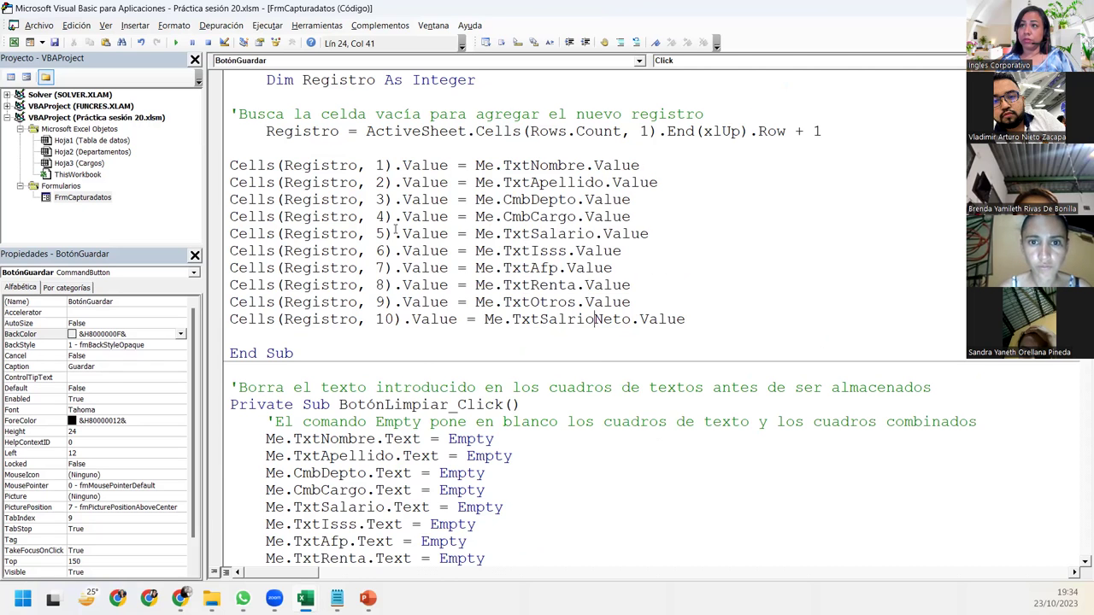
{"action": "scroll", "coordinate": [395, 227], "scroll_direction": "up", "scroll_amount": 1}
{"action": "scroll", "coordinate": [396, 227], "scroll_direction": "up", "scroll_amount": 1}
{"action": "scroll", "coordinate": [396, 227], "scroll_direction": "up", "scroll_amount": 1}
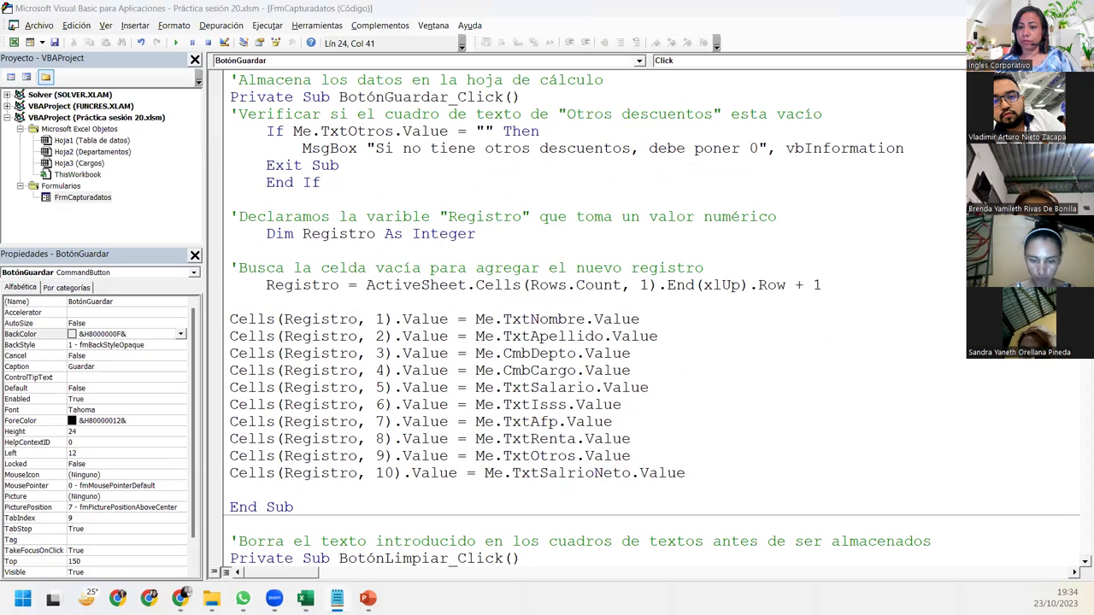
{"action": "left_click", "coordinate": [364, 506]}
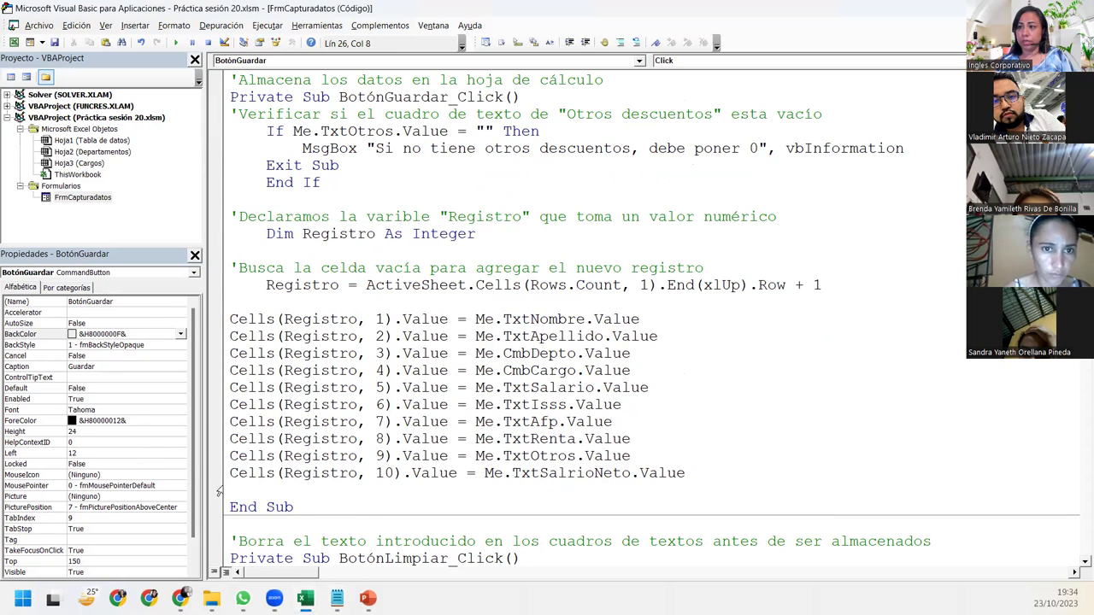
{"action": "left_click_drag", "start_coordinate": [294, 506], "coordinate": [217, 89]}
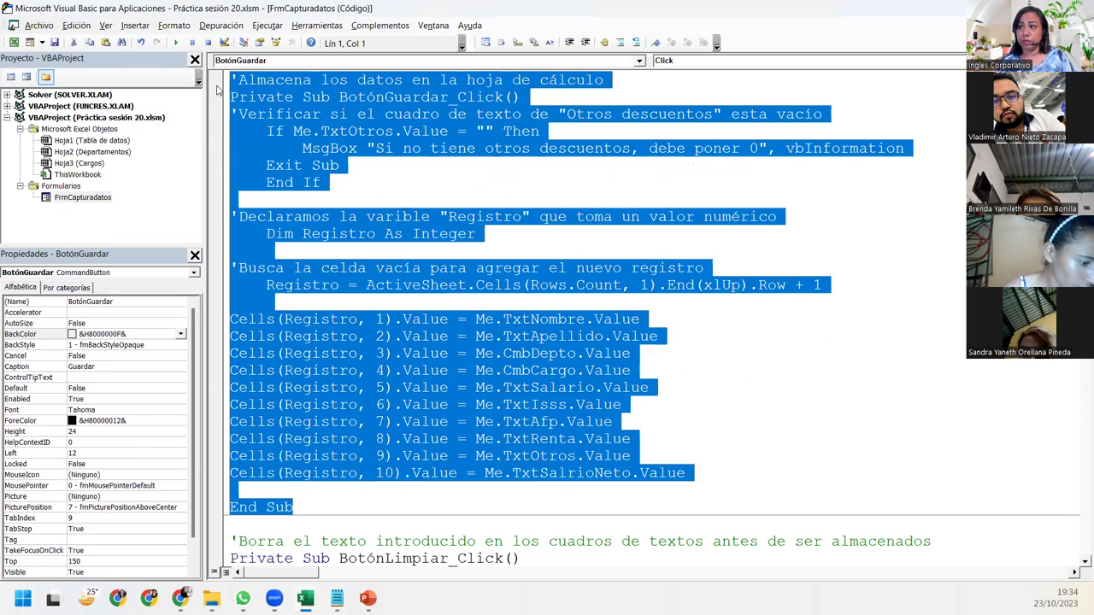
{"action": "left_click", "coordinate": [291, 493]}
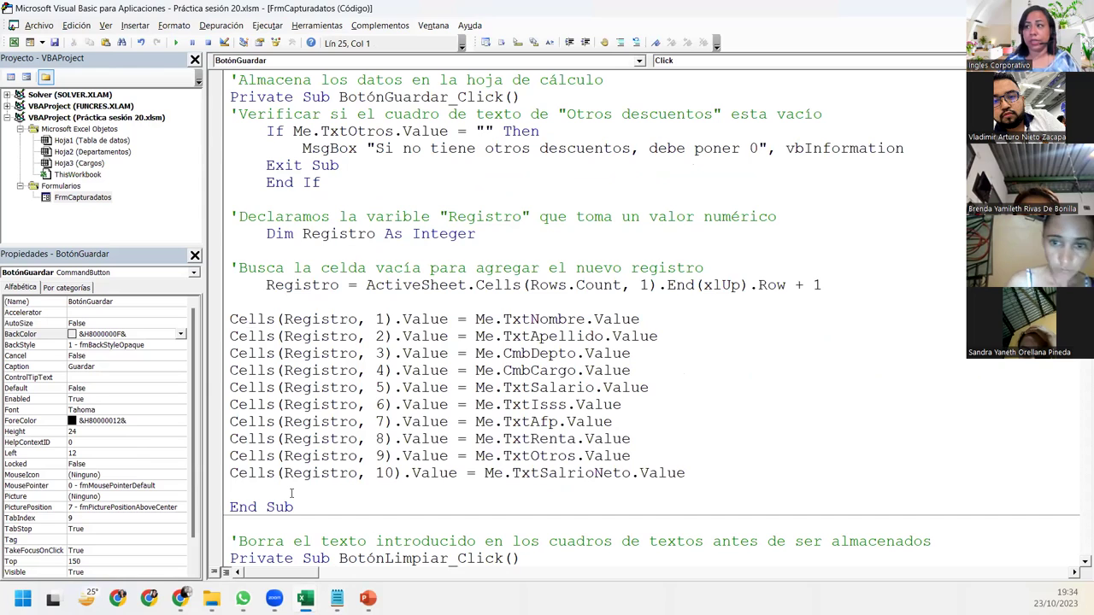
{"action": "key", "text": "Return"}
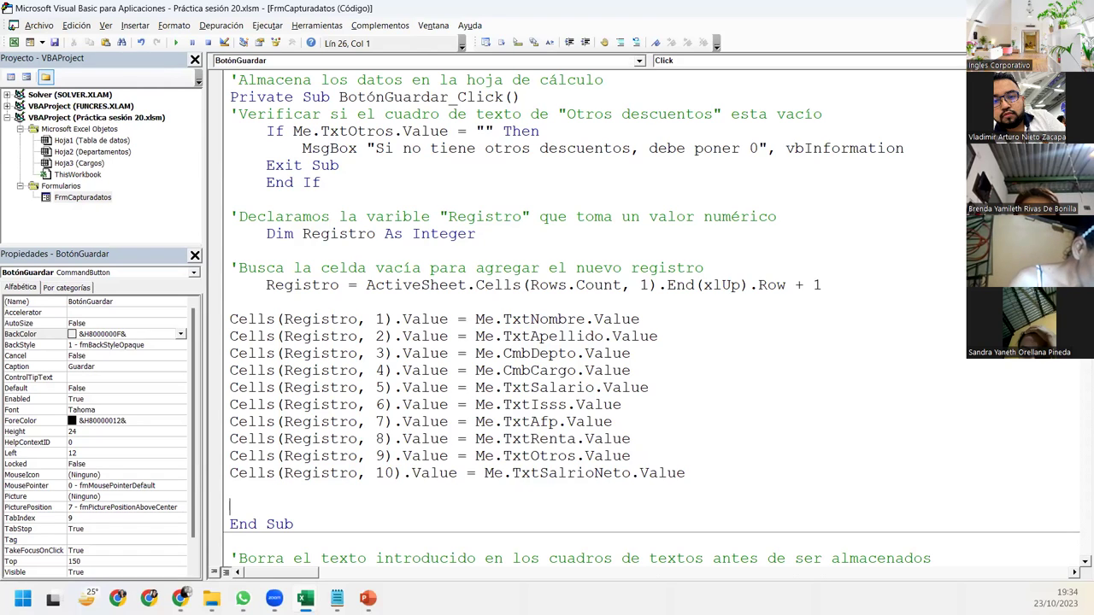
Step: Bring up the code window's context menu and close it without choosing anything
{"action": "right_click", "coordinate": [291, 493]}
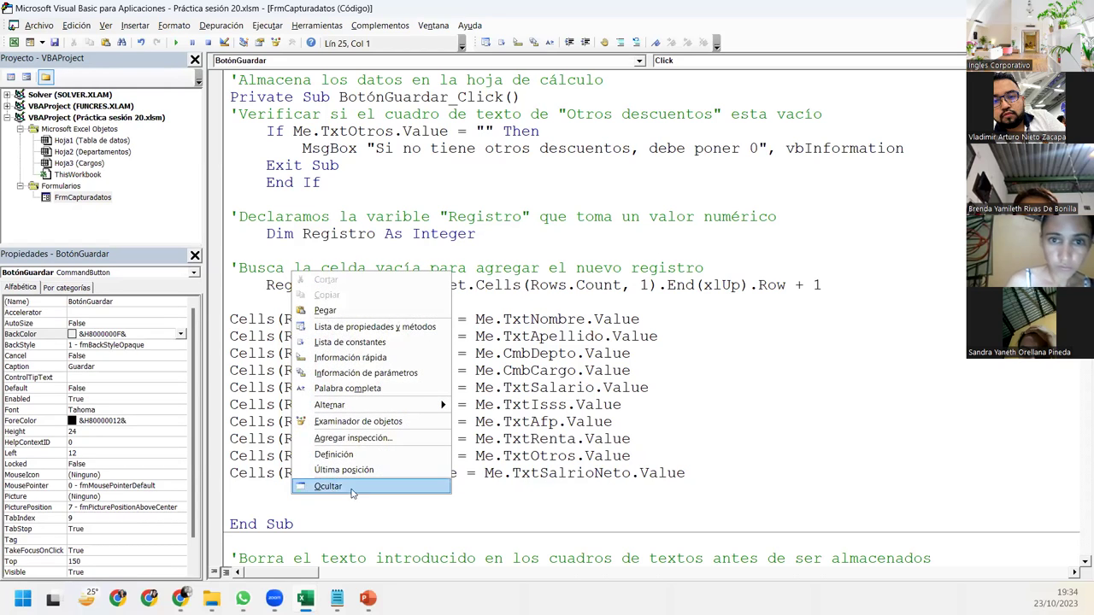
{"action": "left_click", "coordinate": [313, 540]}
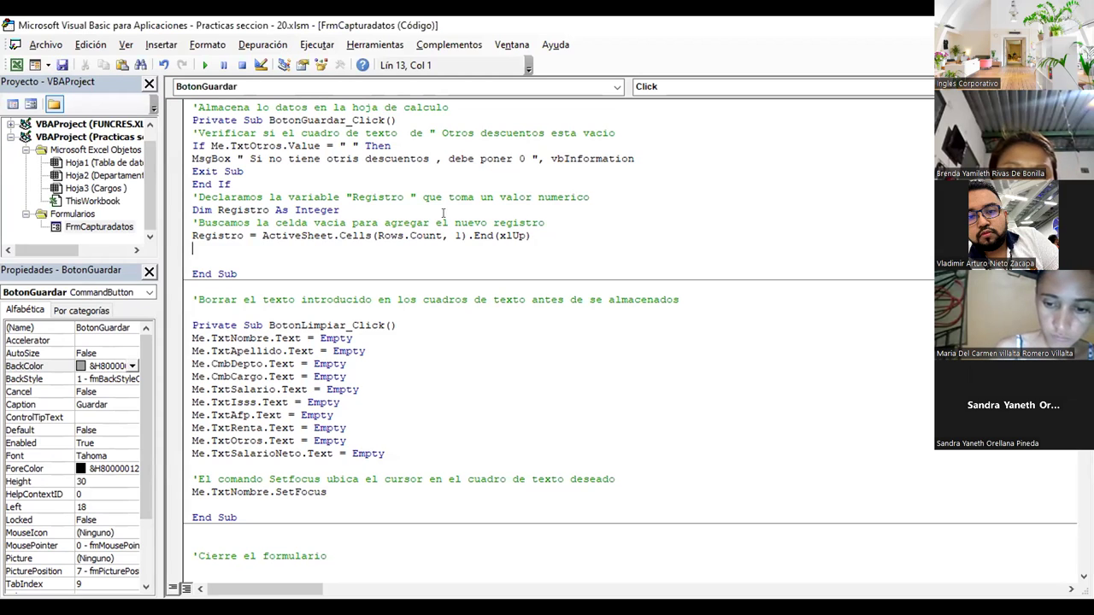
Step: Add a blank line after the Buscamos comment, save, and test-run the form, dismissing error 9
{"action": "left_click", "coordinate": [557, 220]}
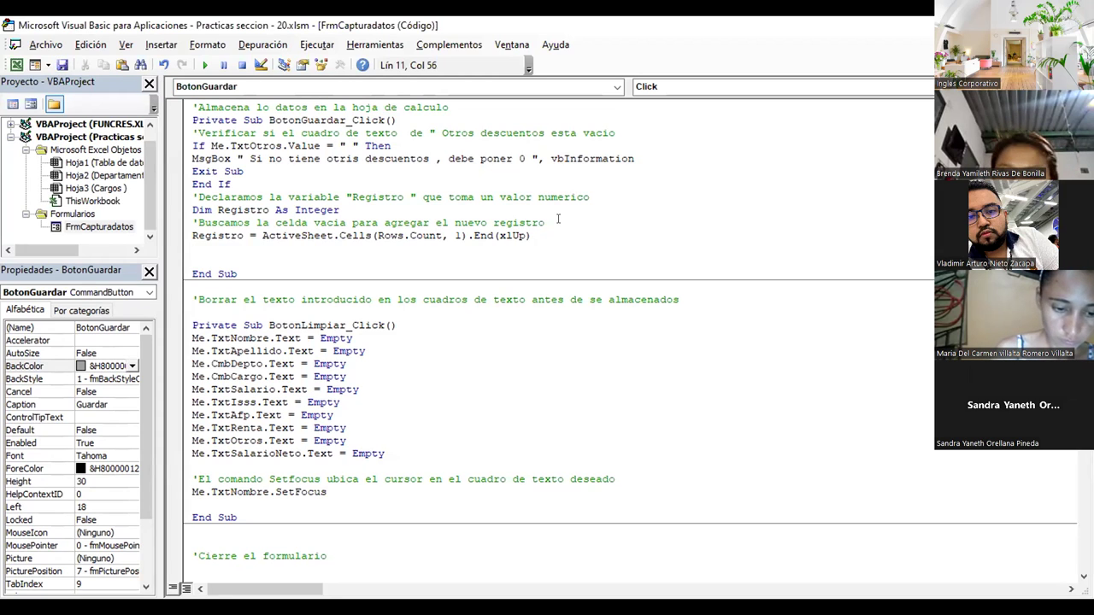
{"action": "key", "text": "Return"}
{"action": "left_click", "coordinate": [61, 66]}
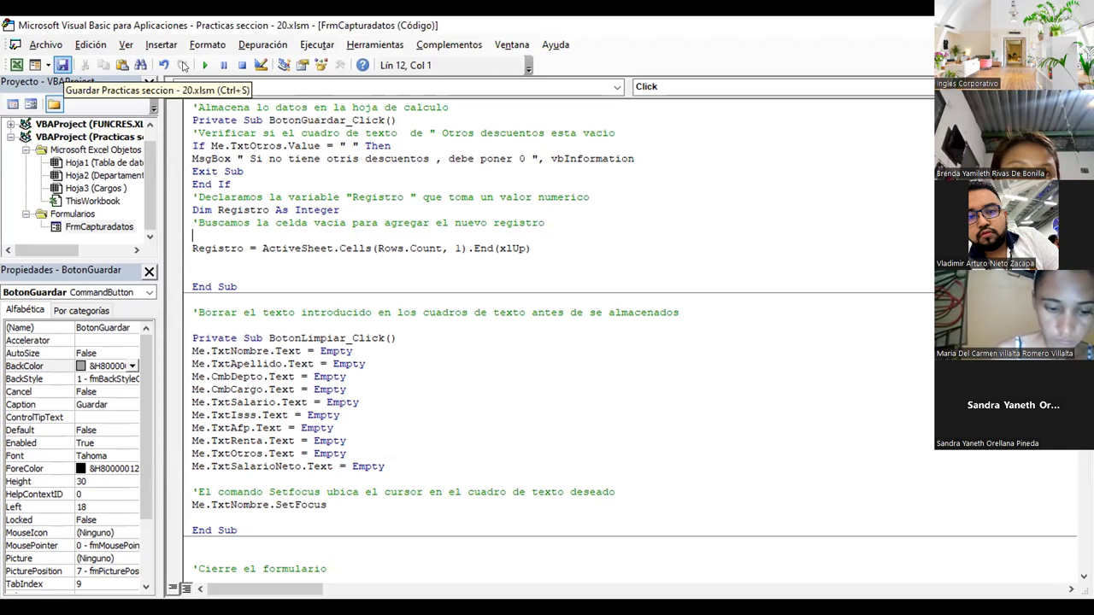
{"action": "key", "text": "F5"}
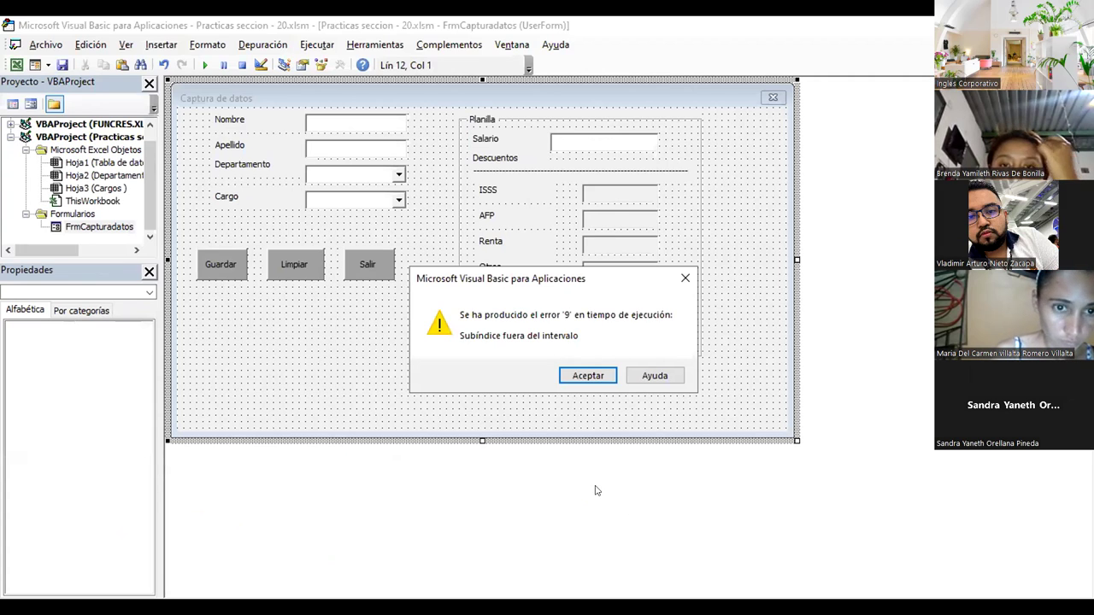
{"action": "left_click", "coordinate": [596, 377]}
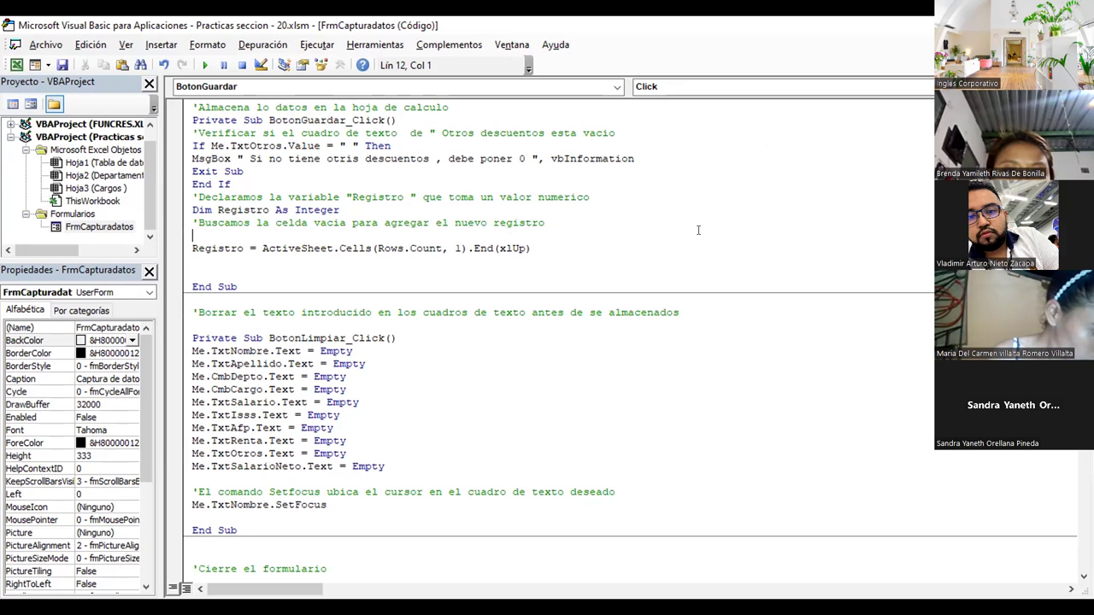
Step: Add a blank line after End If and redo the blank line under Registro
{"action": "left_click", "coordinate": [231, 183]}
{"action": "key", "text": "Return"}
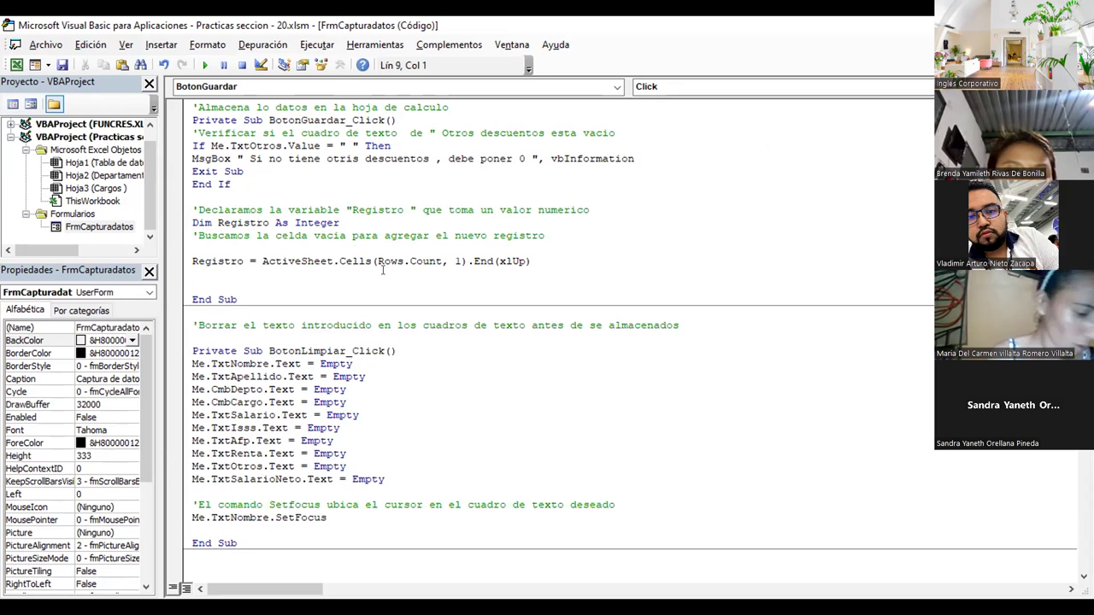
{"action": "left_click", "coordinate": [224, 272]}
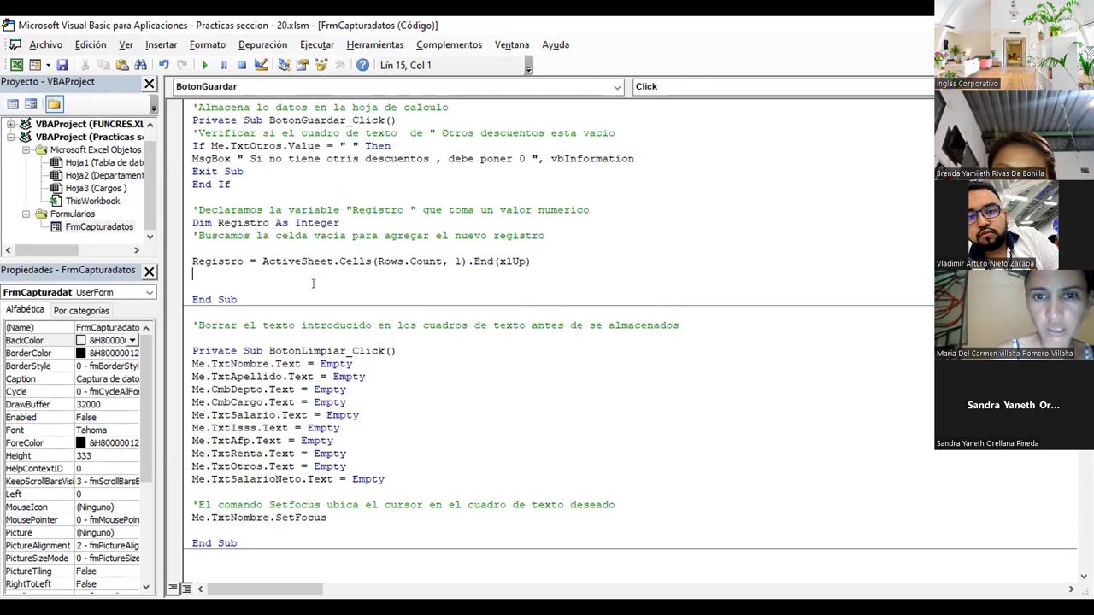
{"action": "key", "text": "BackSpace"}
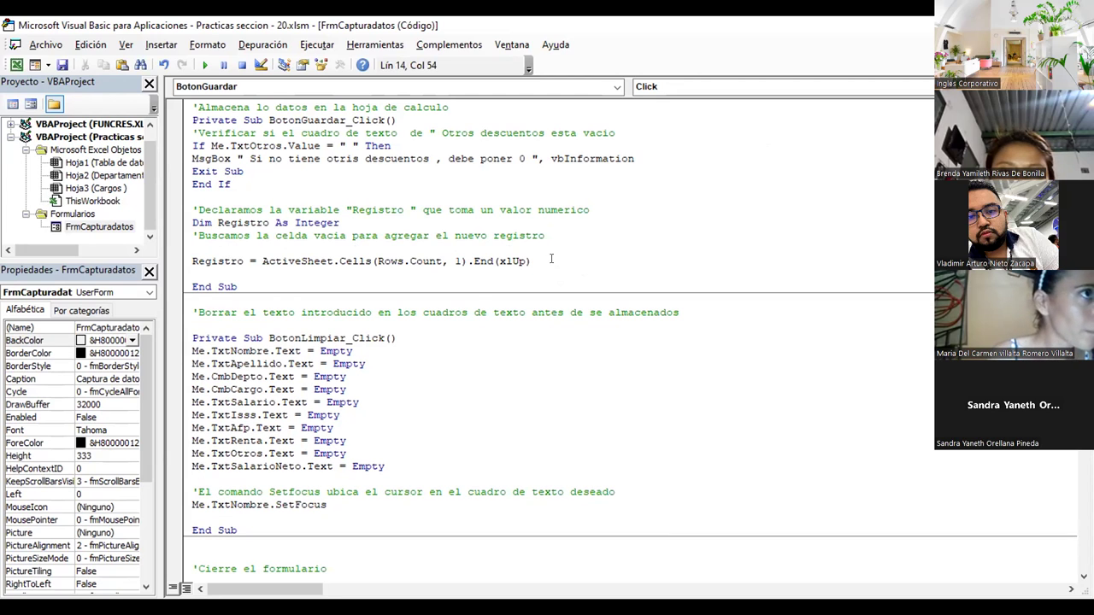
{"action": "key", "text": "Return"}
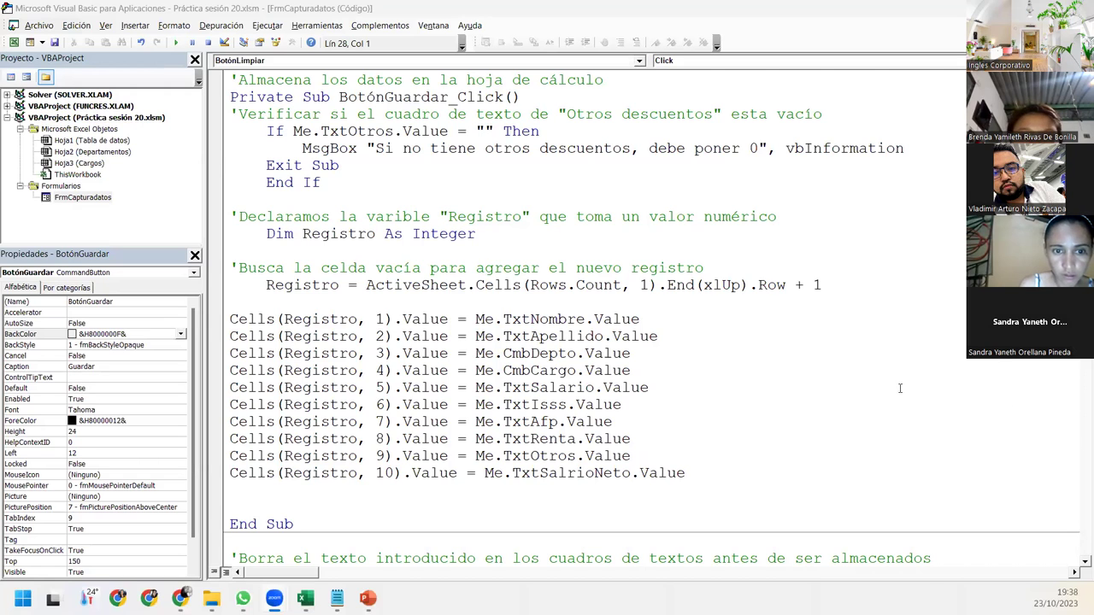
{"action": "left_click", "coordinate": [1077, 457]}
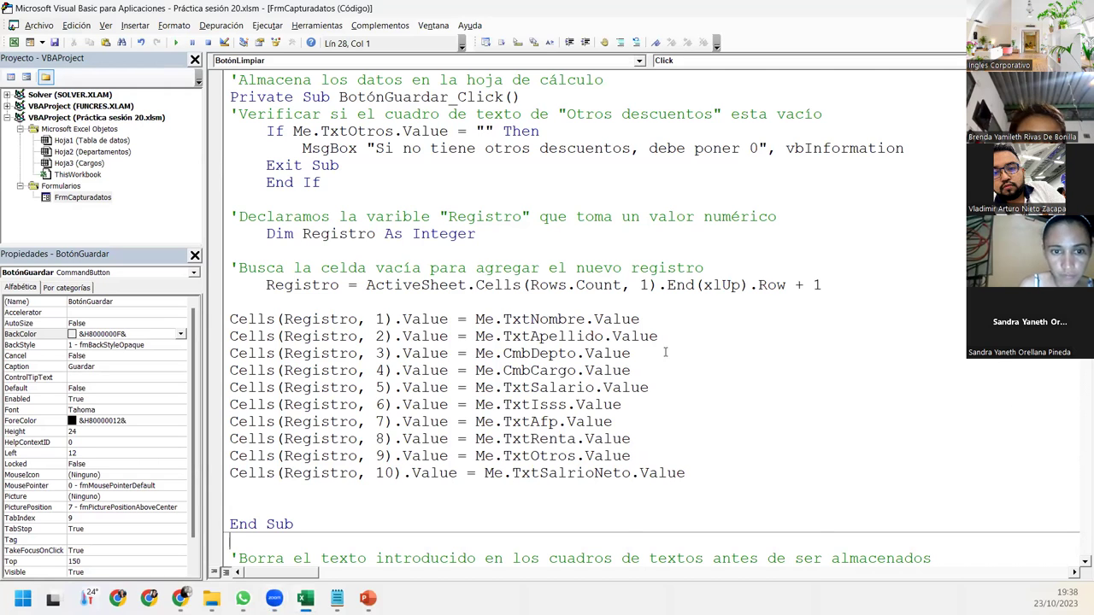
{"action": "key", "text": "shift+Up"}
{"action": "key", "text": "shift+Up"}
{"action": "key", "text": "shift+Up"}
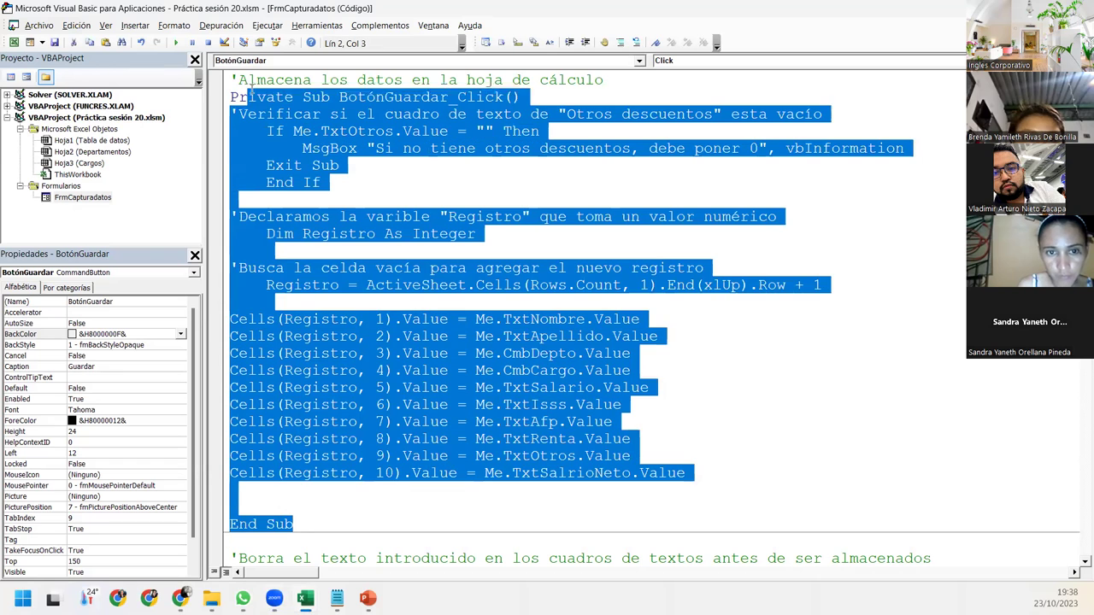
{"action": "left_click", "coordinate": [590, 320]}
{"action": "left_click_drag", "start_coordinate": [749, 284], "coordinate": [822, 284]}
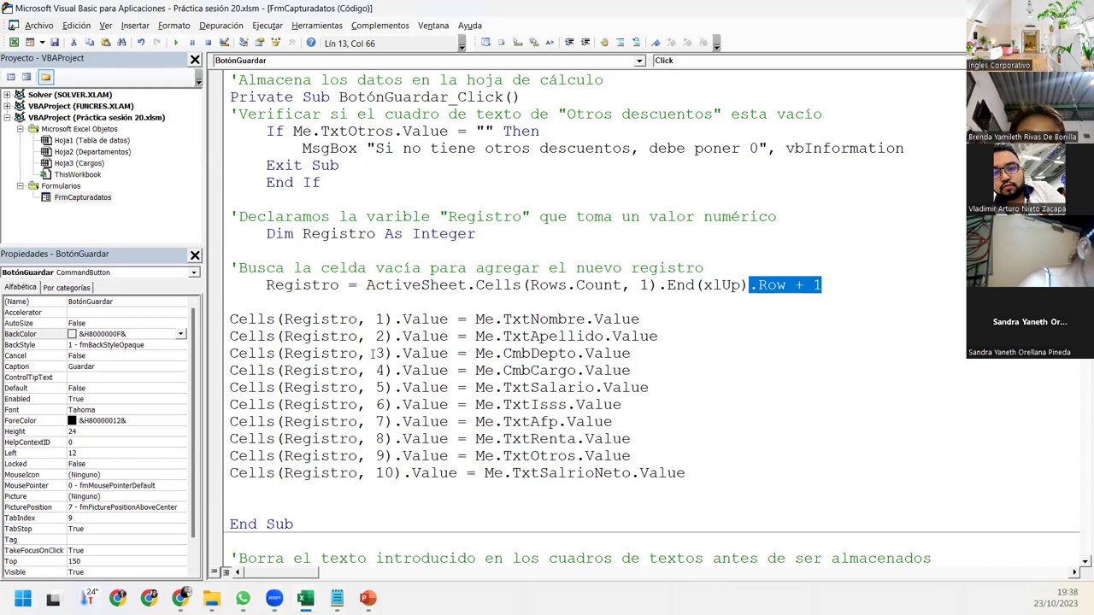
Step: Place the cursor on the empty lines after the Cells assignments, before End Sub
{"action": "left_click", "coordinate": [289, 495]}
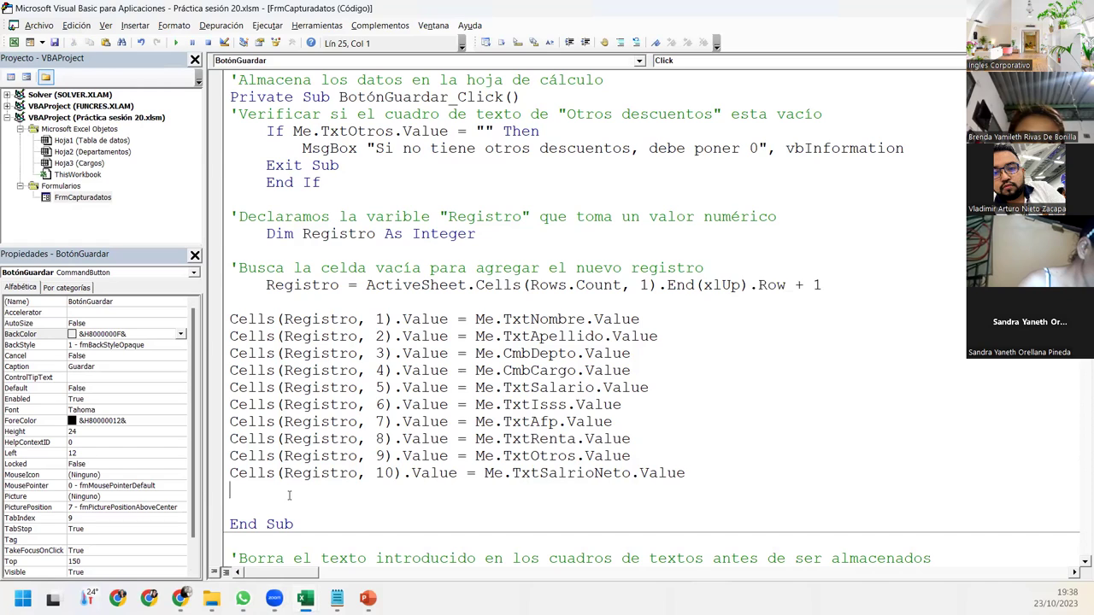
{"action": "left_click", "coordinate": [310, 508]}
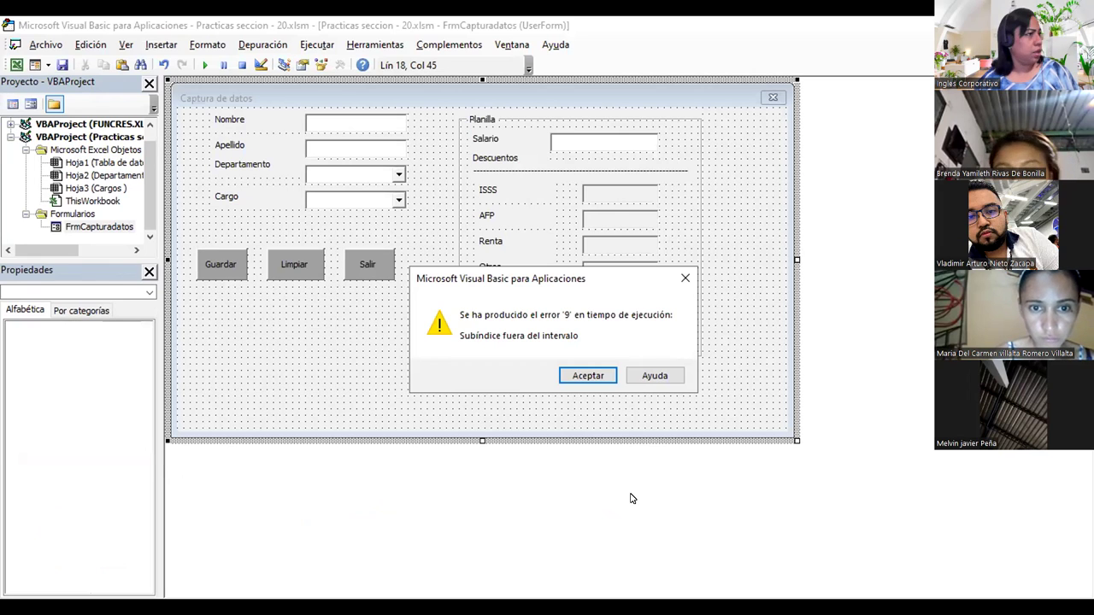
Step: Dismiss runtime error 9 and scroll down through BotonLimpiar_Click, BotonSalir_Click and TxtOtros_Change
{"action": "left_click", "coordinate": [591, 379]}
{"action": "key", "text": "Down"}
{"action": "key", "text": "Down"}
{"action": "key", "text": "Down"}
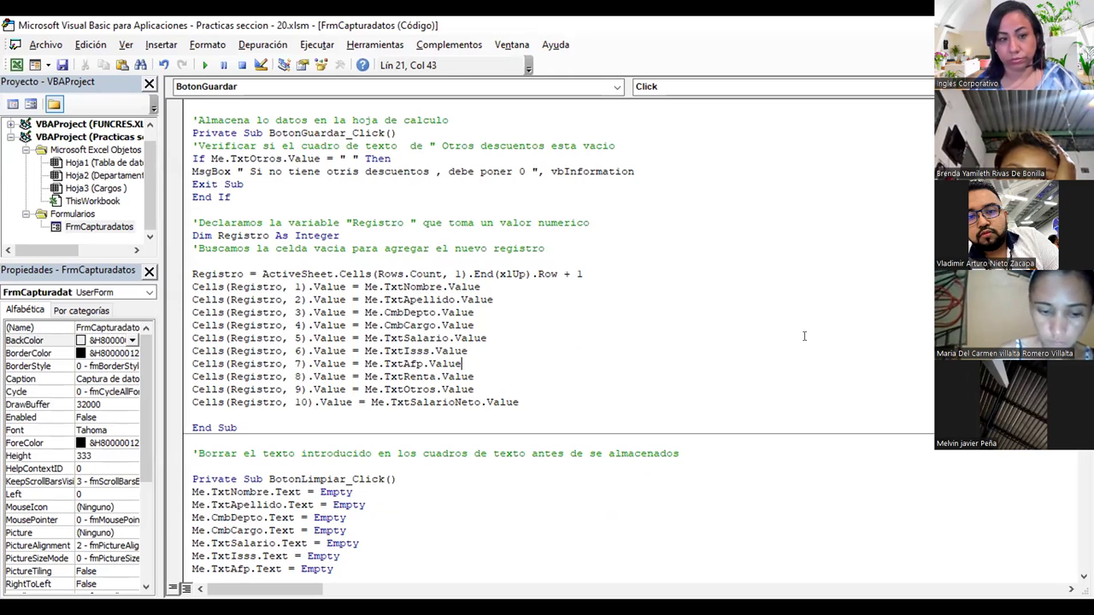
{"action": "scroll", "coordinate": [803, 336], "scroll_direction": "down", "scroll_amount": 3}
{"action": "scroll", "coordinate": [611, 334], "scroll_direction": "down", "scroll_amount": 3}
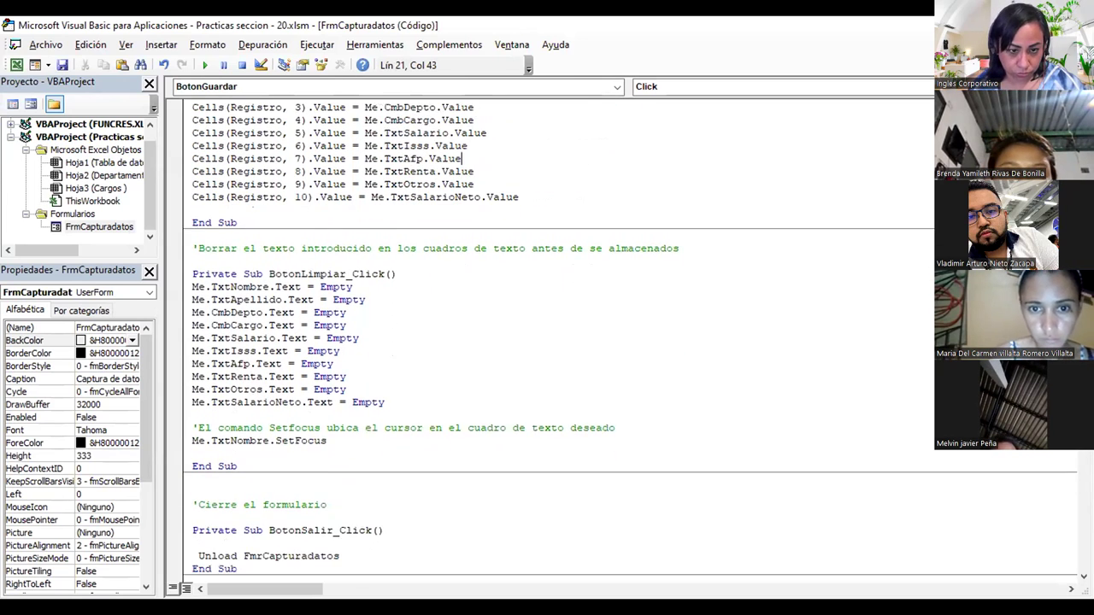
{"action": "scroll", "coordinate": [630, 334], "scroll_direction": "down", "scroll_amount": 1}
{"action": "scroll", "coordinate": [630, 334], "scroll_direction": "down", "scroll_amount": 1}
{"action": "scroll", "coordinate": [630, 334], "scroll_direction": "down", "scroll_amount": 1}
{"action": "scroll", "coordinate": [631, 334], "scroll_direction": "down", "scroll_amount": 1}
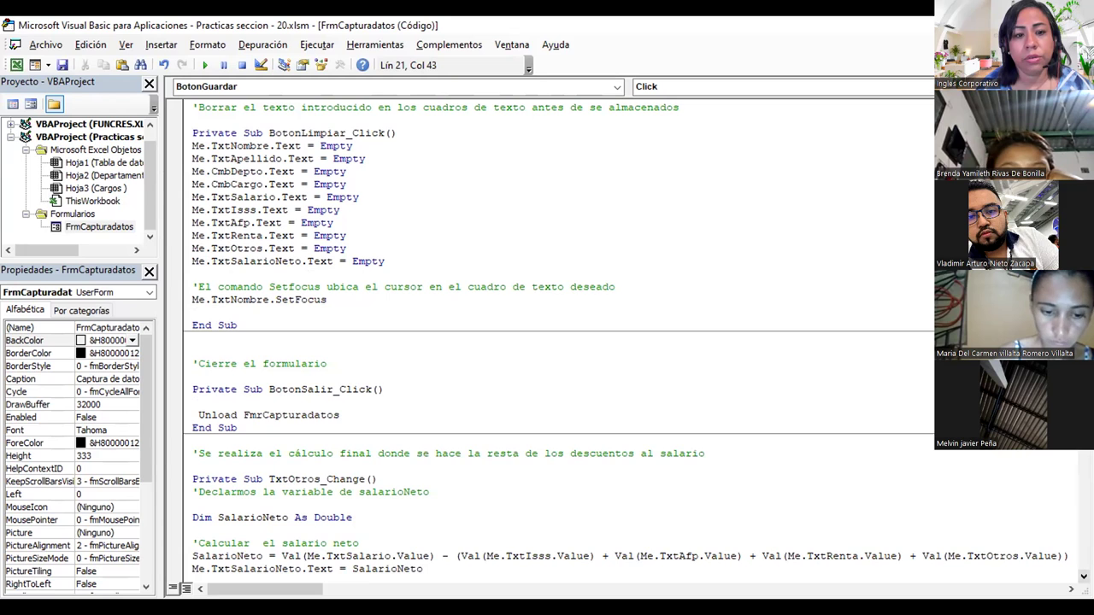
{"action": "scroll", "coordinate": [555, 342], "scroll_direction": "down", "scroll_amount": 1}
{"action": "scroll", "coordinate": [556, 342], "scroll_direction": "down", "scroll_amount": 4}
{"action": "scroll", "coordinate": [555, 342], "scroll_direction": "down", "scroll_amount": 2}
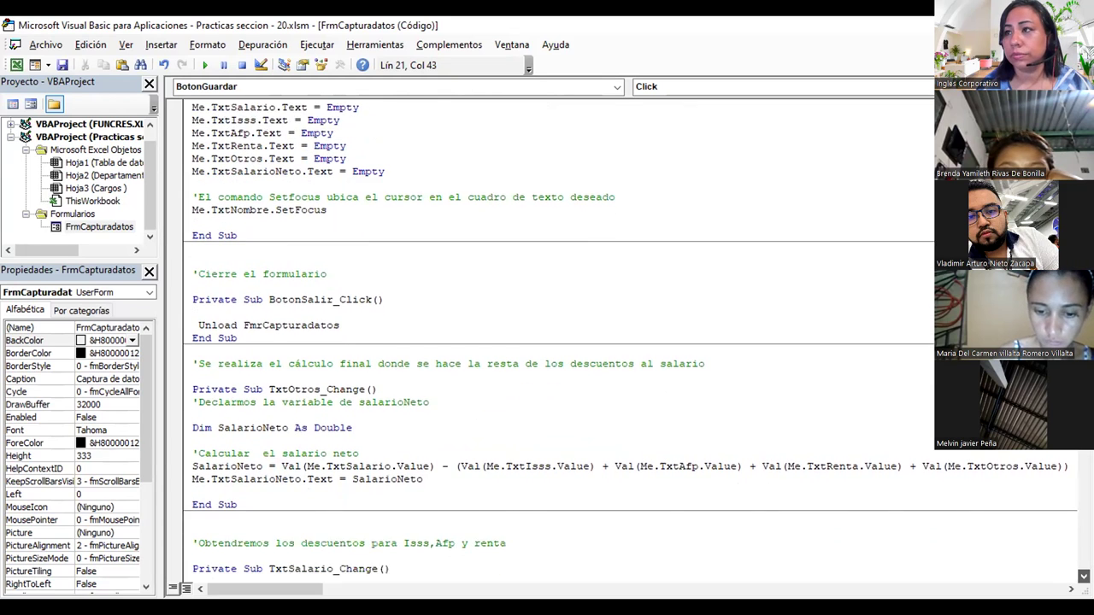
{"action": "scroll", "coordinate": [555, 341], "scroll_direction": "down", "scroll_amount": 2}
{"action": "scroll", "coordinate": [556, 342], "scroll_direction": "down", "scroll_amount": 2}
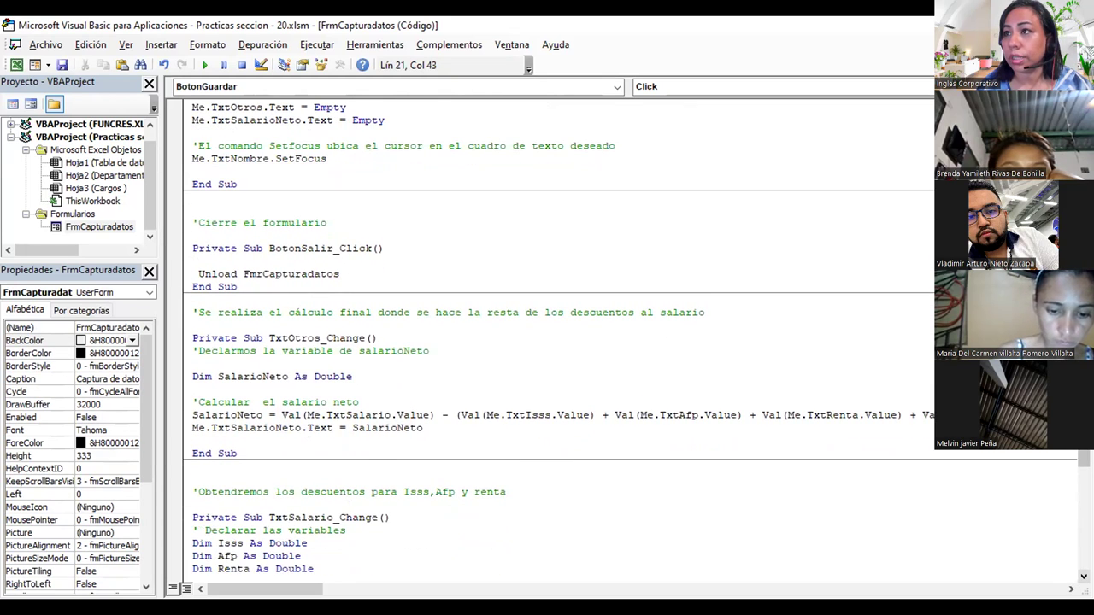
{"action": "scroll", "coordinate": [556, 341], "scroll_direction": "down", "scroll_amount": 1}
{"action": "scroll", "coordinate": [555, 342], "scroll_direction": "down", "scroll_amount": 2}
{"action": "scroll", "coordinate": [555, 342], "scroll_direction": "down", "scroll_amount": 1}
{"action": "scroll", "coordinate": [555, 342], "scroll_direction": "down", "scroll_amount": 2}
{"action": "scroll", "coordinate": [555, 341], "scroll_direction": "down", "scroll_amount": 2}
{"action": "scroll", "coordinate": [555, 342], "scroll_direction": "down", "scroll_amount": 1}
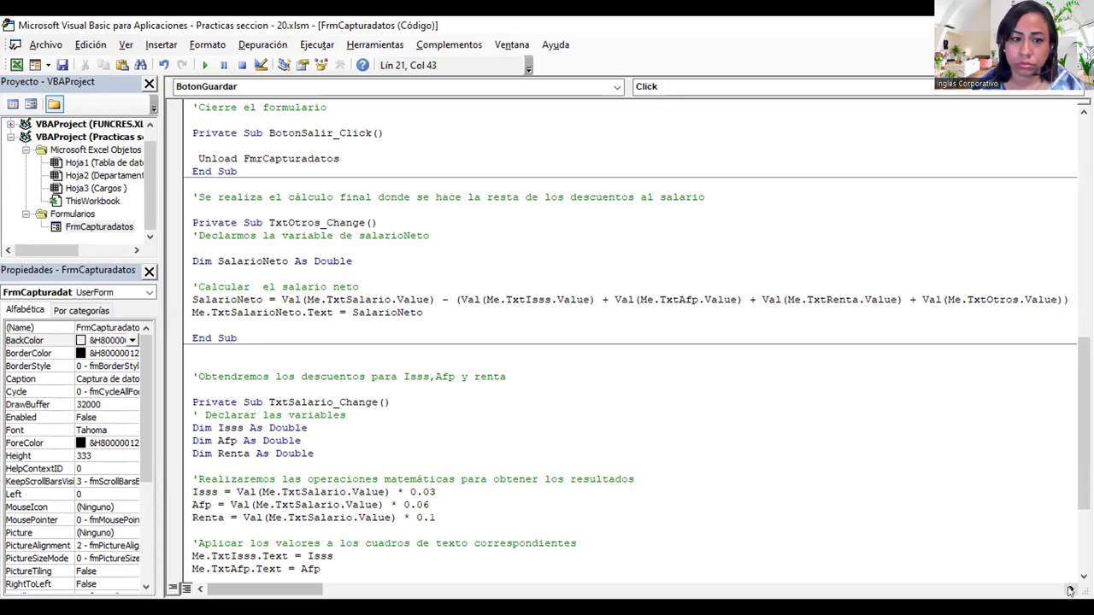
{"action": "left_click", "coordinate": [1070, 590]}
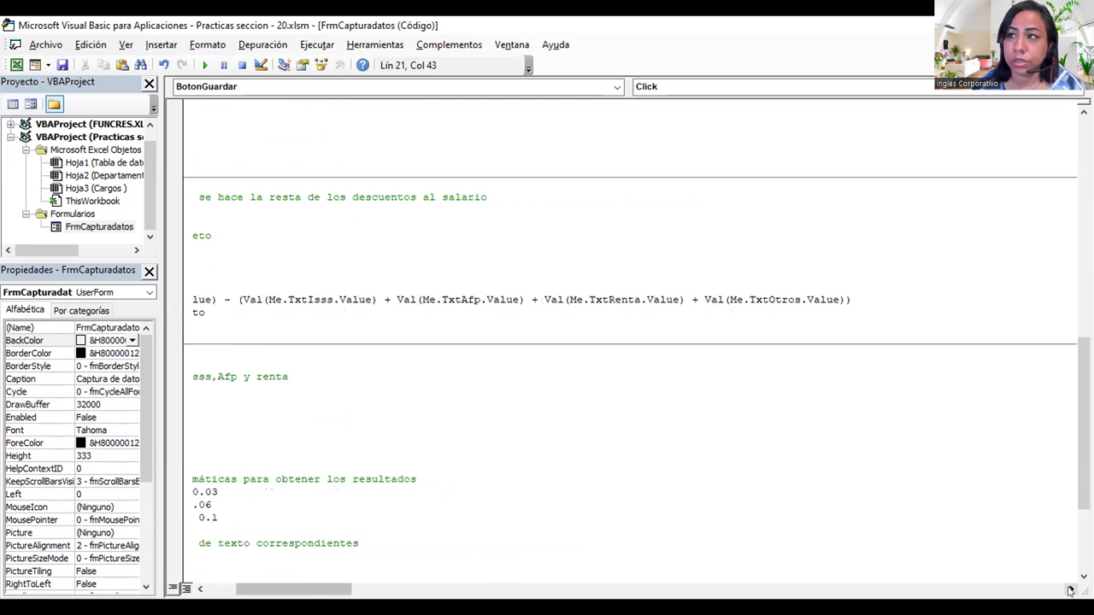
{"action": "left_click", "coordinate": [200, 589]}
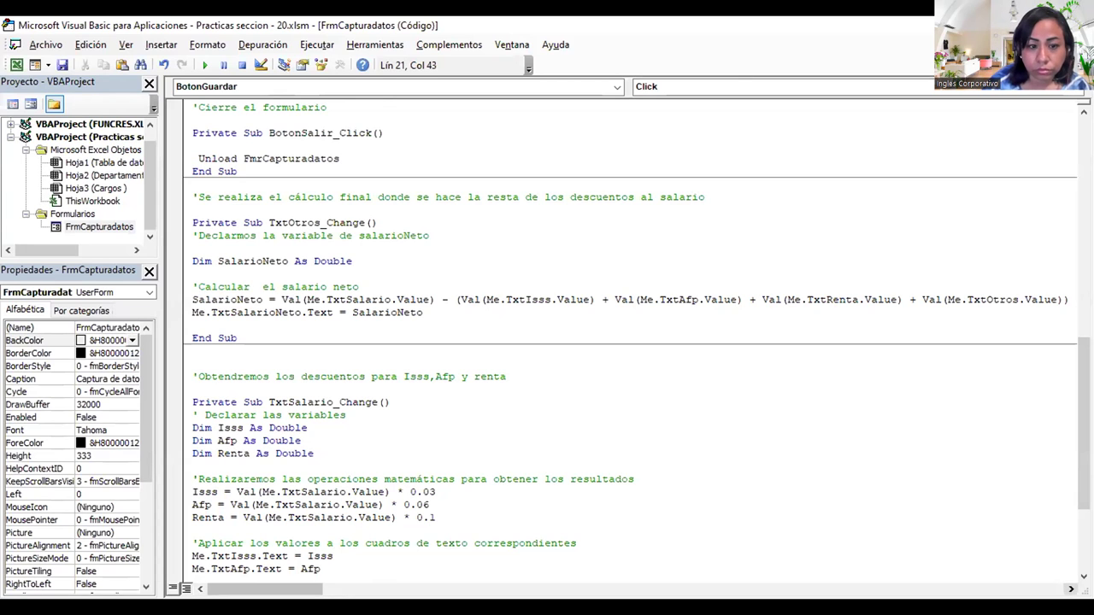
{"action": "left_click", "coordinate": [1084, 576]}
{"action": "left_click", "coordinate": [1084, 576]}
{"action": "left_click", "coordinate": [1084, 576]}
{"action": "left_click", "coordinate": [1083, 576]}
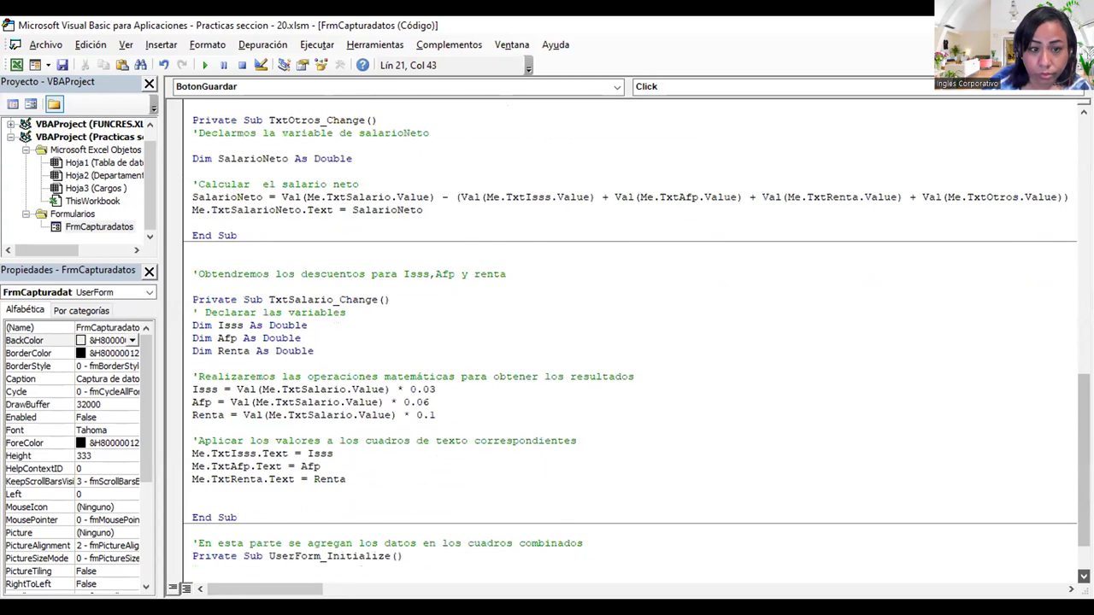
{"action": "left_click", "coordinate": [1083, 575]}
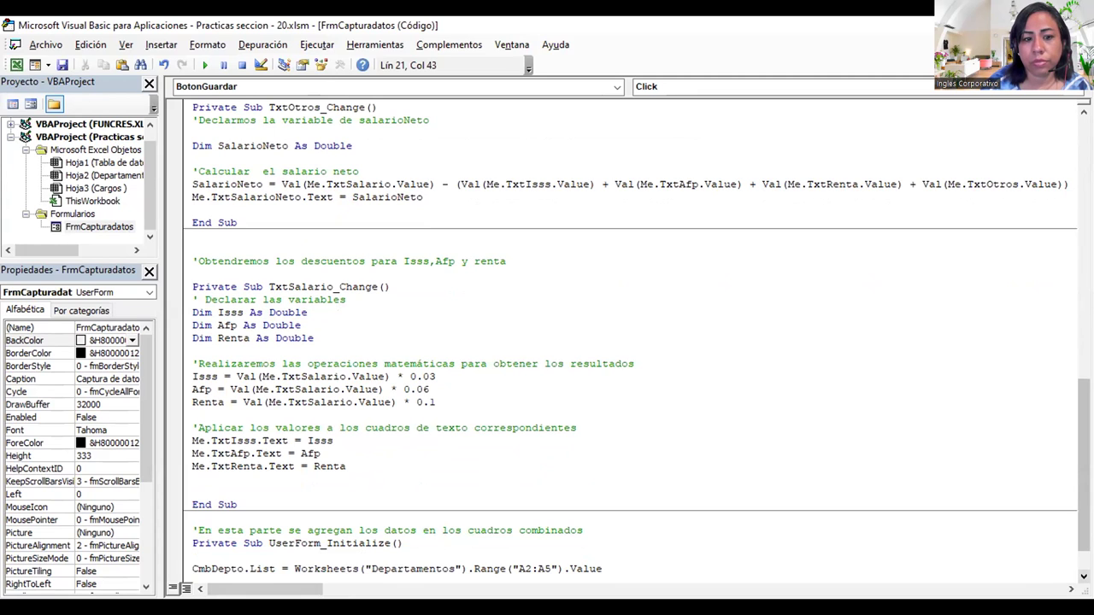
{"action": "scroll", "coordinate": [637, 340], "scroll_direction": "down", "scroll_amount": 1}
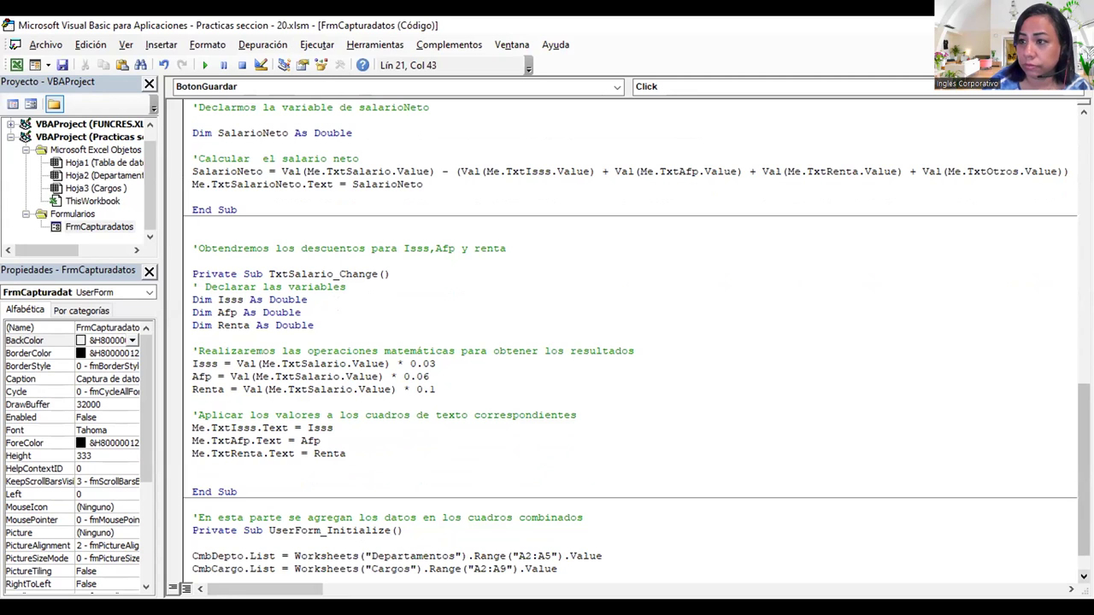
{"action": "scroll", "coordinate": [636, 334], "scroll_direction": "down", "scroll_amount": 1}
{"action": "scroll", "coordinate": [637, 334], "scroll_direction": "down", "scroll_amount": 1}
{"action": "scroll", "coordinate": [636, 334], "scroll_direction": "down", "scroll_amount": 1}
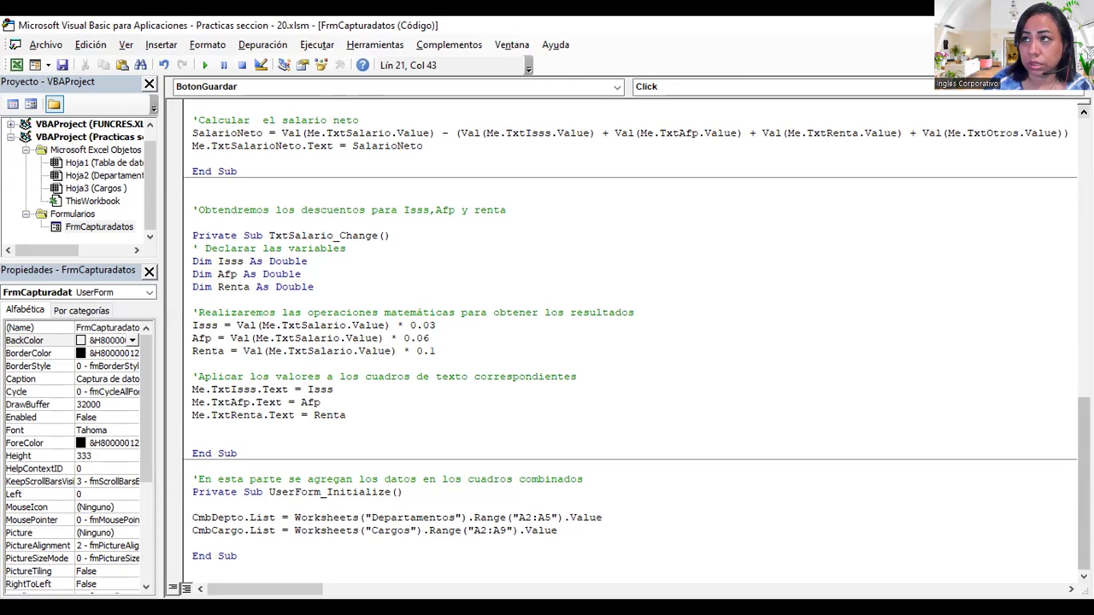
{"action": "scroll", "coordinate": [632, 333], "scroll_direction": "up", "scroll_amount": 1}
{"action": "scroll", "coordinate": [632, 333], "scroll_direction": "up", "scroll_amount": 1}
{"action": "scroll", "coordinate": [633, 334], "scroll_direction": "up", "scroll_amount": 1}
{"action": "scroll", "coordinate": [632, 333], "scroll_direction": "up", "scroll_amount": 1}
{"action": "scroll", "coordinate": [632, 333], "scroll_direction": "up", "scroll_amount": 1}
{"action": "scroll", "coordinate": [632, 333], "scroll_direction": "up", "scroll_amount": 2}
{"action": "scroll", "coordinate": [633, 333], "scroll_direction": "up", "scroll_amount": 1}
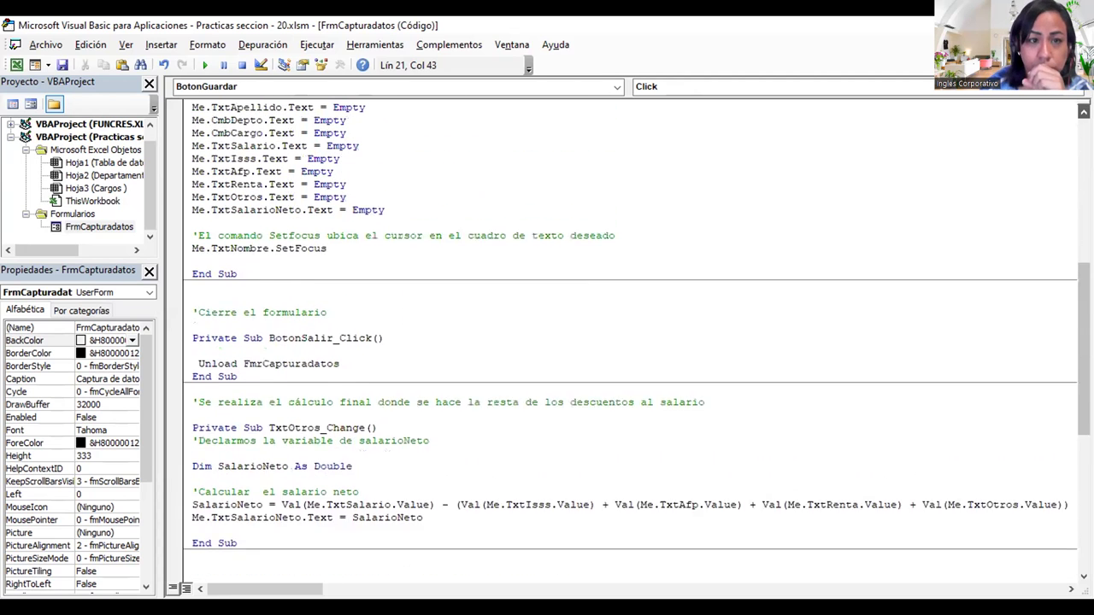
{"action": "scroll", "coordinate": [632, 333], "scroll_direction": "up", "scroll_amount": 3}
{"action": "scroll", "coordinate": [632, 334], "scroll_direction": "up", "scroll_amount": 2}
{"action": "scroll", "coordinate": [632, 333], "scroll_direction": "up", "scroll_amount": 2}
{"action": "scroll", "coordinate": [632, 333], "scroll_direction": "up", "scroll_amount": 3}
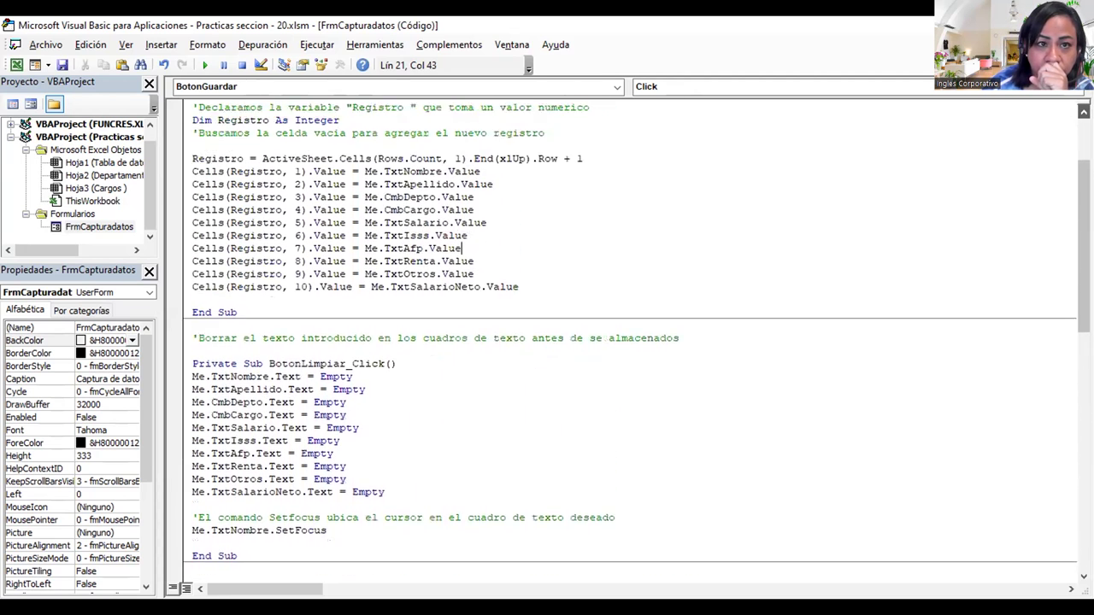
{"action": "scroll", "coordinate": [632, 333], "scroll_direction": "up", "scroll_amount": 1}
{"action": "scroll", "coordinate": [632, 333], "scroll_direction": "up", "scroll_amount": 1}
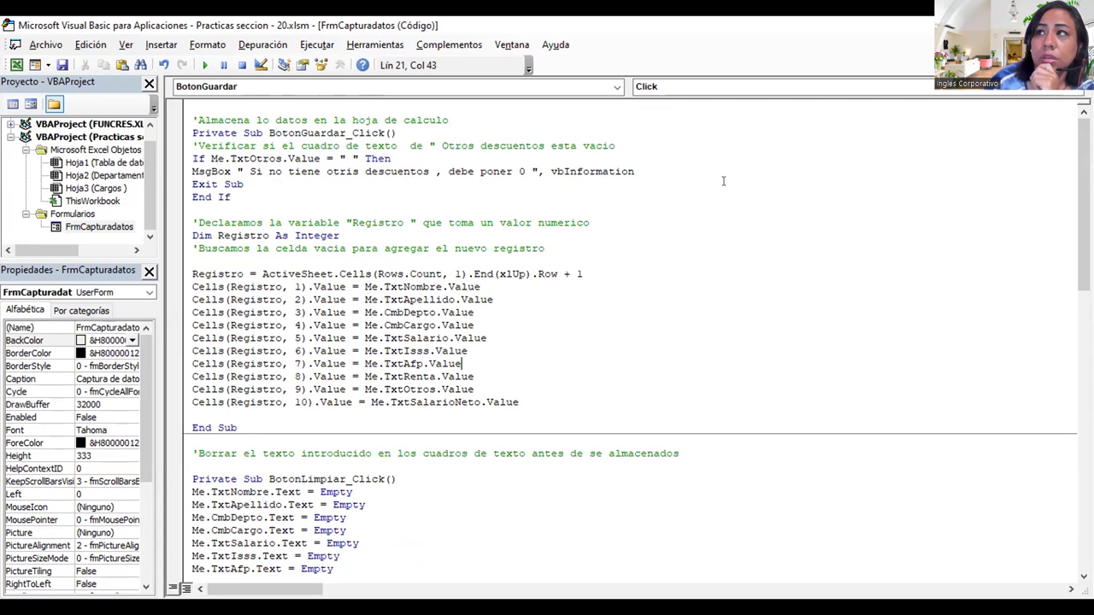
Step: Add a blank line under the header, empty the check's quotes, and trim the message's spaces
{"action": "left_click", "coordinate": [435, 134]}
{"action": "key", "text": "Return"}
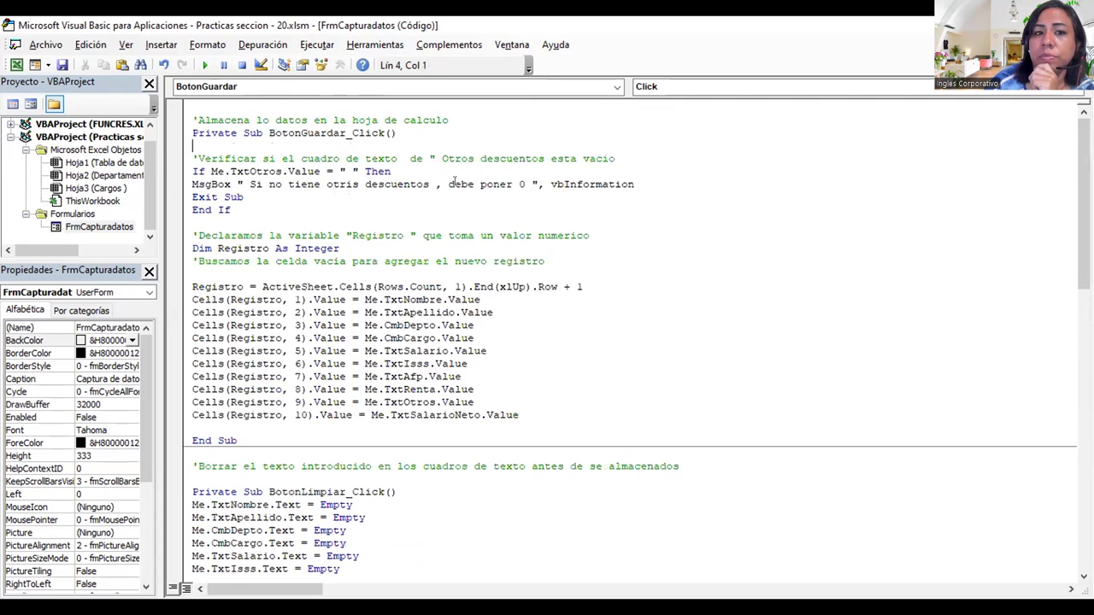
{"action": "left_click", "coordinate": [351, 170]}
{"action": "key", "text": "BackSpace"}
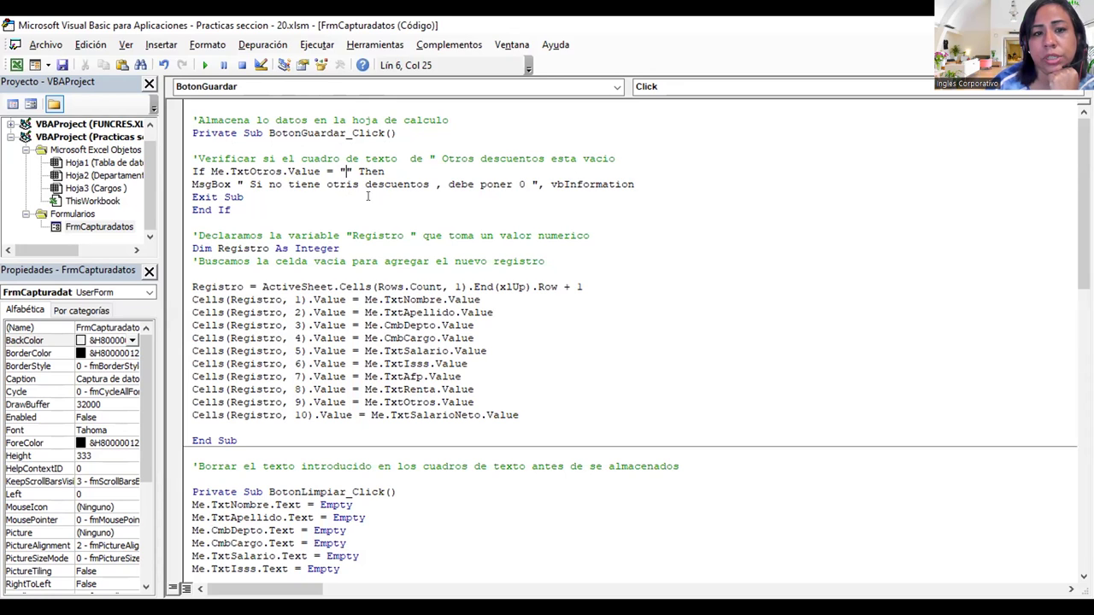
{"action": "left_click", "coordinate": [250, 184]}
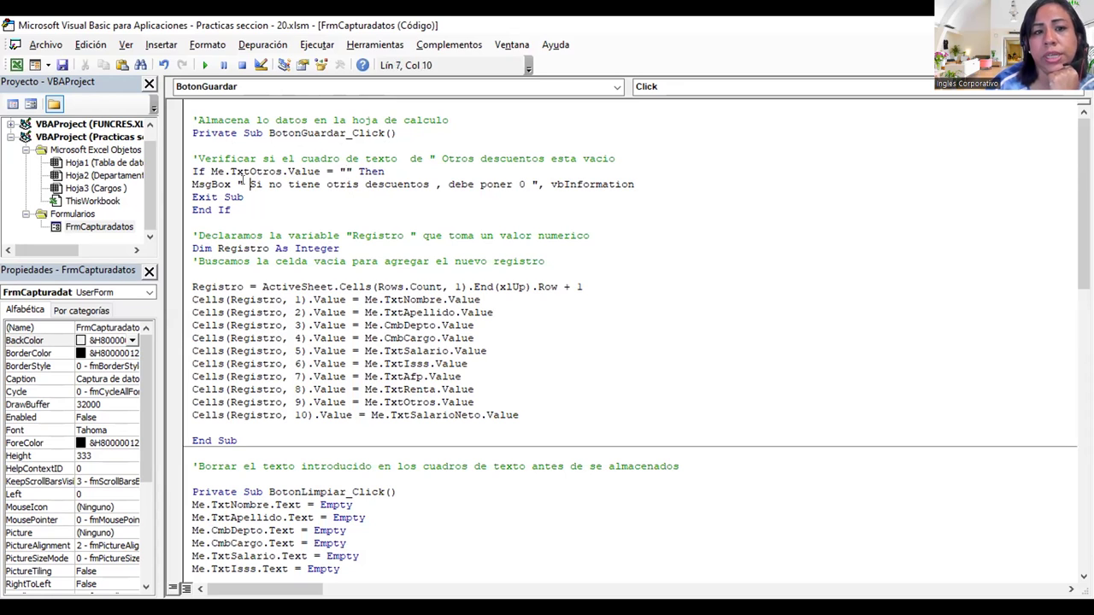
{"action": "key", "text": "BackSpace"}
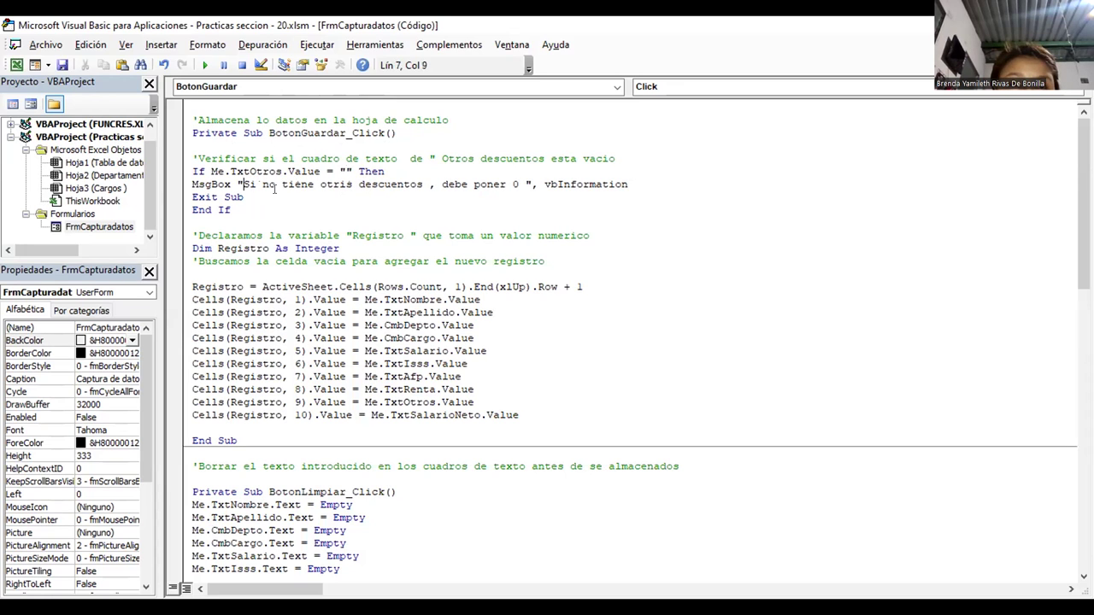
{"action": "left_click", "coordinate": [524, 184]}
{"action": "key", "text": "BackSpace"}
Step: Add a blank line after the If condition, save the workbook, and run the form
{"action": "left_click", "coordinate": [649, 219]}
{"action": "left_click", "coordinate": [247, 196]}
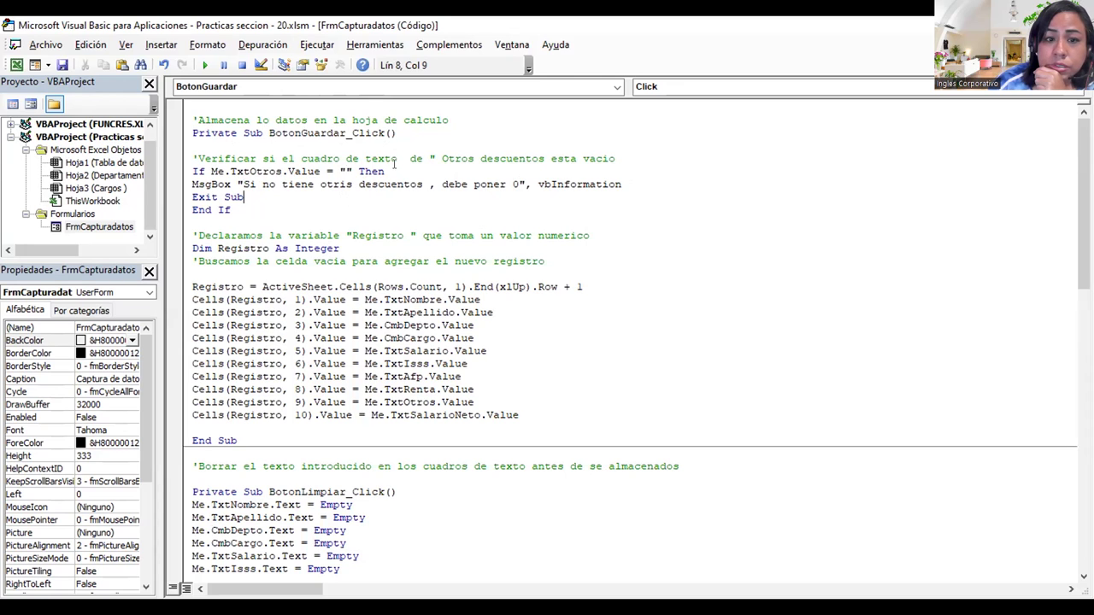
{"action": "left_click", "coordinate": [394, 168]}
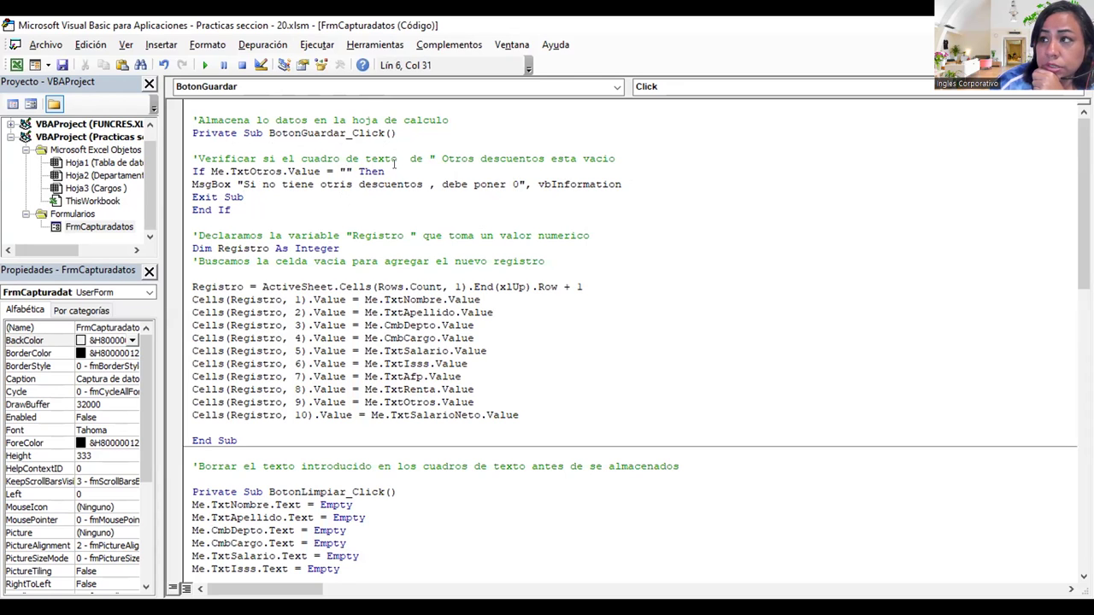
{"action": "key", "text": "Return"}
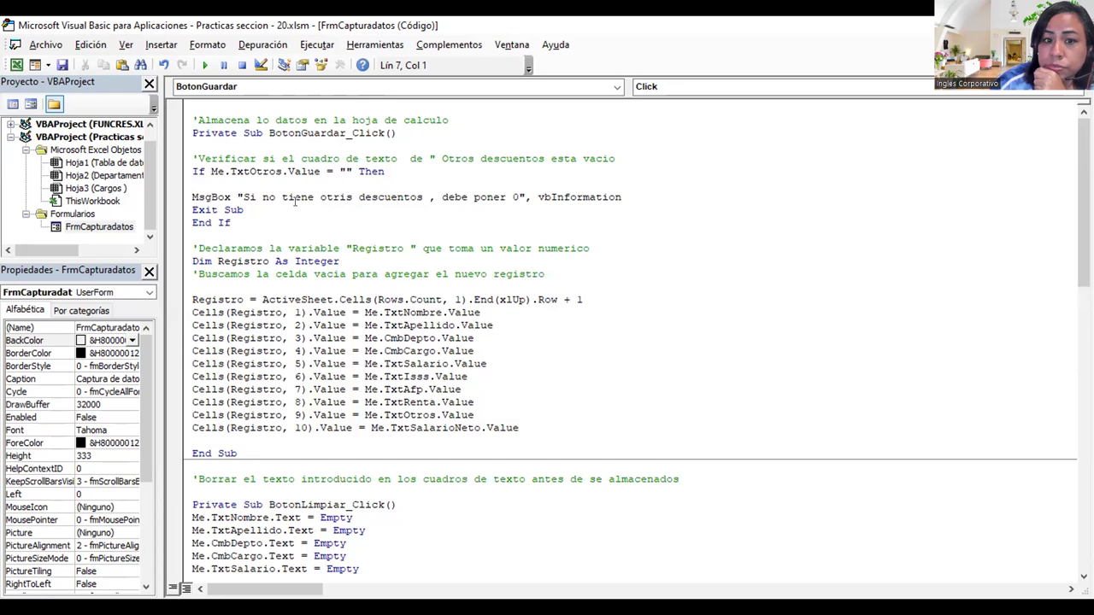
{"action": "left_click", "coordinate": [543, 231]}
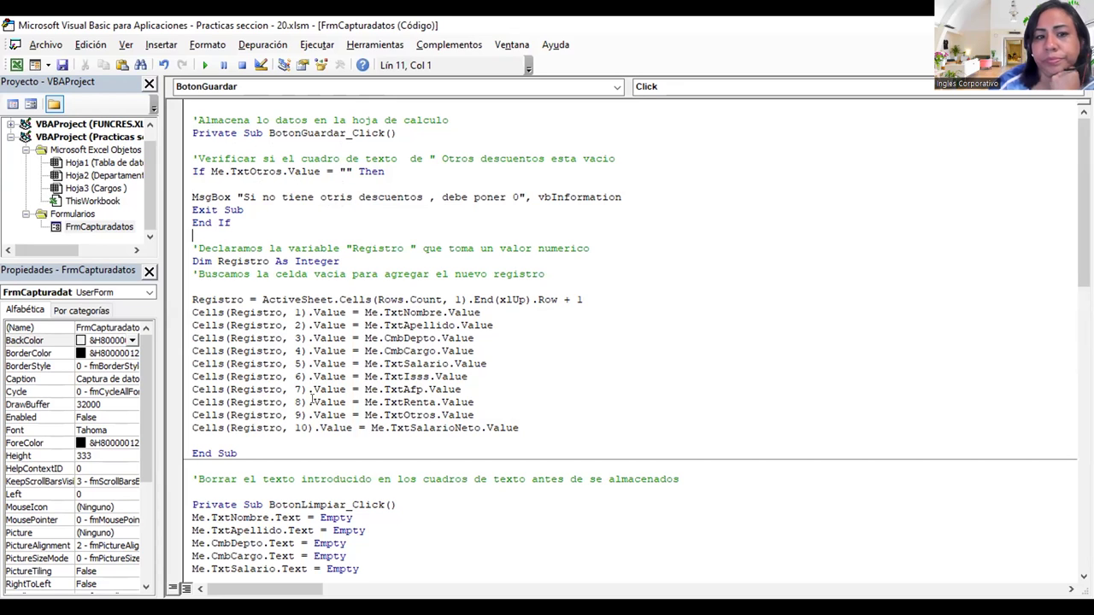
{"action": "left_click", "coordinate": [63, 65]}
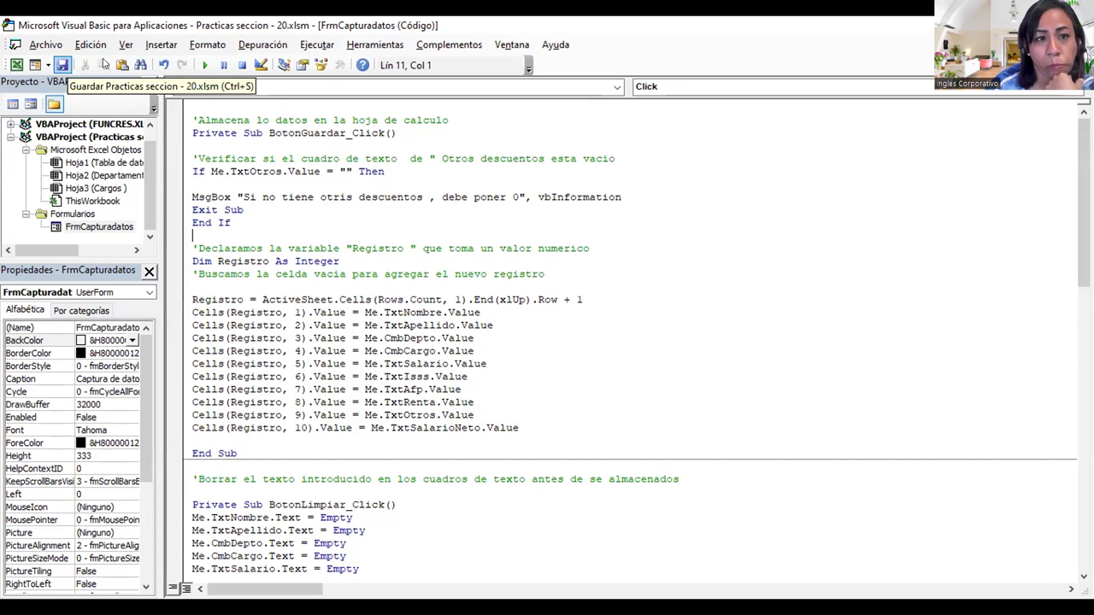
{"action": "key", "text": "F5"}
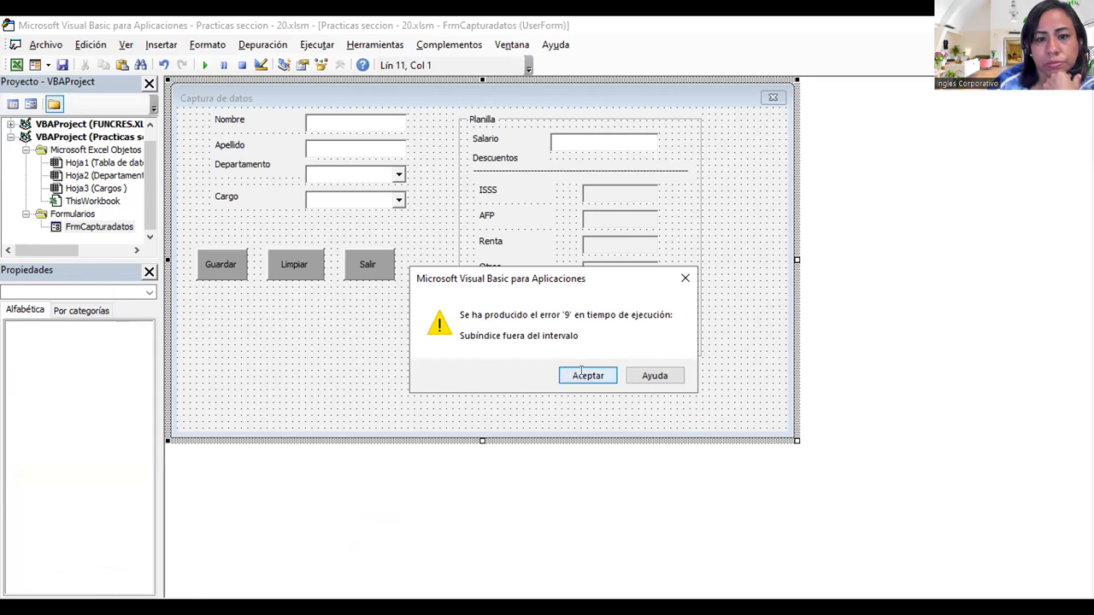
Step: Dismiss the run-time error 9 message to get back to the form's code
{"action": "left_click", "coordinate": [587, 375]}
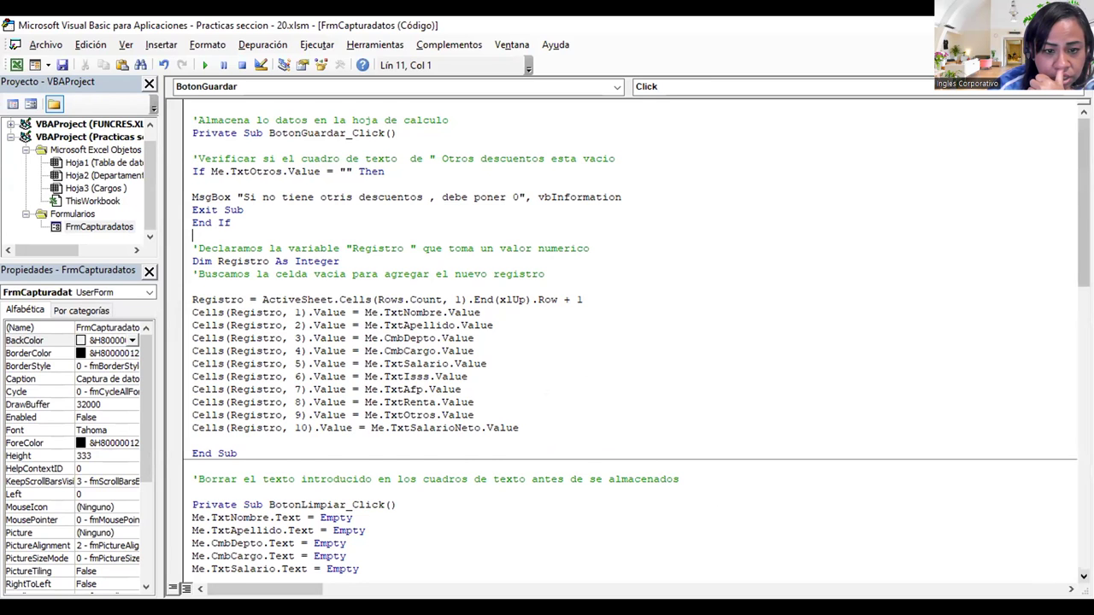
{"action": "left_click", "coordinate": [1082, 575]}
{"action": "scroll", "coordinate": [629, 339], "scroll_direction": "down", "scroll_amount": 2}
{"action": "scroll", "coordinate": [630, 339], "scroll_direction": "down", "scroll_amount": 2}
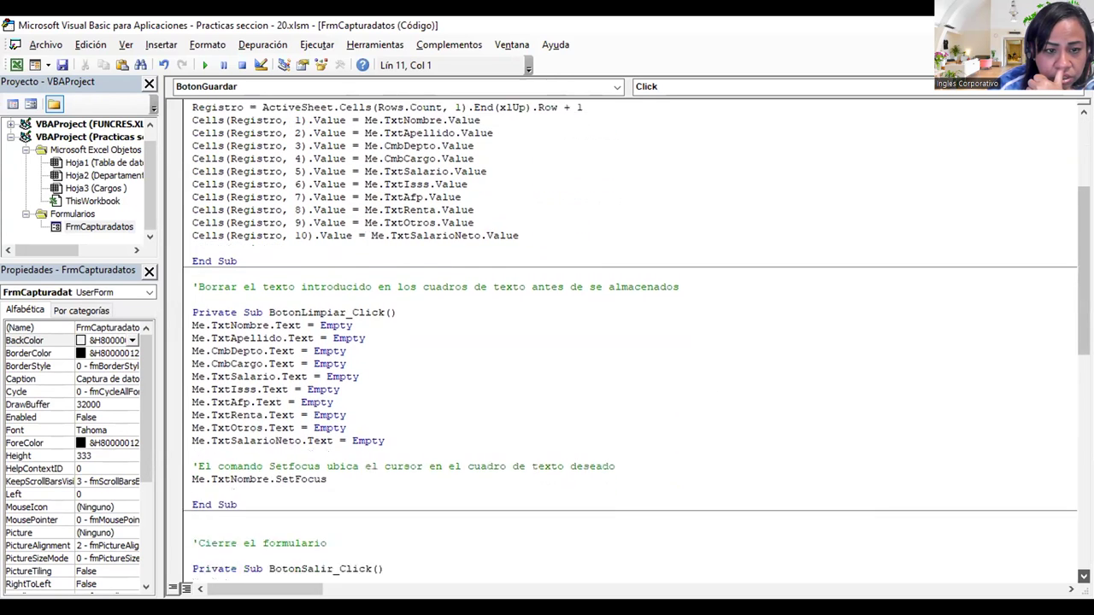
{"action": "scroll", "coordinate": [630, 339], "scroll_direction": "down", "scroll_amount": 1}
{"action": "scroll", "coordinate": [629, 339], "scroll_direction": "down", "scroll_amount": 1}
{"action": "scroll", "coordinate": [630, 339], "scroll_direction": "down", "scroll_amount": 2}
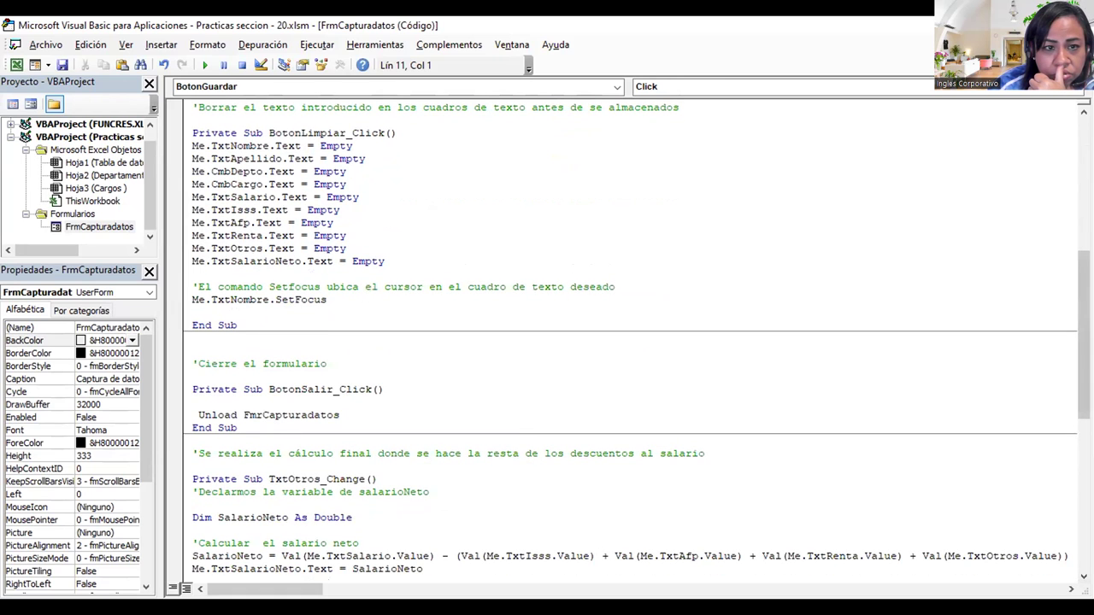
{"action": "scroll", "coordinate": [630, 339], "scroll_direction": "up", "scroll_amount": 9}
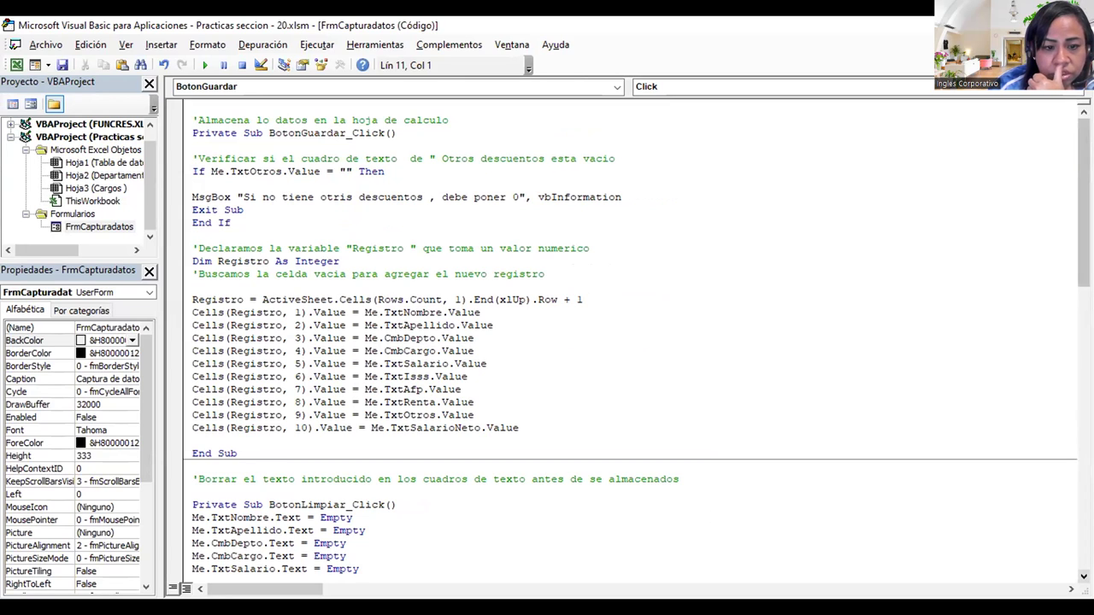
{"action": "scroll", "coordinate": [630, 339], "scroll_direction": "down", "scroll_amount": 1}
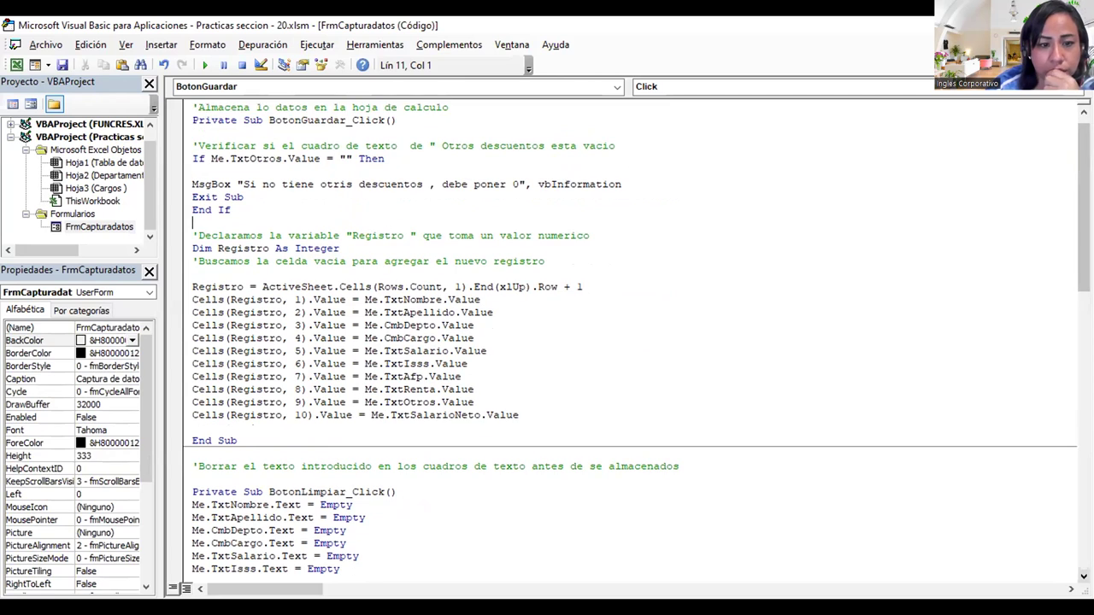
{"action": "scroll", "coordinate": [630, 339], "scroll_direction": "down", "scroll_amount": 3}
{"action": "scroll", "coordinate": [630, 339], "scroll_direction": "down", "scroll_amount": 1}
{"action": "scroll", "coordinate": [630, 339], "scroll_direction": "down", "scroll_amount": 2}
{"action": "scroll", "coordinate": [630, 339], "scroll_direction": "down", "scroll_amount": 2}
{"action": "scroll", "coordinate": [629, 339], "scroll_direction": "down", "scroll_amount": 2}
{"action": "scroll", "coordinate": [630, 339], "scroll_direction": "down", "scroll_amount": 1}
{"action": "scroll", "coordinate": [630, 340], "scroll_direction": "down", "scroll_amount": 2}
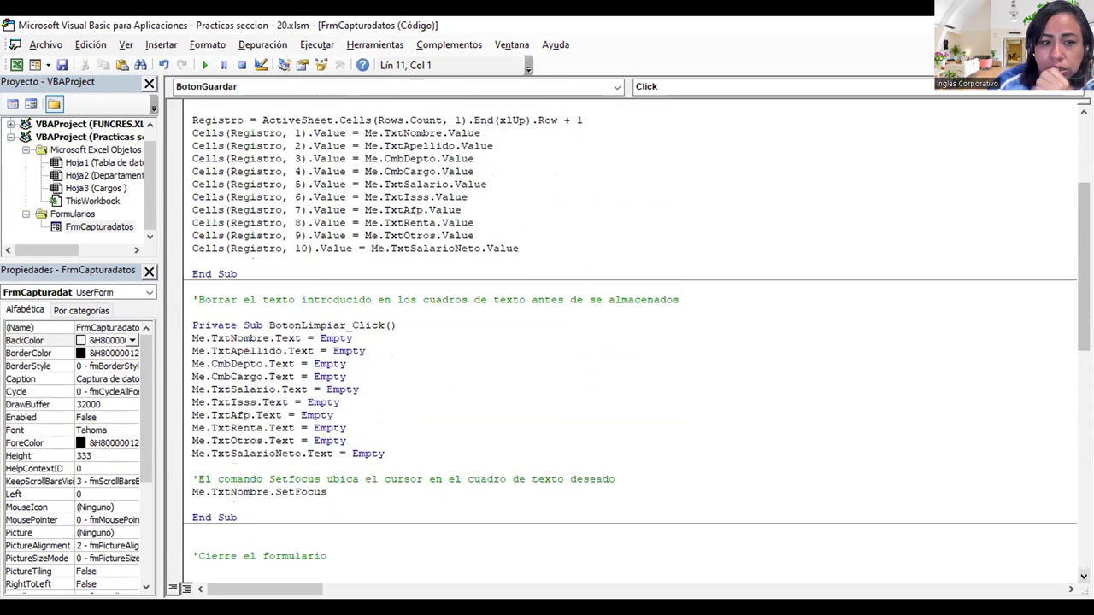
{"action": "scroll", "coordinate": [630, 339], "scroll_direction": "down", "scroll_amount": 1}
{"action": "scroll", "coordinate": [630, 339], "scroll_direction": "down", "scroll_amount": 1}
{"action": "scroll", "coordinate": [630, 340], "scroll_direction": "down", "scroll_amount": 1}
{"action": "scroll", "coordinate": [629, 339], "scroll_direction": "down", "scroll_amount": 2}
{"action": "scroll", "coordinate": [630, 339], "scroll_direction": "down", "scroll_amount": 2}
{"action": "scroll", "coordinate": [630, 339], "scroll_direction": "down", "scroll_amount": 1}
{"action": "scroll", "coordinate": [630, 340], "scroll_direction": "down", "scroll_amount": 2}
{"action": "scroll", "coordinate": [629, 340], "scroll_direction": "down", "scroll_amount": 1}
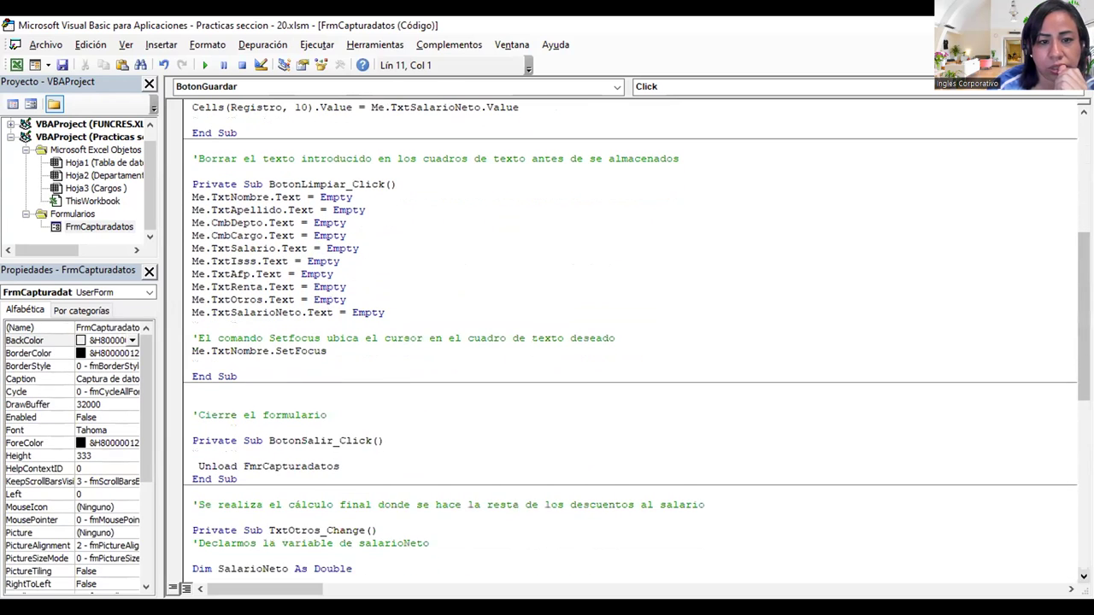
{"action": "scroll", "coordinate": [630, 339], "scroll_direction": "down", "scroll_amount": 3}
{"action": "scroll", "coordinate": [630, 339], "scroll_direction": "down", "scroll_amount": 1}
{"action": "scroll", "coordinate": [630, 339], "scroll_direction": "down", "scroll_amount": 2}
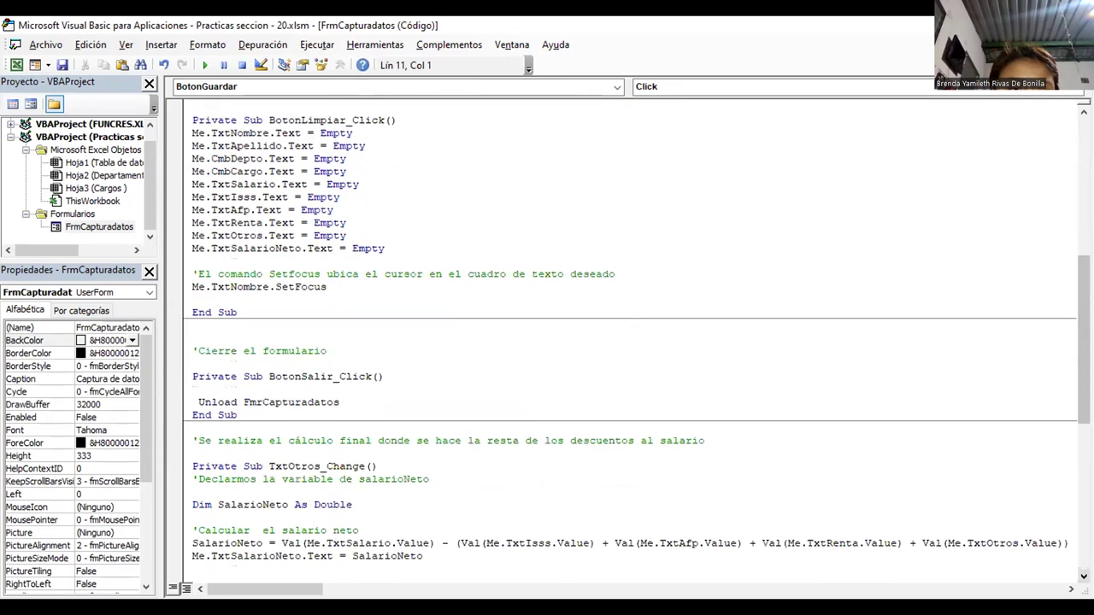
{"action": "scroll", "coordinate": [630, 339], "scroll_direction": "down", "scroll_amount": 1}
{"action": "scroll", "coordinate": [629, 340], "scroll_direction": "down", "scroll_amount": 1}
{"action": "scroll", "coordinate": [629, 339], "scroll_direction": "down", "scroll_amount": 2}
{"action": "scroll", "coordinate": [630, 339], "scroll_direction": "down", "scroll_amount": 2}
{"action": "scroll", "coordinate": [630, 339], "scroll_direction": "down", "scroll_amount": 2}
{"action": "scroll", "coordinate": [630, 339], "scroll_direction": "down", "scroll_amount": 2}
{"action": "scroll", "coordinate": [629, 339], "scroll_direction": "down", "scroll_amount": 1}
{"action": "scroll", "coordinate": [629, 339], "scroll_direction": "down", "scroll_amount": 2}
{"action": "scroll", "coordinate": [629, 339], "scroll_direction": "down", "scroll_amount": 1}
{"action": "scroll", "coordinate": [630, 339], "scroll_direction": "down", "scroll_amount": 2}
{"action": "scroll", "coordinate": [630, 339], "scroll_direction": "down", "scroll_amount": 2}
{"action": "scroll", "coordinate": [630, 339], "scroll_direction": "down", "scroll_amount": 1}
{"action": "scroll", "coordinate": [630, 339], "scroll_direction": "down", "scroll_amount": 2}
{"action": "scroll", "coordinate": [630, 339], "scroll_direction": "down", "scroll_amount": 2}
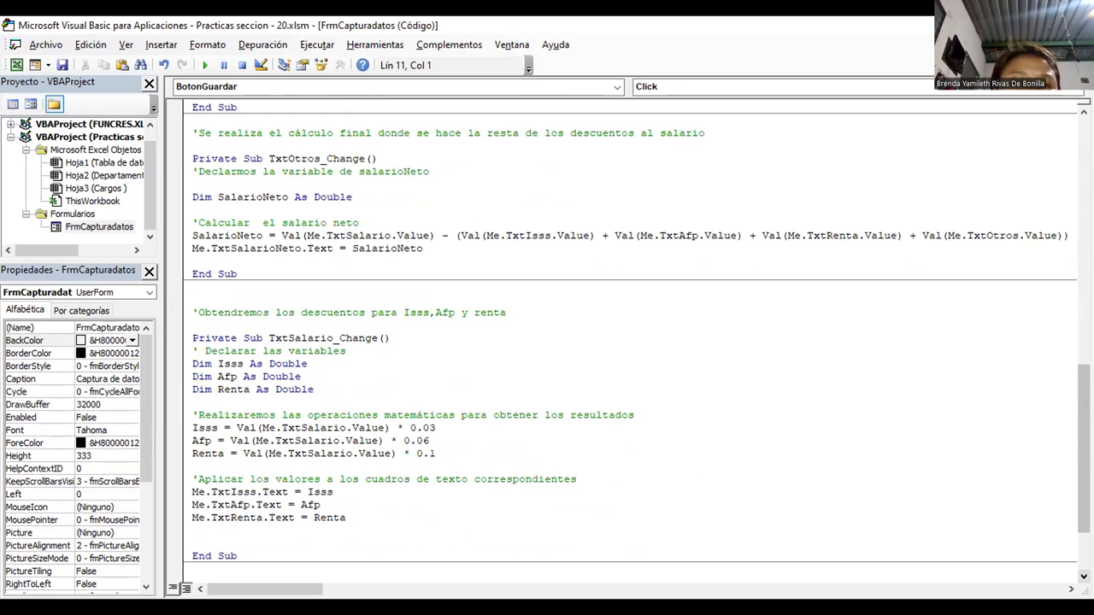
{"action": "scroll", "coordinate": [630, 339], "scroll_direction": "down", "scroll_amount": 2}
{"action": "scroll", "coordinate": [630, 339], "scroll_direction": "down", "scroll_amount": 6}
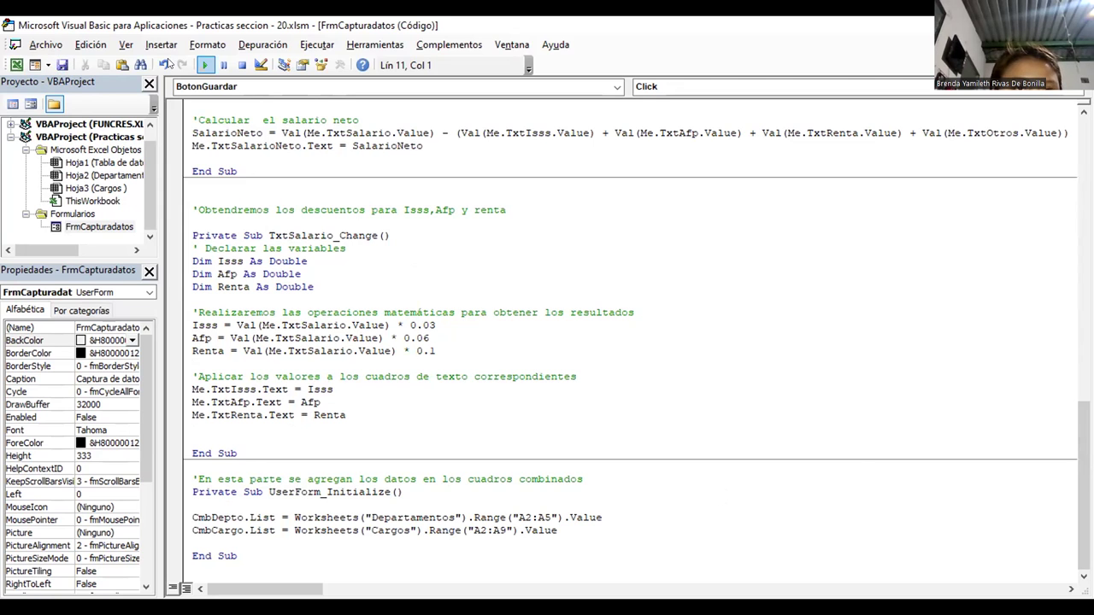
Step: Rerun the form with F5, then close the resulting subscript-out-of-range error 9
{"action": "key", "text": "F5"}
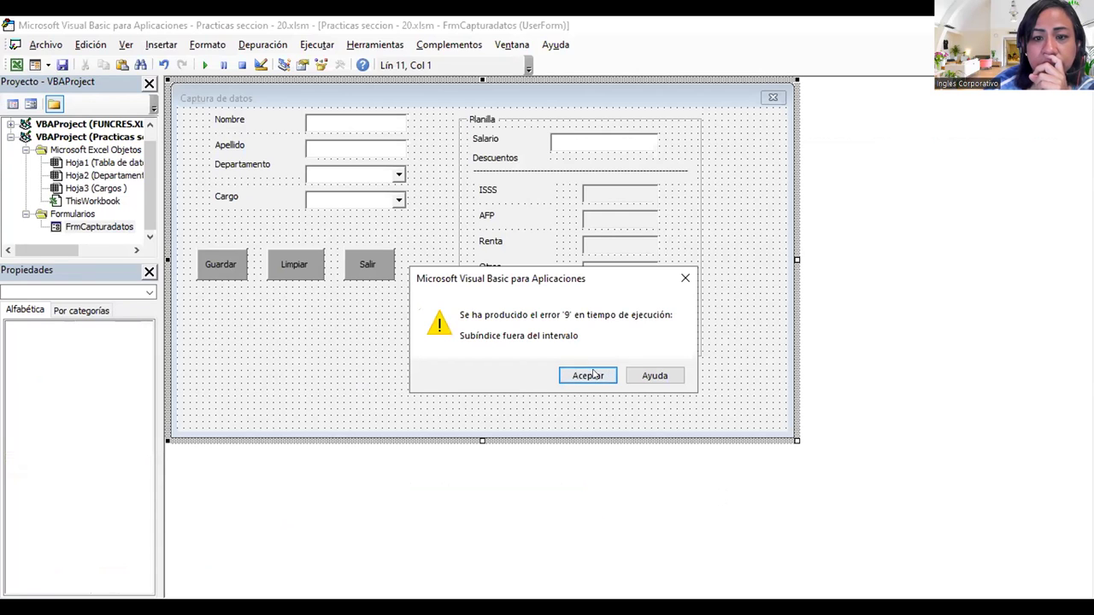
{"action": "left_click", "coordinate": [647, 376]}
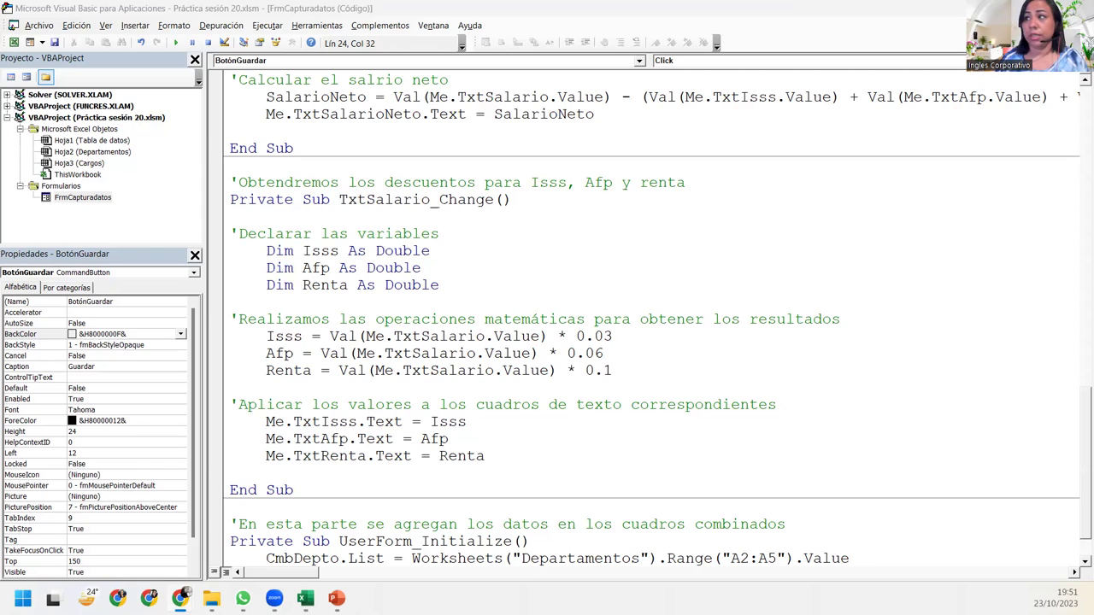
{"action": "scroll", "coordinate": [893, 428], "scroll_direction": "up", "scroll_amount": 6}
{"action": "scroll", "coordinate": [893, 428], "scroll_direction": "up", "scroll_amount": 3}
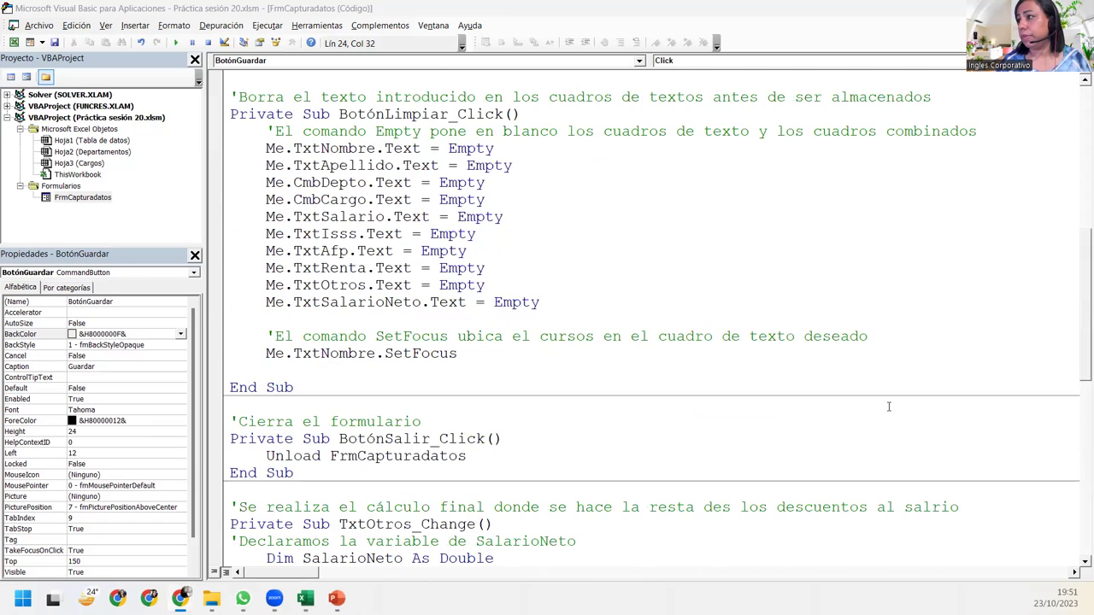
{"action": "scroll", "coordinate": [892, 428], "scroll_direction": "up", "scroll_amount": 10}
{"action": "left_click_drag", "start_coordinate": [704, 285], "coordinate": [741, 285]}
{"action": "left_click", "coordinate": [648, 285]}
{"action": "key", "text": "shift+Left"}
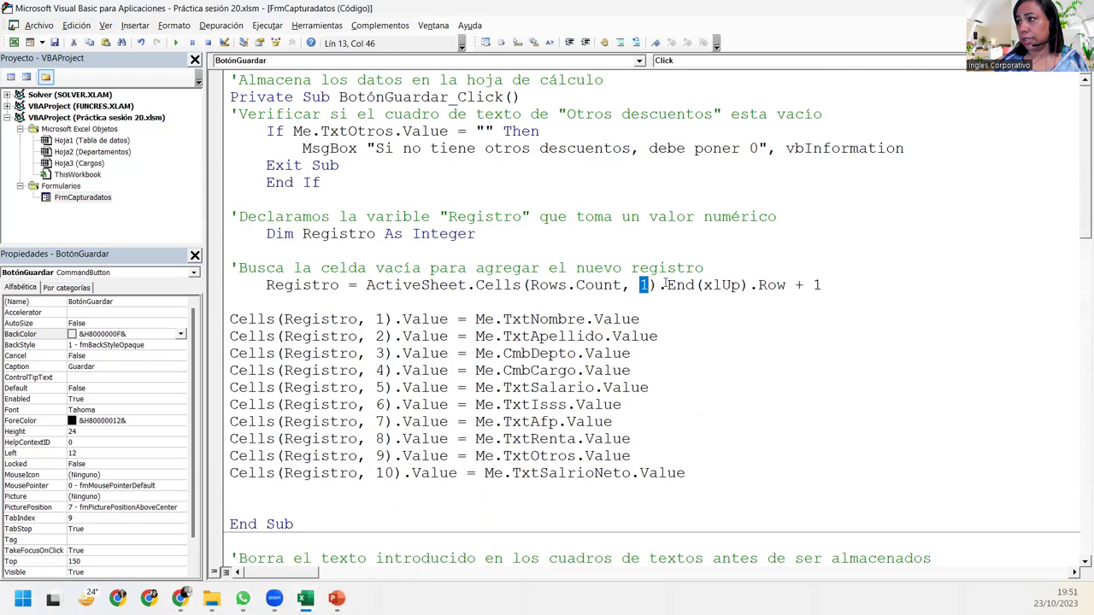
{"action": "left_click", "coordinate": [836, 289]}
{"action": "key", "text": "shift+Left"}
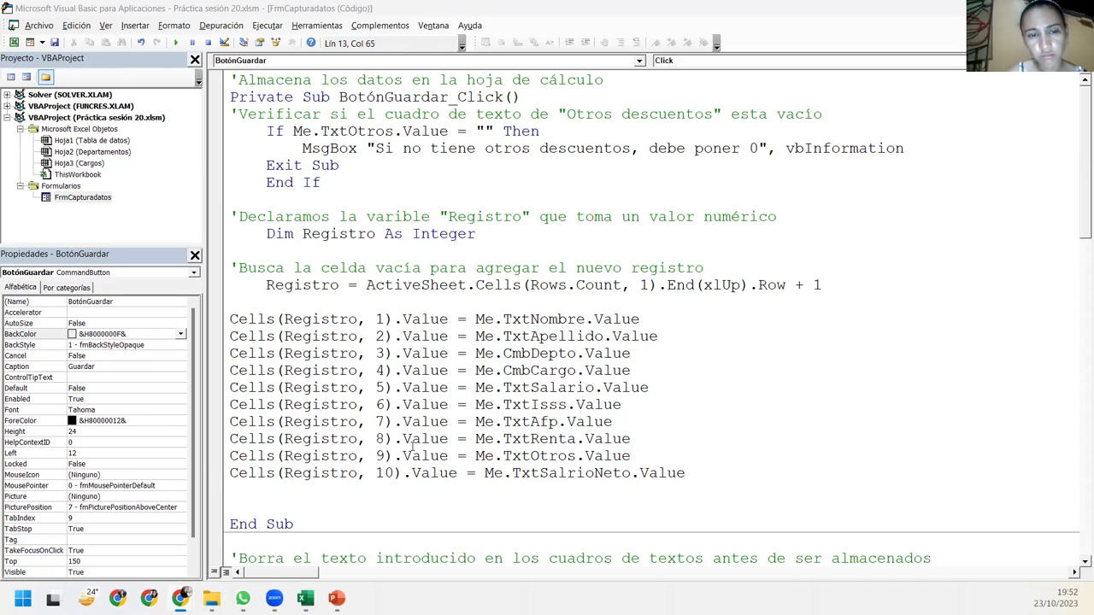
{"action": "double_click", "coordinate": [643, 284]}
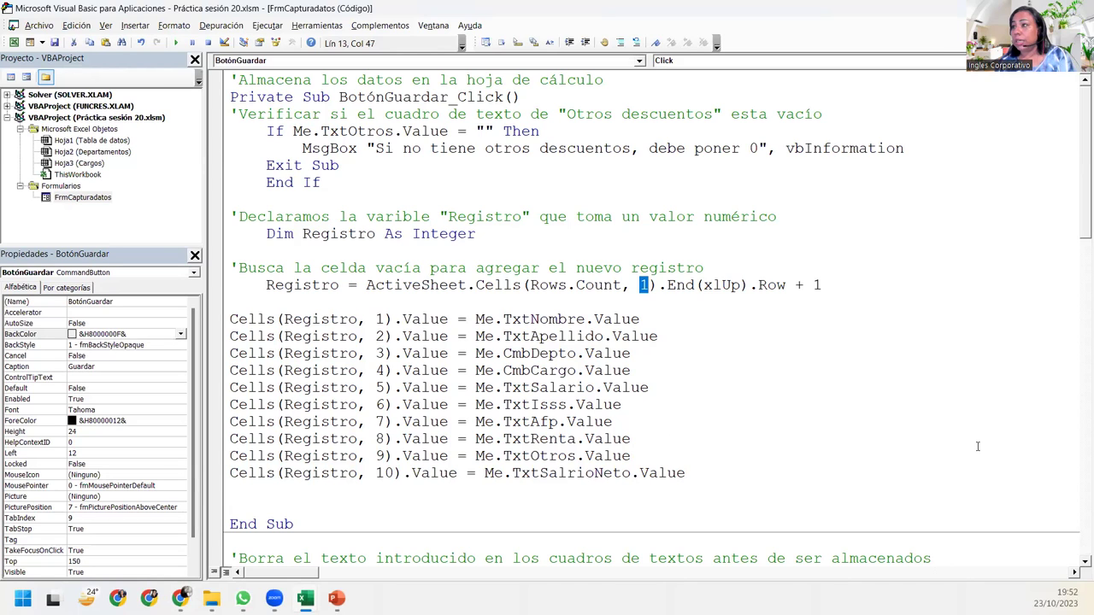
Step: Highlight the column 1 and + 1 values in the last-row code, then bring up the Chrome survey
{"action": "left_click", "coordinate": [707, 484]}
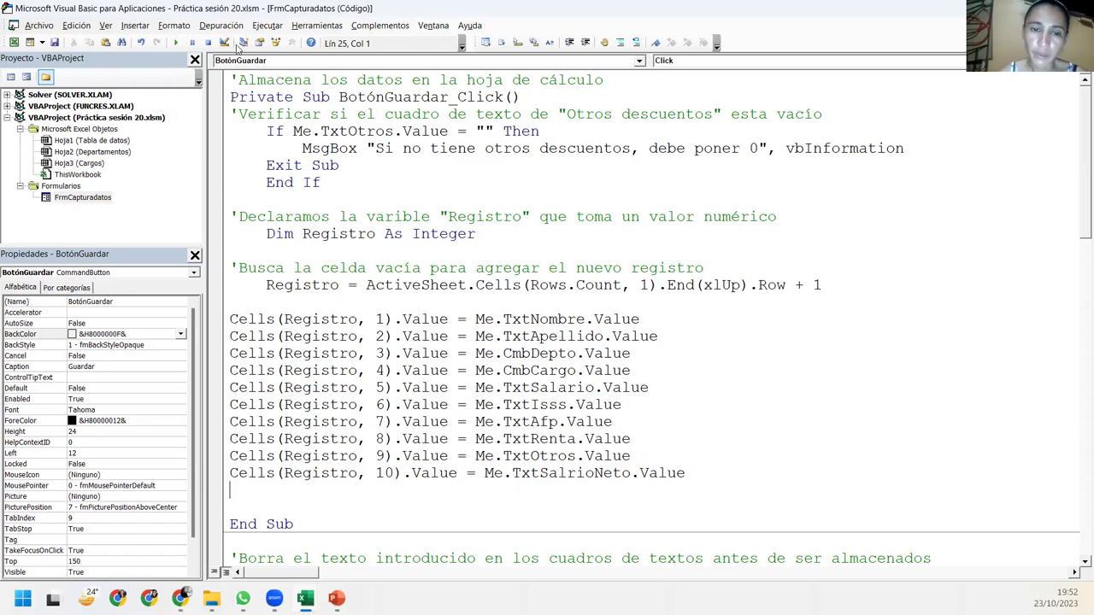
{"action": "double_click", "coordinate": [646, 285]}
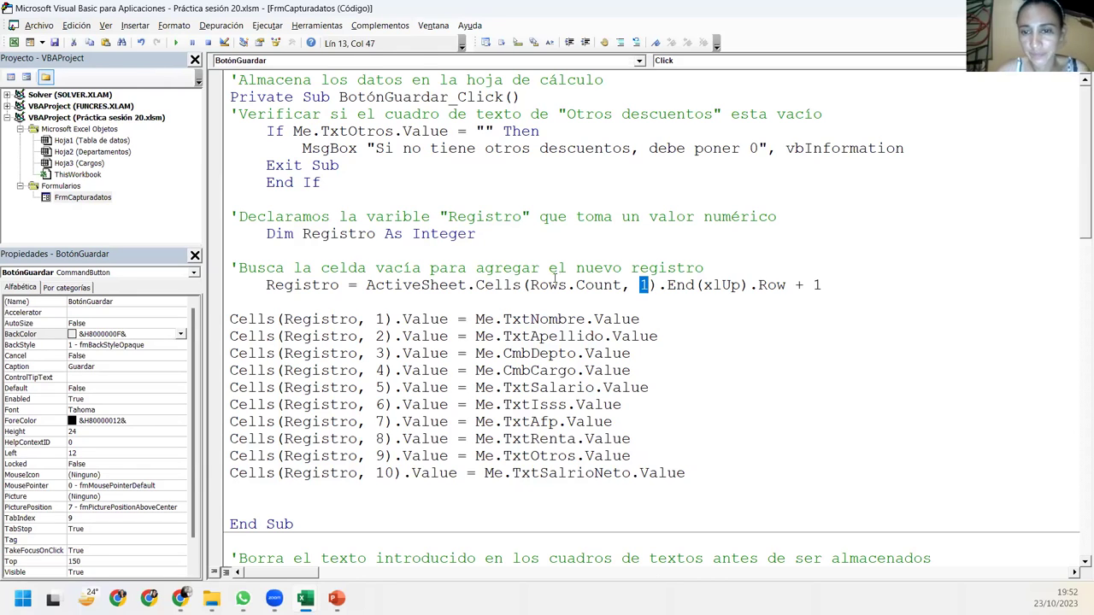
{"action": "double_click", "coordinate": [816, 285]}
{"action": "left_click", "coordinate": [757, 320]}
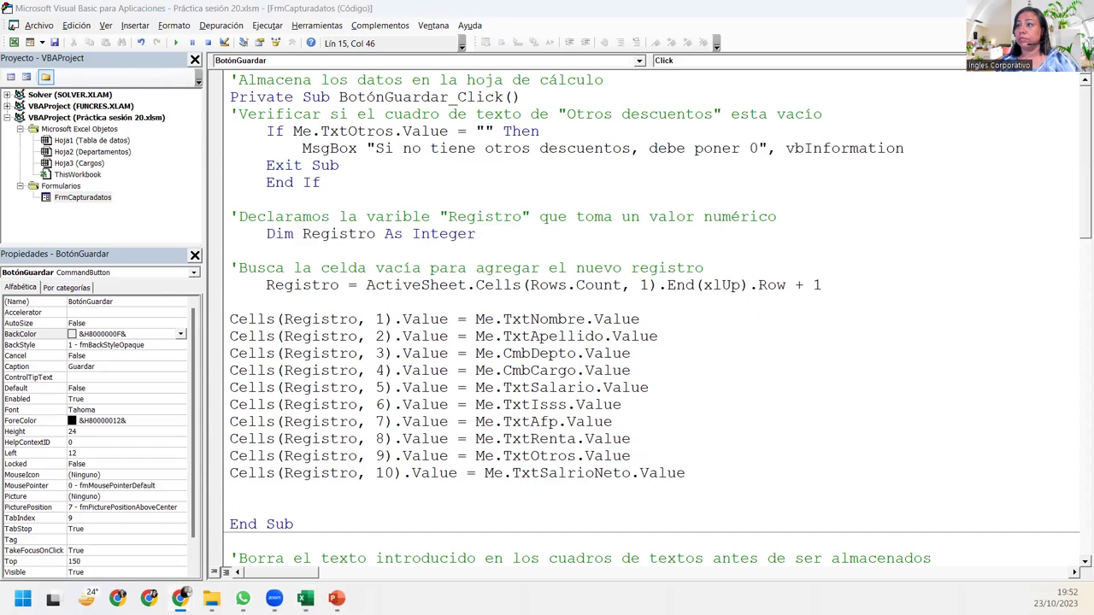
{"action": "left_click", "coordinate": [179, 598]}
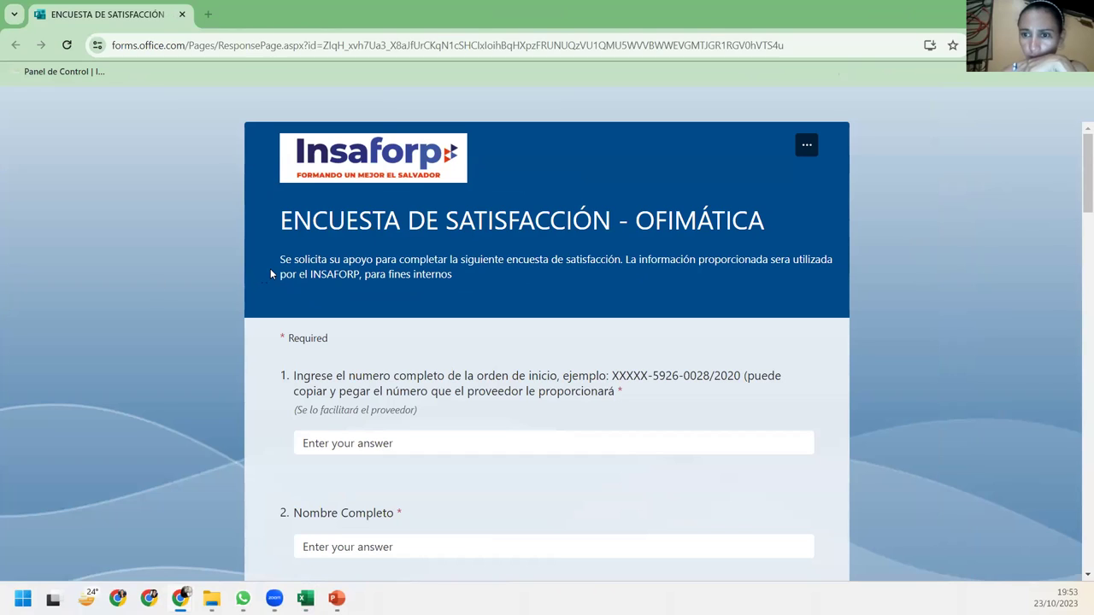
Step: Paste the course order number into question 1's answer box
{"action": "left_click", "coordinate": [475, 444]}
{"action": "left_click", "coordinate": [535, 366]}
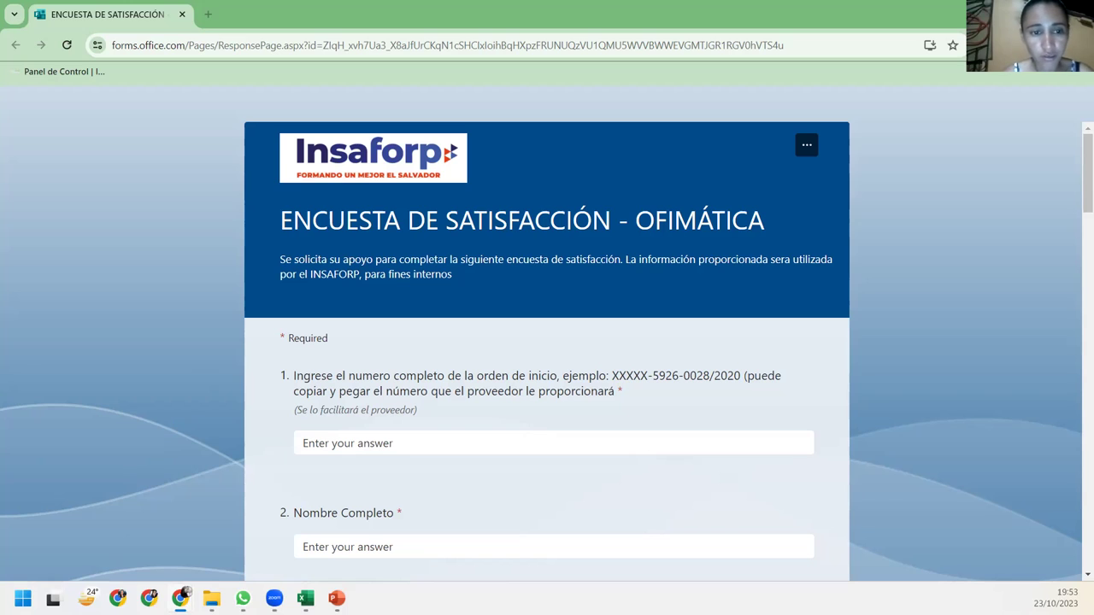
{"action": "left_click", "coordinate": [442, 443]}
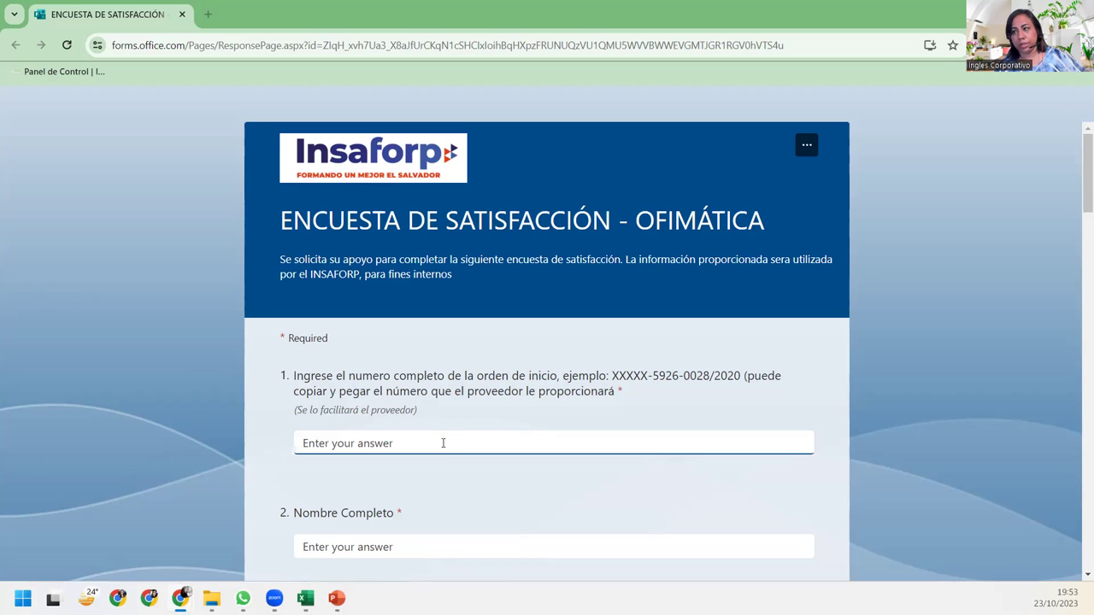
{"action": "key", "text": "ctrl+v"}
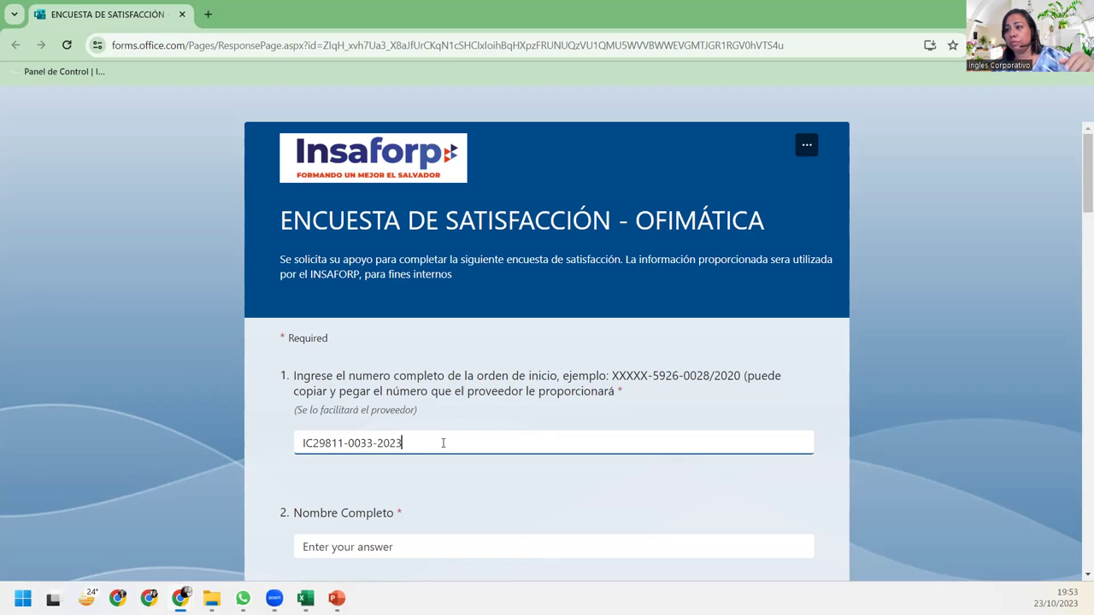
{"action": "scroll", "coordinate": [443, 466], "scroll_direction": "down", "scroll_amount": 3}
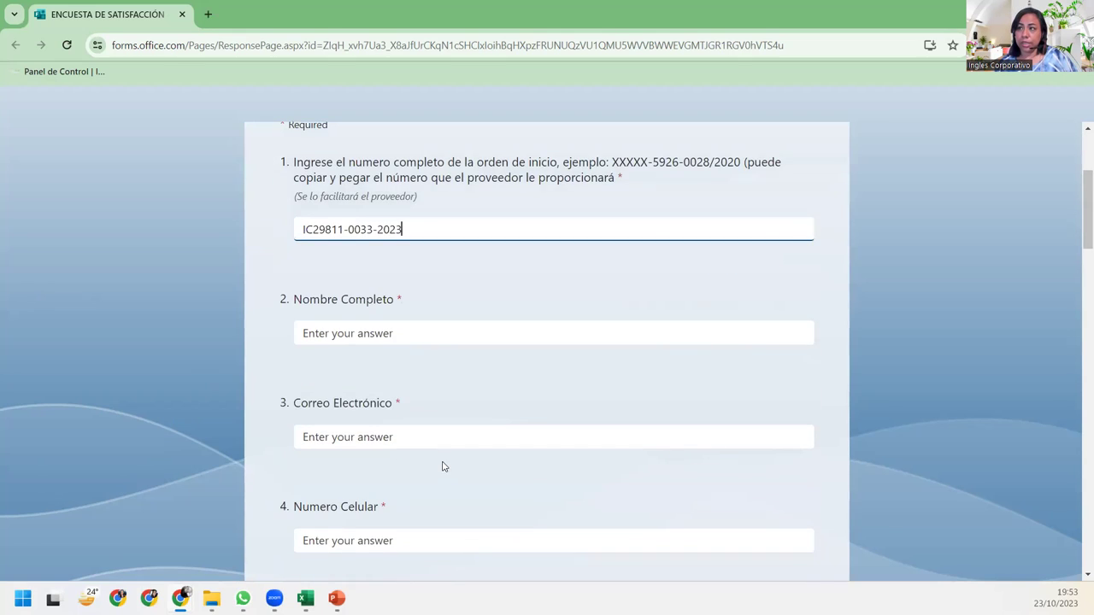
{"action": "scroll", "coordinate": [442, 466], "scroll_direction": "up", "scroll_amount": 1}
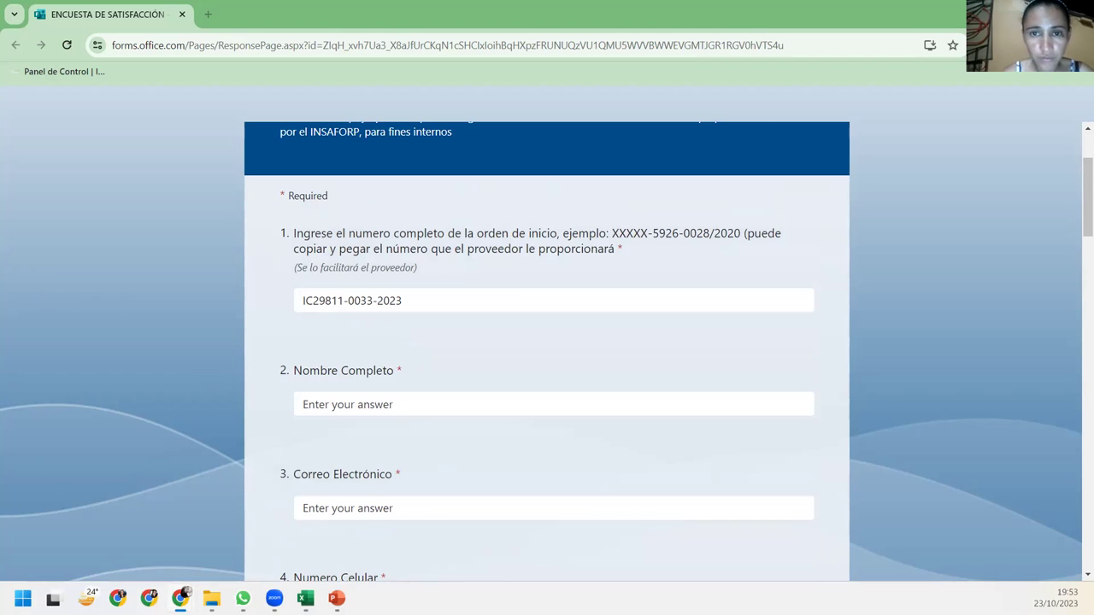
Step: Scroll past the name and mobile questions and answer Femenino for Sexo
{"action": "left_click", "coordinate": [391, 405]}
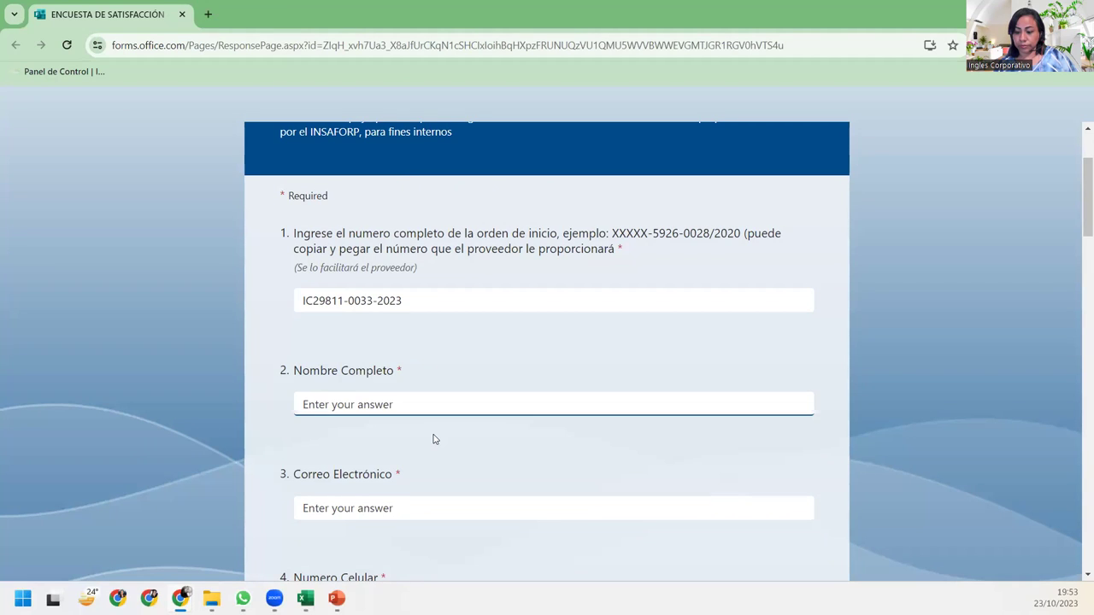
{"action": "scroll", "coordinate": [433, 438], "scroll_direction": "down", "scroll_amount": 1}
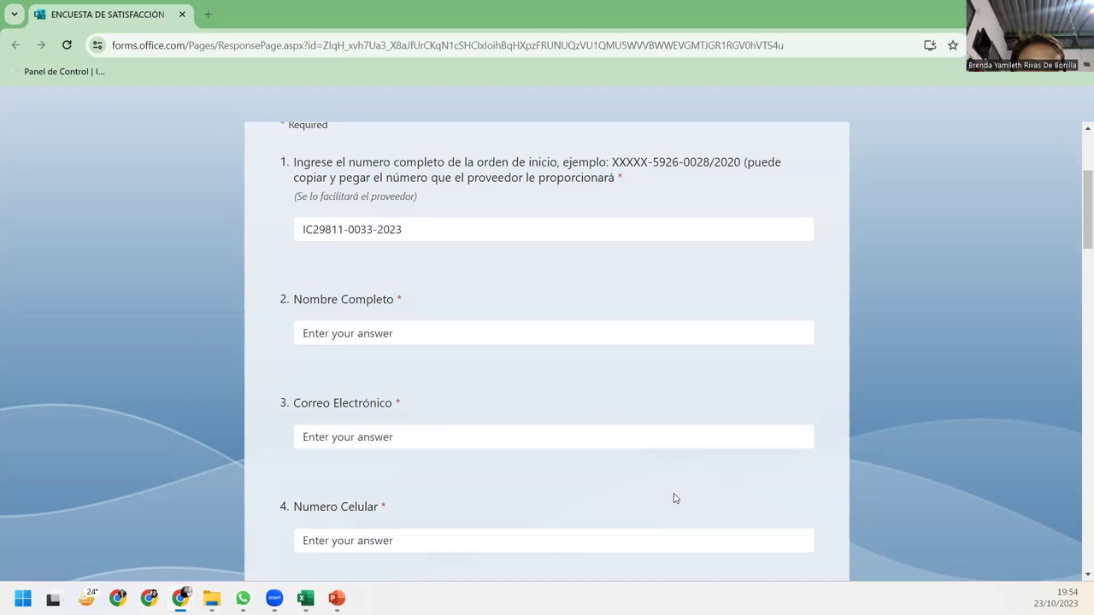
{"action": "scroll", "coordinate": [589, 435], "scroll_direction": "down", "scroll_amount": 3}
{"action": "left_click", "coordinate": [405, 258]}
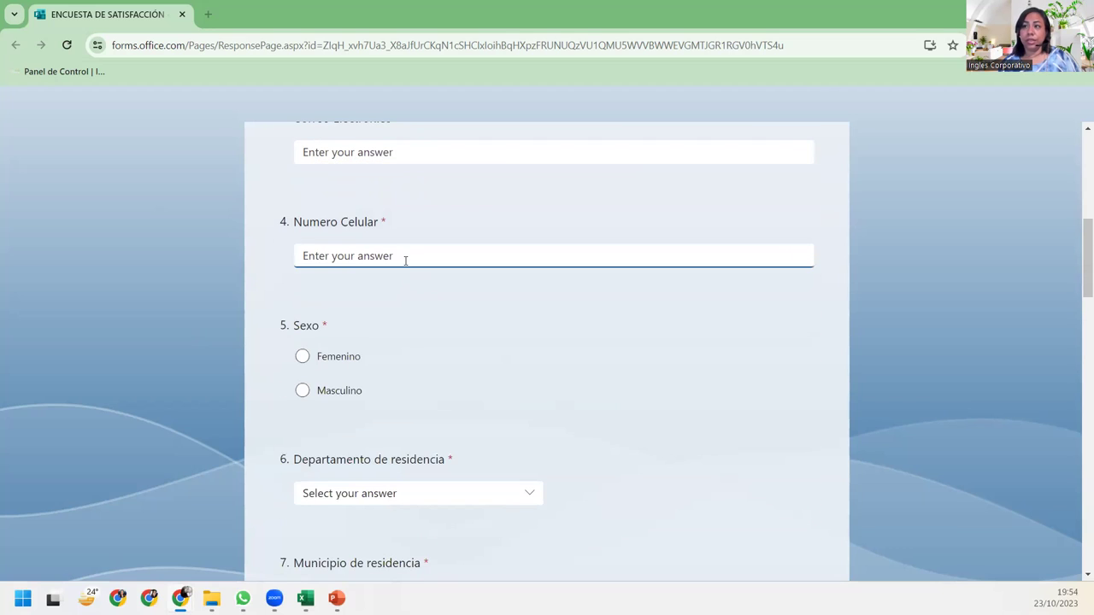
{"action": "left_click", "coordinate": [302, 355]}
Step: Select REGAL PRODUCTS INC. EL SALVADOR from question 9's provider dropdown
{"action": "scroll", "coordinate": [478, 335], "scroll_direction": "down", "scroll_amount": 2}
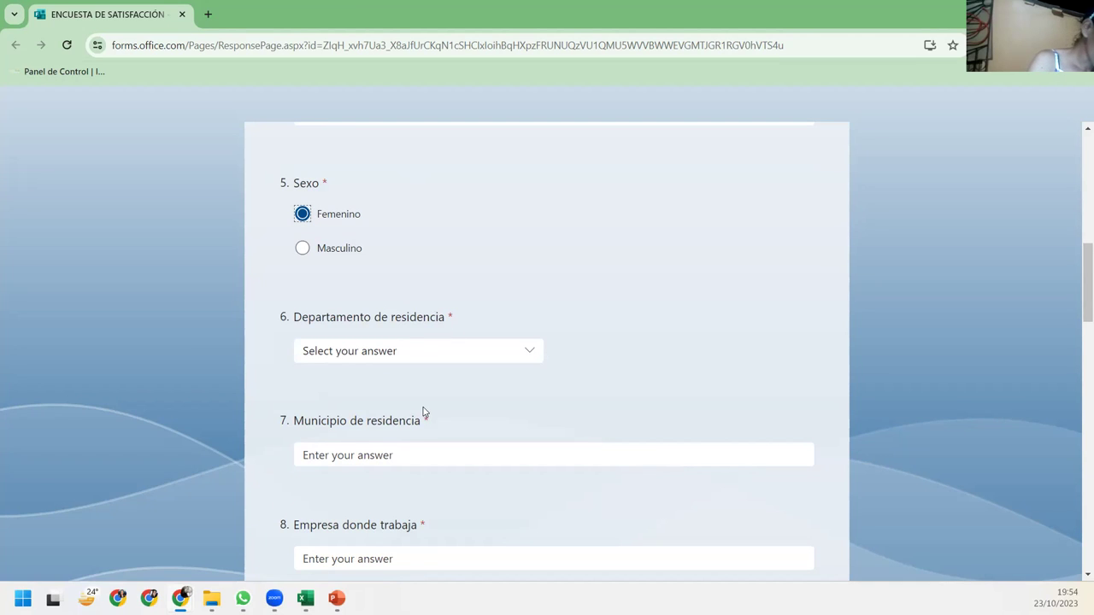
{"action": "scroll", "coordinate": [422, 416], "scroll_direction": "down", "scroll_amount": 1}
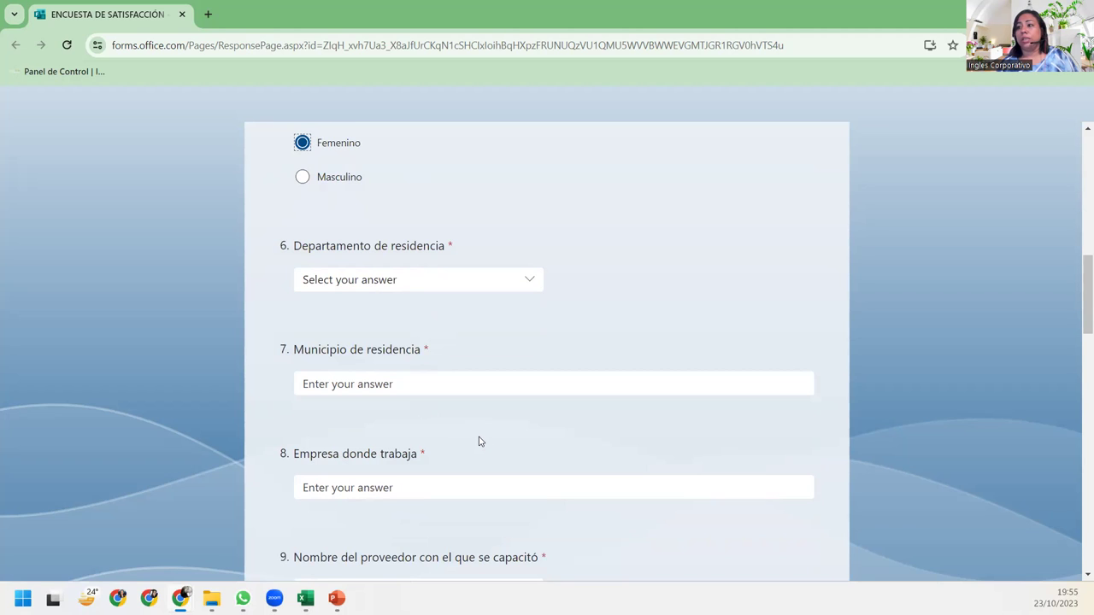
{"action": "scroll", "coordinate": [479, 442], "scroll_direction": "down", "scroll_amount": 2}
{"action": "left_click", "coordinate": [430, 354]}
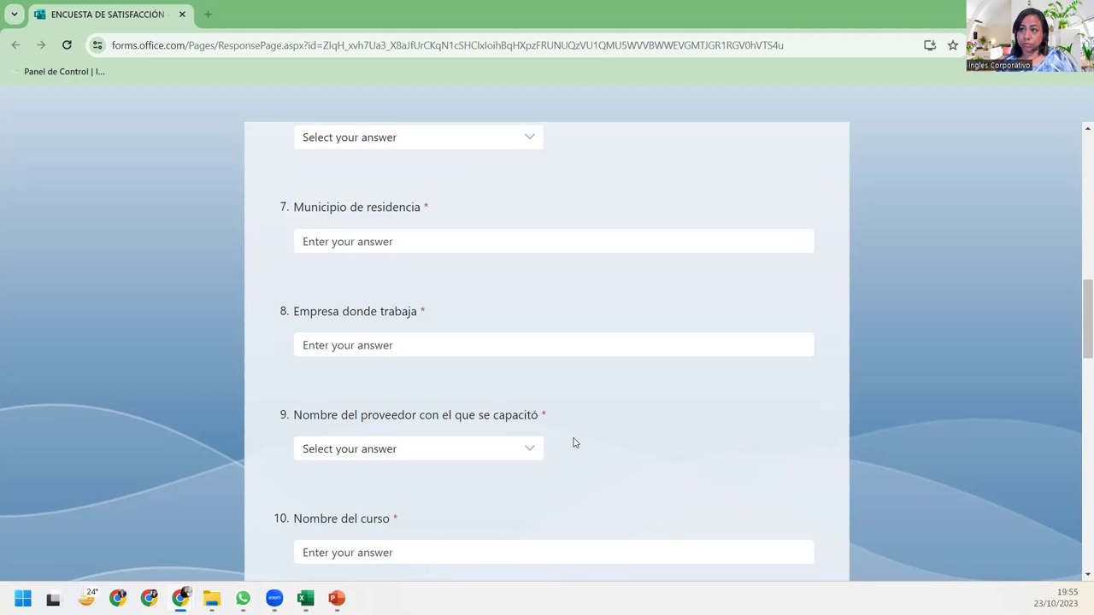
{"action": "left_click", "coordinate": [530, 450]}
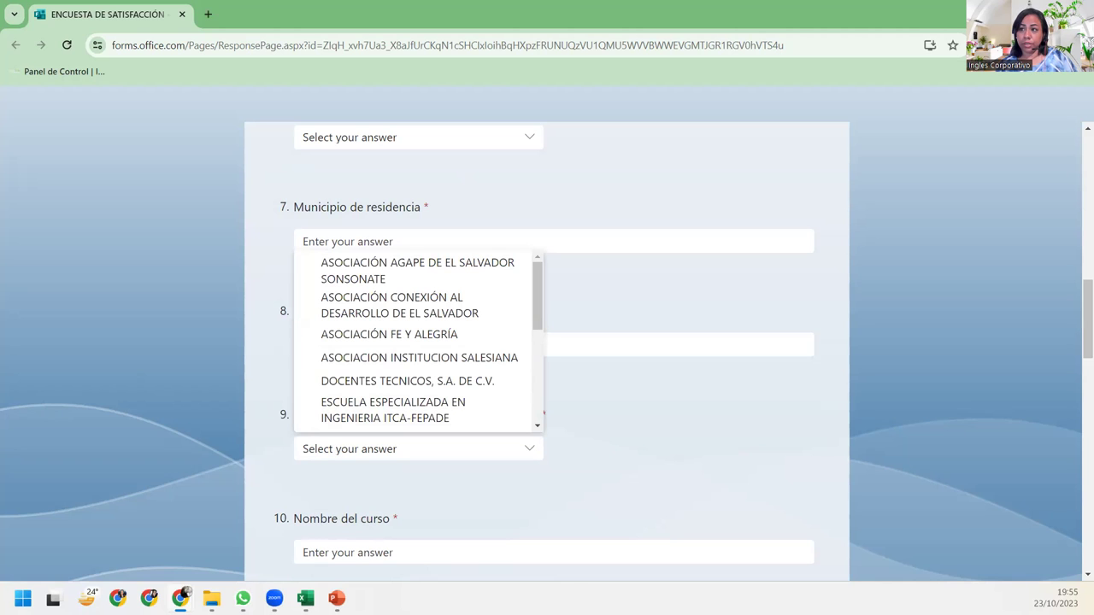
{"action": "left_click_drag", "start_coordinate": [537, 323], "coordinate": [550, 422]}
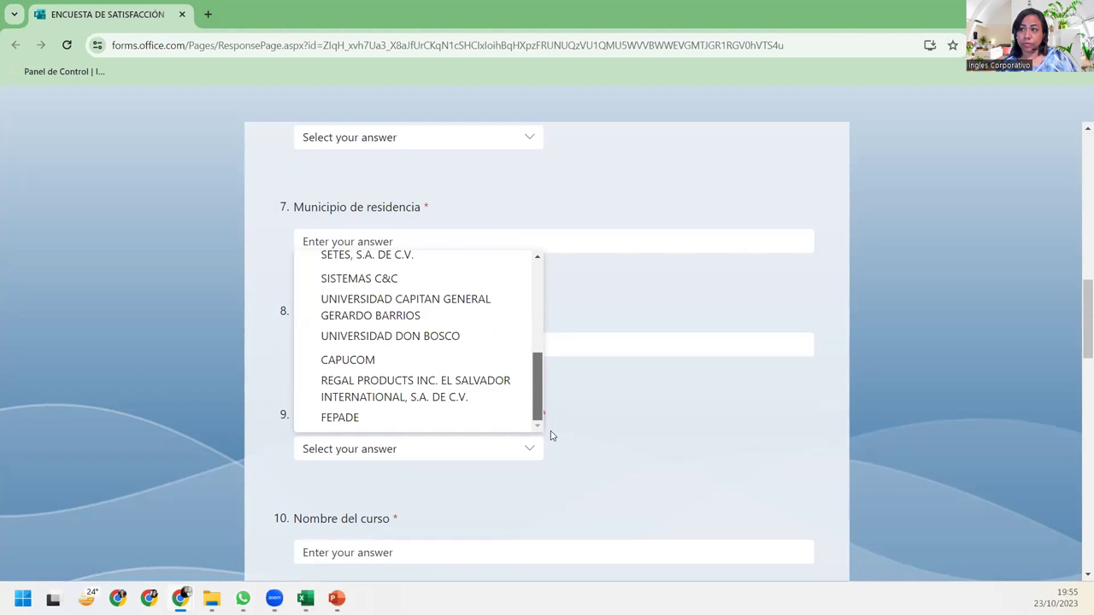
{"action": "left_click", "coordinate": [342, 387]}
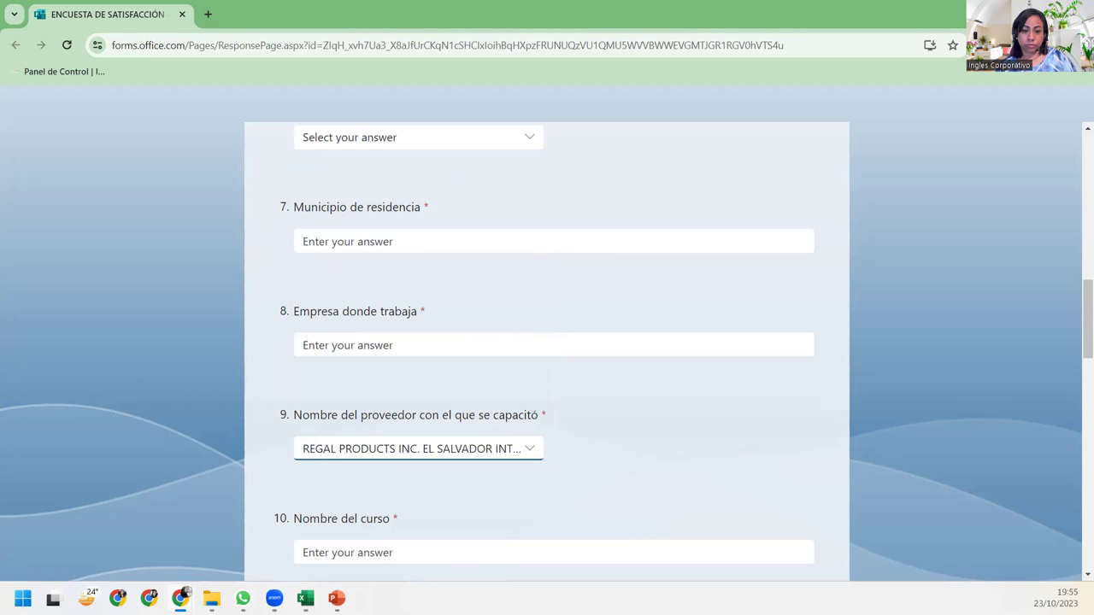
{"action": "key", "text": "alt+Tab"}
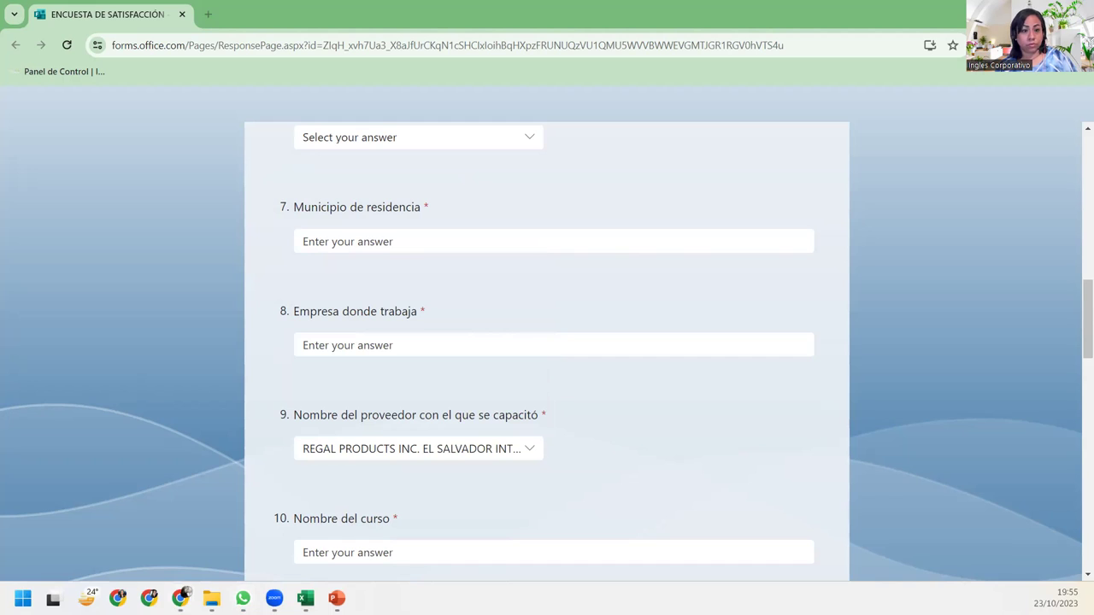
{"action": "key", "text": "alt+Tab"}
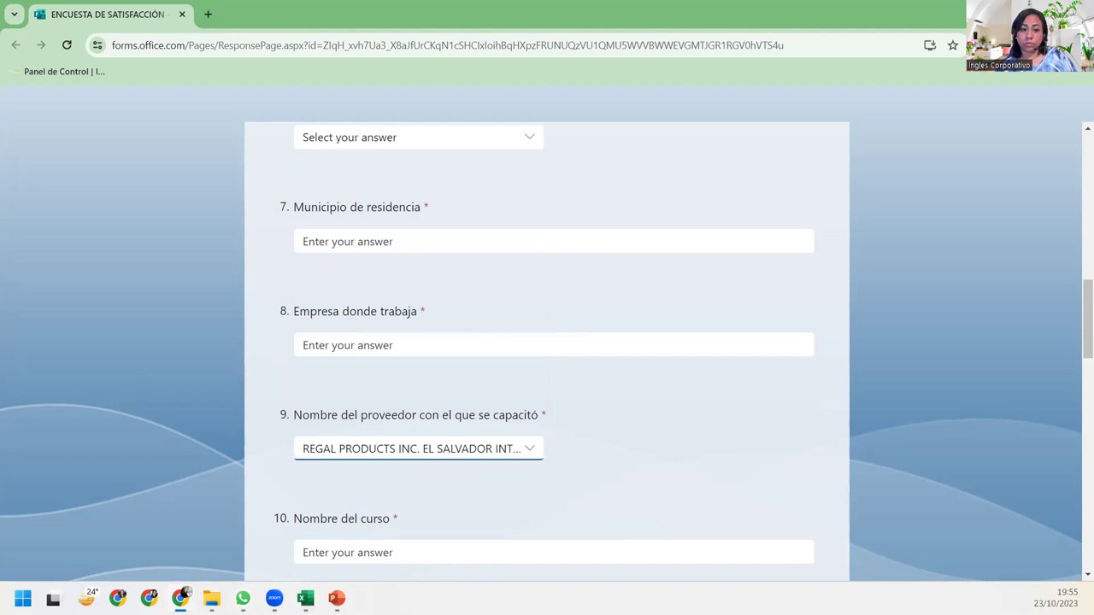
{"action": "key", "text": "alt+Tab"}
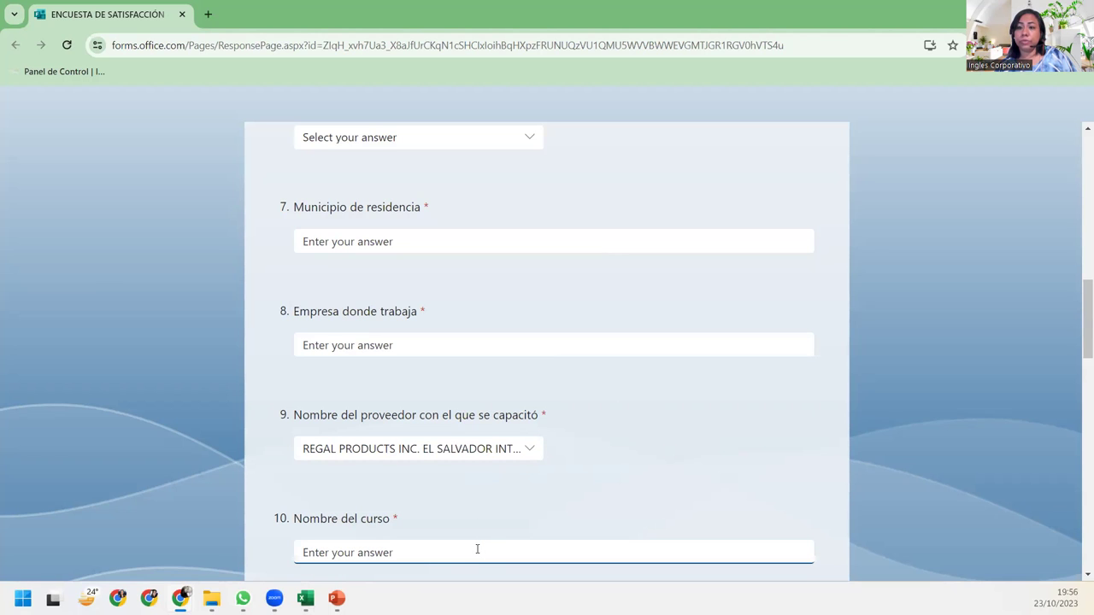
{"action": "scroll", "coordinate": [476, 549], "scroll_direction": "down", "scroll_amount": 2}
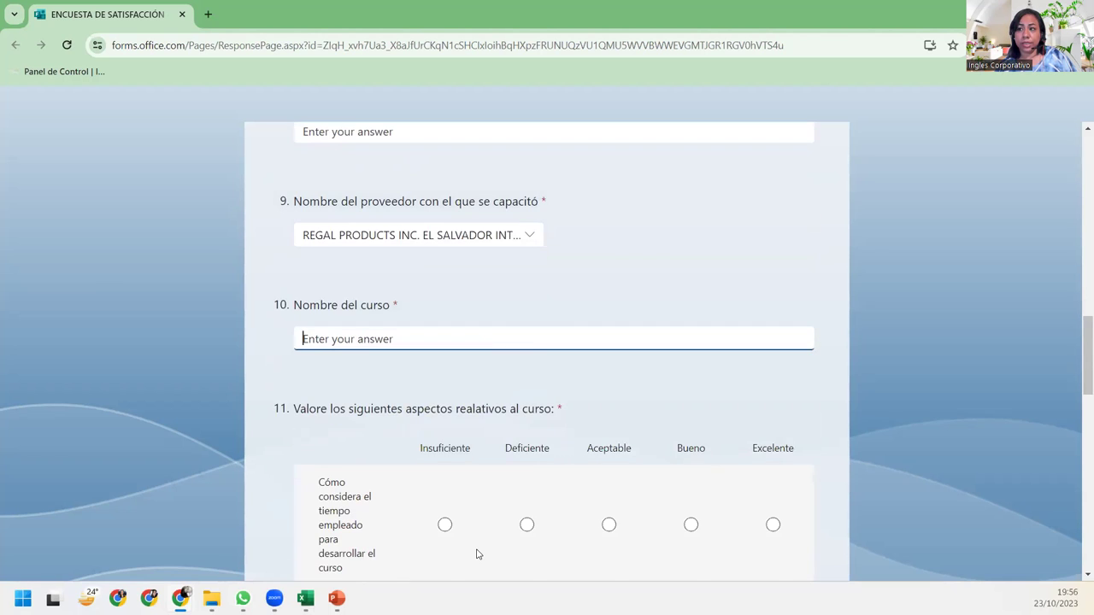
{"action": "scroll", "coordinate": [477, 551], "scroll_direction": "up", "scroll_amount": 3}
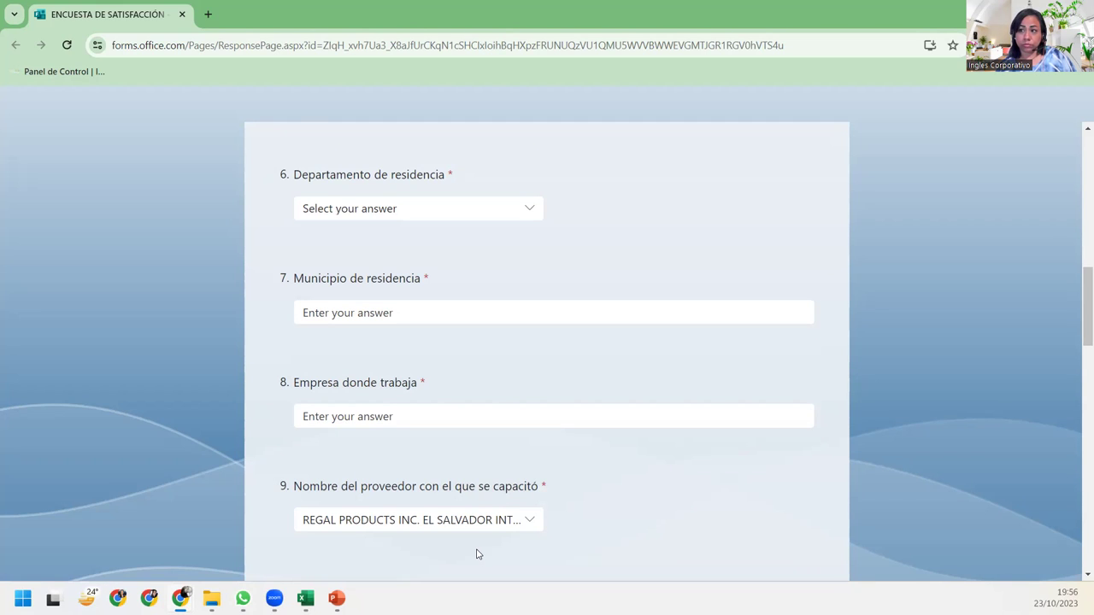
{"action": "key", "text": "Tab"}
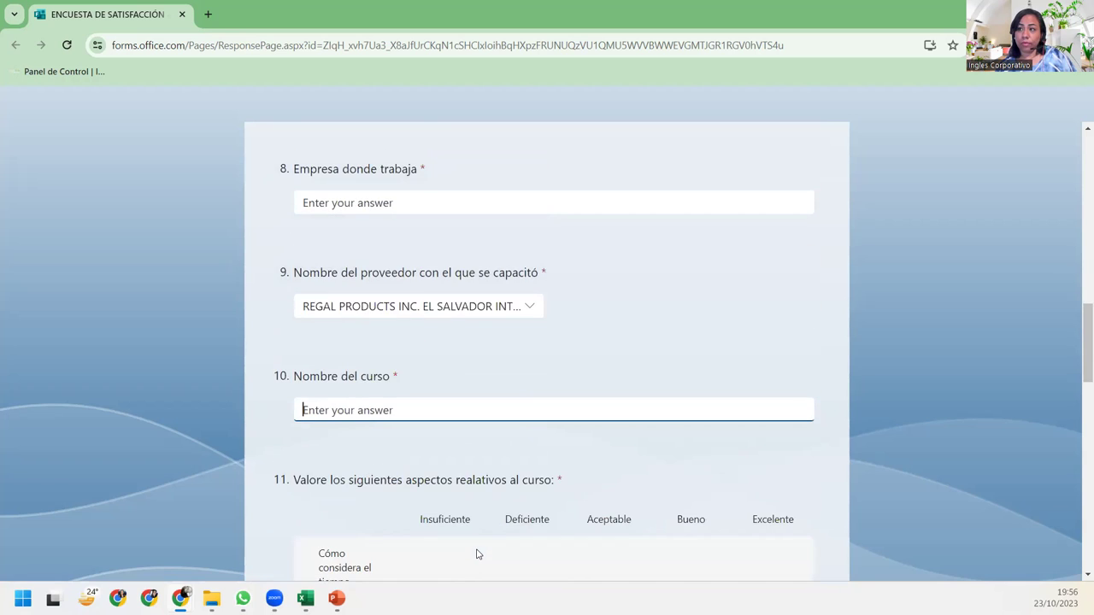
{"action": "scroll", "coordinate": [478, 555], "scroll_direction": "down", "scroll_amount": 4}
{"action": "scroll", "coordinate": [478, 555], "scroll_direction": "down", "scroll_amount": 3}
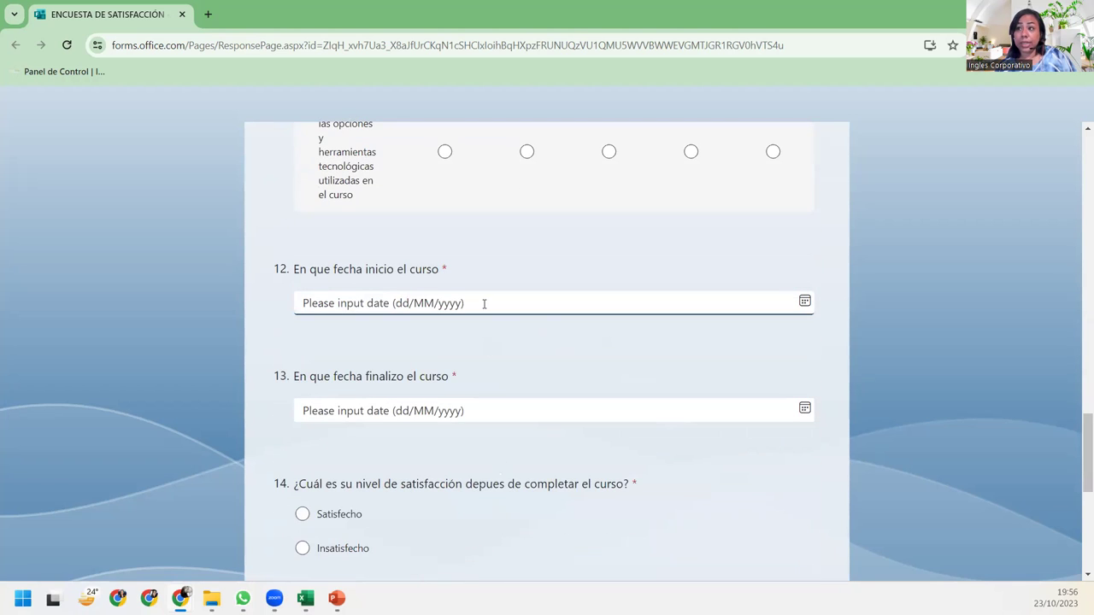
Step: Pick 26 September 2023 in question 12's calendar and 23 October 2023 in question 13's
{"action": "left_click", "coordinate": [803, 301]}
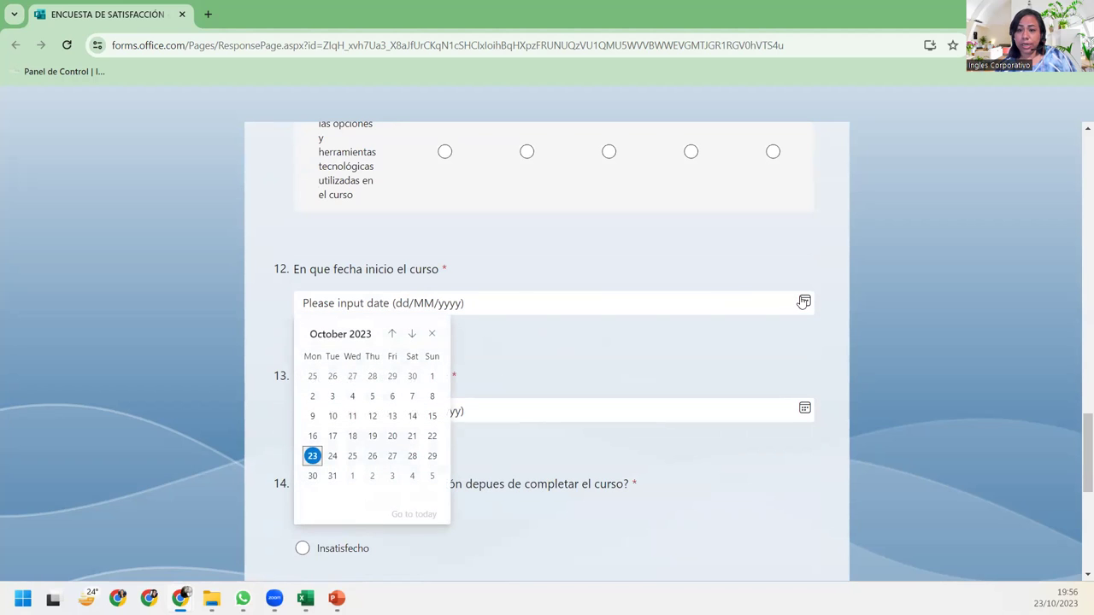
{"action": "left_click", "coordinate": [392, 333]}
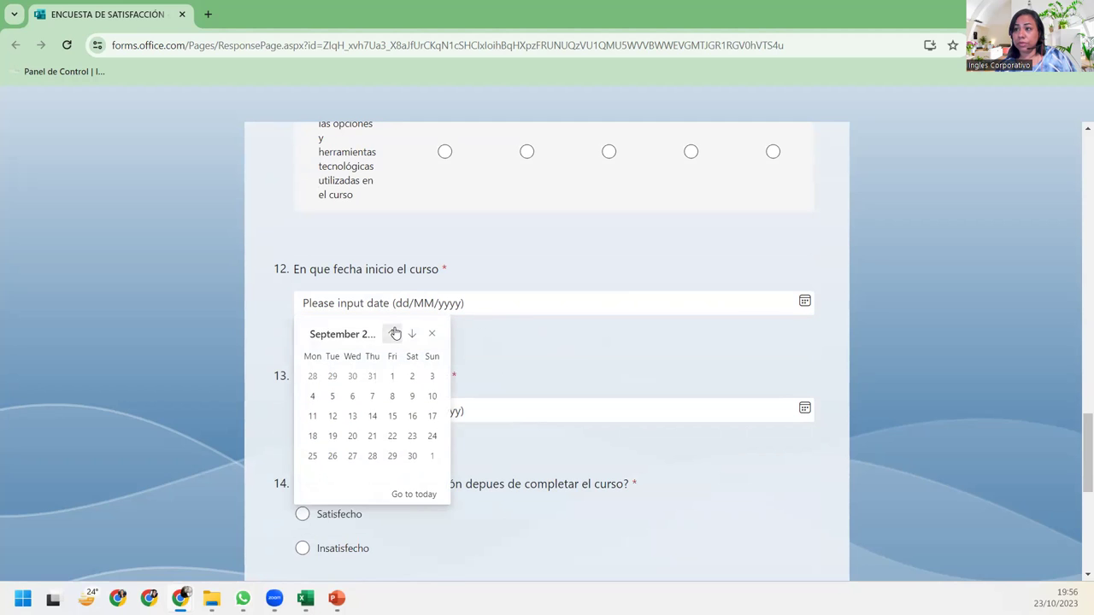
{"action": "left_click", "coordinate": [332, 458]}
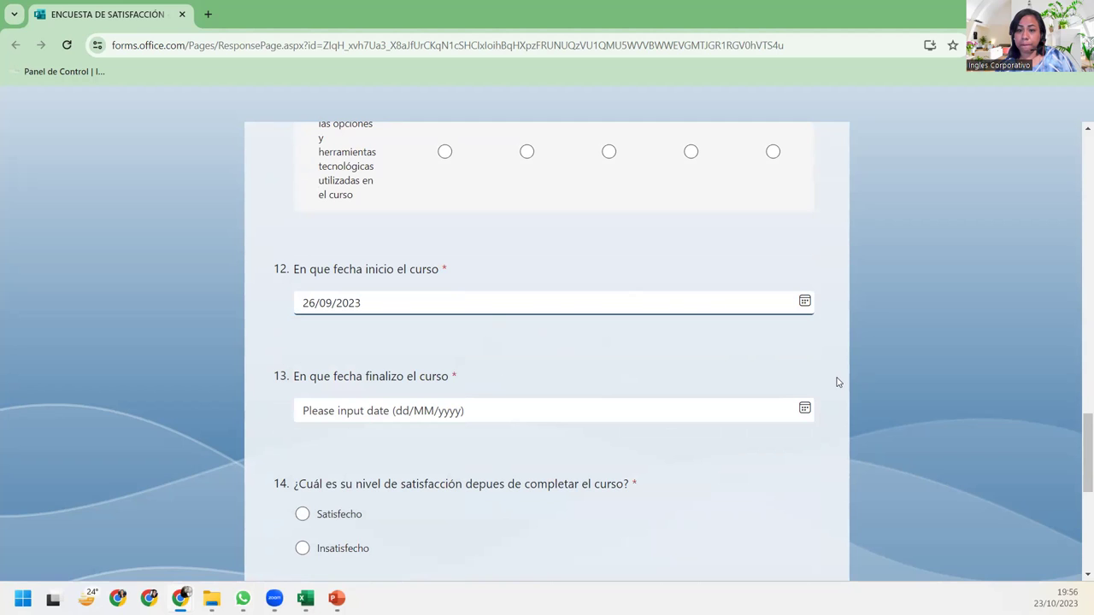
{"action": "left_click", "coordinate": [804, 409]}
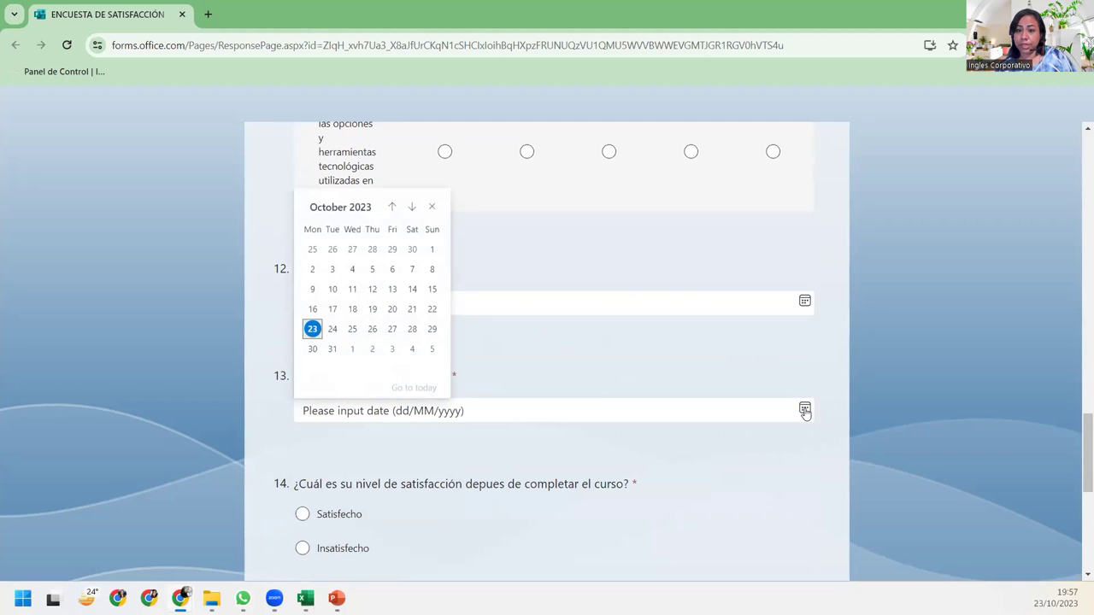
{"action": "left_click", "coordinate": [313, 330]}
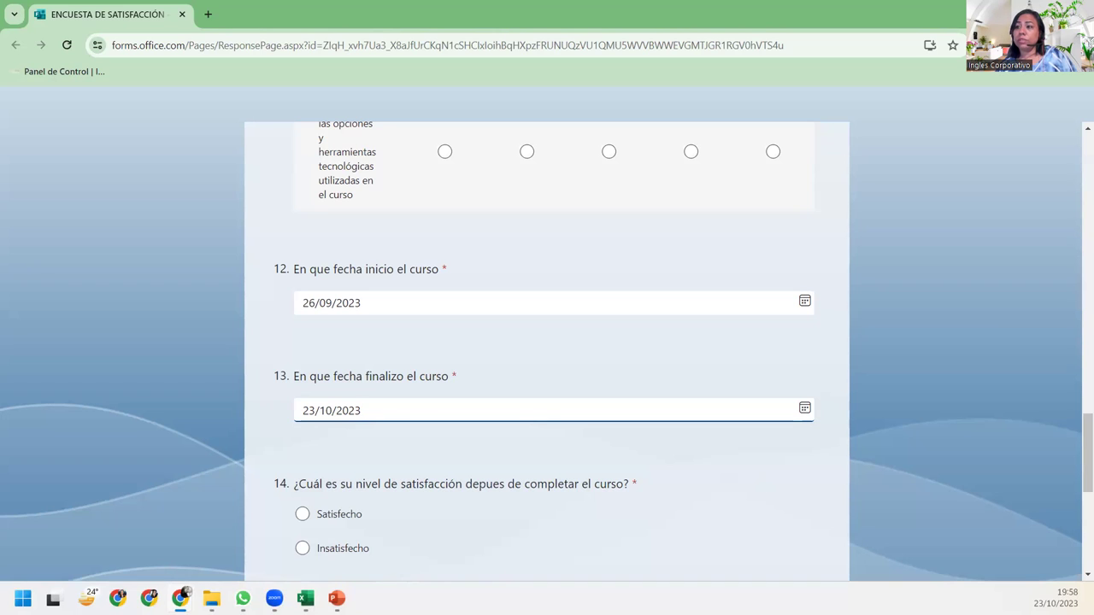
{"action": "scroll", "coordinate": [1049, 372], "scroll_direction": "down", "scroll_amount": 6}
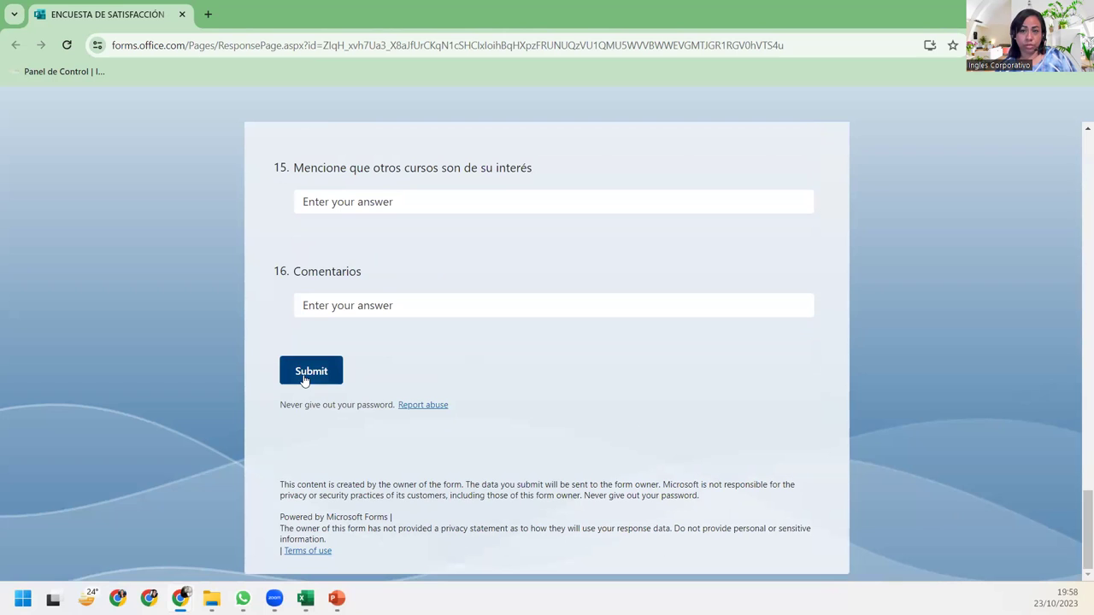
{"action": "scroll", "coordinate": [782, 436], "scroll_direction": "up", "scroll_amount": 4}
{"action": "scroll", "coordinate": [781, 436], "scroll_direction": "up", "scroll_amount": 10}
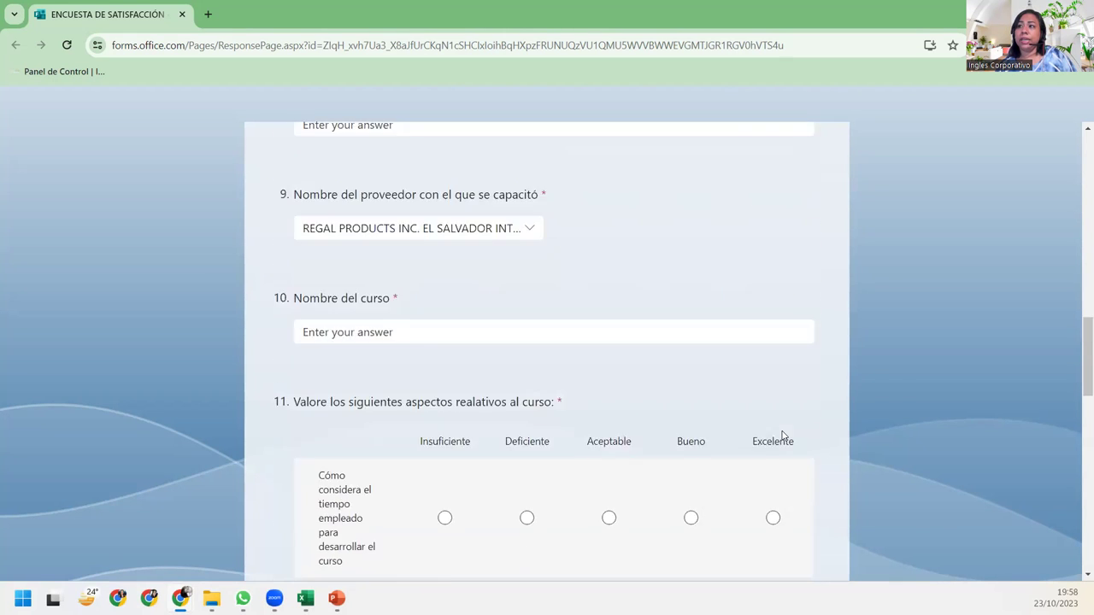
{"action": "scroll", "coordinate": [782, 436], "scroll_direction": "up", "scroll_amount": 8}
{"action": "scroll", "coordinate": [782, 436], "scroll_direction": "up", "scroll_amount": 8}
{"action": "scroll", "coordinate": [784, 436], "scroll_direction": "up", "scroll_amount": 3}
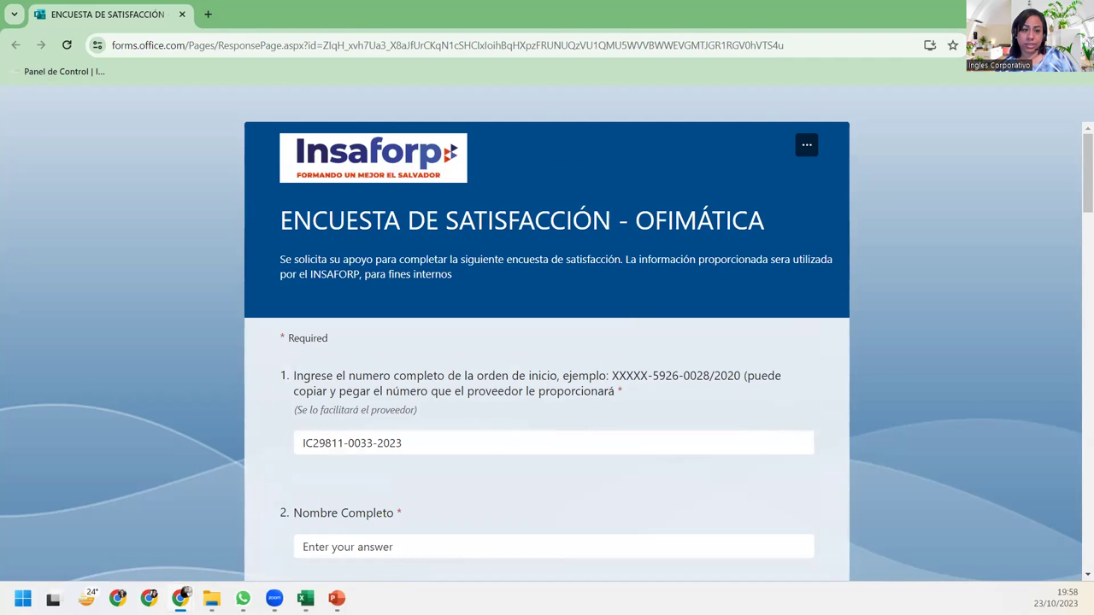
{"action": "scroll", "coordinate": [650, 329], "scroll_direction": "down", "scroll_amount": 5}
{"action": "scroll", "coordinate": [649, 329], "scroll_direction": "down", "scroll_amount": 4}
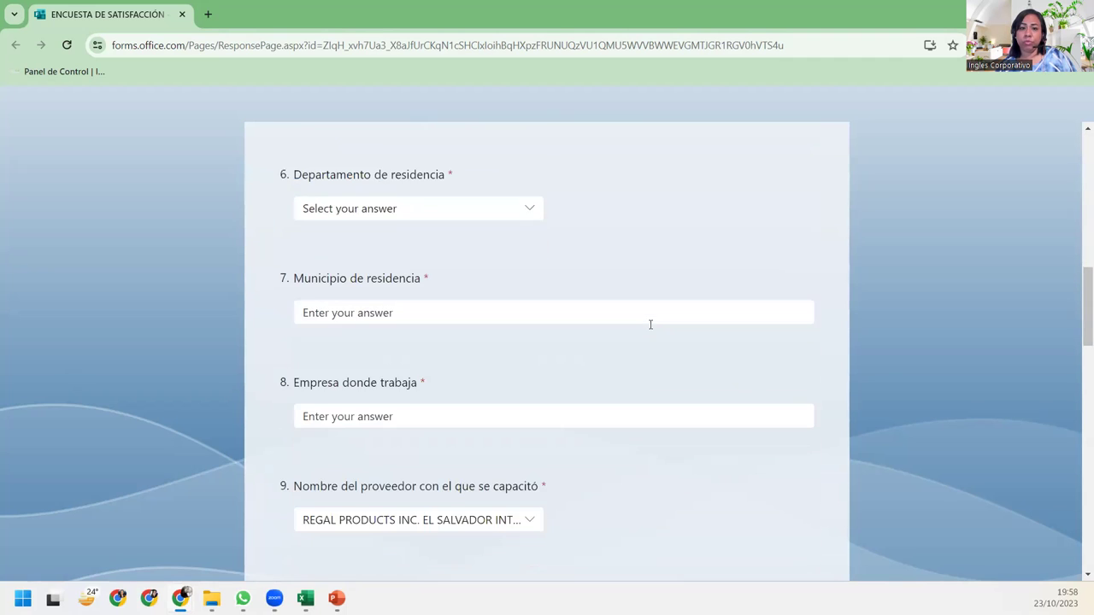
{"action": "scroll", "coordinate": [649, 329], "scroll_direction": "down", "scroll_amount": 4}
{"action": "scroll", "coordinate": [649, 329], "scroll_direction": "down", "scroll_amount": 4}
{"action": "scroll", "coordinate": [649, 329], "scroll_direction": "down", "scroll_amount": 3}
{"action": "scroll", "coordinate": [650, 329], "scroll_direction": "down", "scroll_amount": 2}
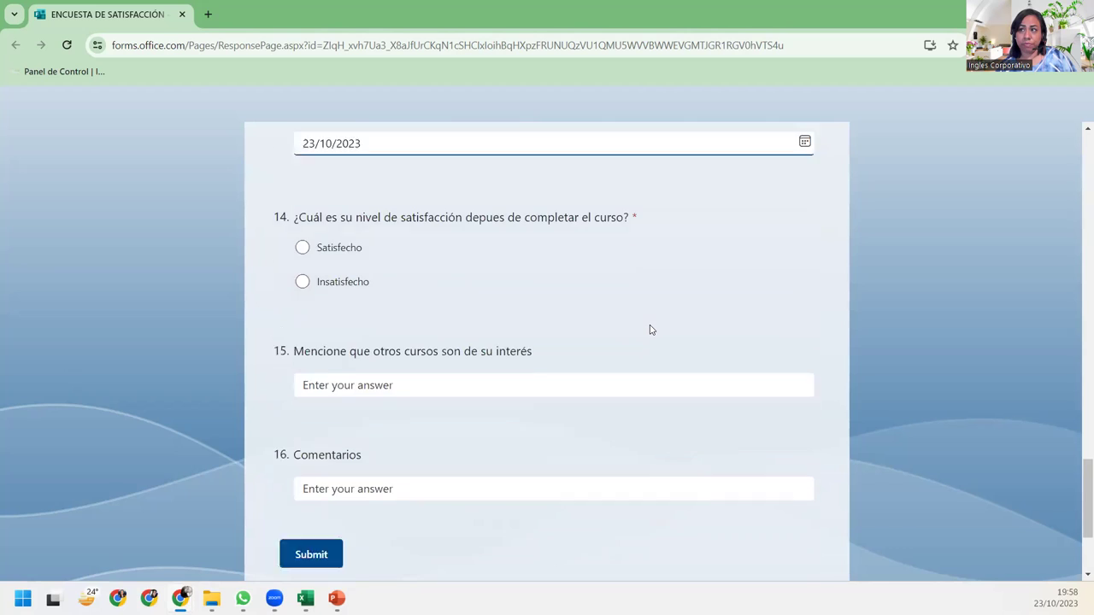
{"action": "scroll", "coordinate": [650, 329], "scroll_direction": "down", "scroll_amount": 2}
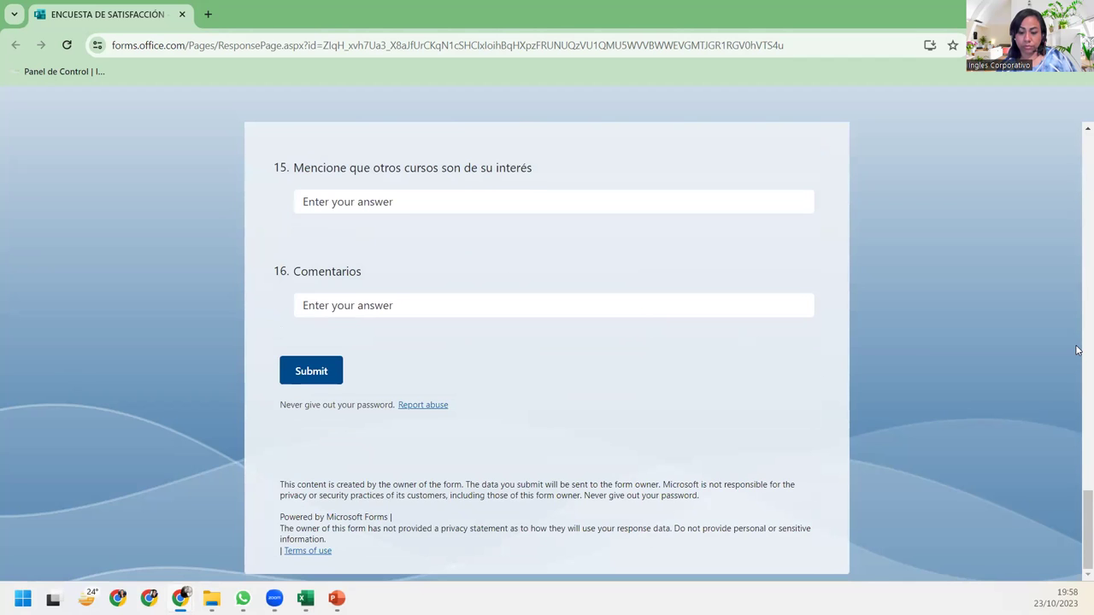
{"action": "scroll", "coordinate": [969, 254], "scroll_direction": "up", "scroll_amount": 4}
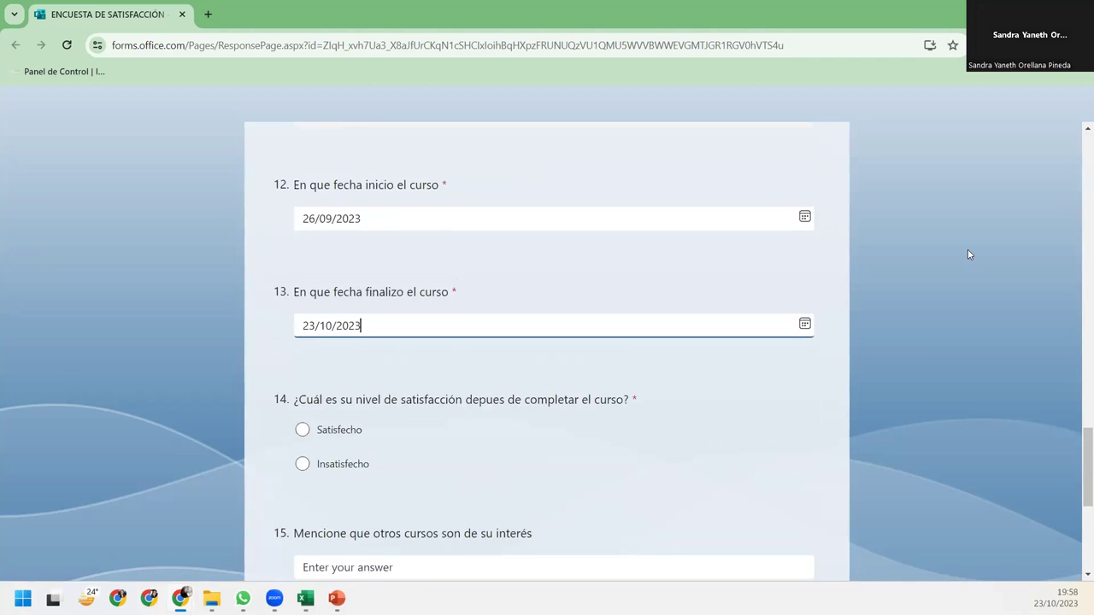
{"action": "scroll", "coordinate": [970, 255], "scroll_direction": "up", "scroll_amount": 3}
{"action": "scroll", "coordinate": [969, 255], "scroll_direction": "up", "scroll_amount": 3}
{"action": "scroll", "coordinate": [970, 255], "scroll_direction": "up", "scroll_amount": 2}
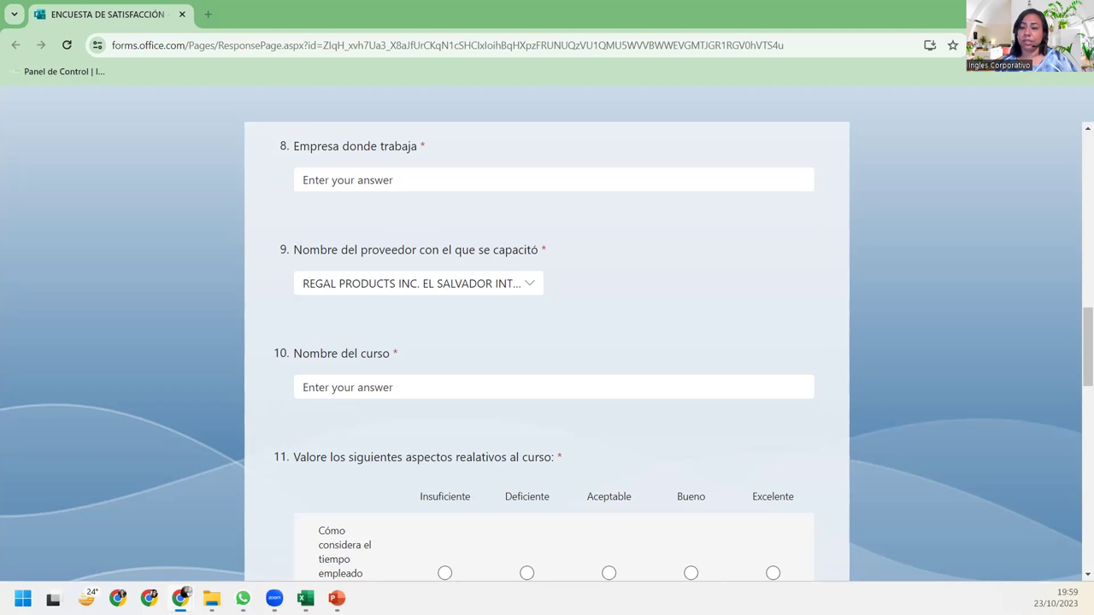
{"action": "scroll", "coordinate": [642, 437], "scroll_direction": "down", "scroll_amount": 4}
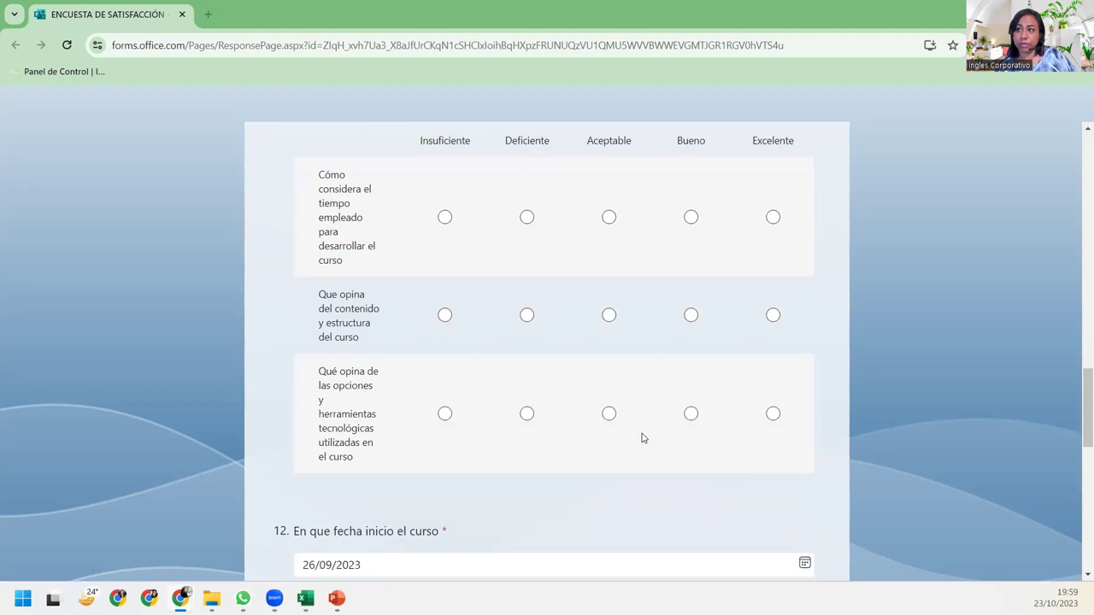
{"action": "scroll", "coordinate": [642, 438], "scroll_direction": "down", "scroll_amount": 2}
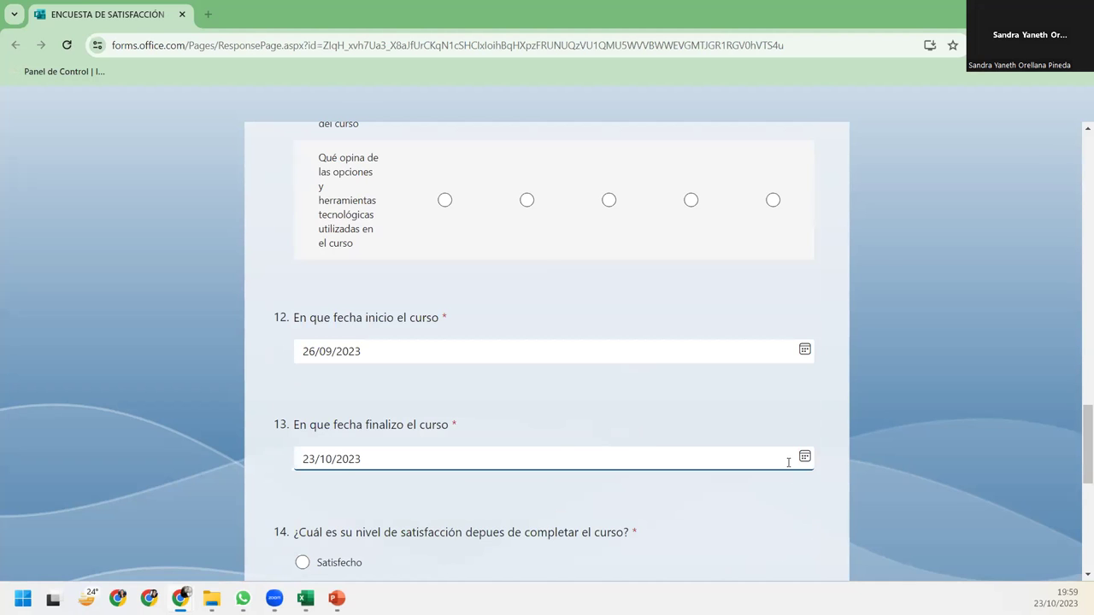
{"action": "scroll", "coordinate": [759, 555], "scroll_direction": "down", "scroll_amount": 4}
{"action": "scroll", "coordinate": [764, 538], "scroll_direction": "down", "scroll_amount": 2}
{"action": "scroll", "coordinate": [764, 538], "scroll_direction": "up", "scroll_amount": 5}
{"action": "scroll", "coordinate": [763, 538], "scroll_direction": "up", "scroll_amount": 2}
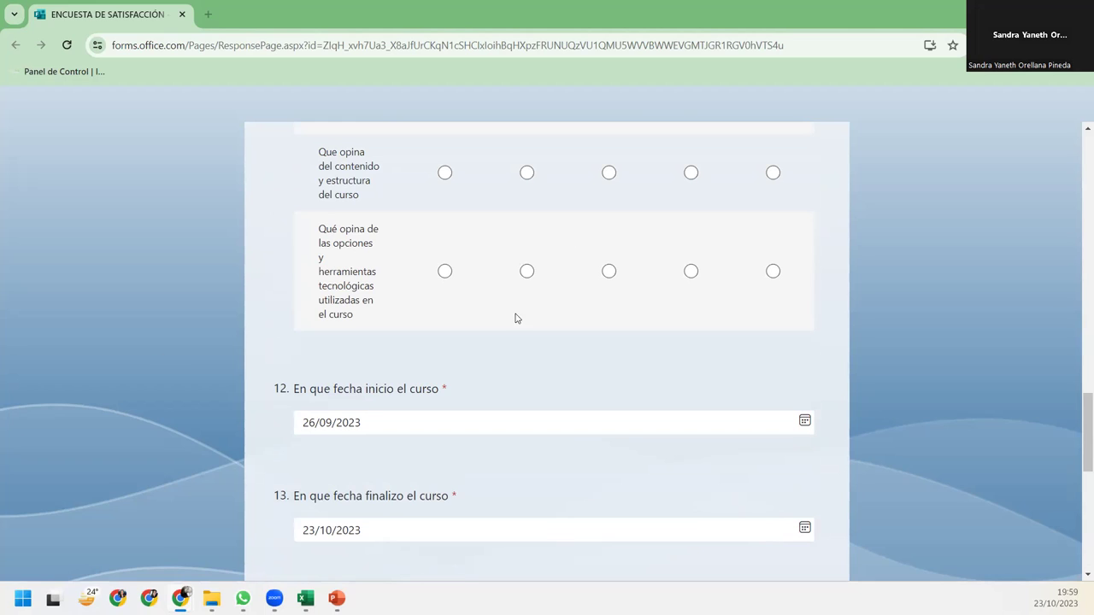
{"action": "scroll", "coordinate": [341, 345], "scroll_direction": "down", "scroll_amount": 1}
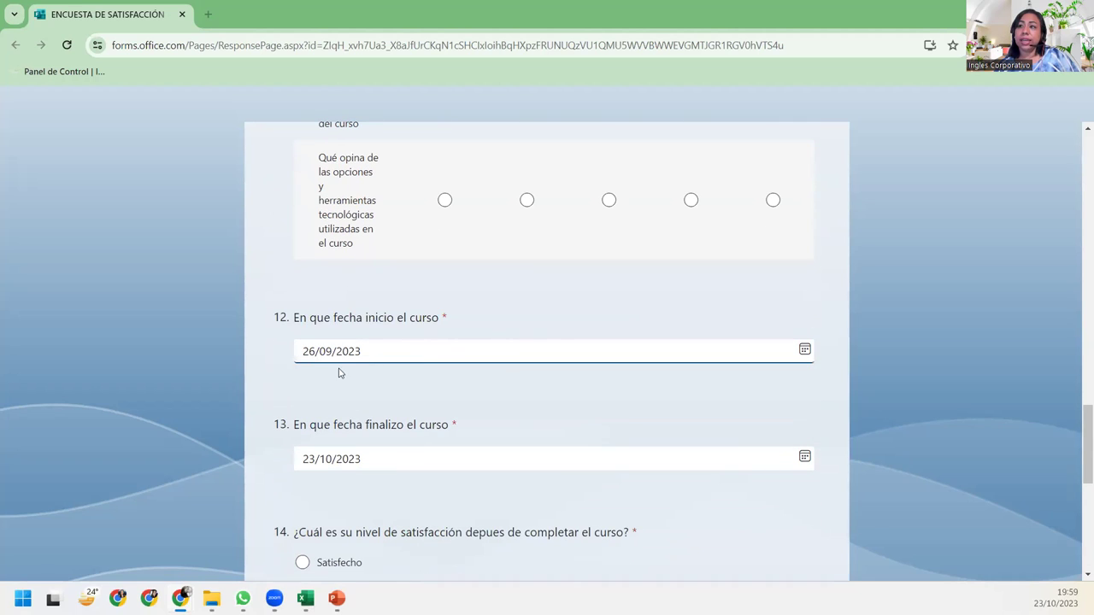
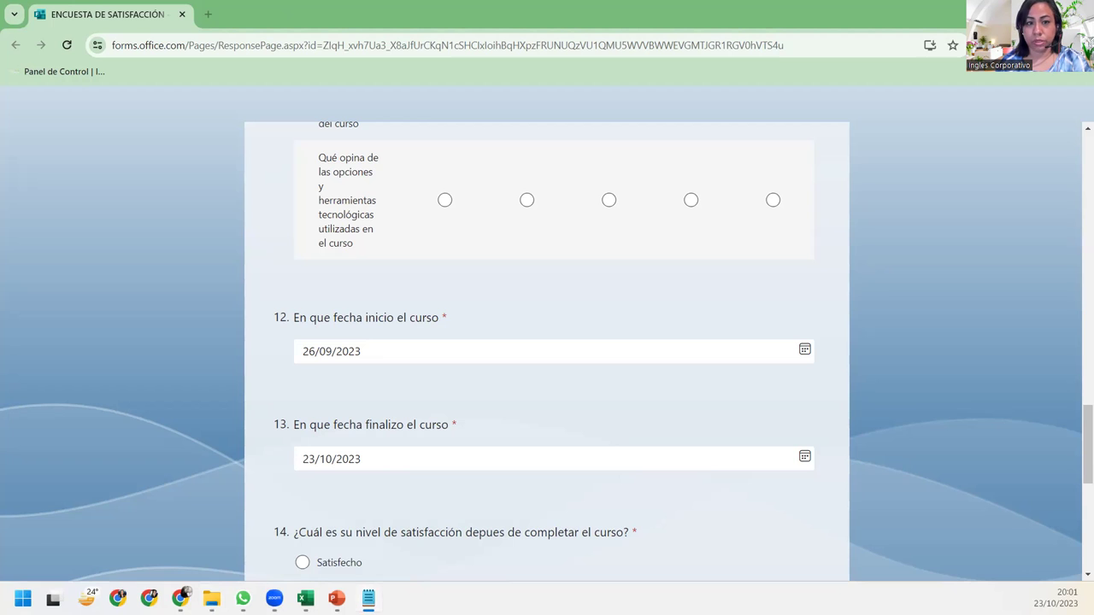
Step: In the VBA editor, select the field-clearing Empty lines and SetFocus code in BotónLimpiar_Click
{"action": "mouse_move", "coordinate": [305, 598]}
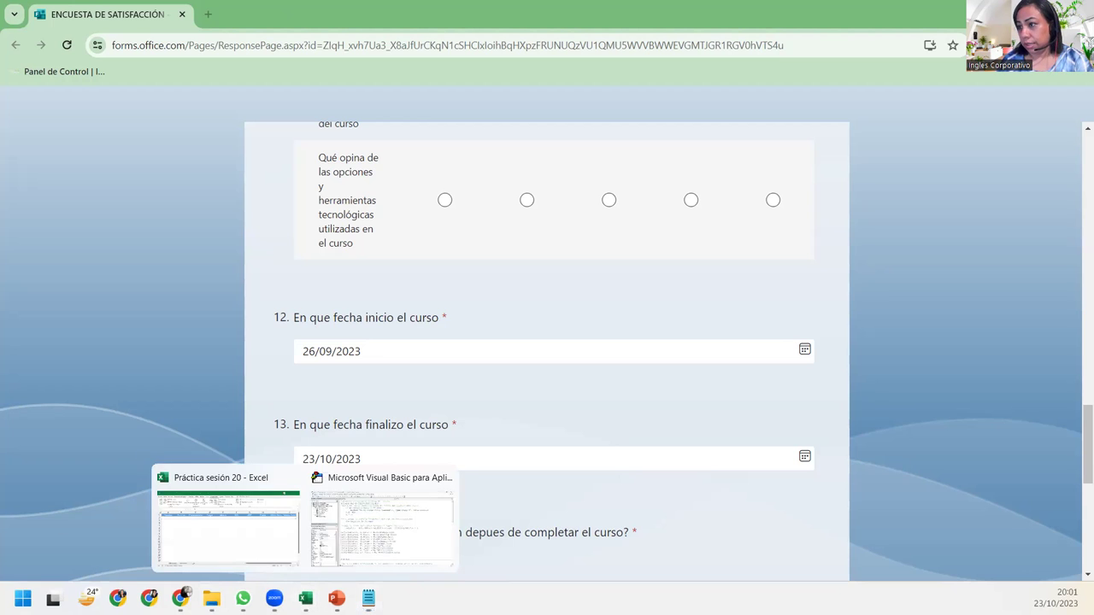
{"action": "left_click", "coordinate": [407, 529]}
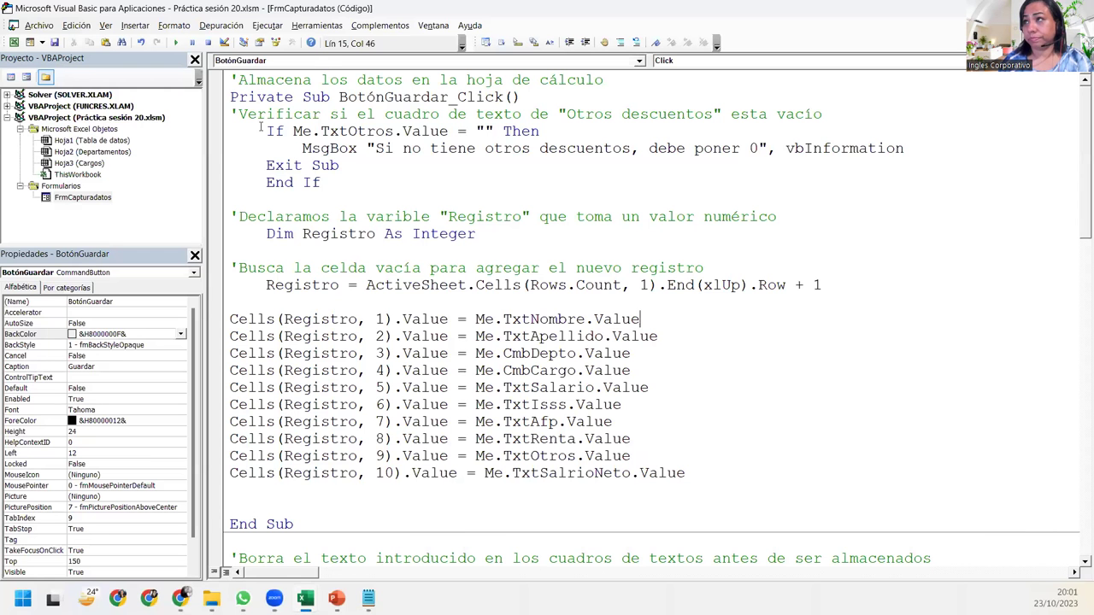
{"action": "scroll", "coordinate": [376, 413], "scroll_direction": "down", "scroll_amount": 5}
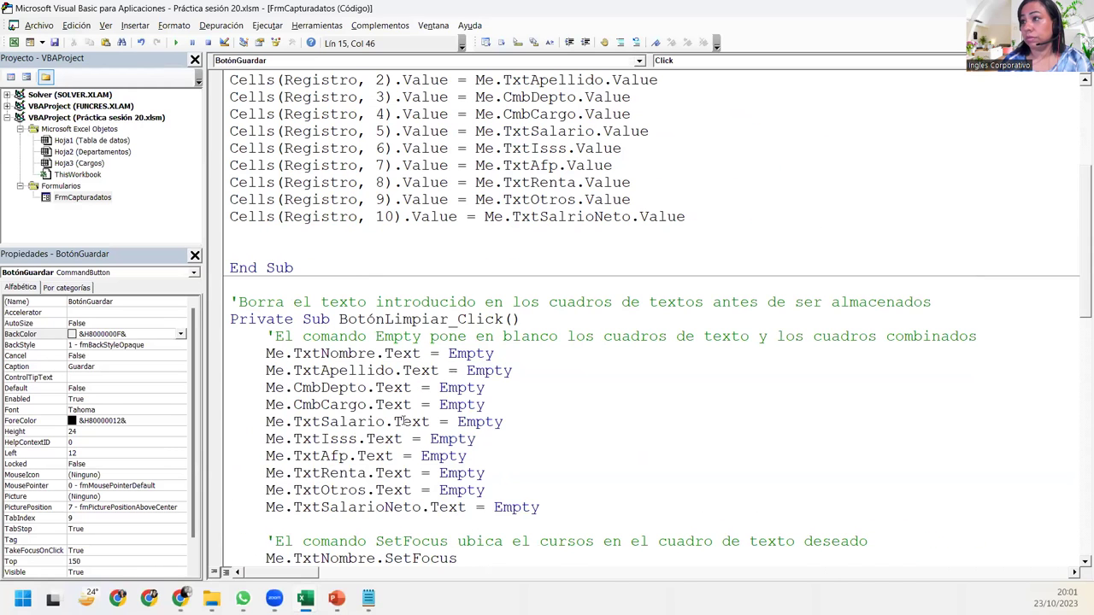
{"action": "scroll", "coordinate": [411, 421], "scroll_direction": "down", "scroll_amount": 1}
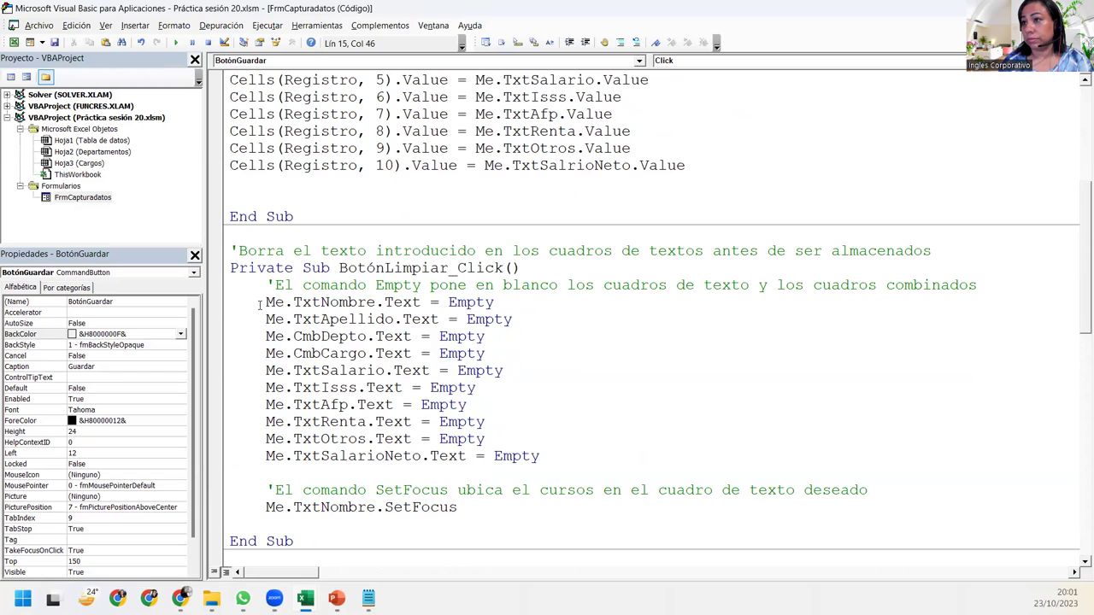
{"action": "left_click_drag", "start_coordinate": [266, 302], "coordinate": [470, 507]}
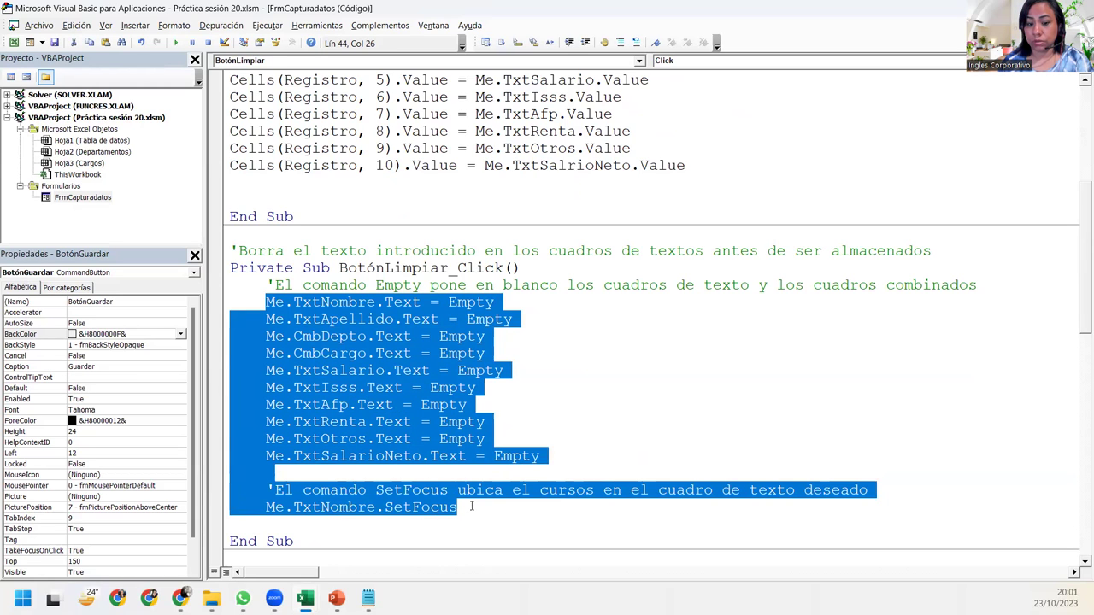
Step: Paste that code above End Sub in BotónGuardar_Click, indent the first line, and delete the SetFocus comment
{"action": "left_click", "coordinate": [249, 197]}
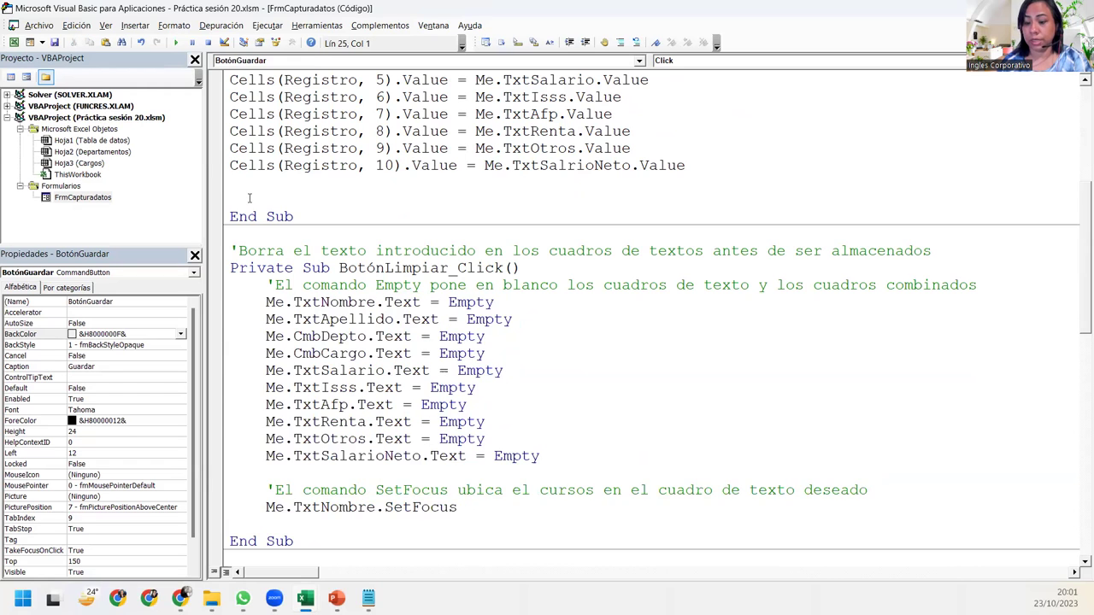
{"action": "type", "text": "Me.TxtNombre.Text = Empty     Me.TxtApellido.Text = Empty     Me.CmbDepto.Text = Empty     Me.CmbCargo.Text = Empty     Me.TxtSalario.Text = Empty     Me.TxtIsss.Text = Empty     Me.TxtAfp.Text = Empty     Me.TxtRenta.Text = Empty     Me.TxtOtros.Text = Empty     Me.TxtSalarioNeto.Text = Empty      'El comando SetFocus ubica el cursos en el cuadro de texto deseado     Me.TxtNombre.SetFocus"}
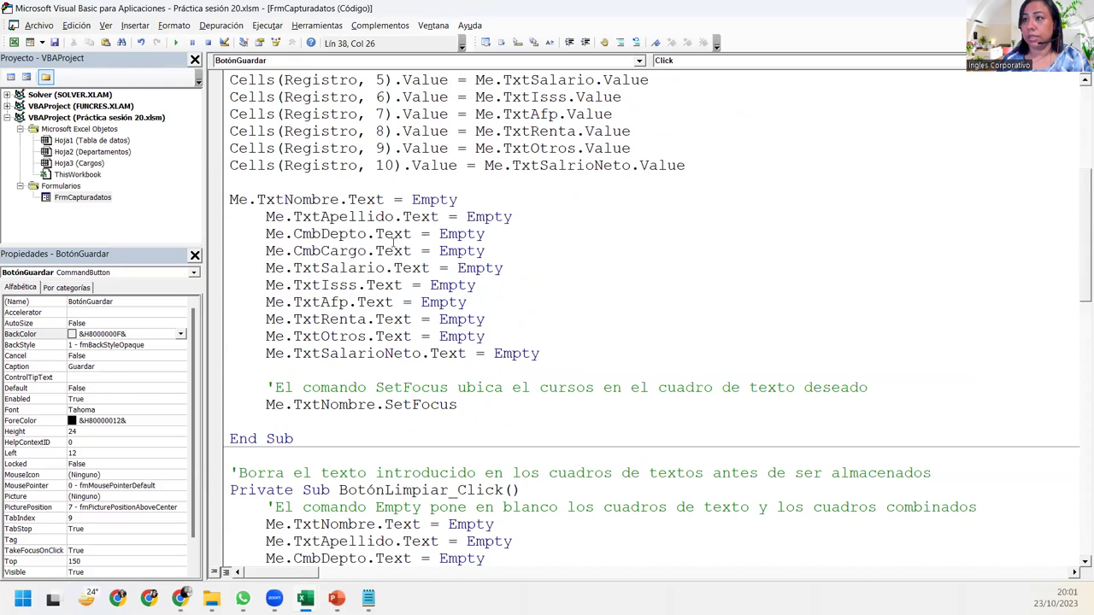
{"action": "left_click", "coordinate": [232, 200]}
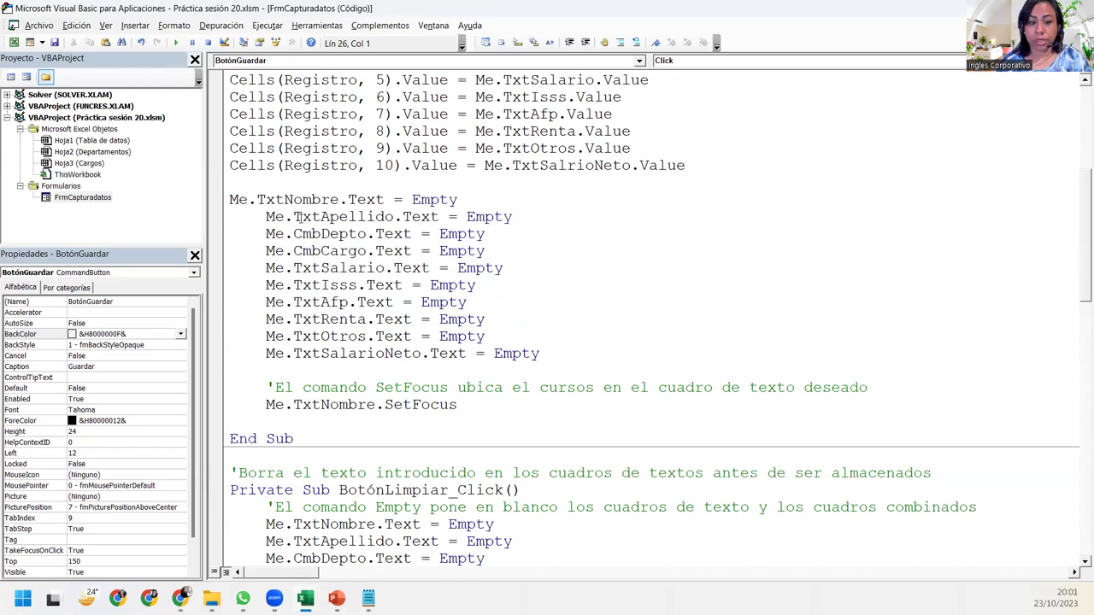
{"action": "key", "text": "Tab"}
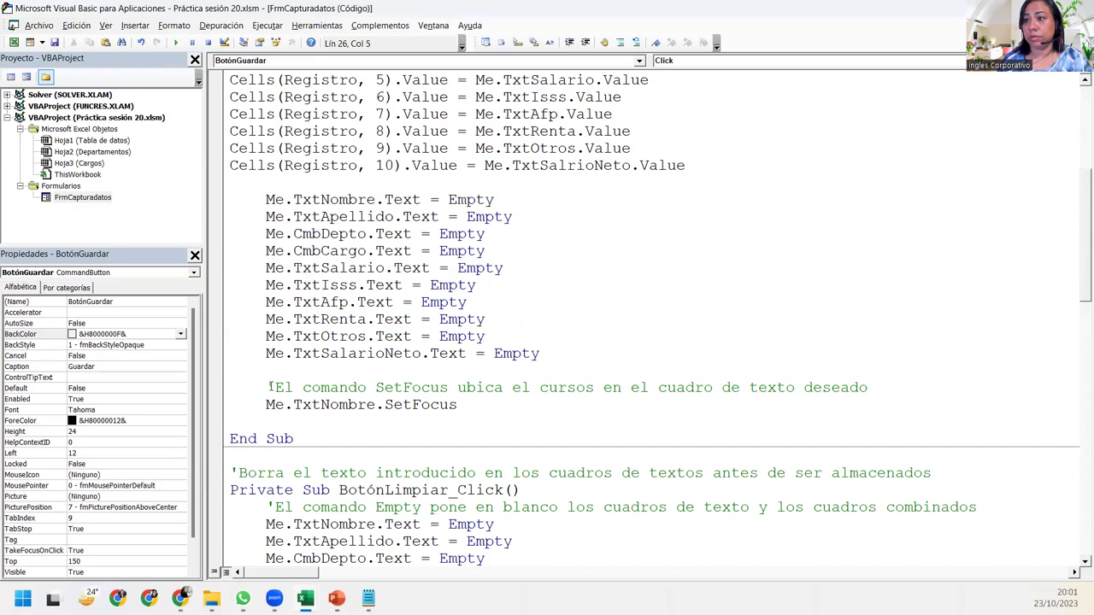
{"action": "left_click_drag", "start_coordinate": [269, 387], "coordinate": [897, 389]}
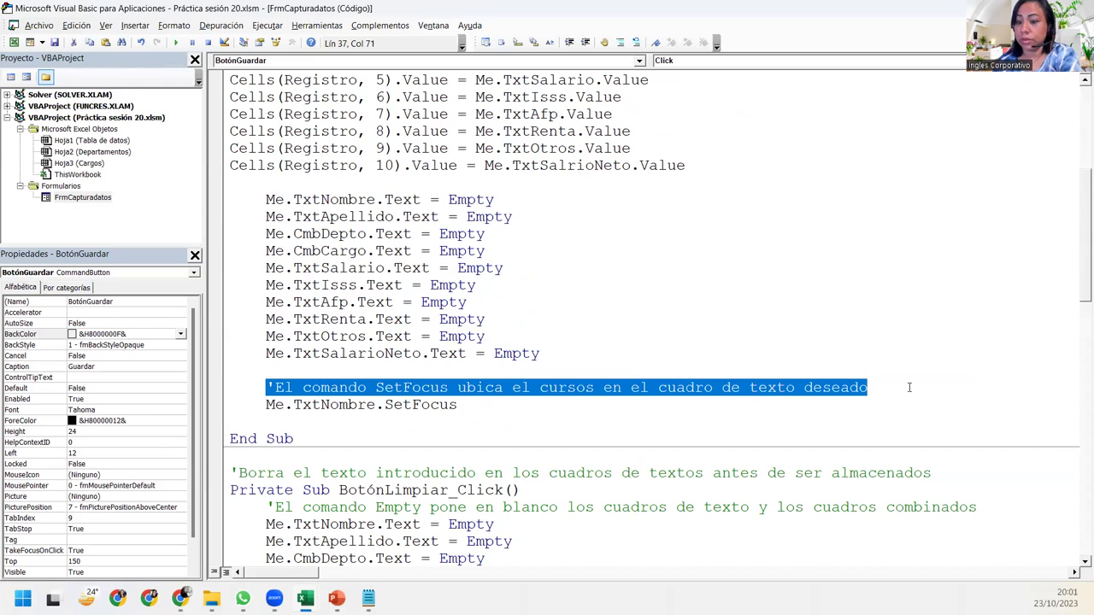
{"action": "key", "text": "Delete"}
{"action": "key", "text": "Delete"}
{"action": "key", "text": "Delete"}
{"action": "key", "text": "Delete"}
{"action": "key", "text": "Delete"}
{"action": "key", "text": "Delete"}
Step: Review the module code, confirming BotónGuardar_Click ends with the Empty lines and Me.TxtNombre.SetFocus
{"action": "scroll", "coordinate": [688, 380], "scroll_direction": "down", "scroll_amount": 7}
{"action": "scroll", "coordinate": [681, 389], "scroll_direction": "down", "scroll_amount": 10}
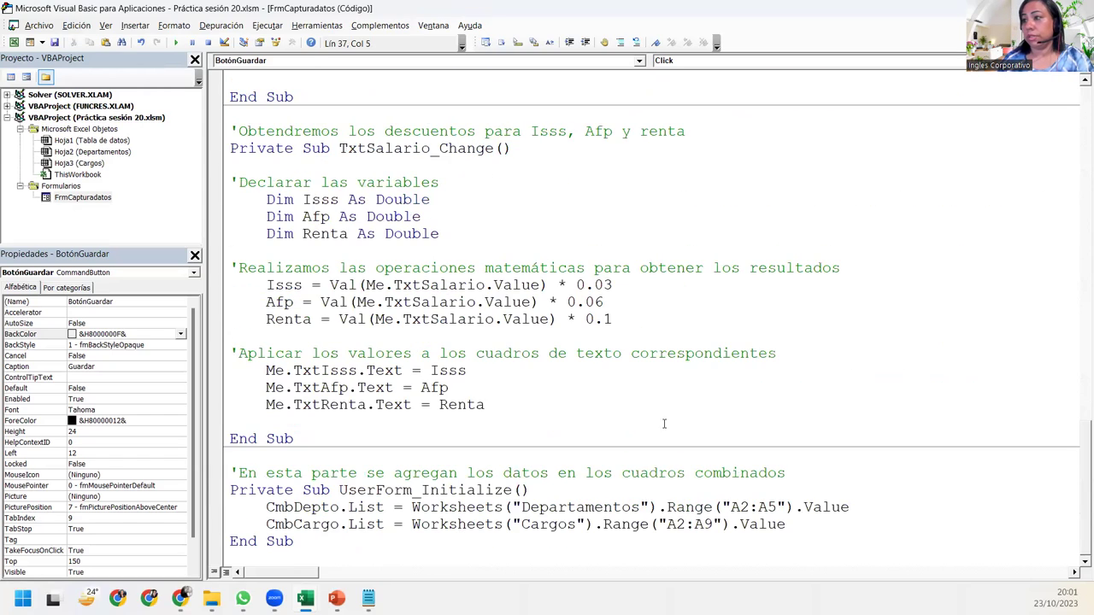
{"action": "left_click_drag", "start_coordinate": [337, 553], "coordinate": [173, 112]}
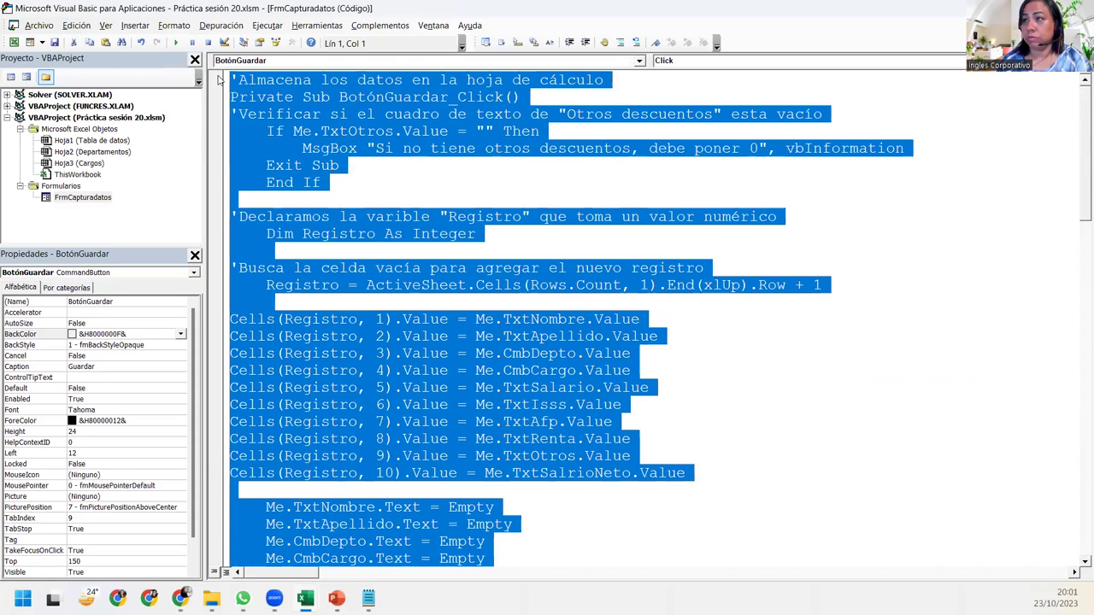
{"action": "left_click", "coordinate": [457, 98]}
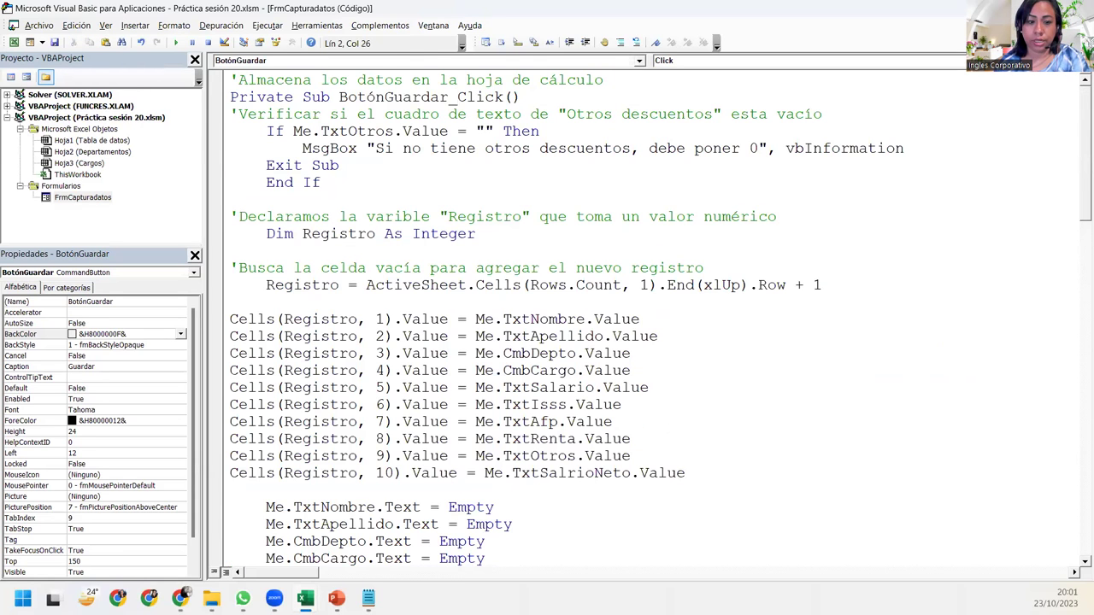